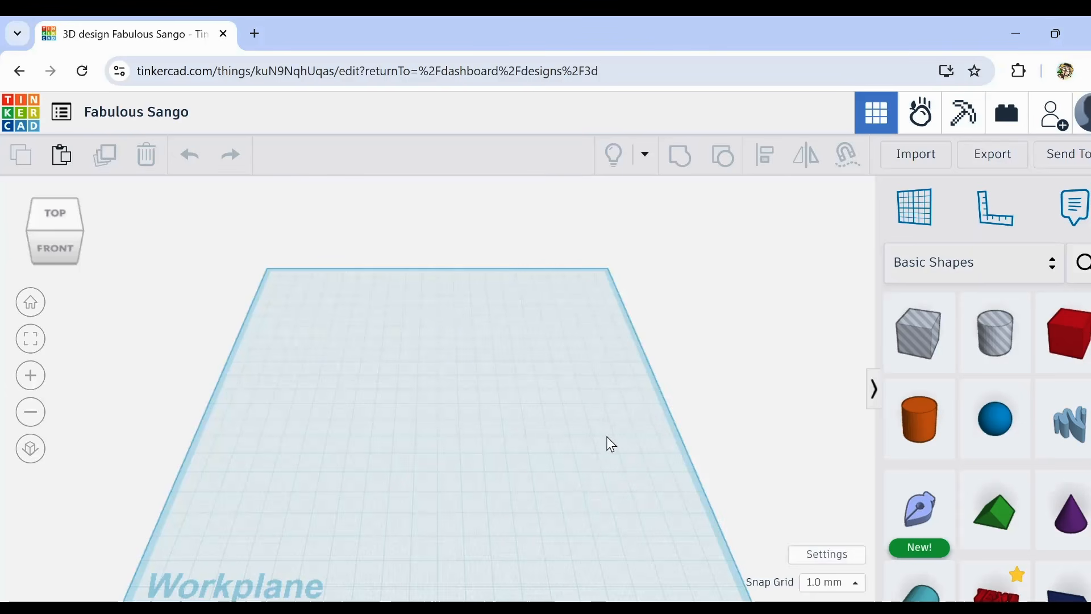
Step: Place a cone and a pyramid side by side on the workplane
scroll(562, 435, down, 5)
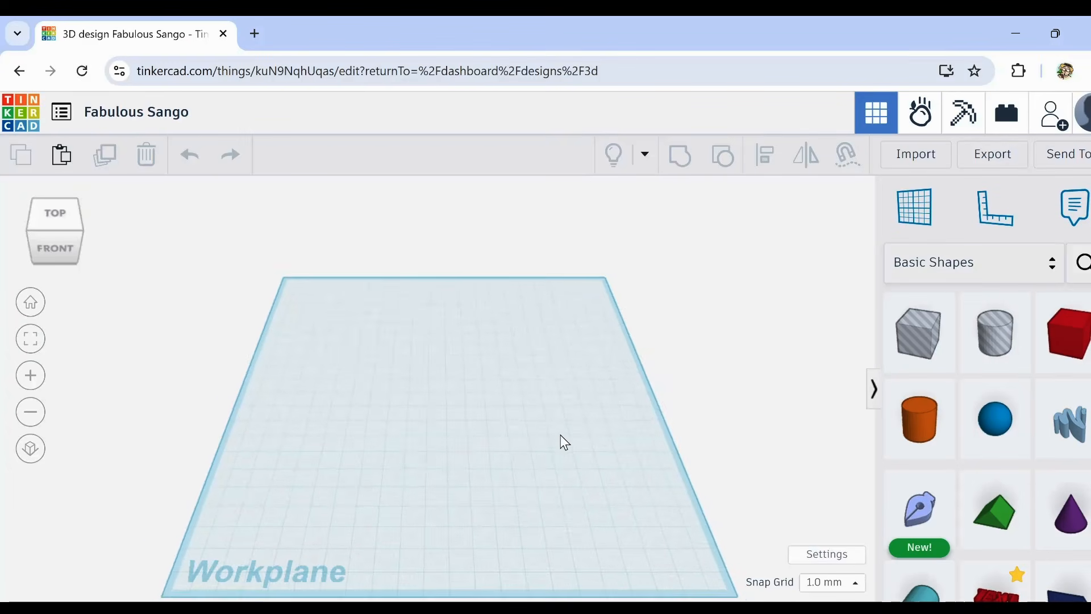
mouse_move(588, 381)
middle_down()
mouse_move(601, 396)
mouse_move(583, 390)
middle_up()
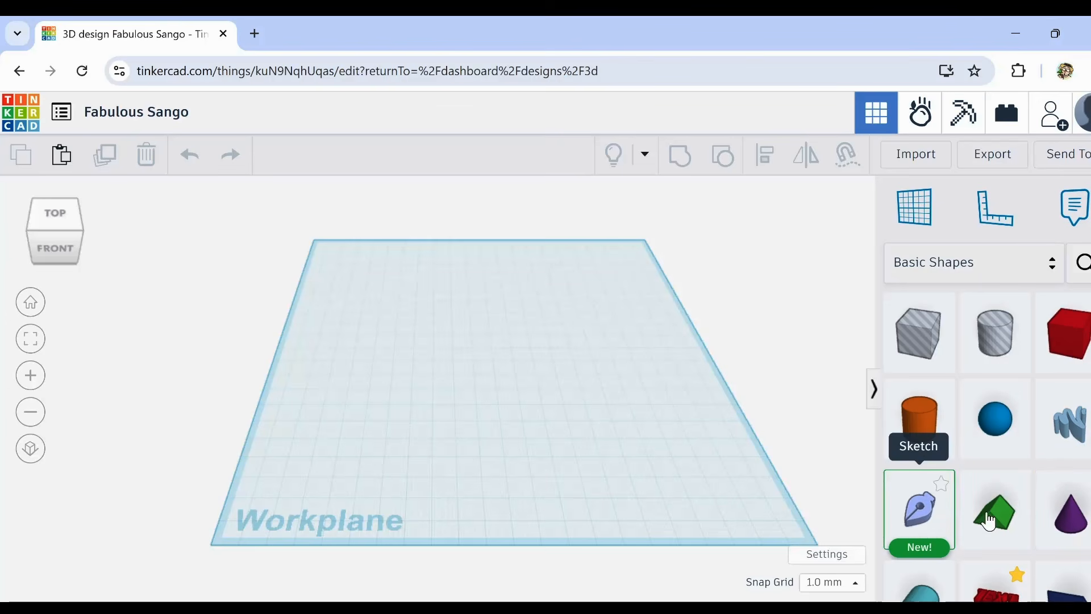
drag(1065, 527, 407, 380)
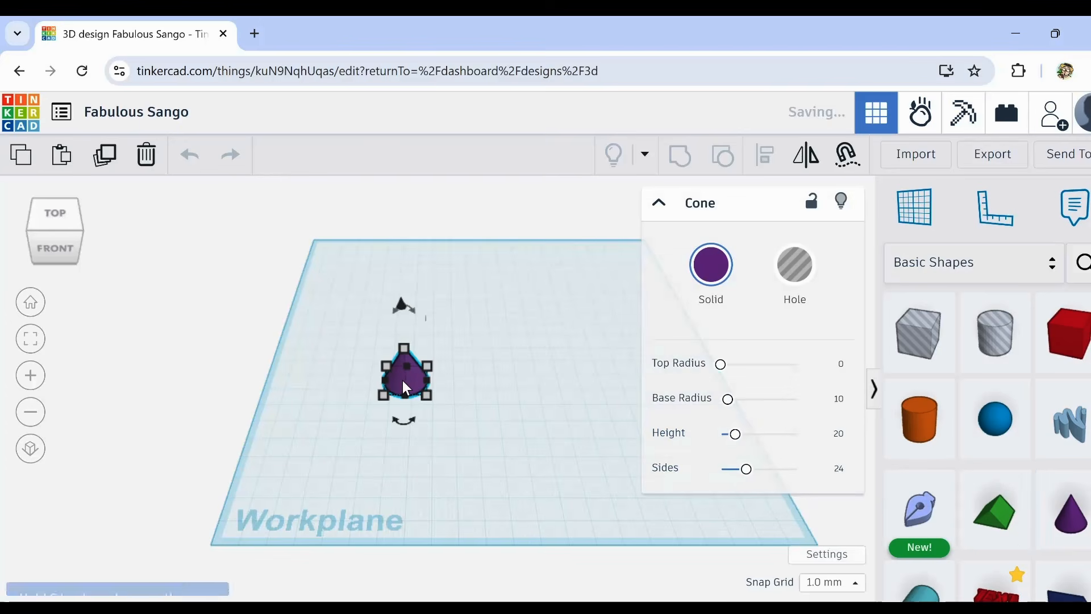
scroll(1034, 543, down, 2)
scroll(1037, 544, down, 1)
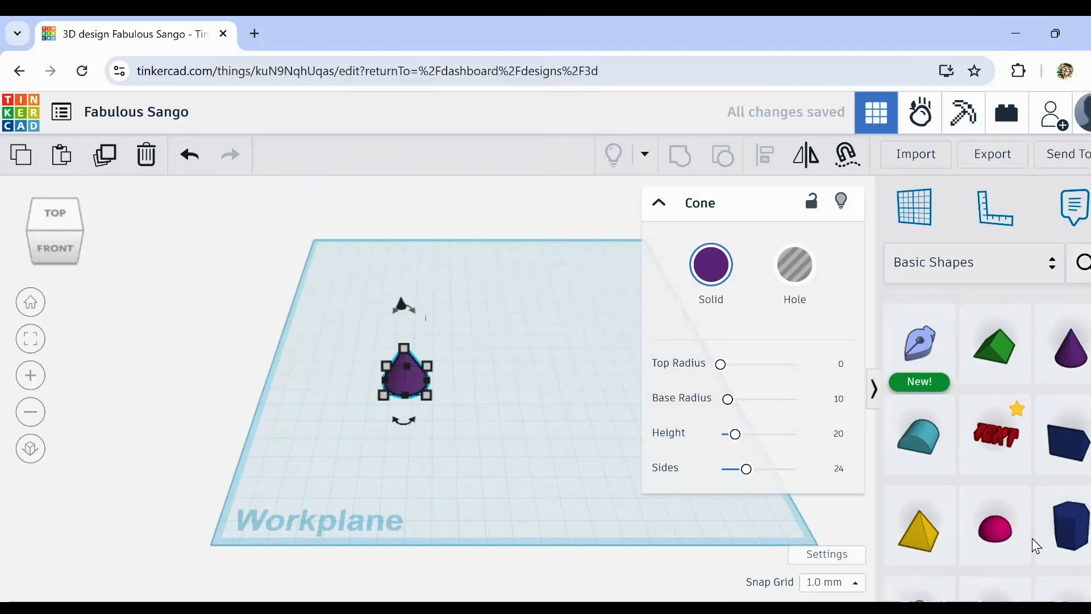
drag(919, 535, 483, 378)
click(525, 429)
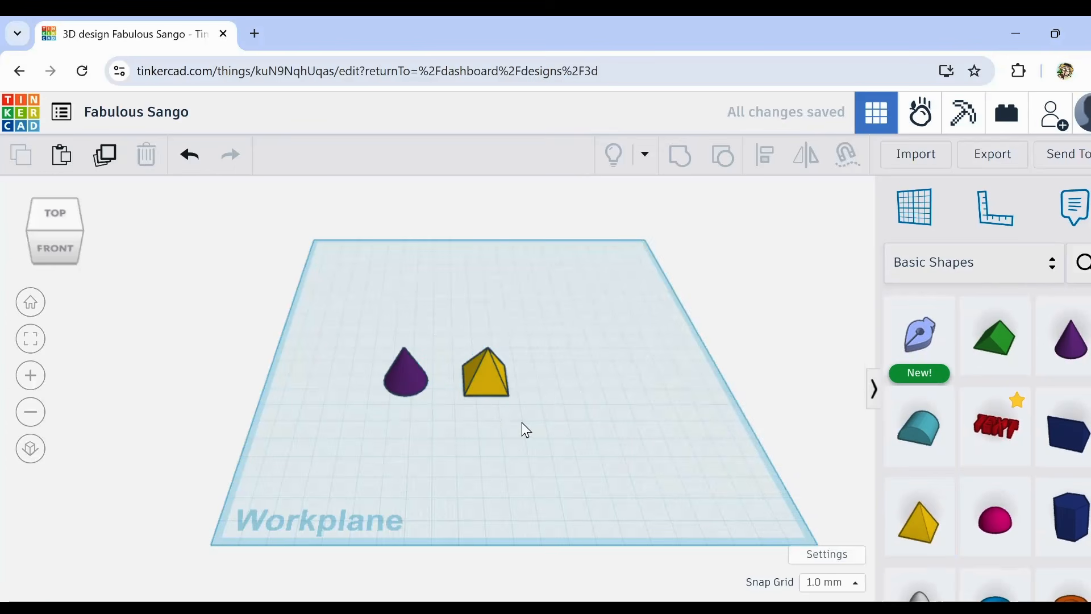
Step: Select the cone and pyramid together and move them about 46 mm toward the workplane's left edge
right_drag(521, 428, 522, 406)
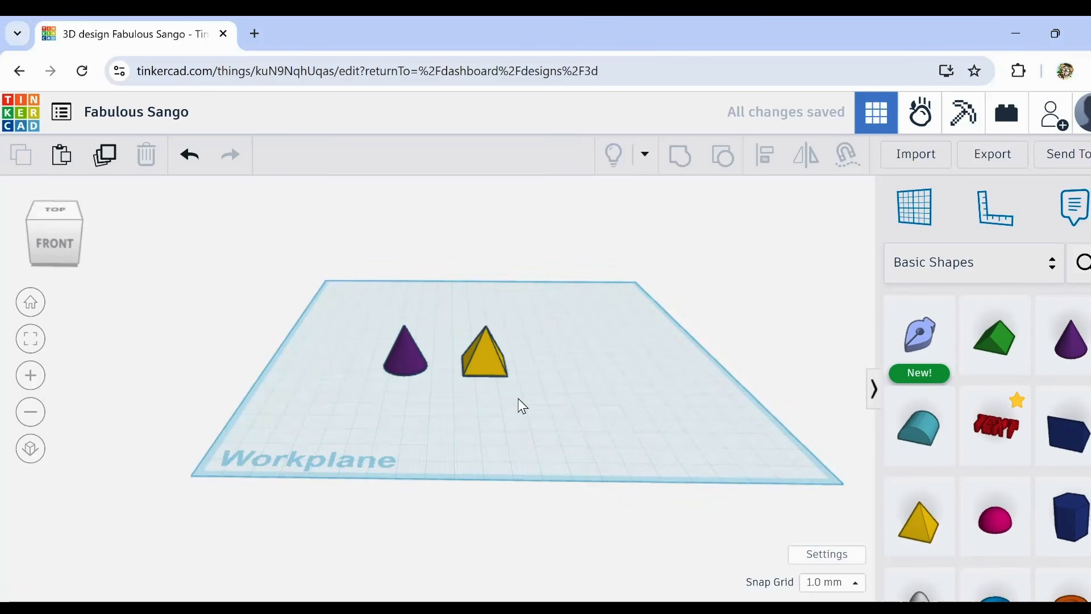
scroll(432, 373, up, 3)
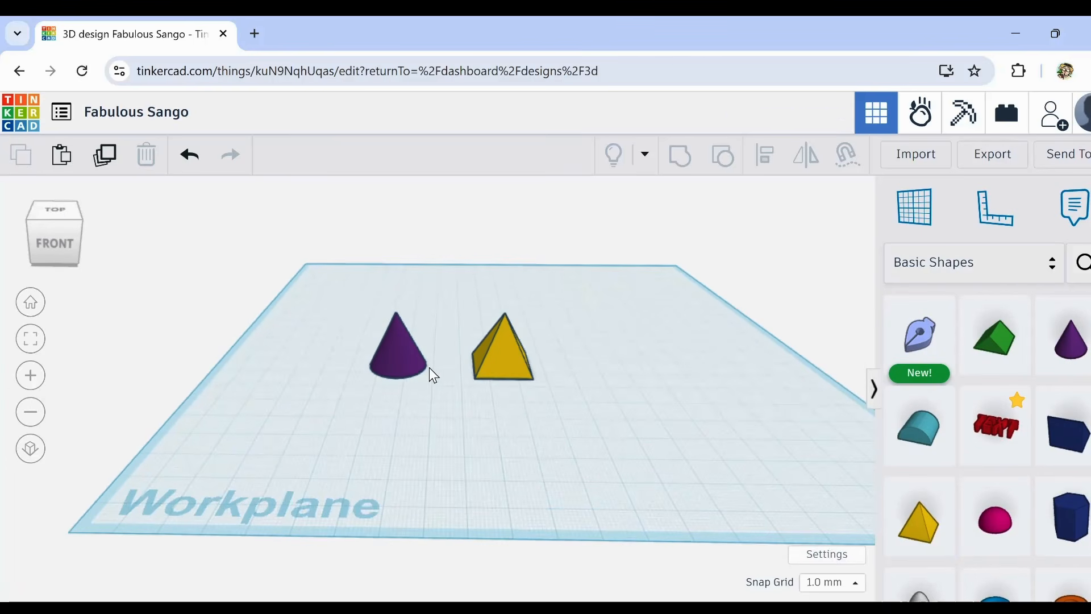
middle_drag(429, 368, 426, 441)
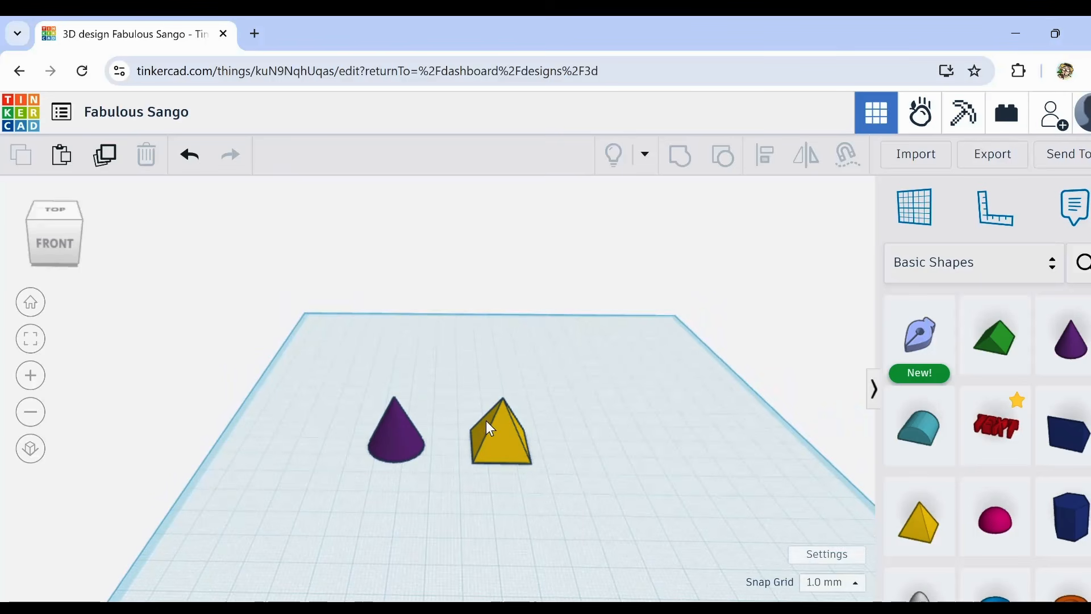
right_drag(448, 385, 457, 466)
scroll(453, 461, up, 3)
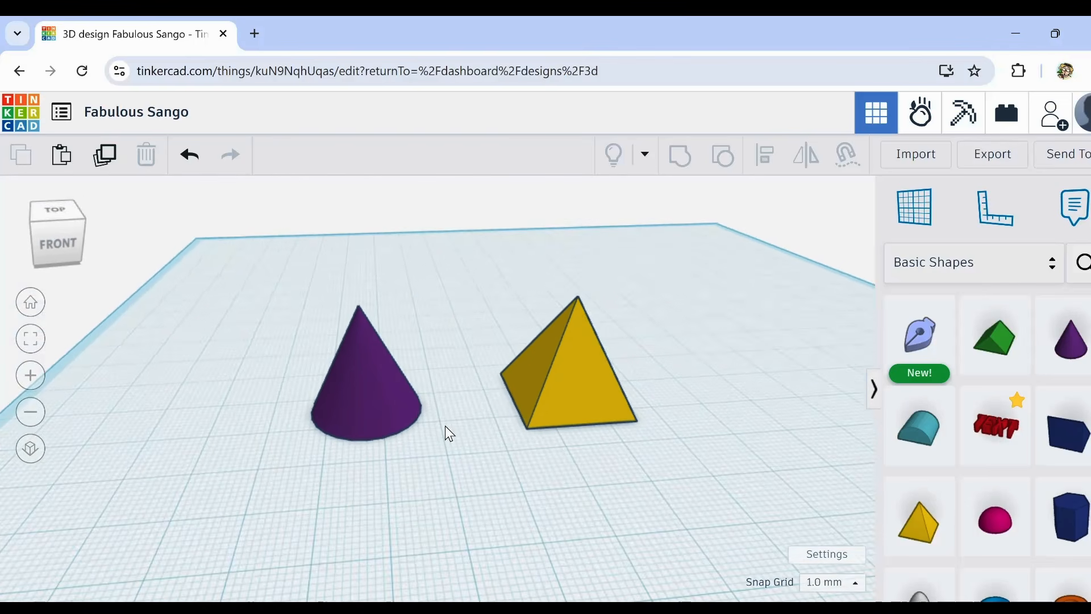
drag(676, 322, 398, 500)
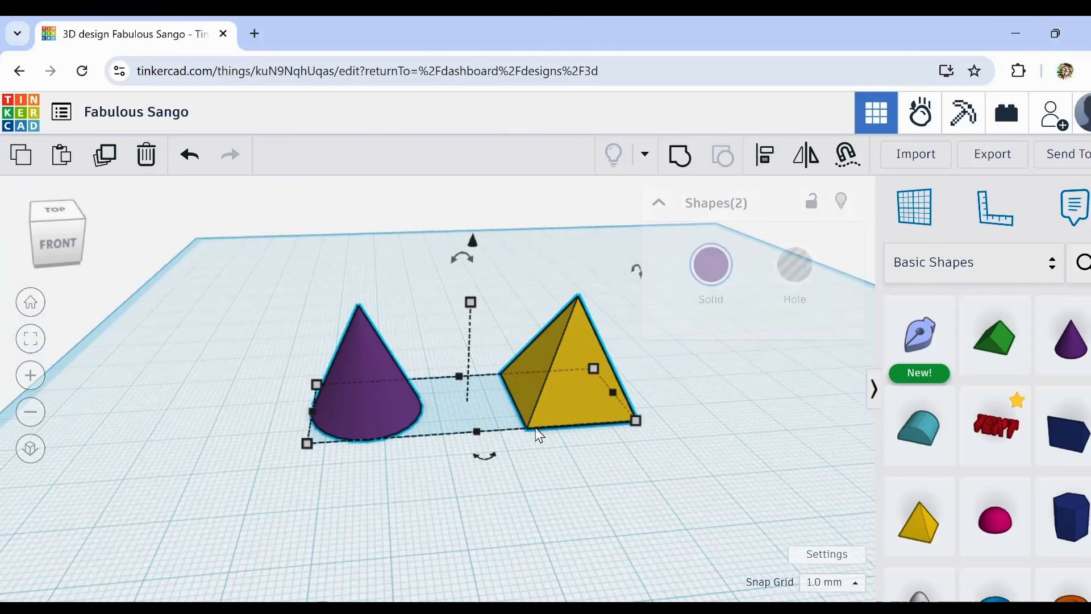
drag(555, 404, 311, 421)
scroll(761, 462, down, 3)
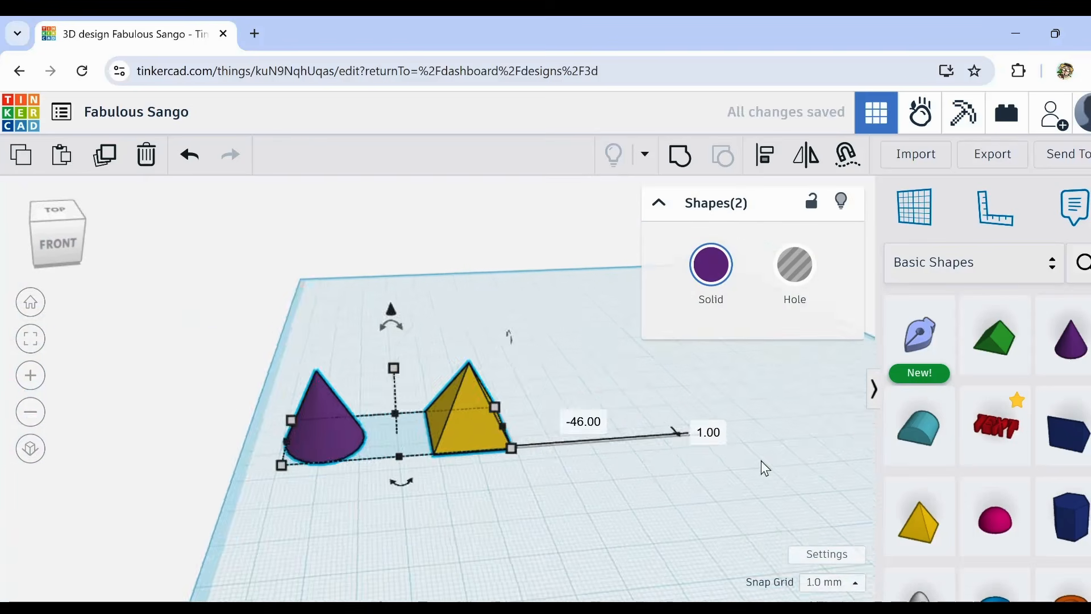
Step: Start a Sketch on the workplane and draw a closed, symmetric seven-point keyhole outline about 10 mm wide at the base and 18 mm tall
middle_drag(761, 462, 482, 542)
drag(925, 350, 390, 471)
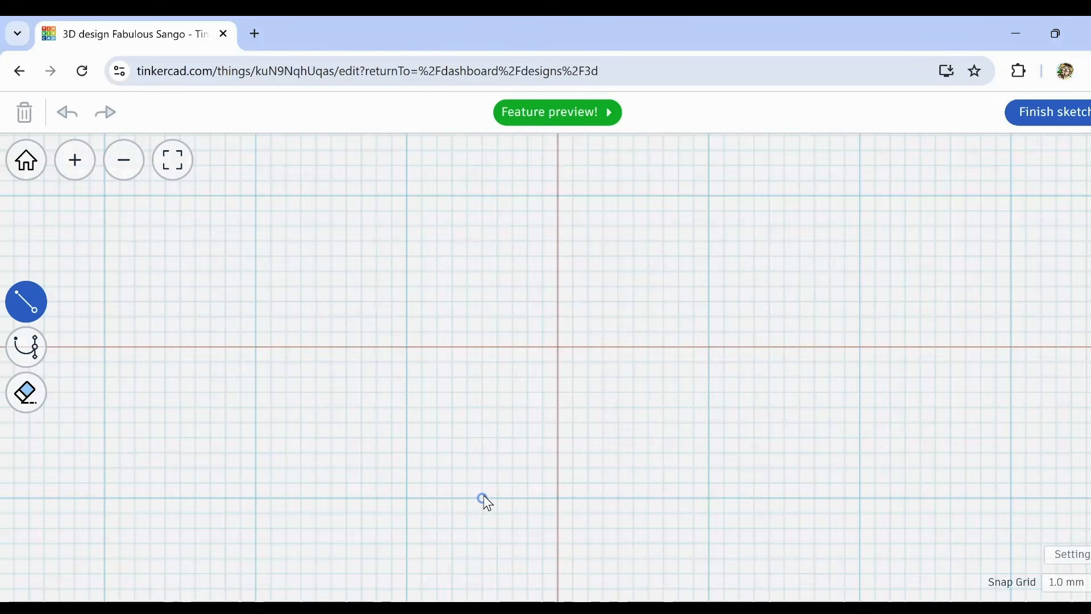
drag(483, 496, 528, 347)
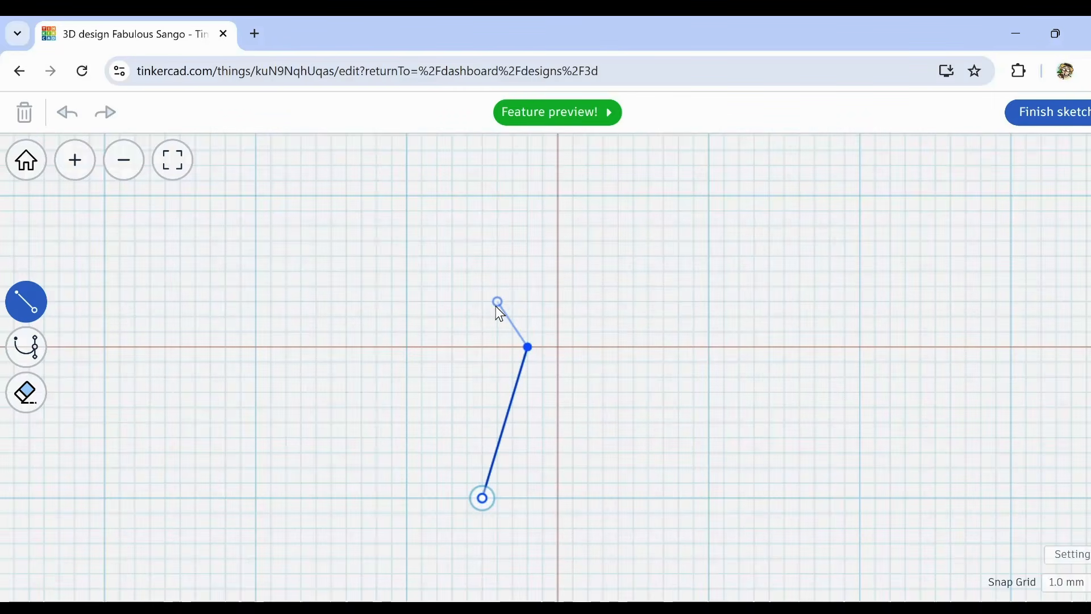
click(498, 287)
click(557, 228)
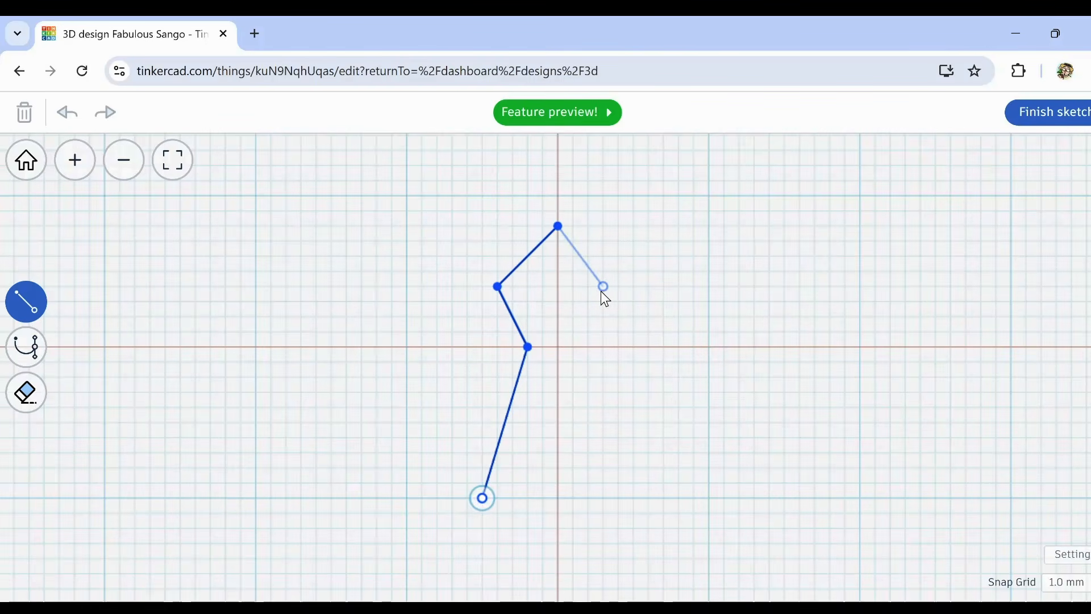
click(618, 286)
click(588, 347)
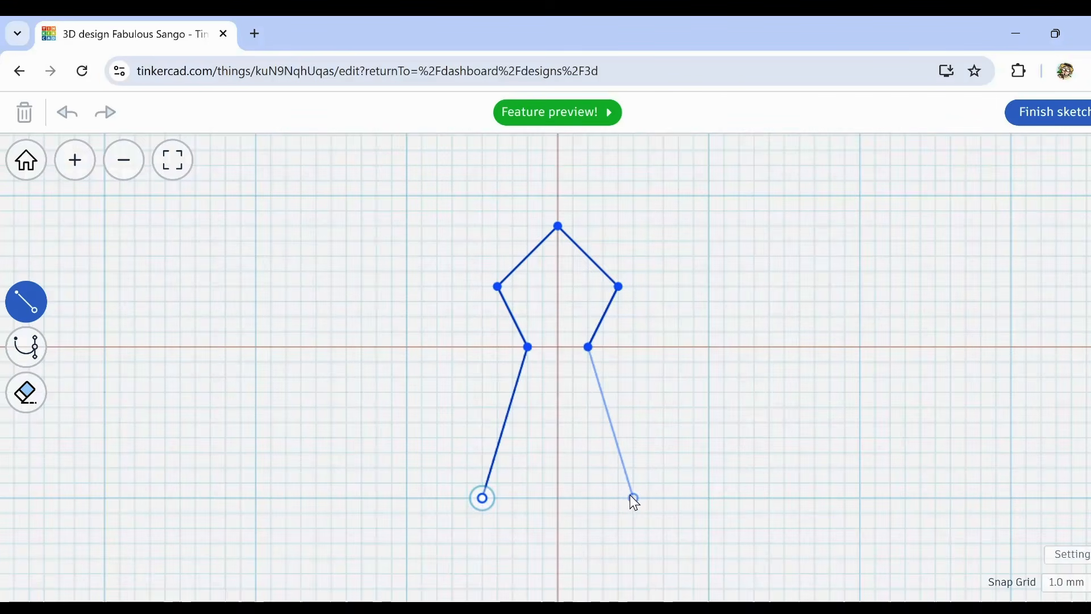
click(633, 498)
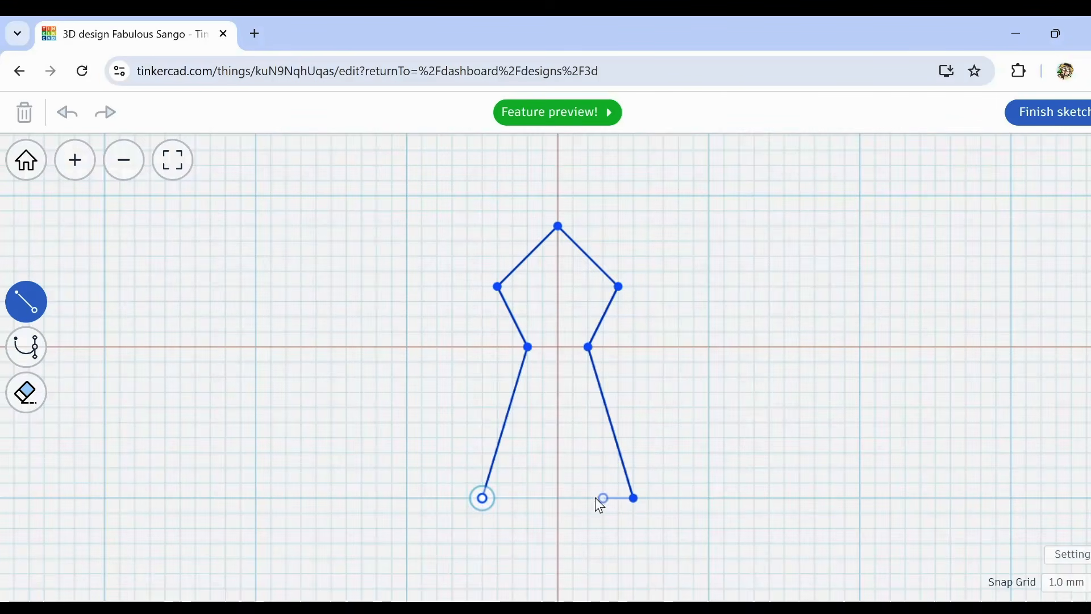
click(482, 498)
Step: Convert the outline's five upper points, at the head and neck, into smooth curves
drag(456, 190, 645, 401)
click(551, 586)
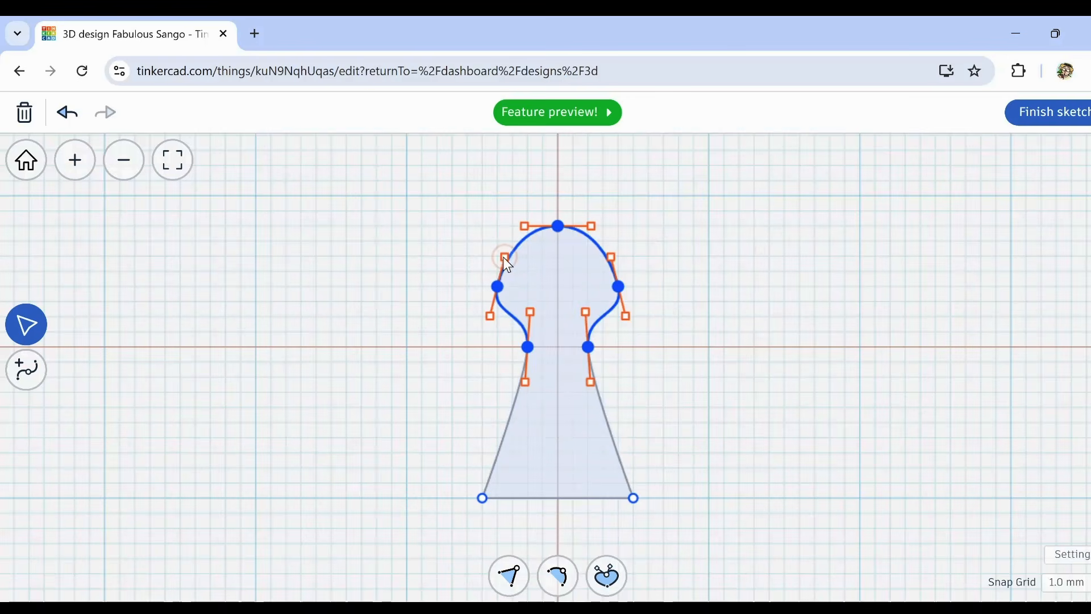
mouse_move(499, 289)
mouse_down()
mouse_move(502, 278)
mouse_move(501, 297)
mouse_up()
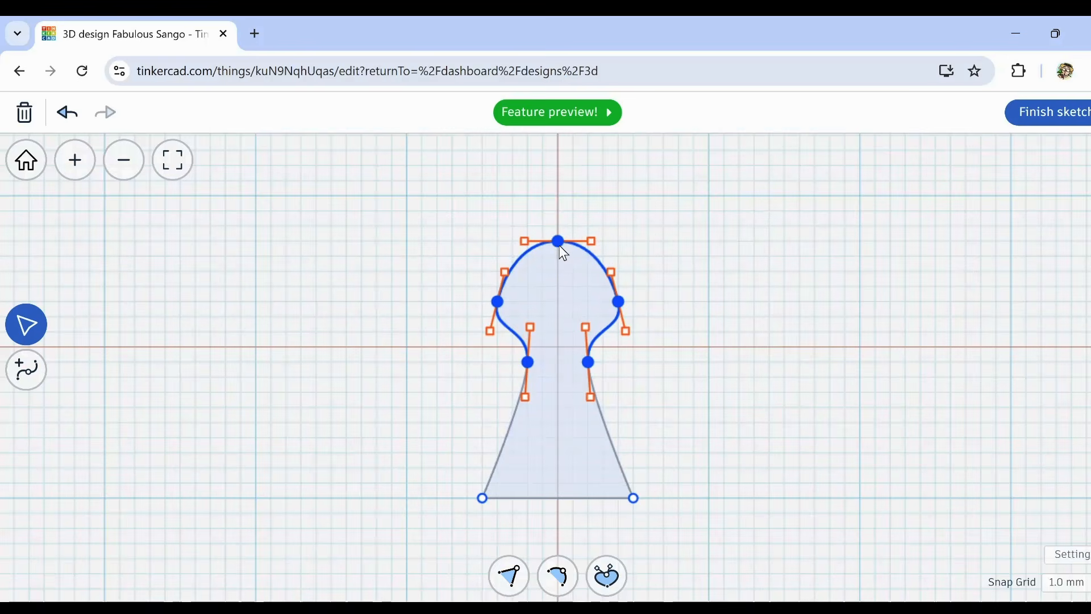
drag(559, 247, 560, 223)
click(726, 291)
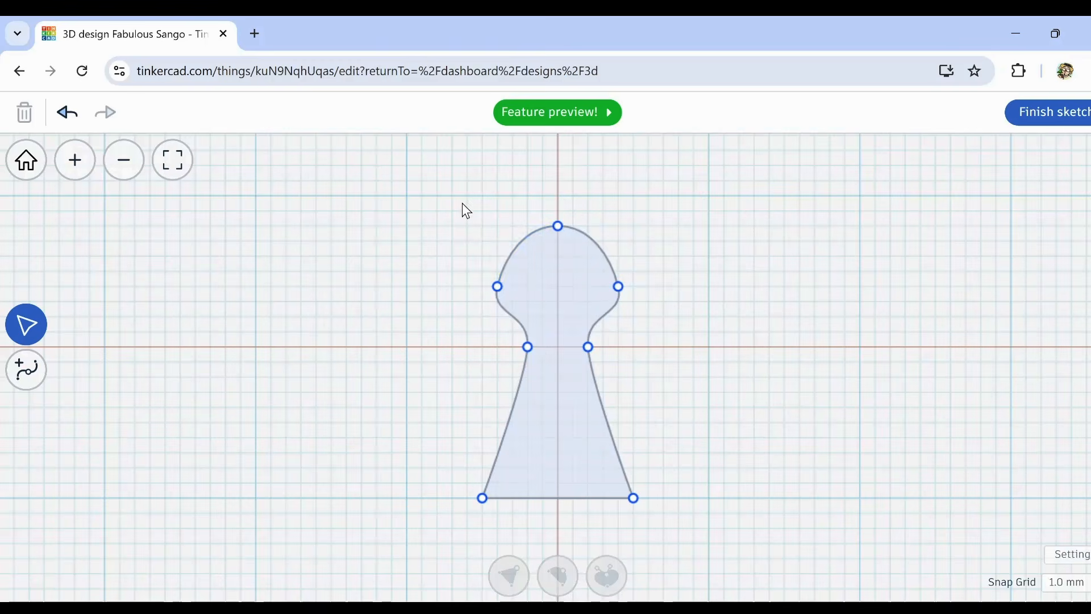
Step: Move the outline's three head points up about 2 mm and finish the sketch
drag(462, 203, 647, 311)
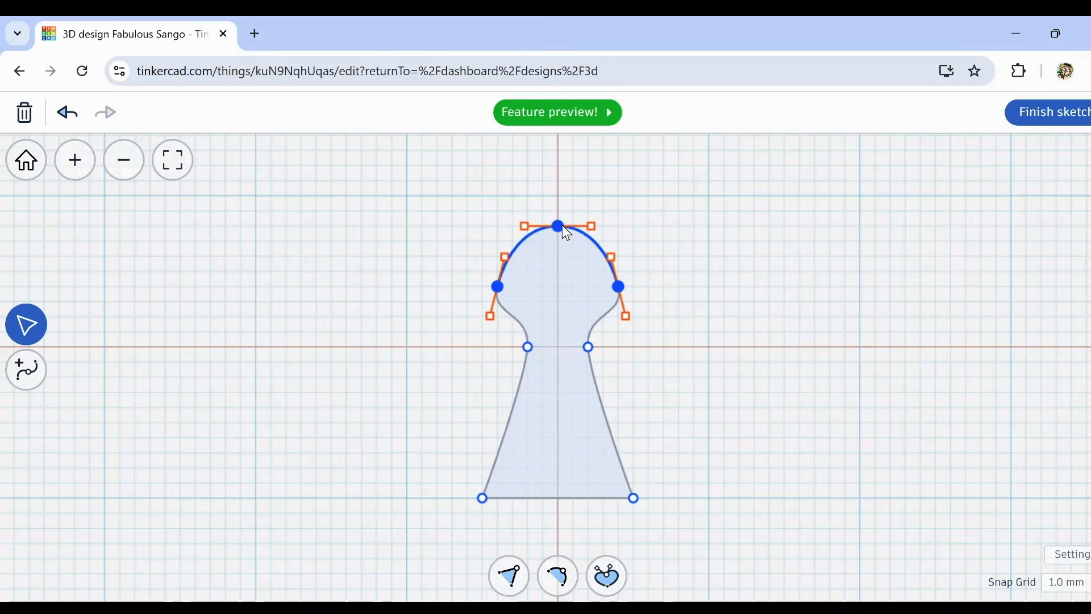
drag(563, 225, 559, 195)
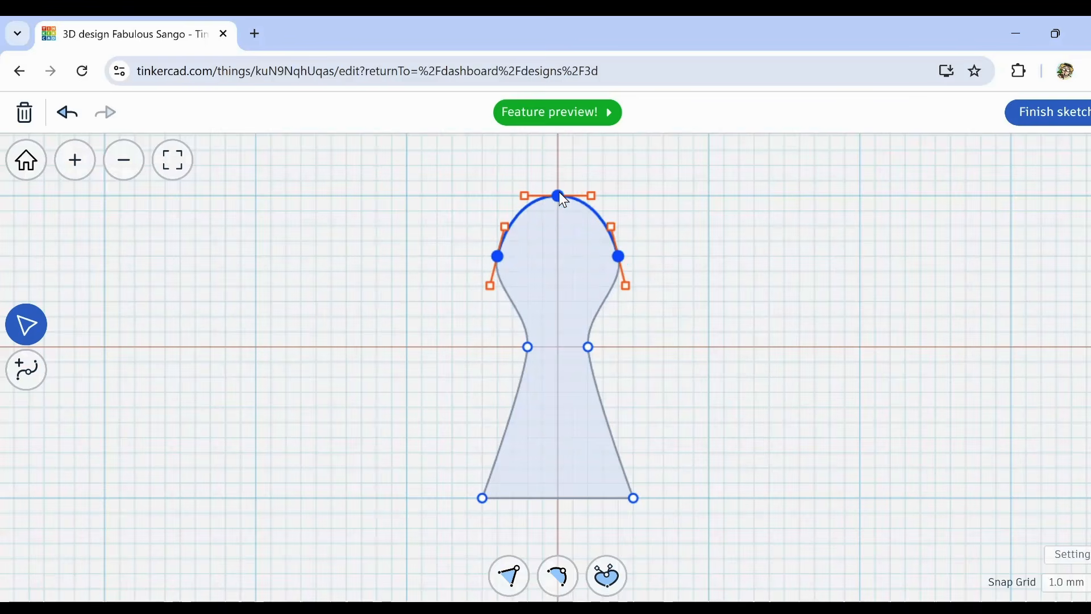
click(1056, 113)
Step: Duplicate the sketched shape and place the copy beside the original on the side away from the pyramid
right_drag(508, 386, 435, 486)
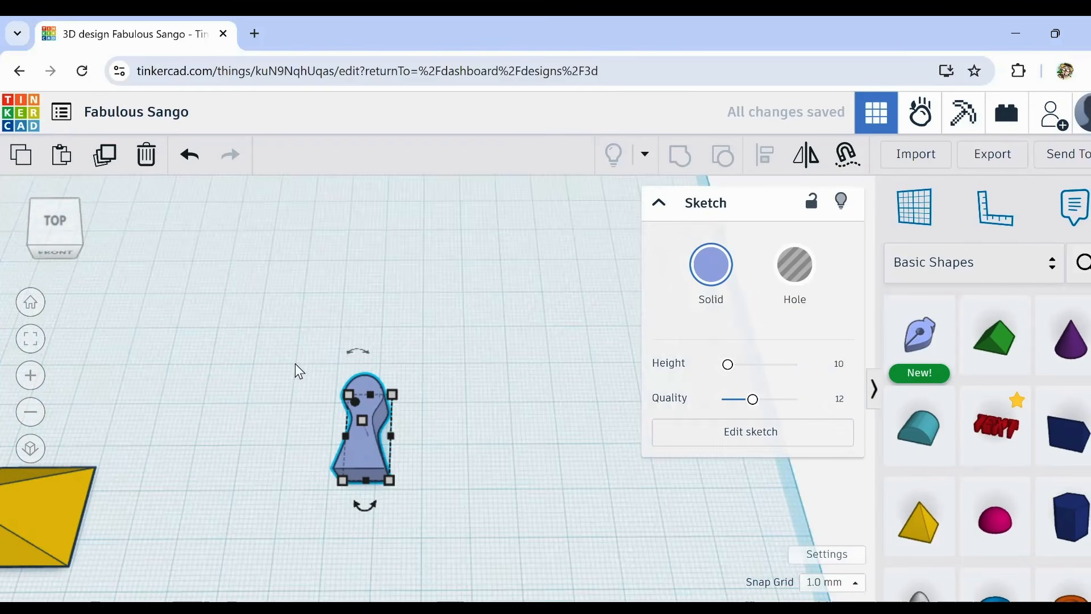
click(374, 445)
click(103, 161)
drag(371, 466, 591, 473)
click(268, 383)
Step: Reduce the height of the original sketched shape so it is thinner than its copy
click(364, 443)
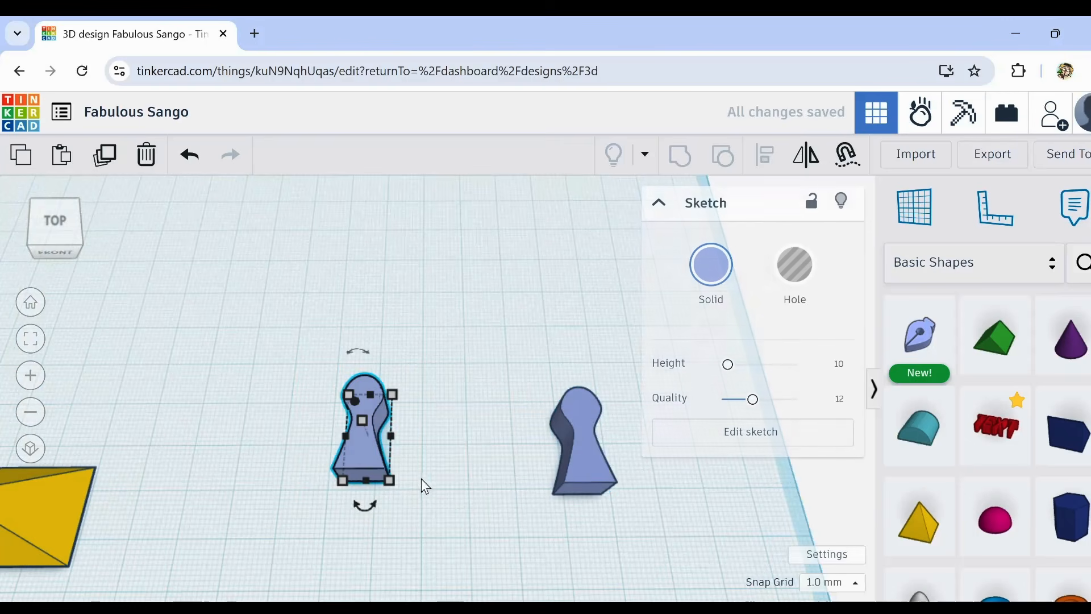
middle_drag(422, 478, 493, 364)
mouse_move(445, 340)
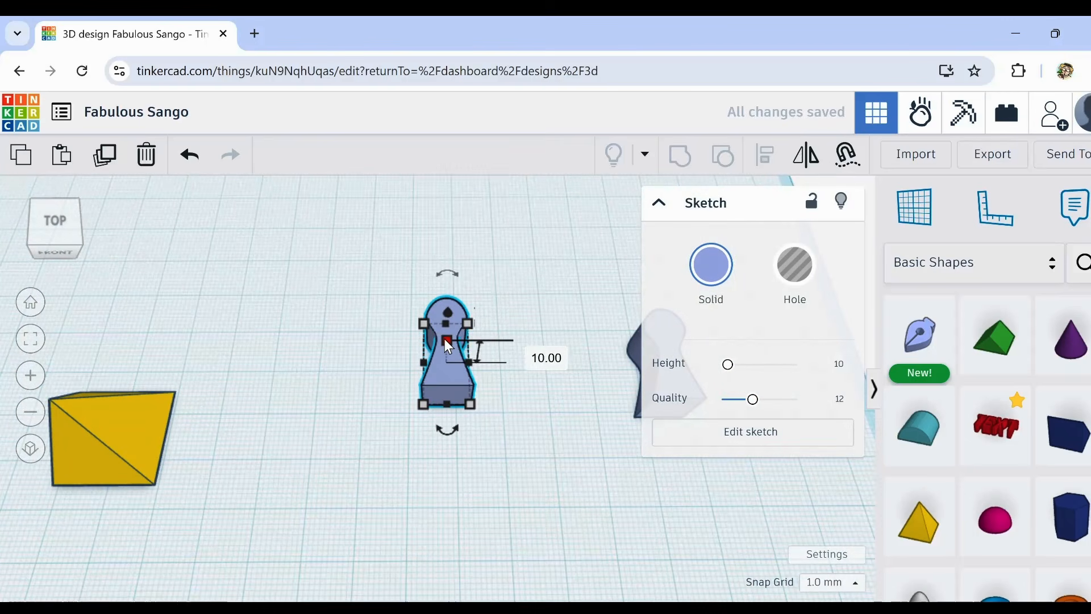
drag(446, 341, 445, 352)
click(520, 314)
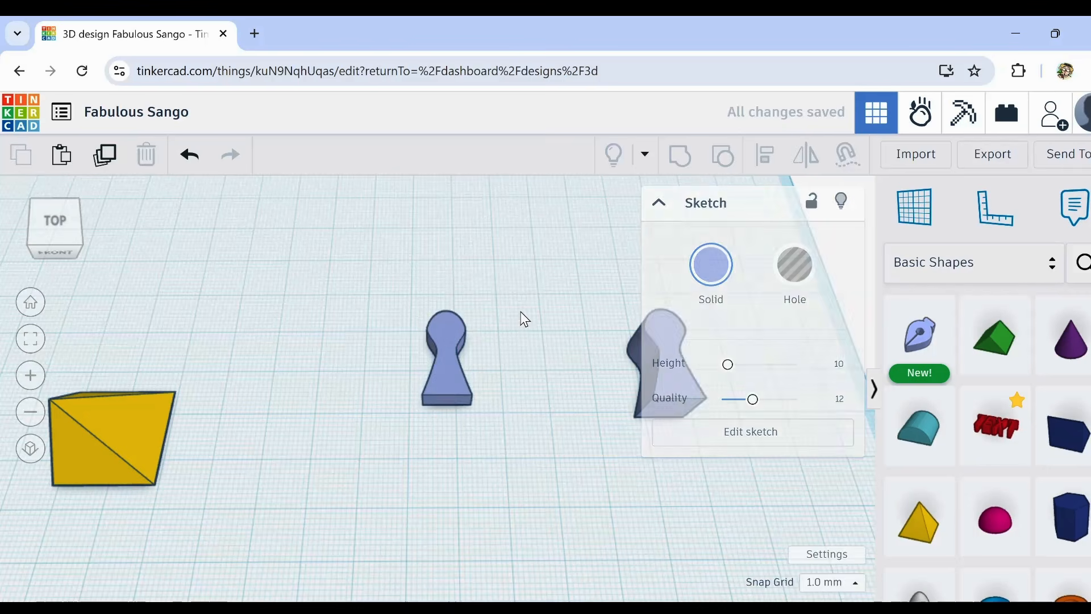
Step: Duplicate the thinned shape and move the copy toward the front of the workplane until the two pieces sit end to end
right_drag(507, 327, 458, 378)
click(446, 411)
scroll(443, 411, up, 3)
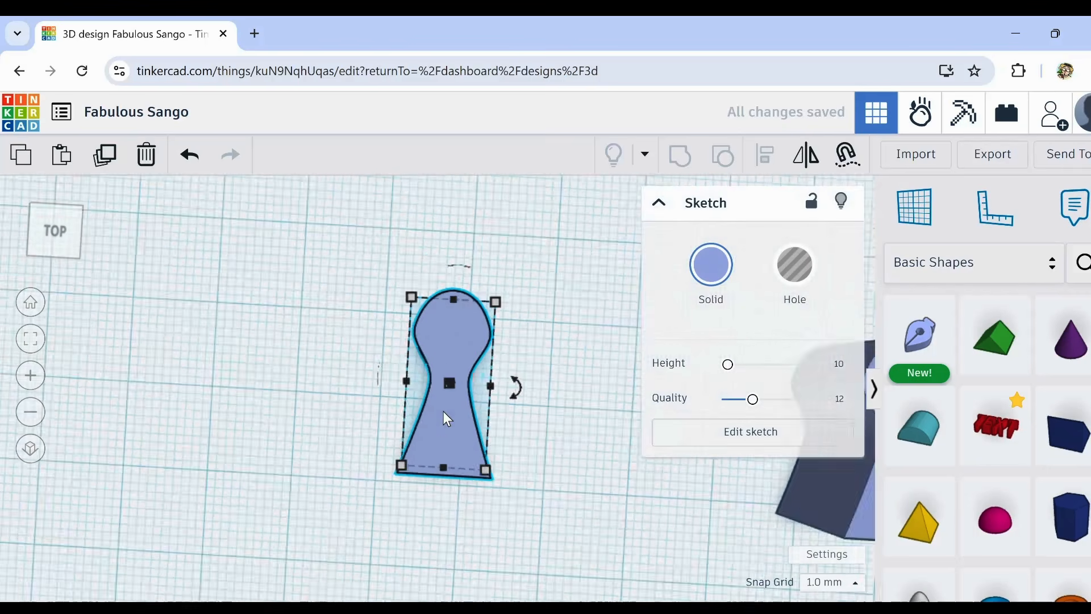
scroll(443, 411, up, 2)
middle_drag(555, 466, 550, 349)
scroll(551, 349, down, 5)
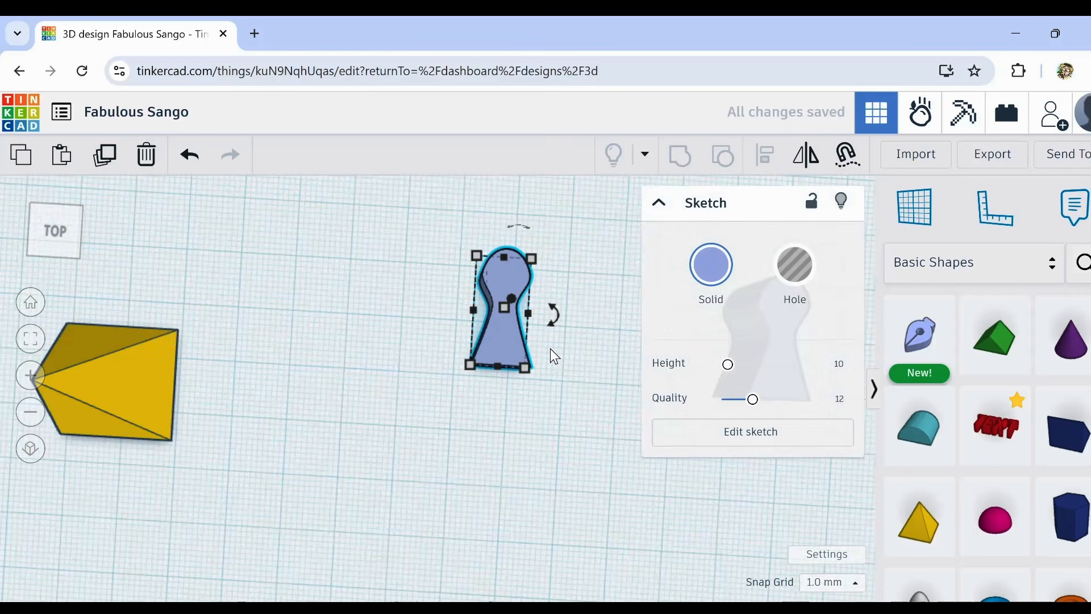
middle_drag(409, 356, 312, 344)
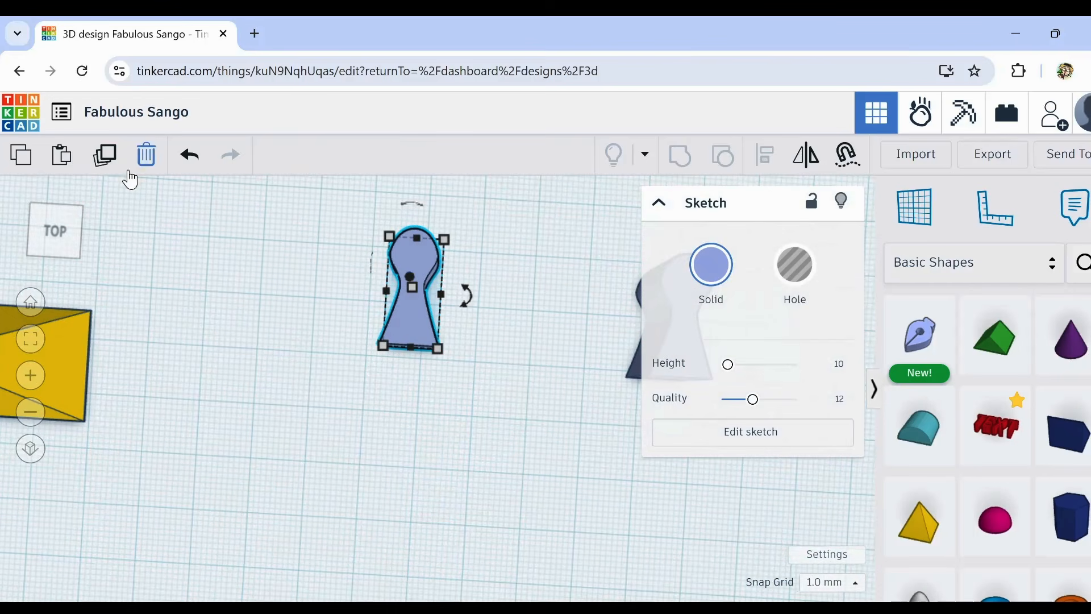
drag(471, 302, 473, 307)
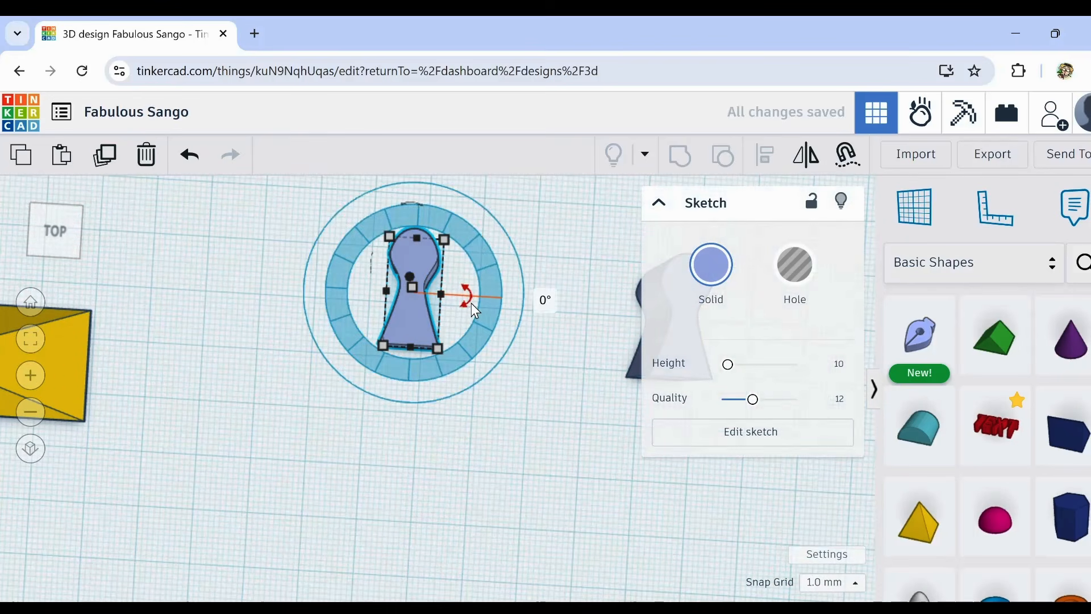
key(ctrl+d)
key(Down)
key(Down)
key(Down)
key(Down)
key(Down)
key(Down)
key(Down)
key(Down)
key(Down)
key(Down)
key(Down)
key(Down)
key(Down)
key(Down)
key(Down)
key(Down)
key(Down)
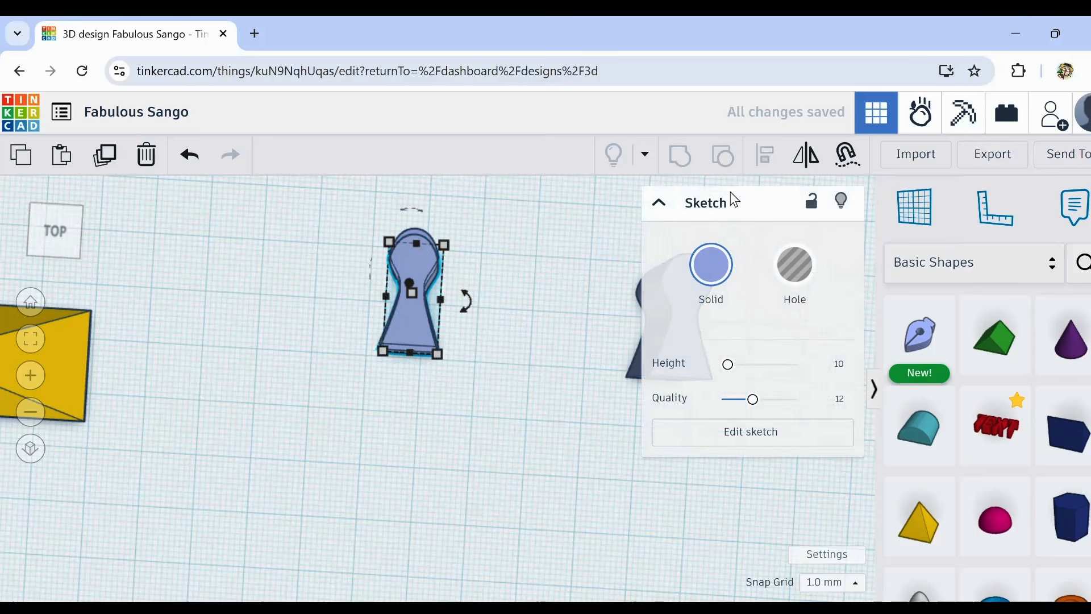
Step: Mirror the new copy along its length so its wide base faces the original's base
click(806, 163)
click(364, 398)
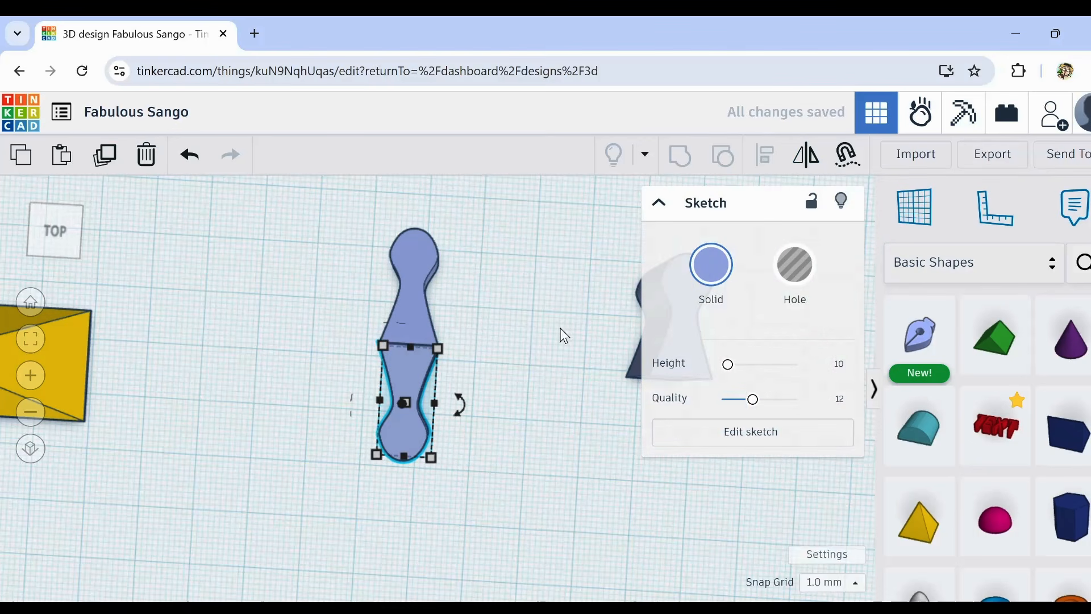
Step: Examine the seam between the two bases, switching the mirrored copy to a hole and back to solid
scroll(415, 347, up, 5)
right_drag(414, 341, 293, 230)
click(794, 270)
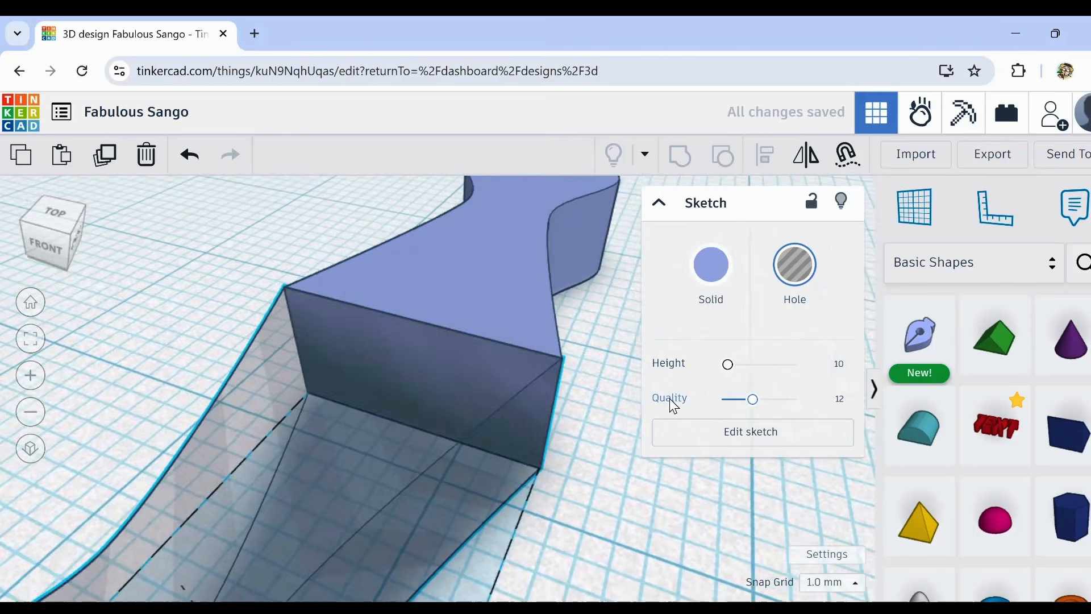
click(711, 264)
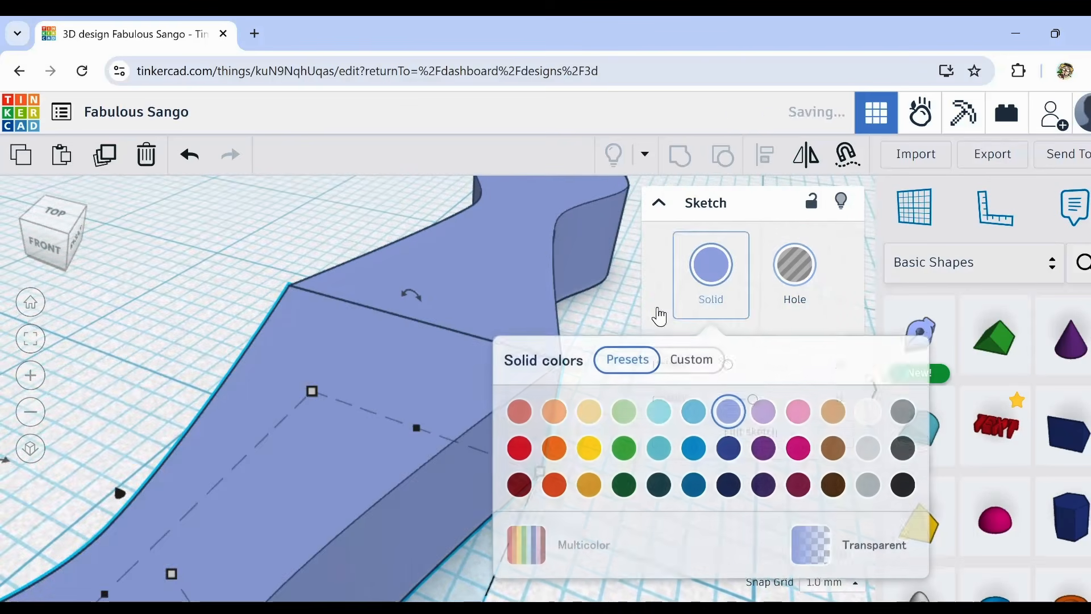
right_drag(435, 320, 462, 422)
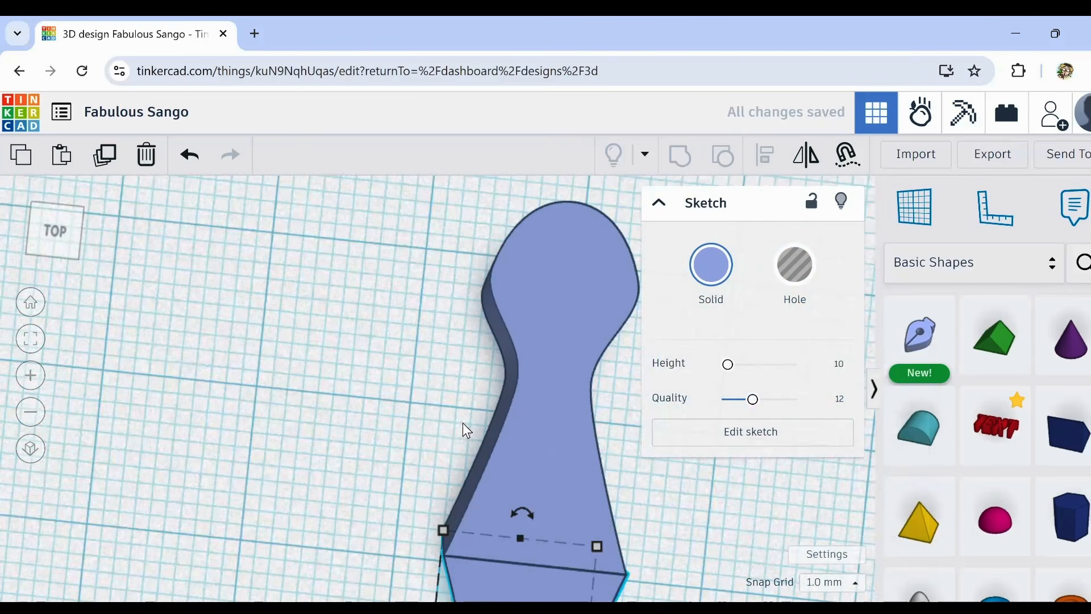
middle_drag(463, 423, 329, 234)
scroll(310, 276, down, 5)
scroll(311, 279, down, 3)
middle_drag(370, 323, 441, 382)
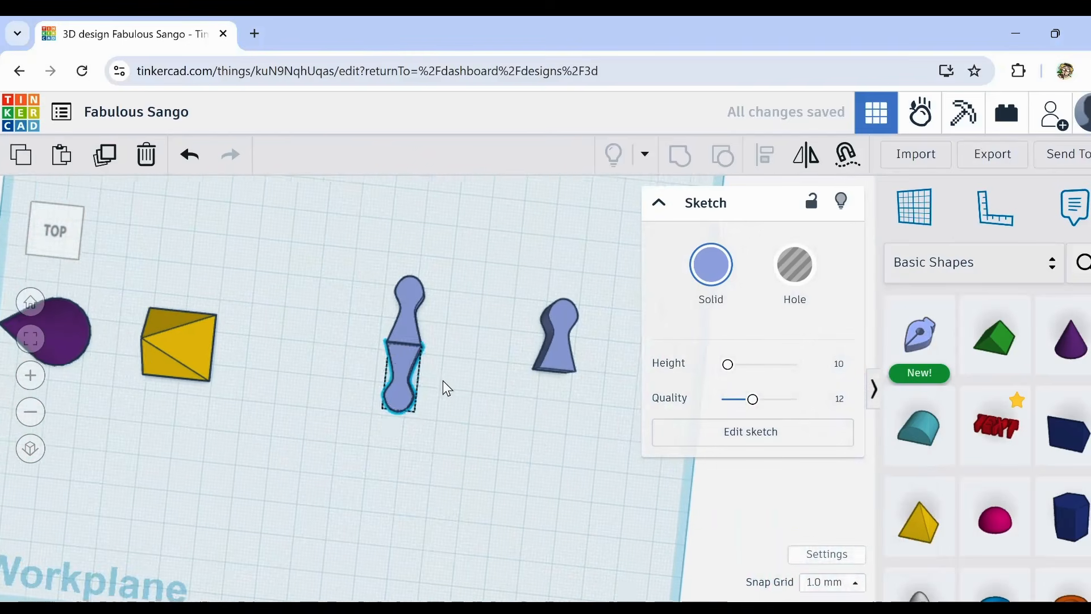
Step: Group the two mirrored pieces that meet base to base into one shape
click(358, 307)
drag(357, 306, 445, 405)
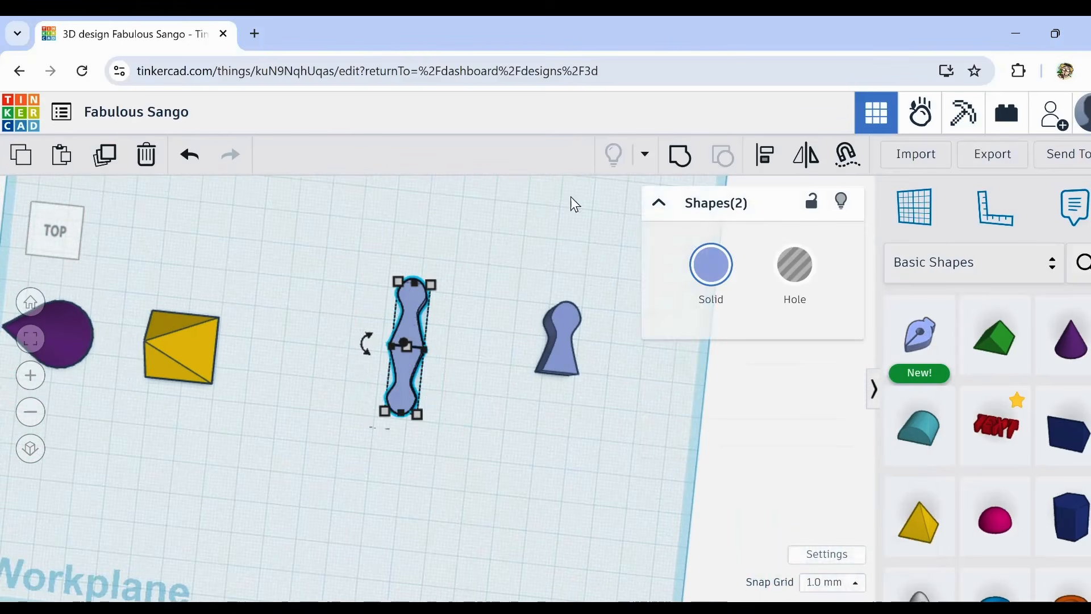
click(676, 162)
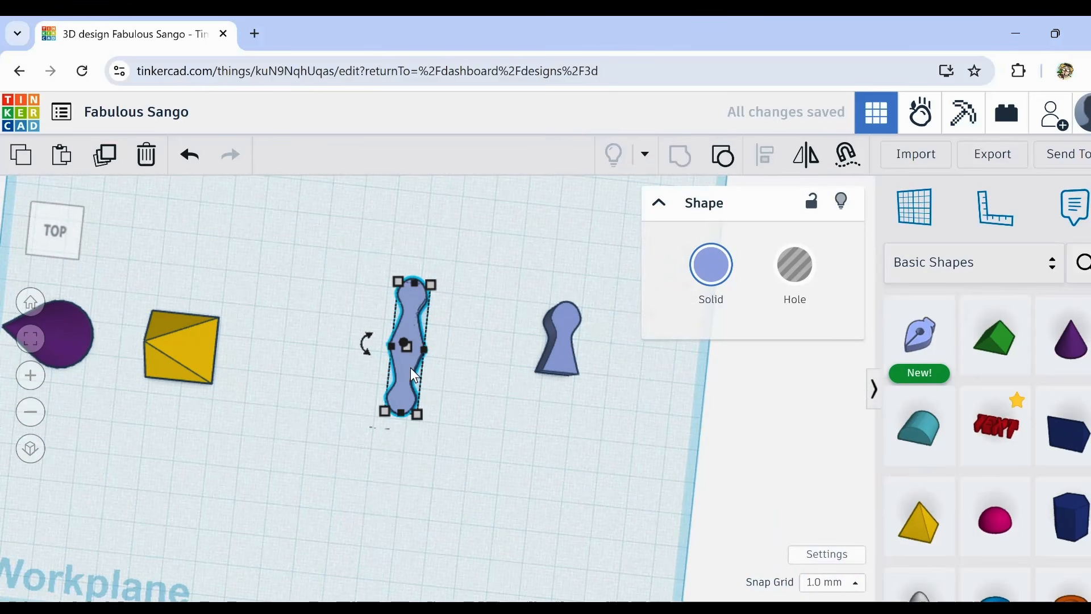
click(457, 367)
Step: Reduce the height of the grouped double-ended shape to make it a thinner plate
scroll(392, 354, up, 3)
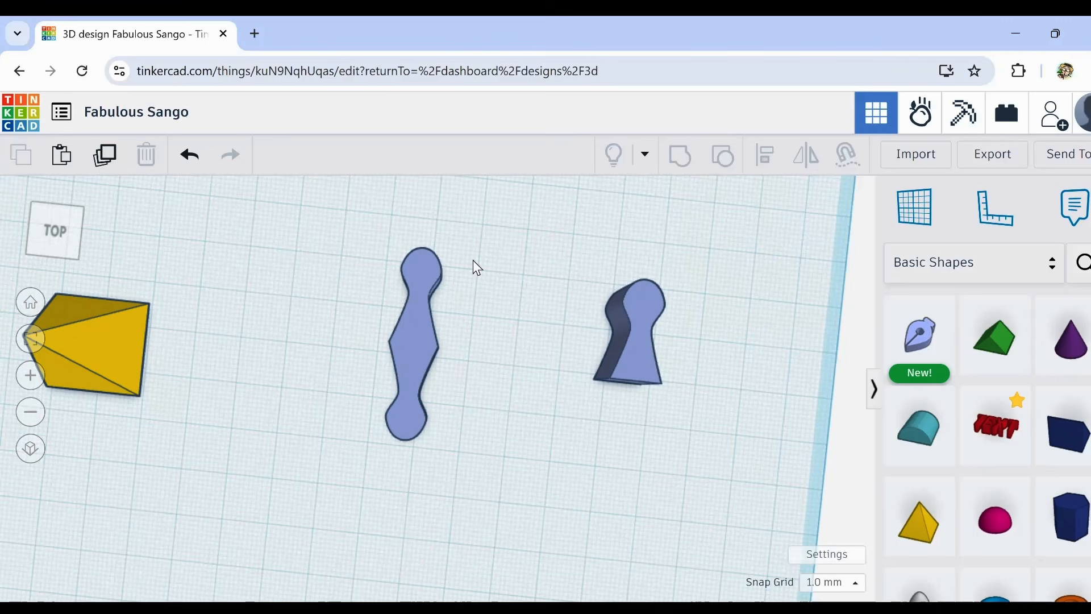
scroll(409, 302, up, 4)
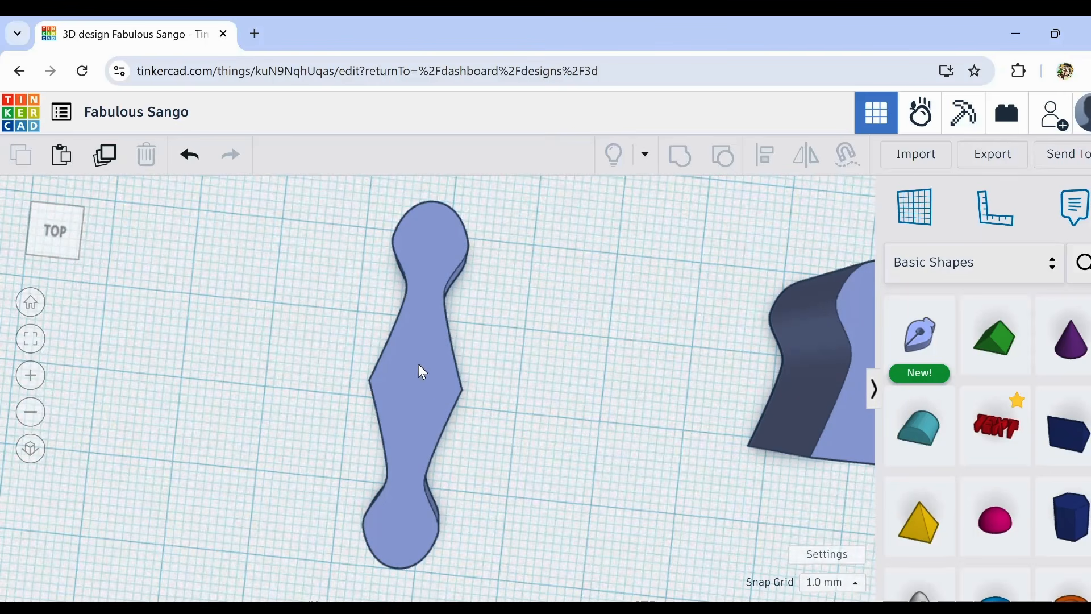
right_drag(419, 370, 340, 338)
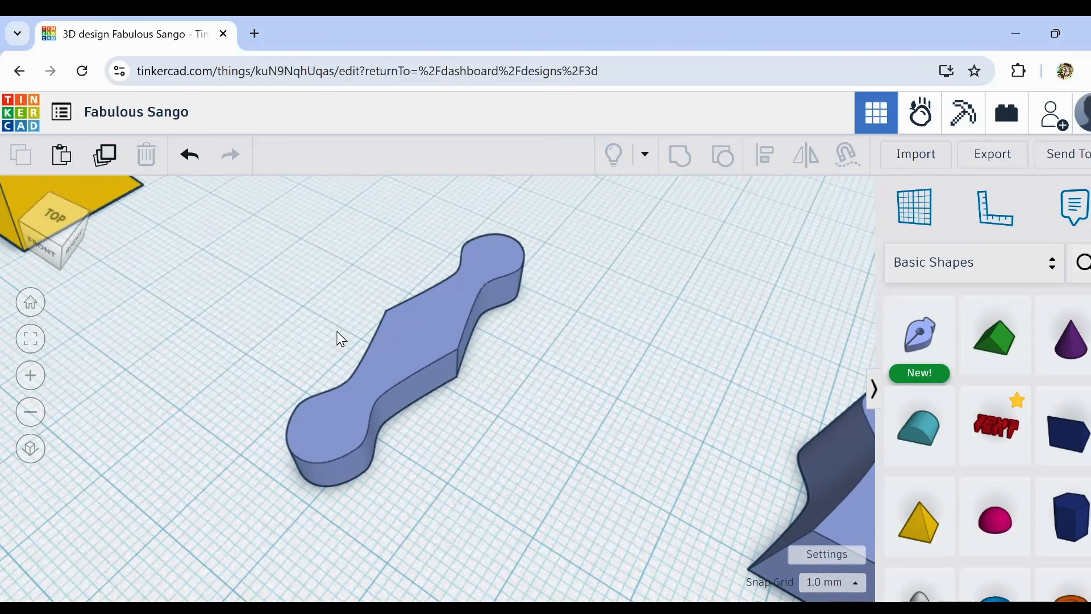
click(422, 334)
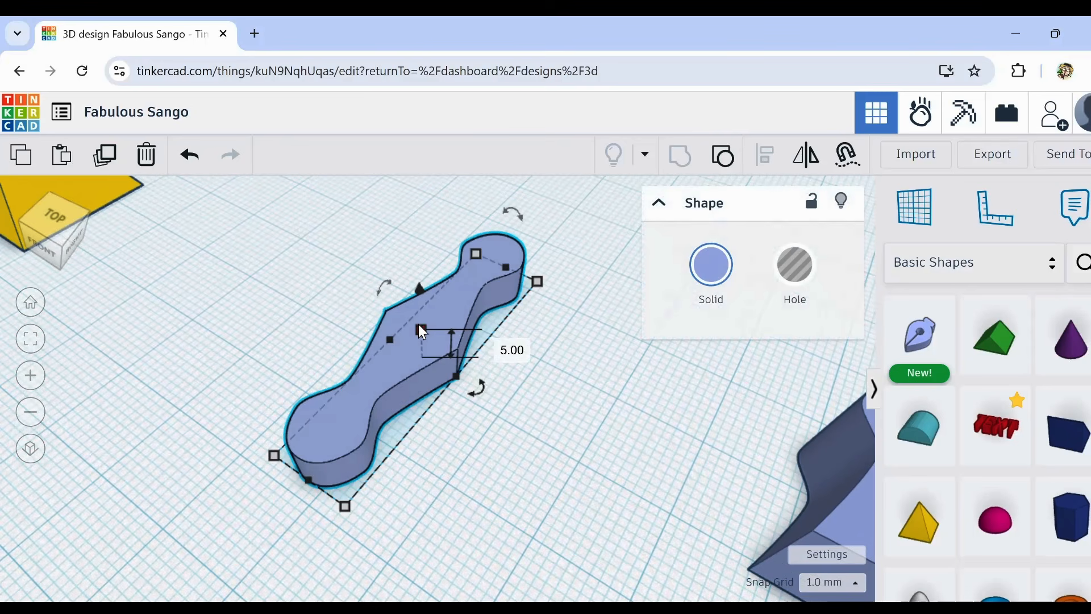
drag(423, 325, 436, 346)
click(519, 433)
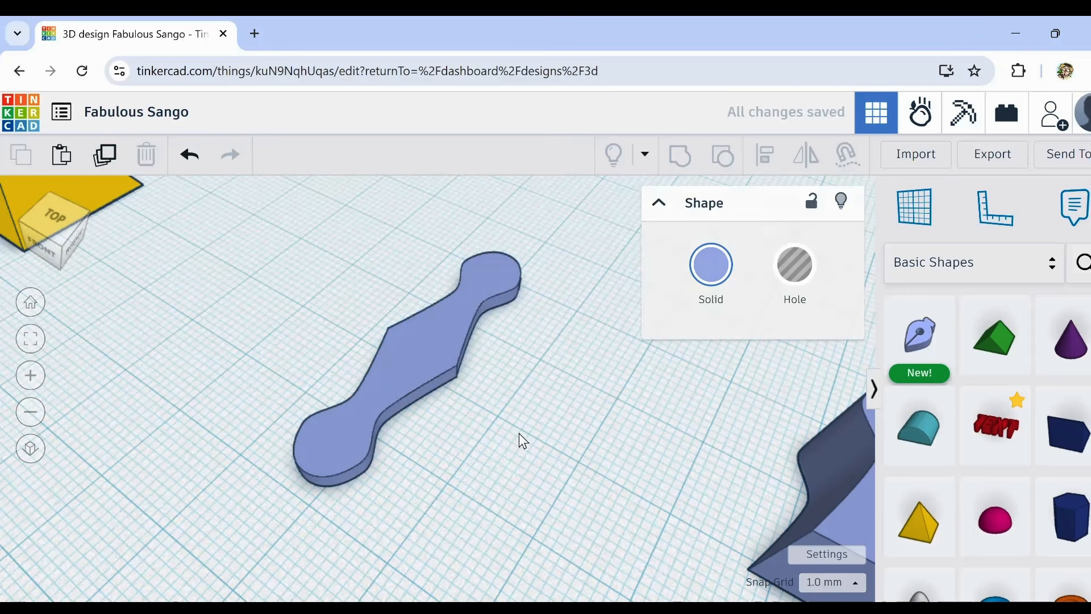
Step: Duplicate the thinned double-ended shape, turn the copy into a hole and seat it on the workplane
right_drag(520, 433, 440, 385)
click(409, 372)
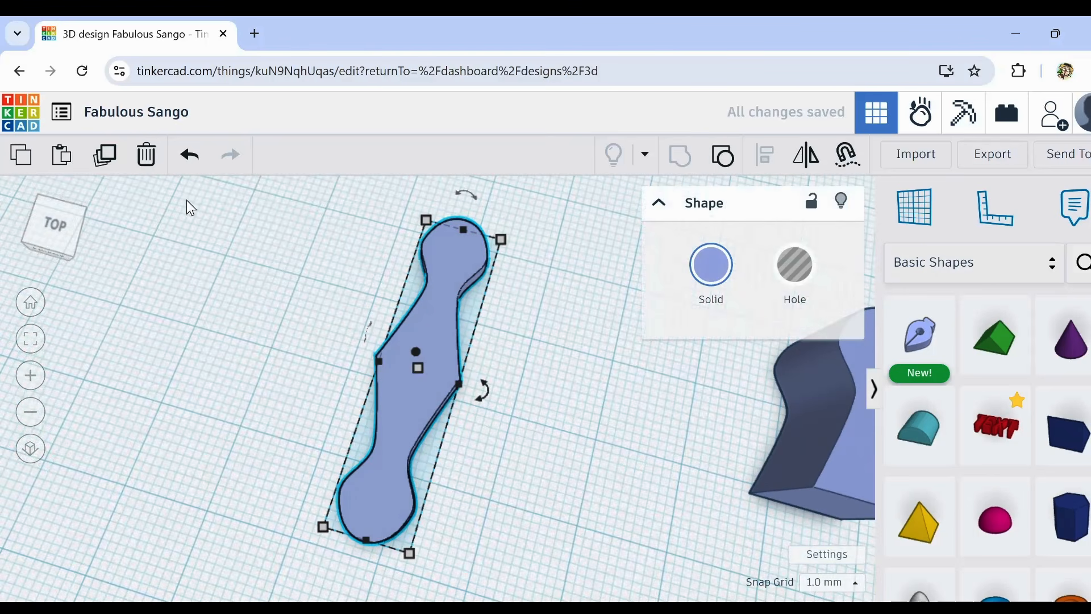
click(108, 162)
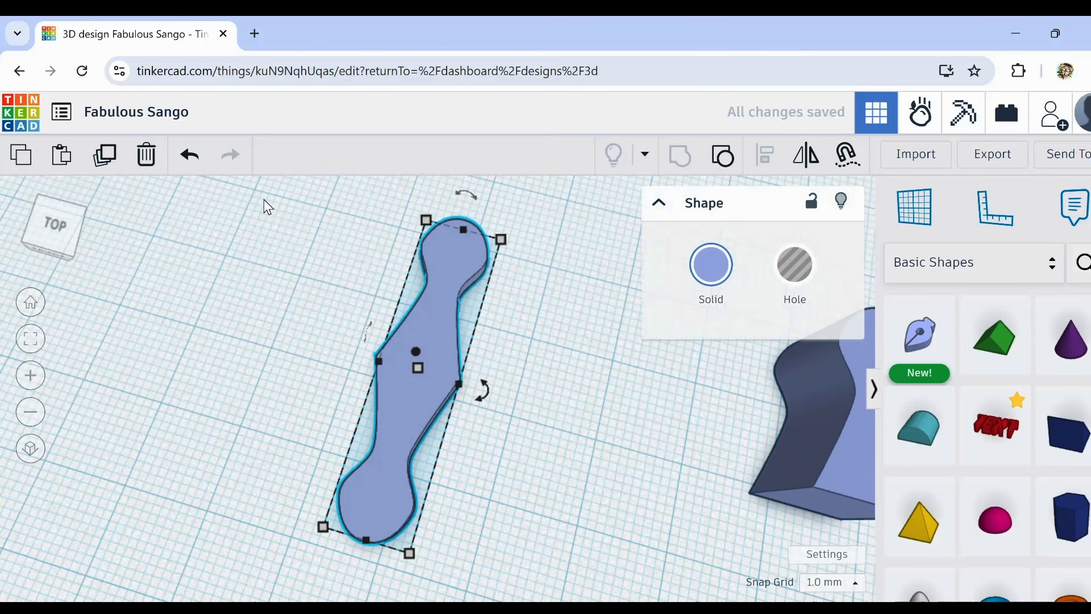
key(ctrl+Up)
key(ctrl+Up)
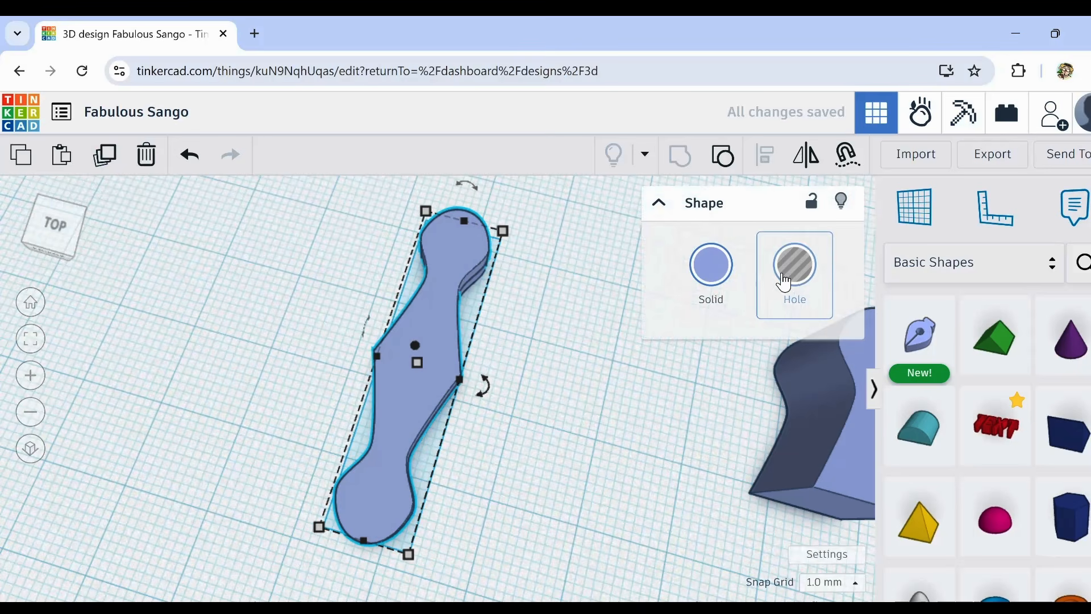
click(798, 280)
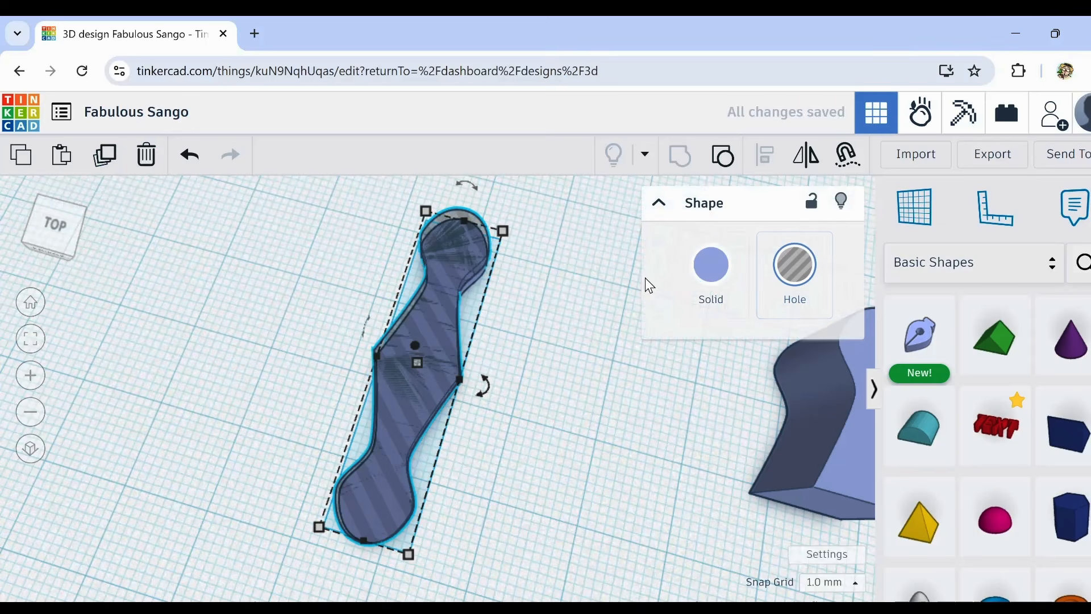
key(ctrl+Down)
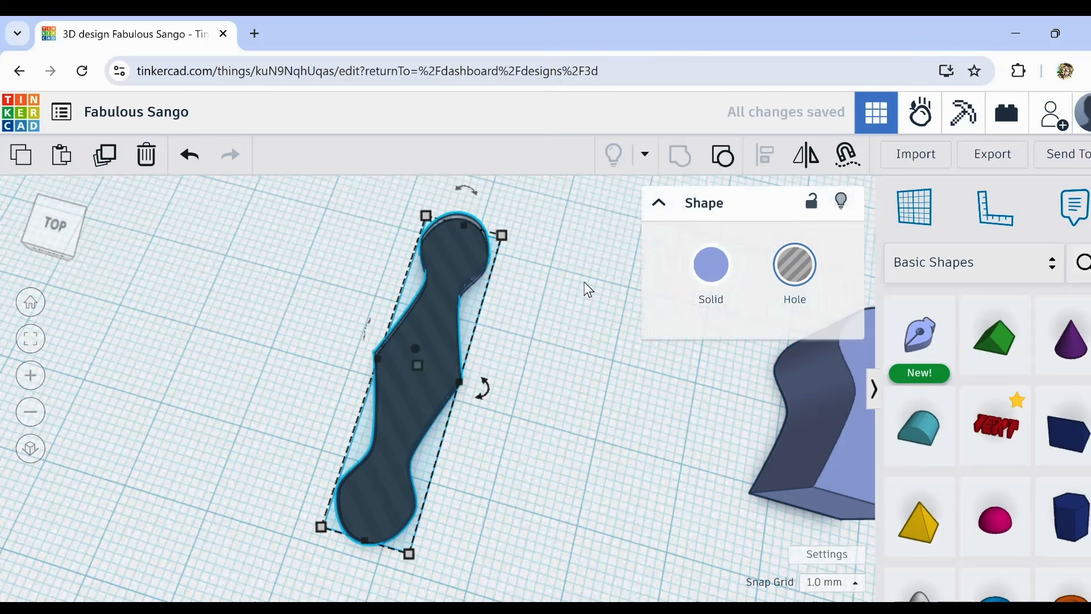
right_drag(473, 335, 367, 284)
key(d)
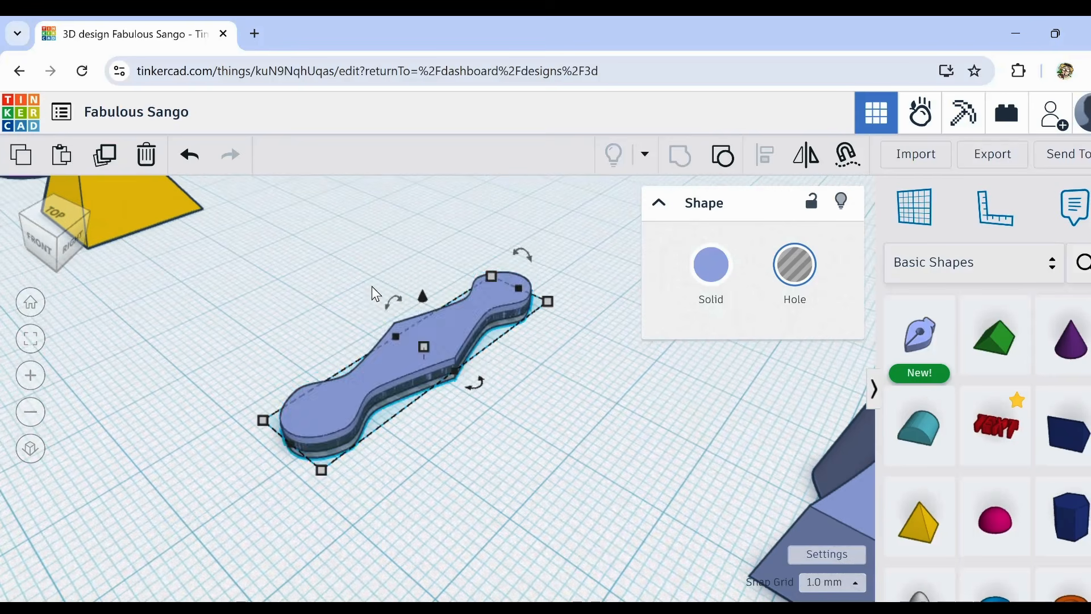
Step: Shrink the hole copy's footprint slightly and stretch its height to 4 mm
right_drag(392, 304, 468, 400)
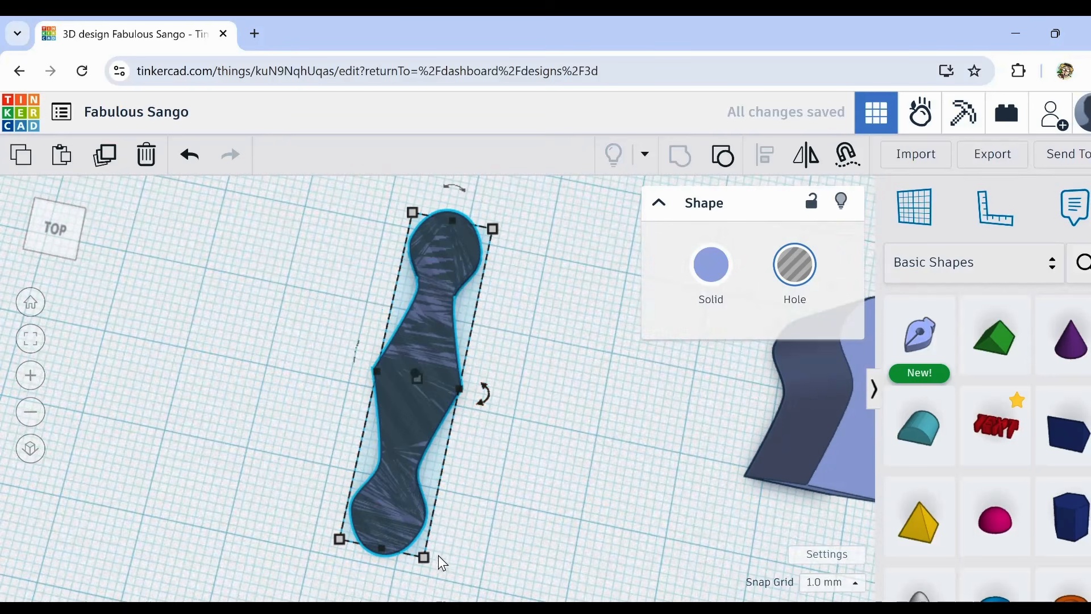
mouse_move(424, 556)
mouse_down()
mouse_move(419, 531)
mouse_move(424, 547)
mouse_up()
right_drag(421, 380, 424, 327)
mouse_move(424, 341)
mouse_down()
mouse_move(421, 315)
mouse_move(421, 325)
mouse_up()
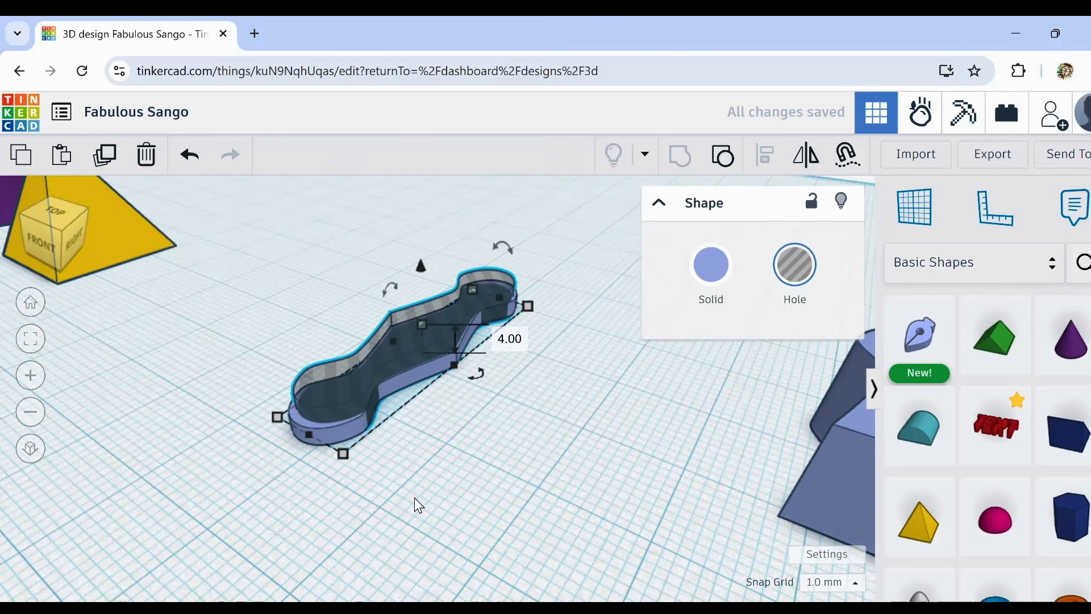
Step: Set the snap grid to 0.1 mm for finer adjustment of the hole copy
click(833, 582)
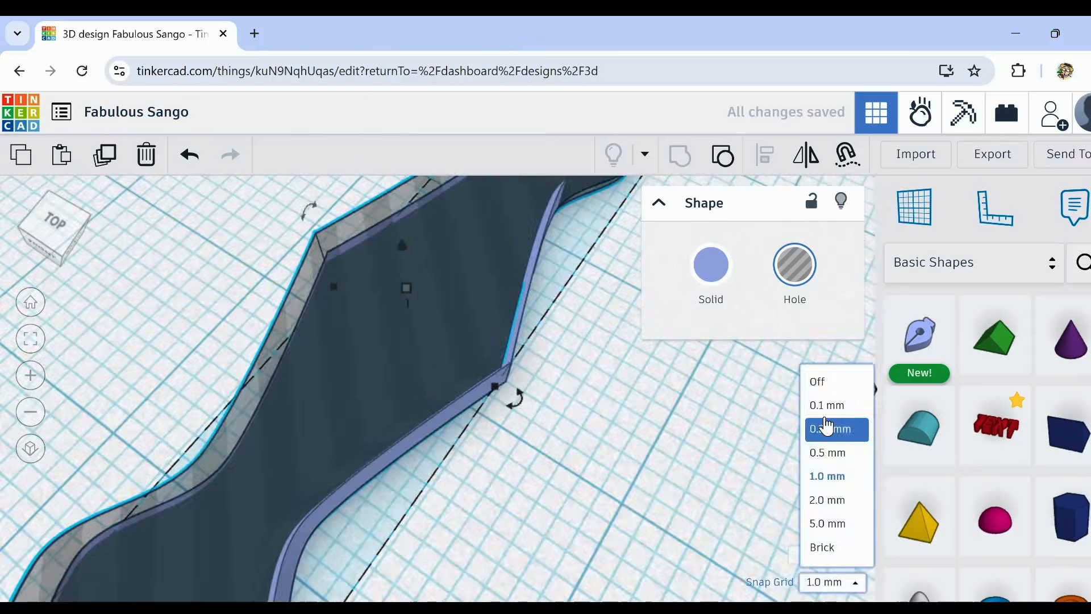
click(828, 404)
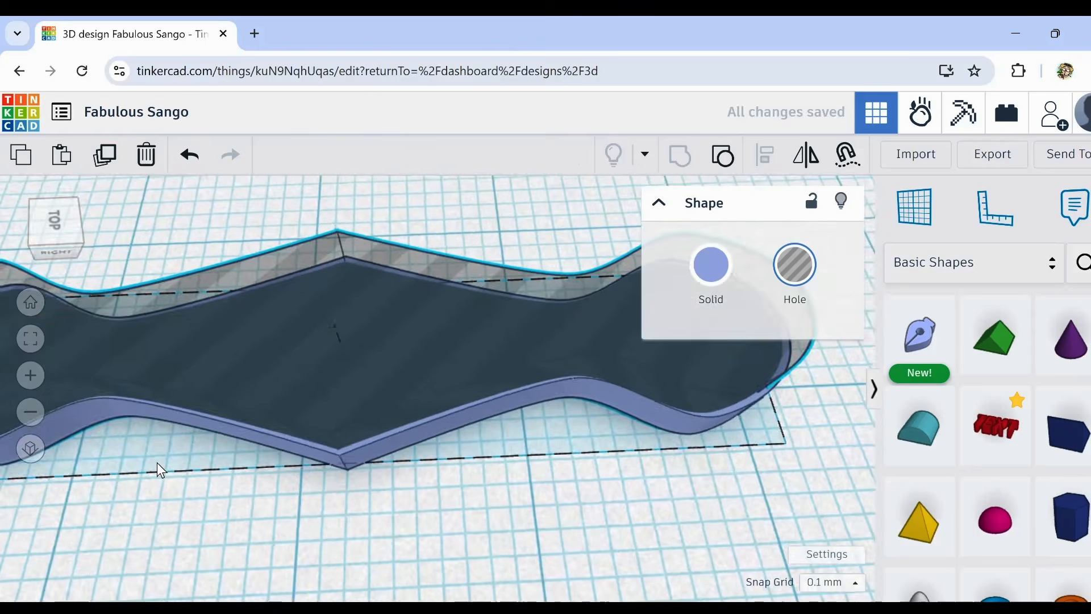
middle_drag(157, 463, 517, 463)
scroll(748, 513, down, 5)
middle_drag(748, 513, 539, 474)
shift+click(444, 444)
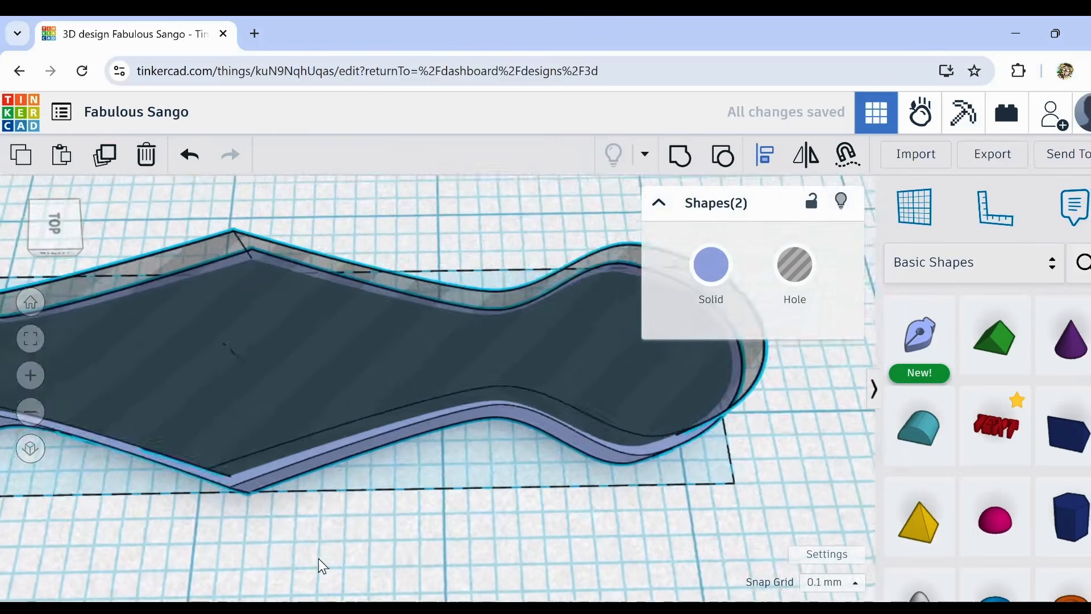
middle_drag(318, 558, 305, 520)
scroll(431, 532, up, 2)
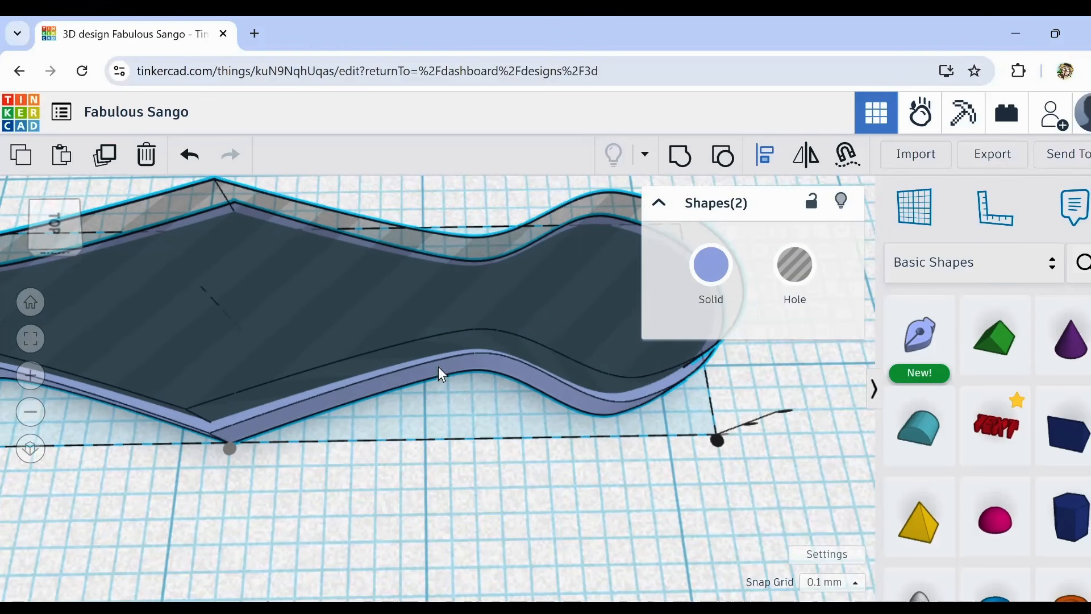
scroll(475, 437, down, 2)
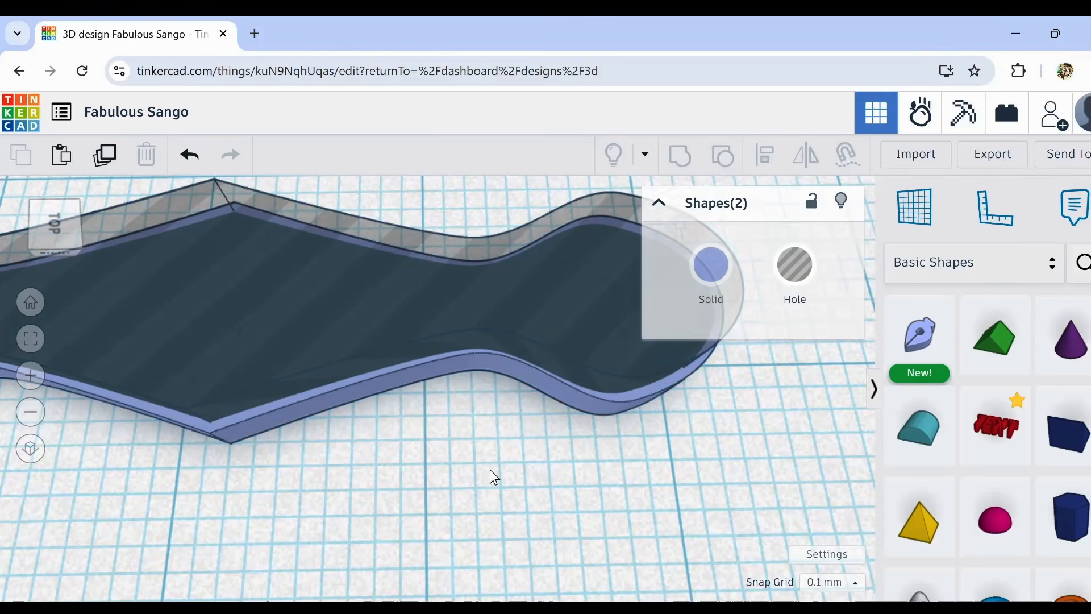
click(490, 472)
Step: Stretch one rounded end of the hole copy slightly outward toward the solid's outer edge
scroll(567, 324, down, 4)
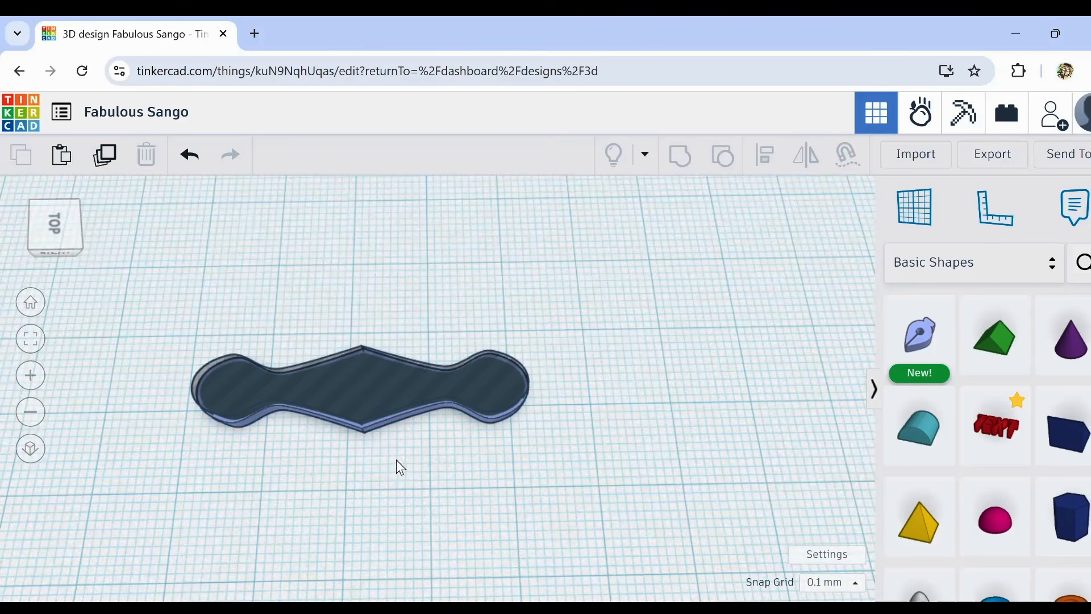
scroll(552, 380, up, 5)
click(415, 415)
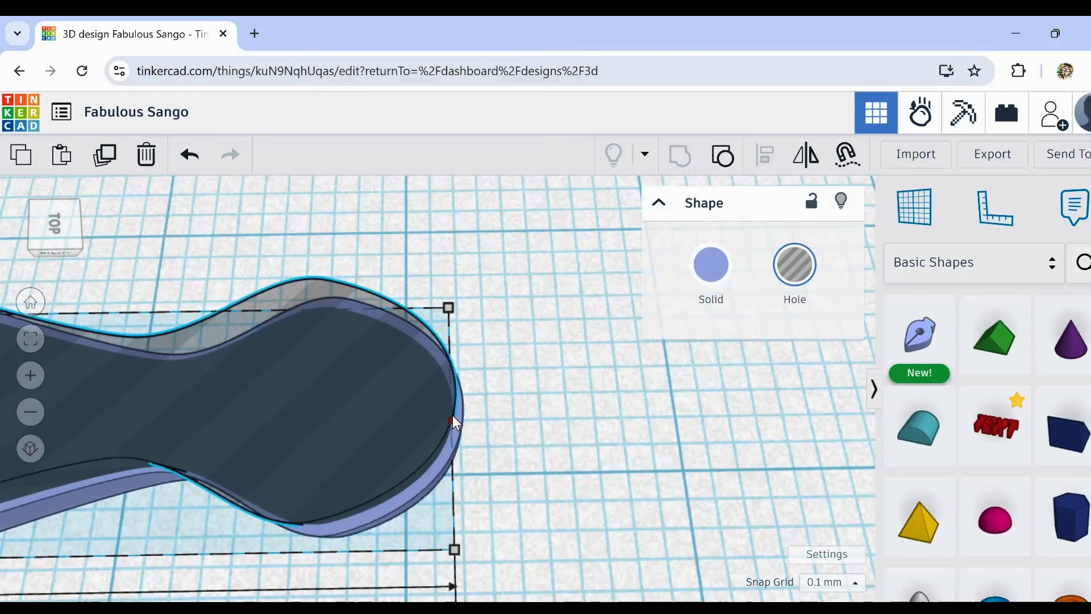
drag(452, 416, 459, 416)
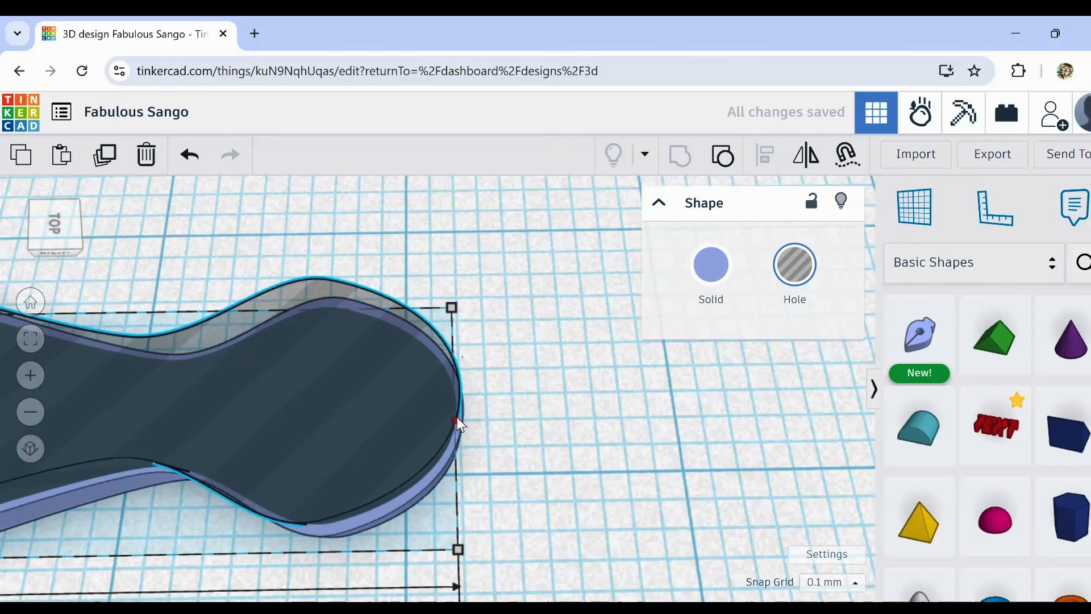
Step: Stretch the opposite rounded end of the hole copy outward to bring its length to 39.6 mm
scroll(265, 529, down, 5)
middle_drag(380, 538, 523, 428)
scroll(363, 398, up, 8)
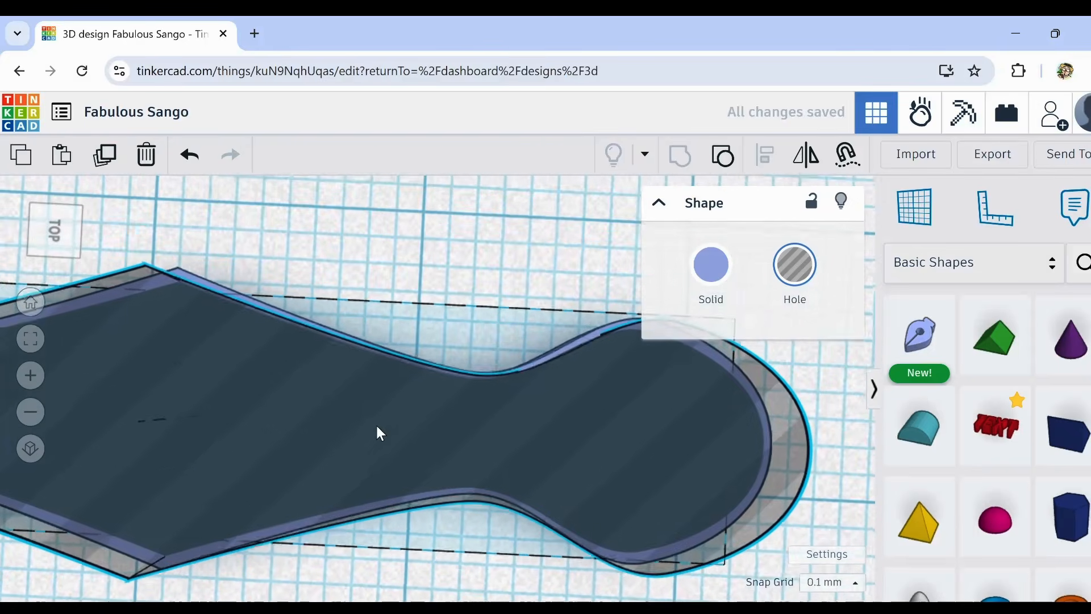
right_drag(379, 432, 543, 400)
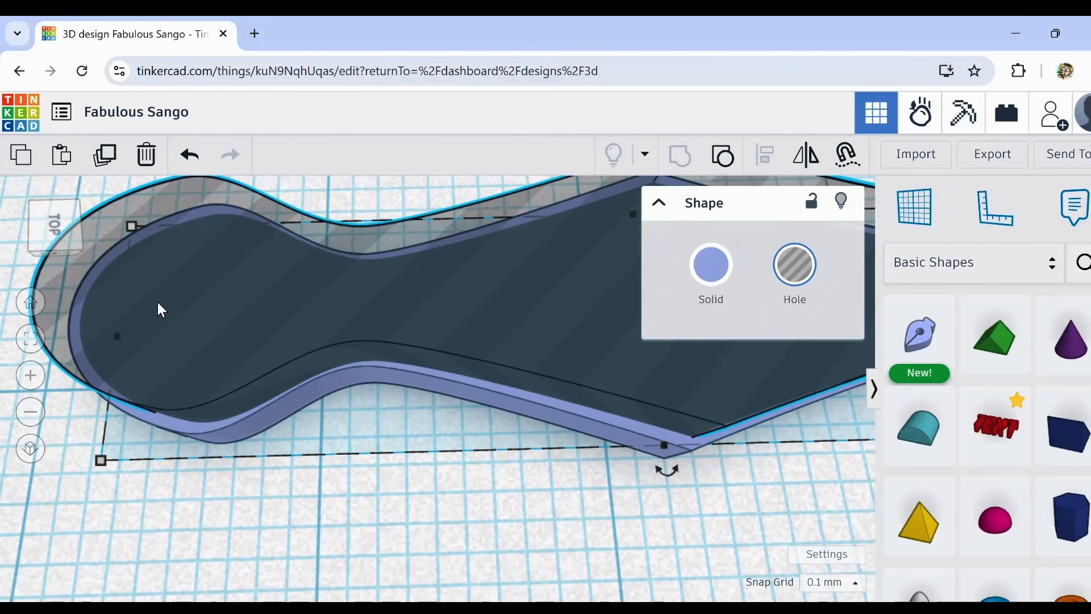
mouse_move(116, 336)
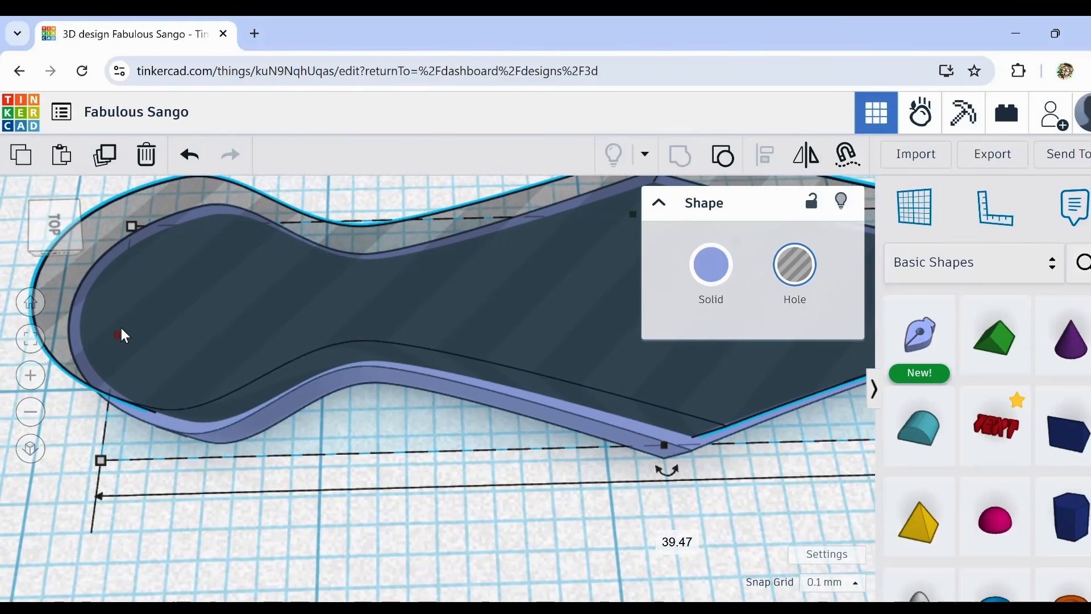
drag(121, 328, 114, 338)
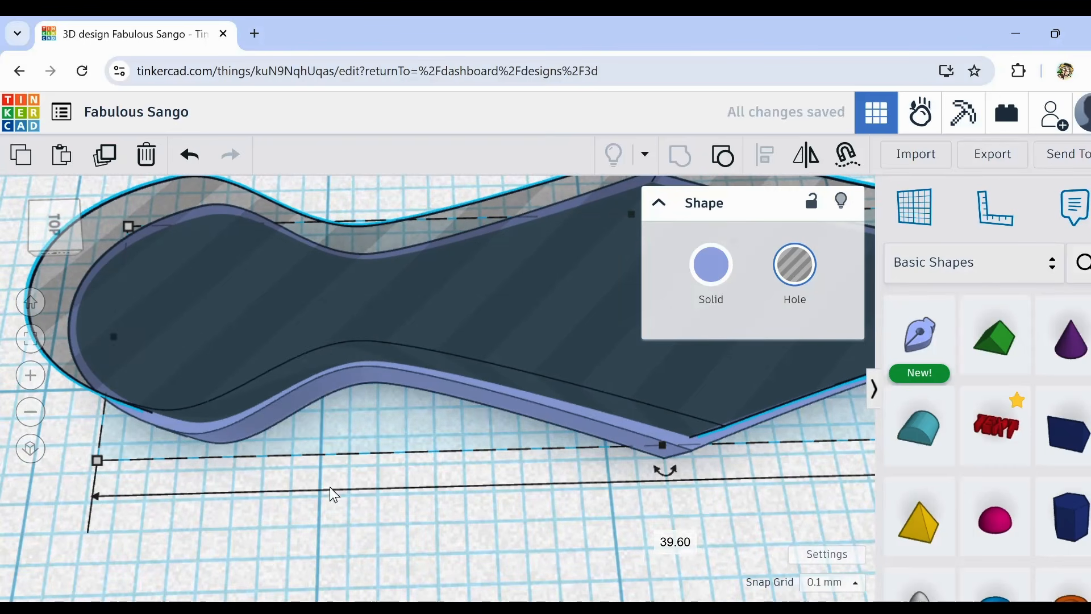
click(397, 524)
Step: Turn the hole copy back into a solid and move it off the base plate
scroll(472, 528, down, 5)
mouse_move(583, 490)
right_down()
mouse_move(694, 471)
mouse_move(504, 418)
right_up()
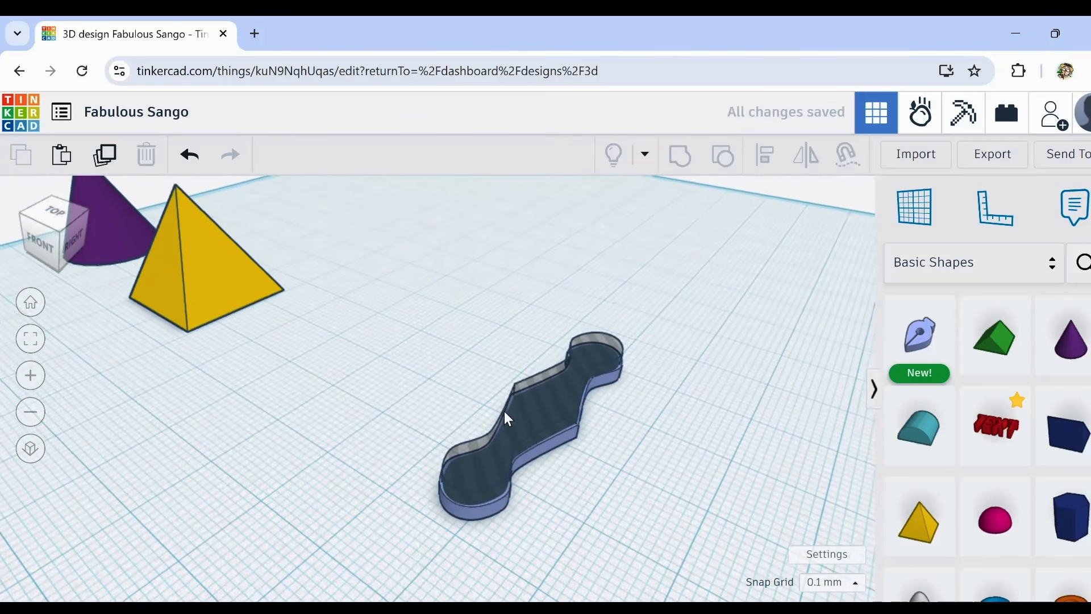
click(516, 419)
click(714, 270)
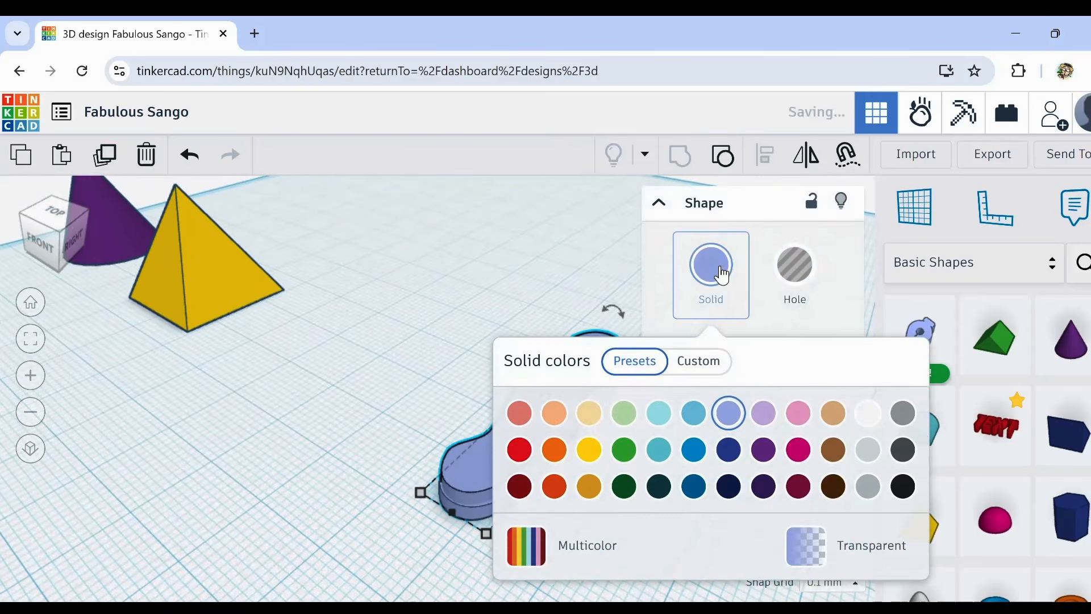
click(472, 407)
click(535, 392)
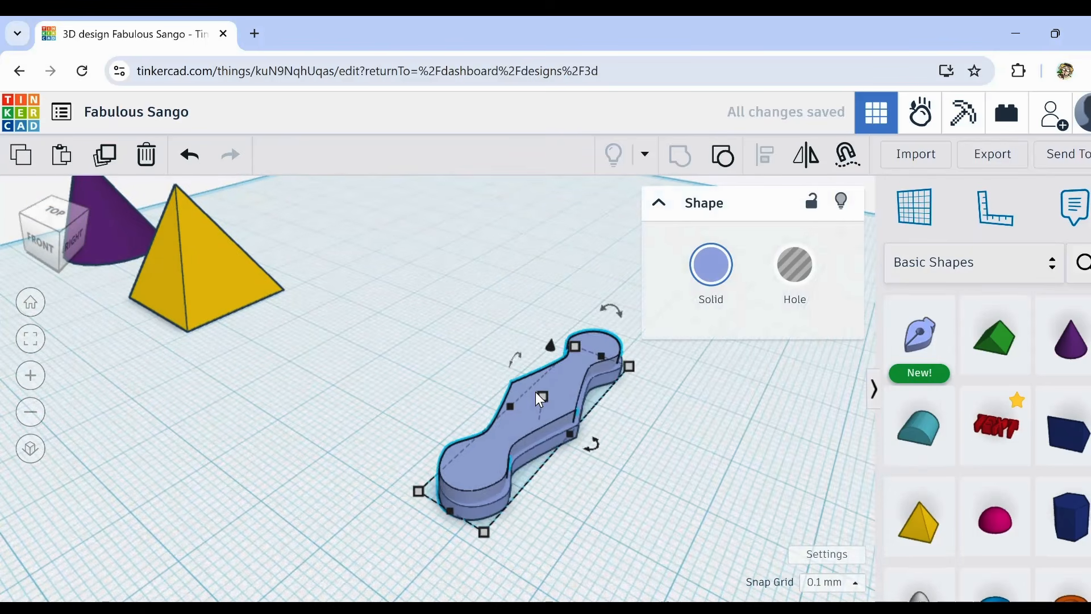
mouse_move(535, 391)
alt+mouse_down()
mouse_move(510, 366)
mouse_move(487, 370)
mouse_move(379, 260)
alt+mouse_up()
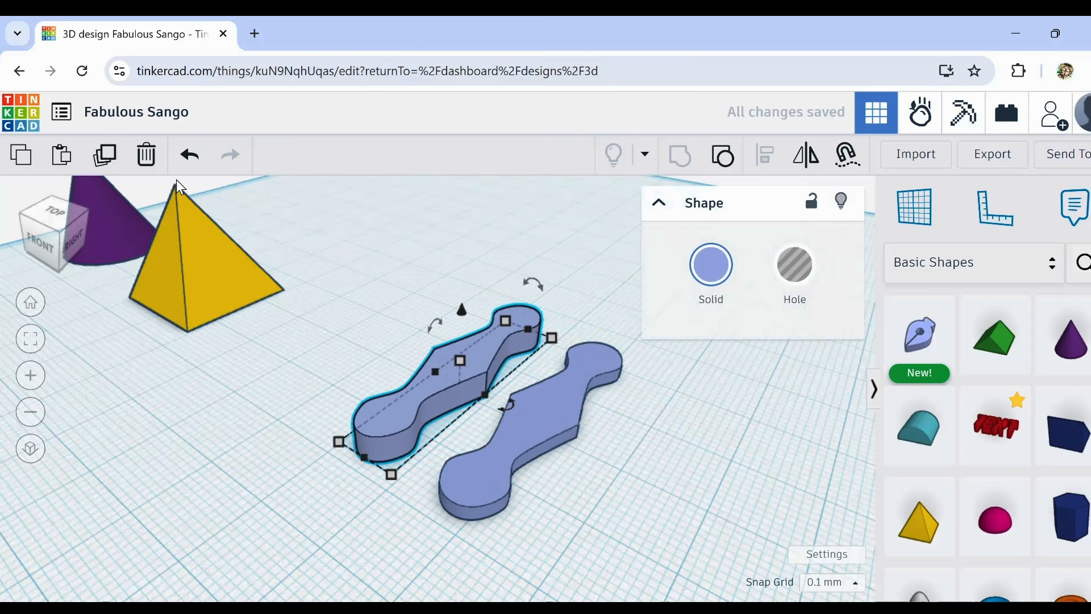
click(108, 160)
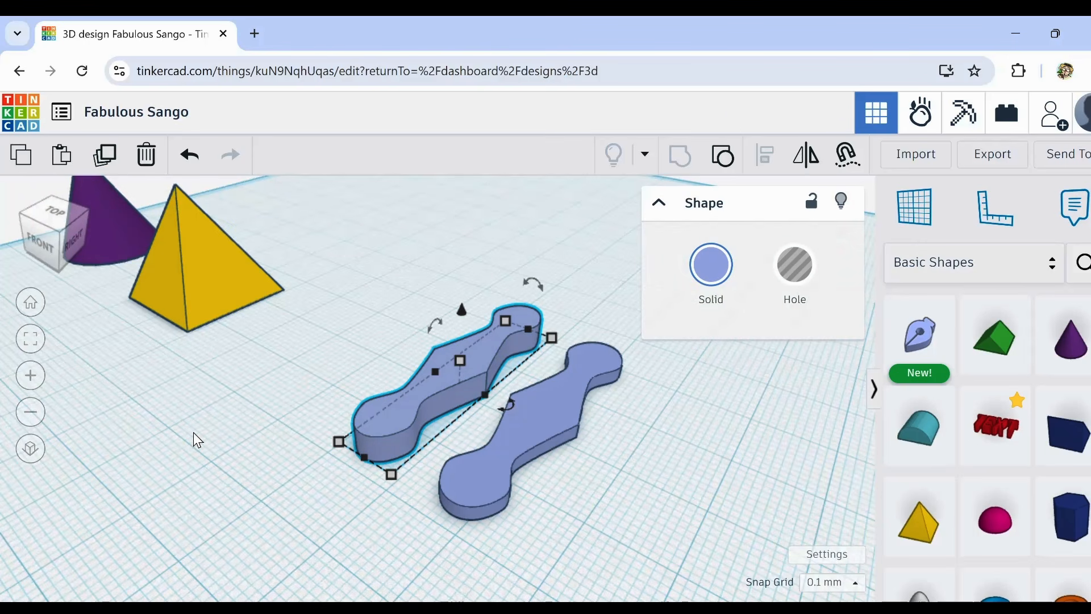
right_drag(193, 432, 338, 404)
click(355, 385)
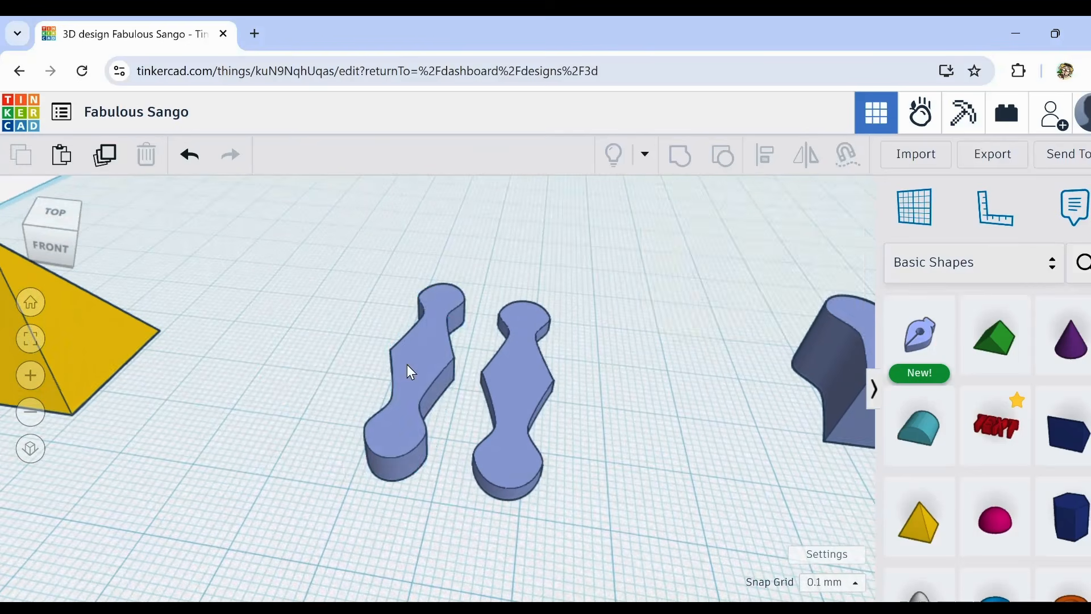
click(415, 364)
drag(422, 355, 397, 237)
click(144, 162)
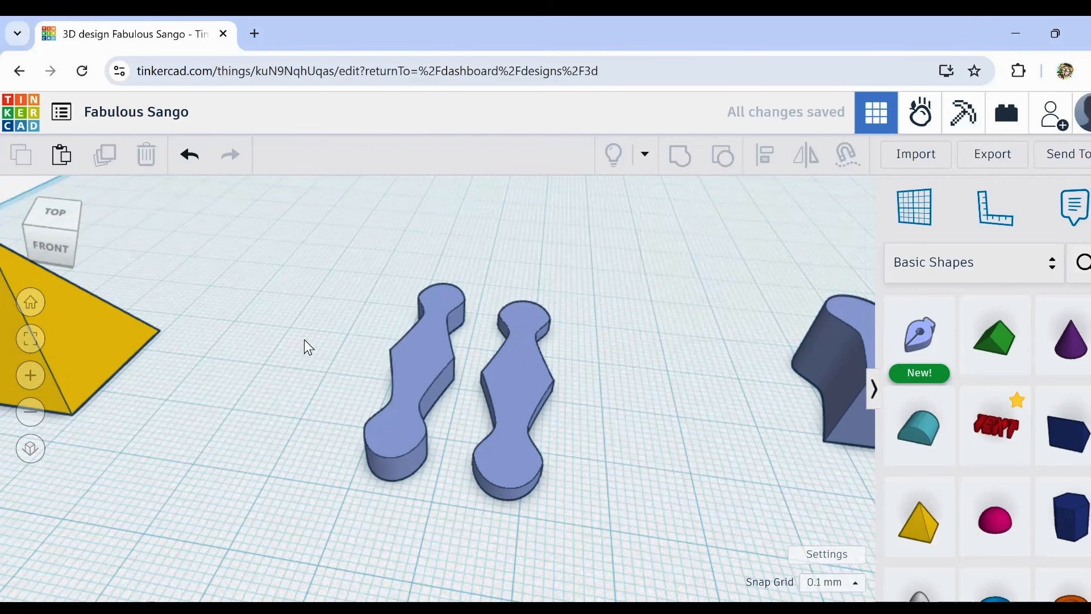
Step: Move the stretched plate copy away from the original plate and recolor it yellow
click(412, 408)
drag(412, 408, 279, 421)
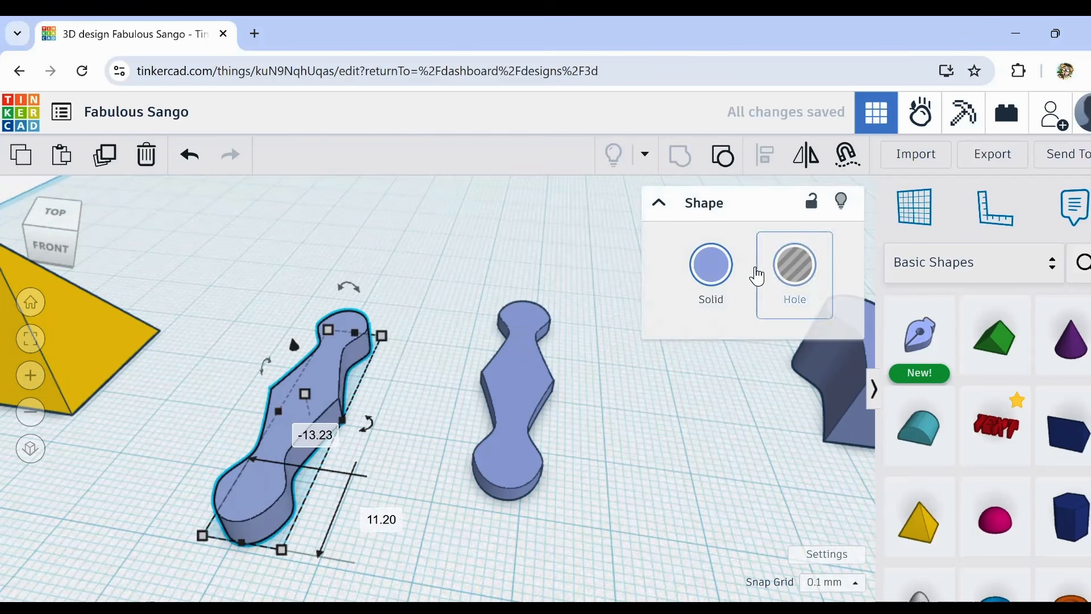
click(711, 266)
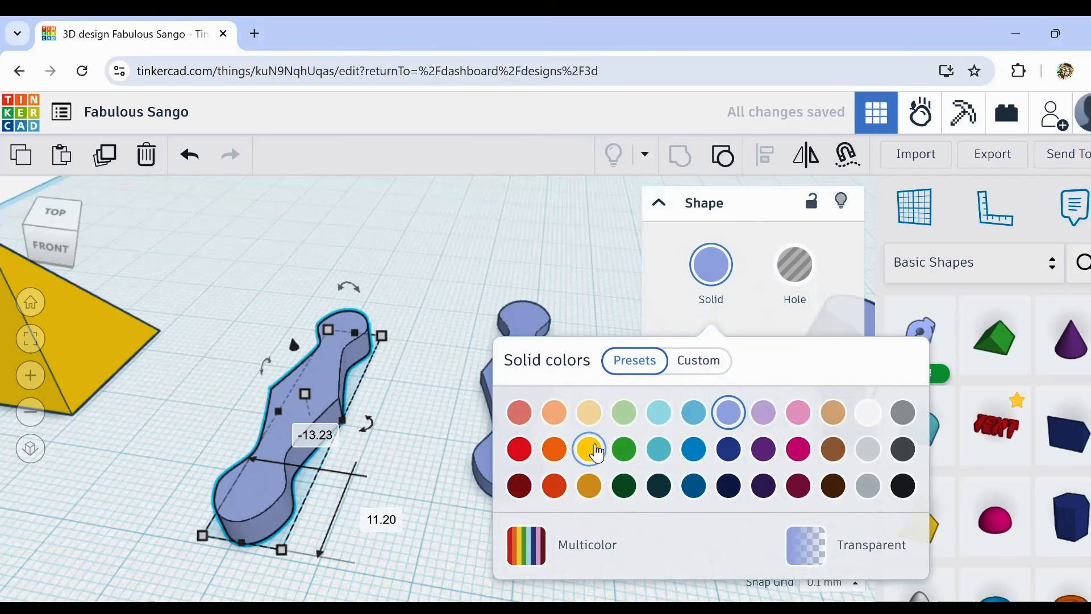
click(589, 449)
click(210, 325)
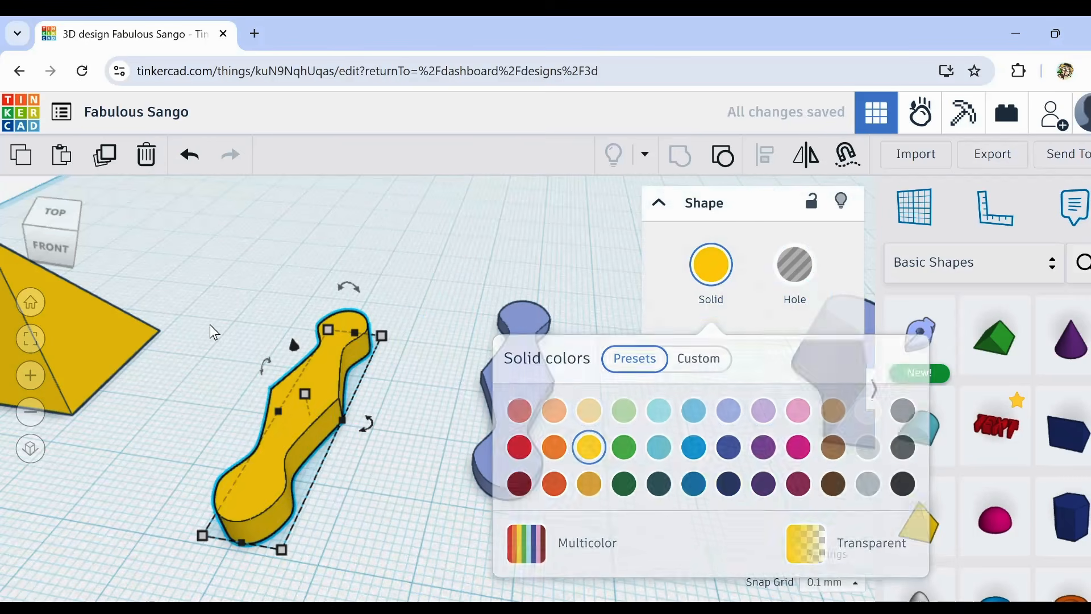
right_drag(211, 370, 228, 376)
scroll(467, 475, down, 3)
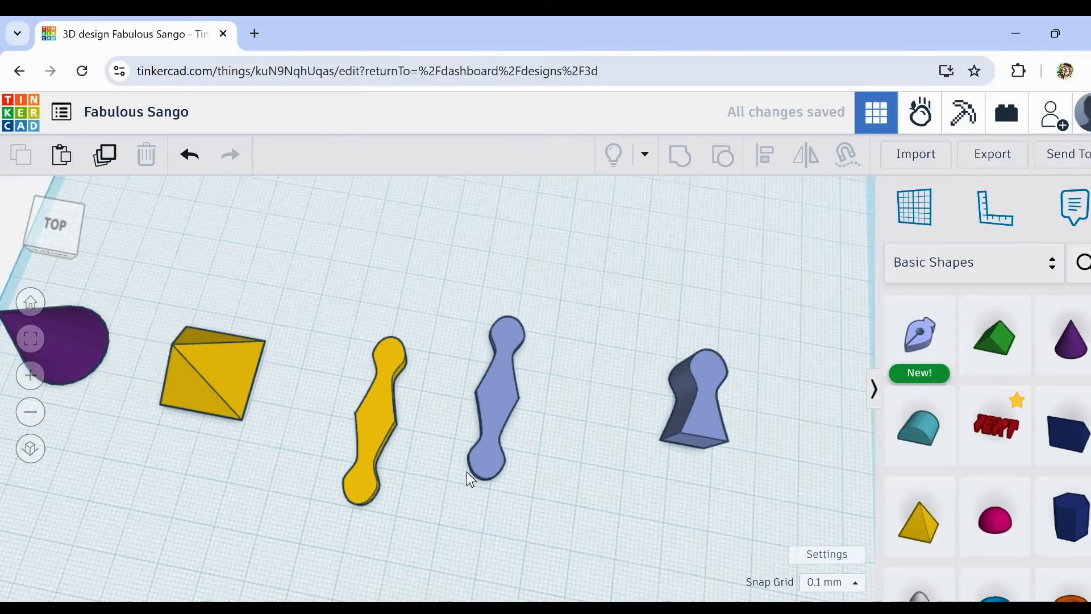
middle_drag(449, 514, 436, 402)
mouse_move(435, 418)
right_down()
mouse_move(432, 387)
mouse_move(440, 406)
right_up()
drag(330, 282, 403, 367)
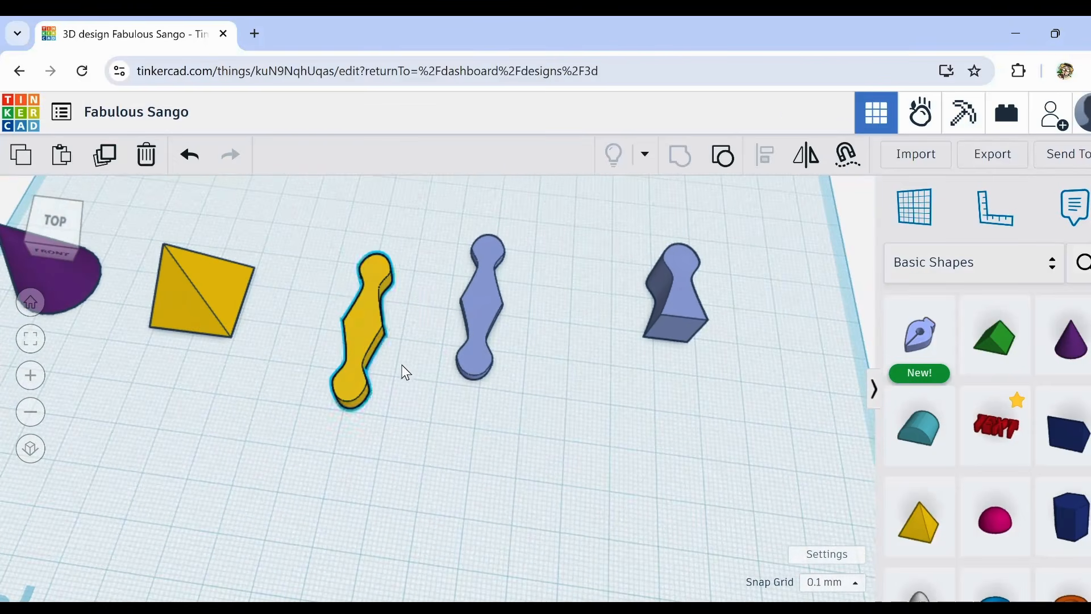
click(106, 155)
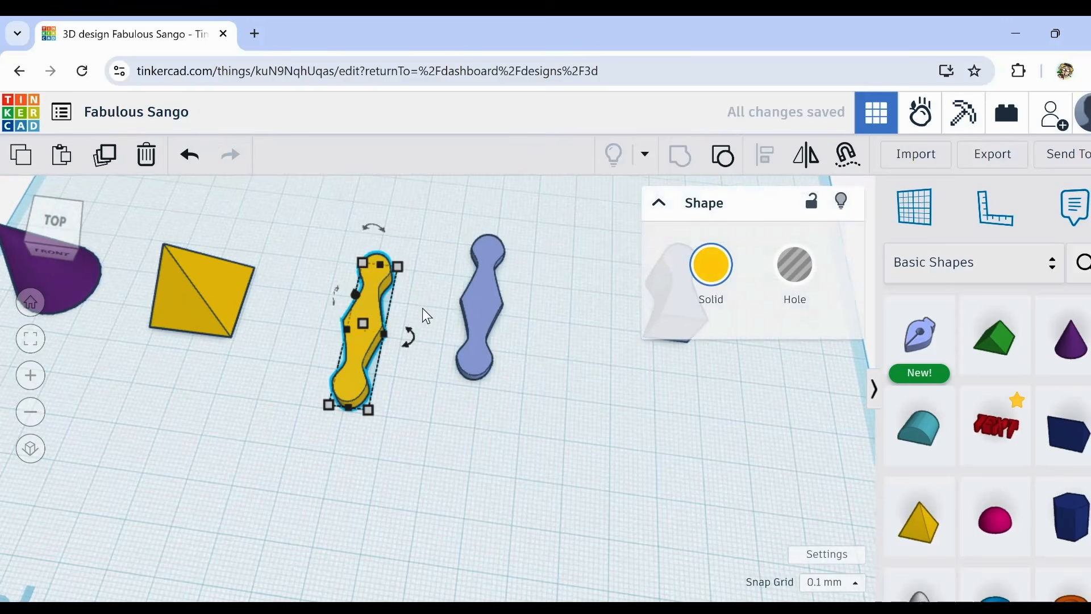
drag(413, 330, 378, 355)
click(106, 158)
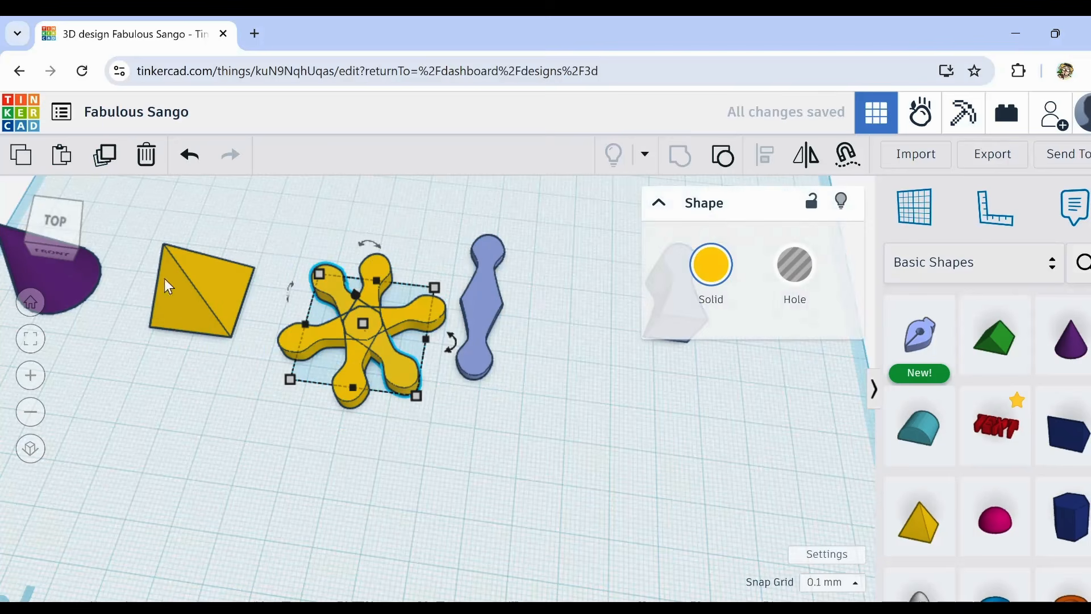
click(181, 158)
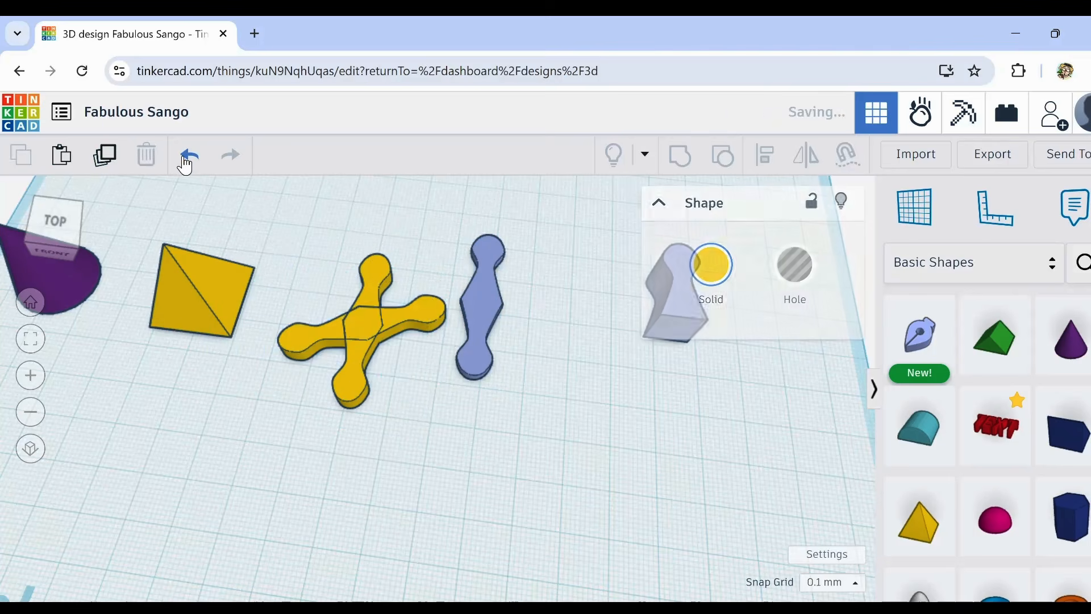
click(180, 158)
Step: Duplicate the yellow plate in successive 45° rotations to form an eight-armed flower, and move all four plates closer to the pyramid
click(367, 341)
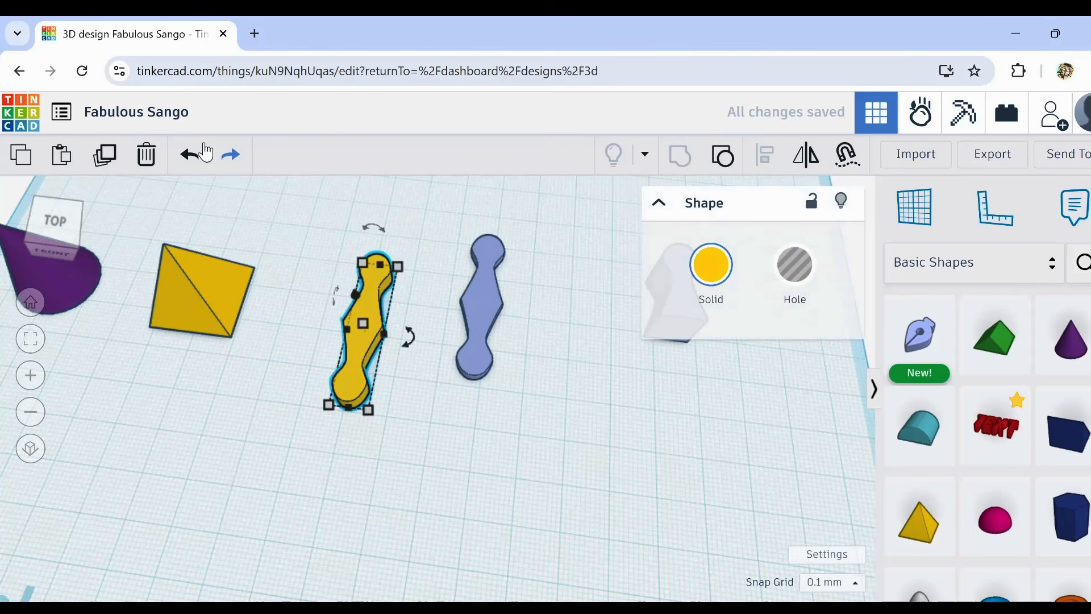
click(126, 163)
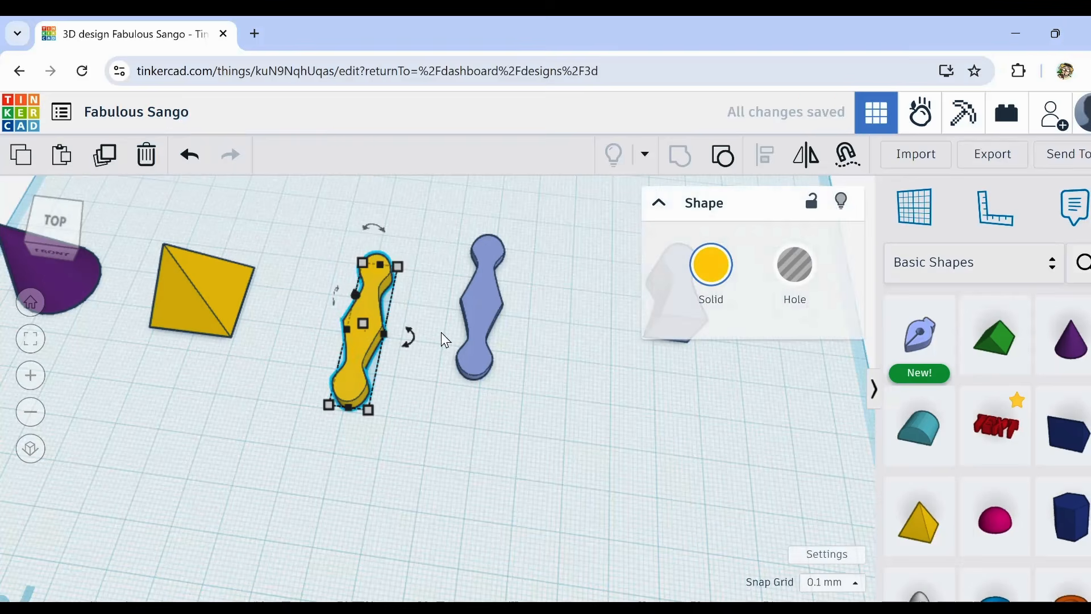
drag(409, 331, 394, 357)
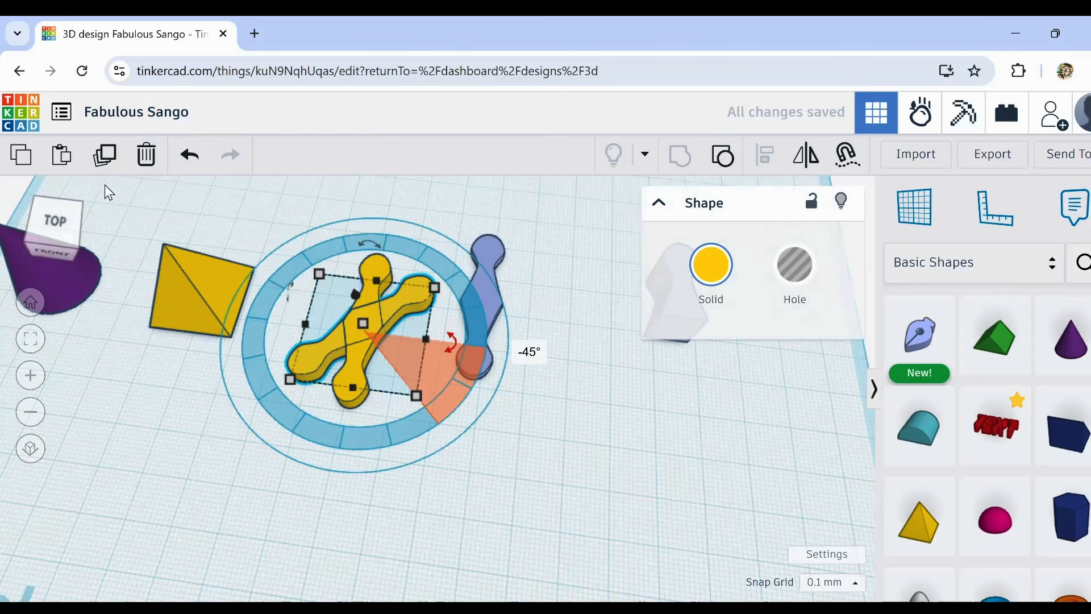
click(104, 147)
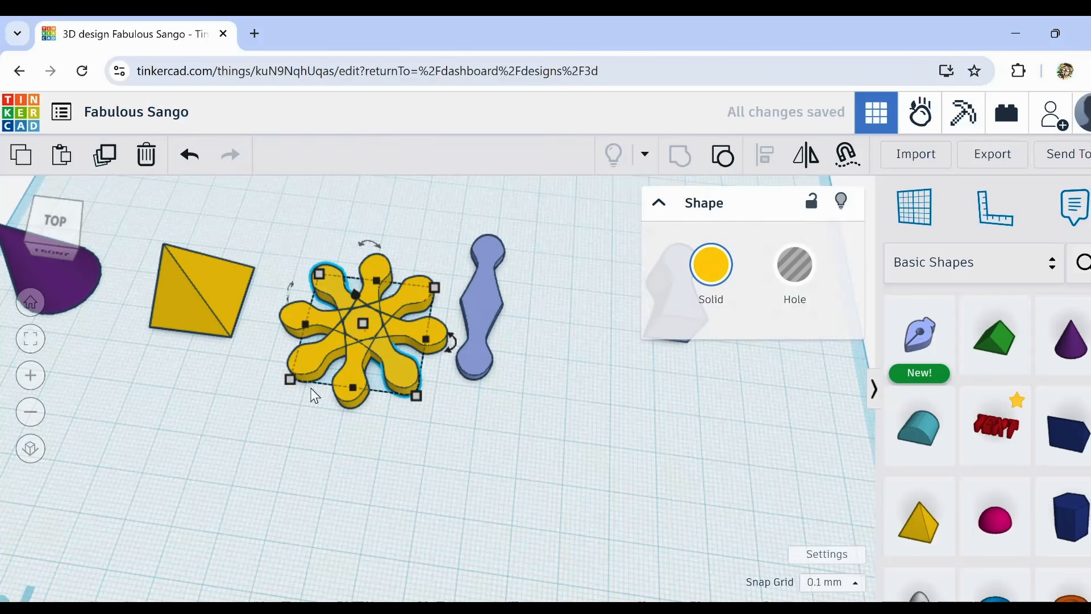
click(422, 479)
click(369, 380)
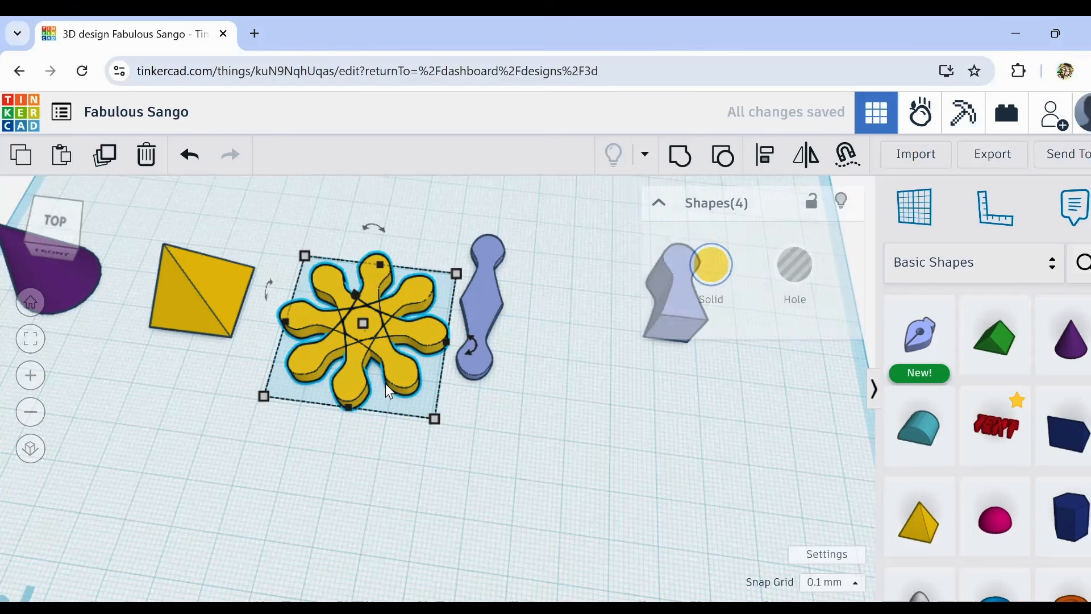
drag(363, 356, 344, 301)
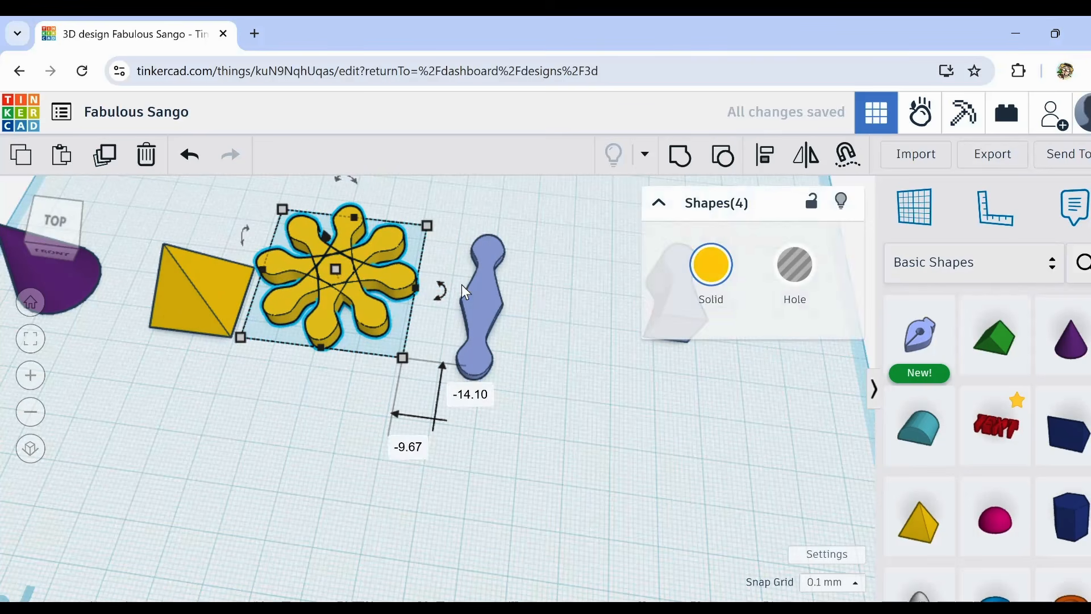
Step: Duplicate the blue plate in successive 45° rotations to form a second eight-armed flower
drag(471, 224, 518, 401)
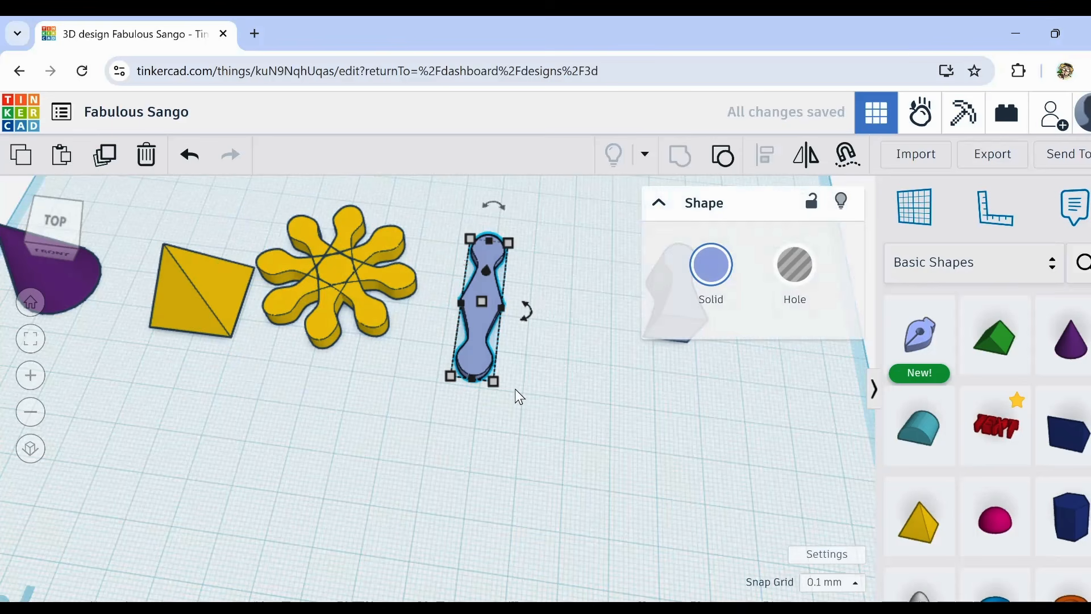
click(99, 155)
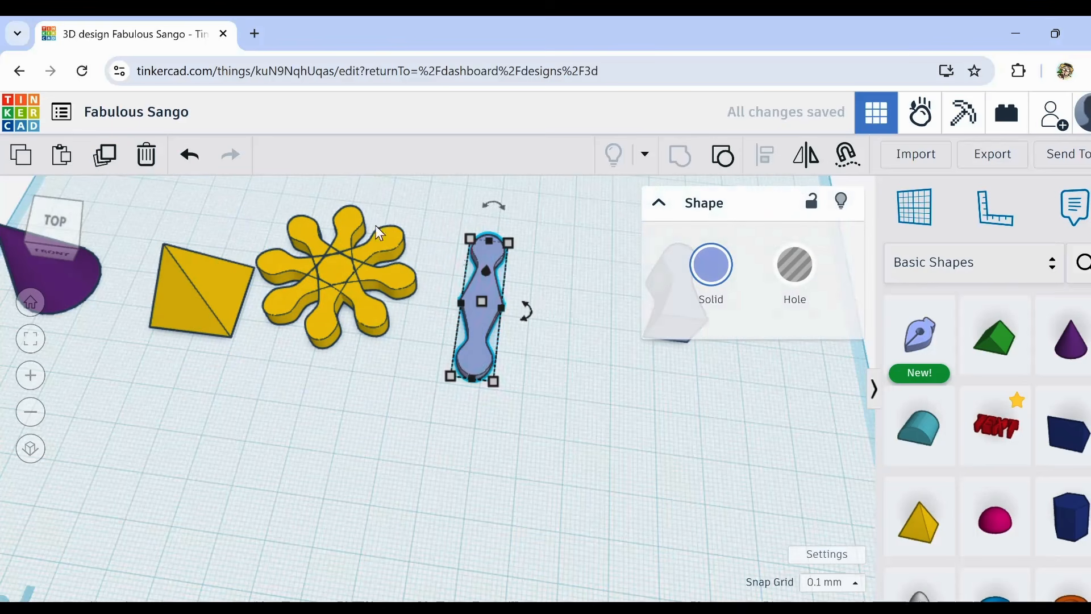
drag(526, 311, 501, 339)
click(106, 156)
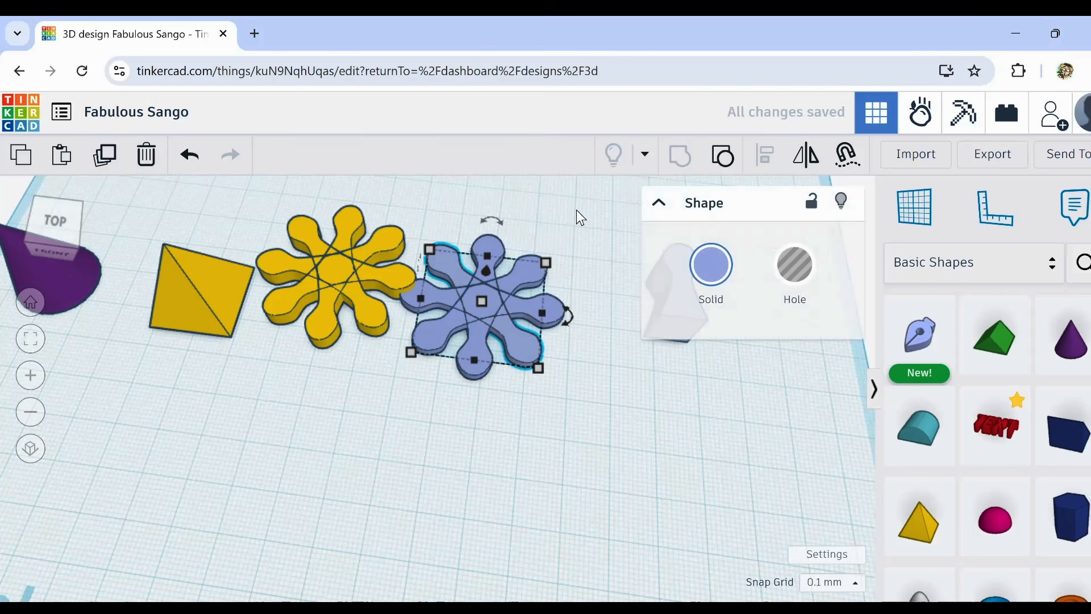
Step: Group the four blue plates into one shape and the four yellow plates into another
drag(563, 235, 453, 361)
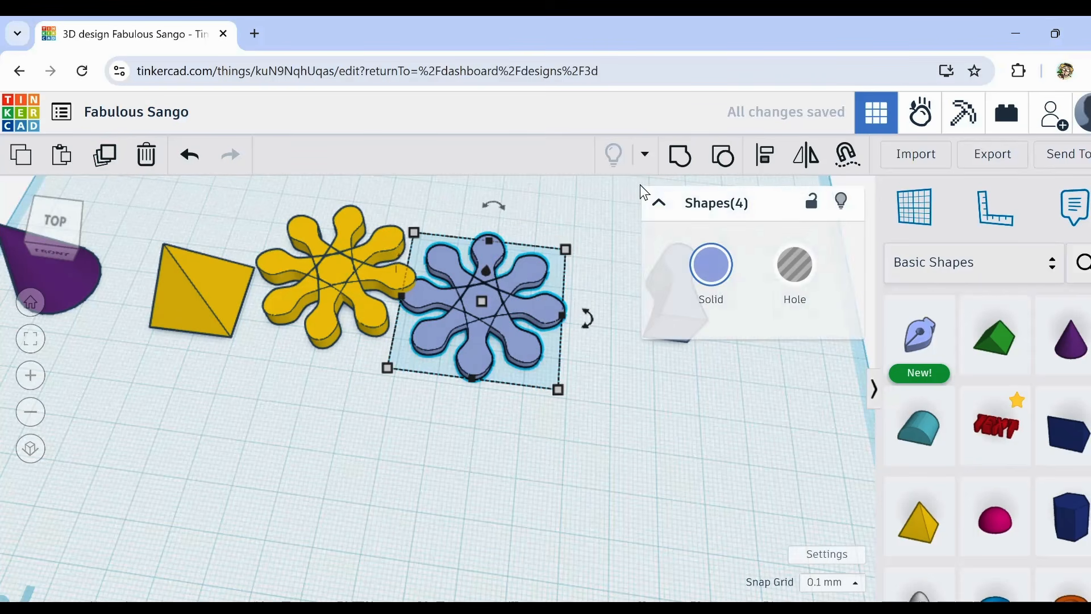
click(682, 157)
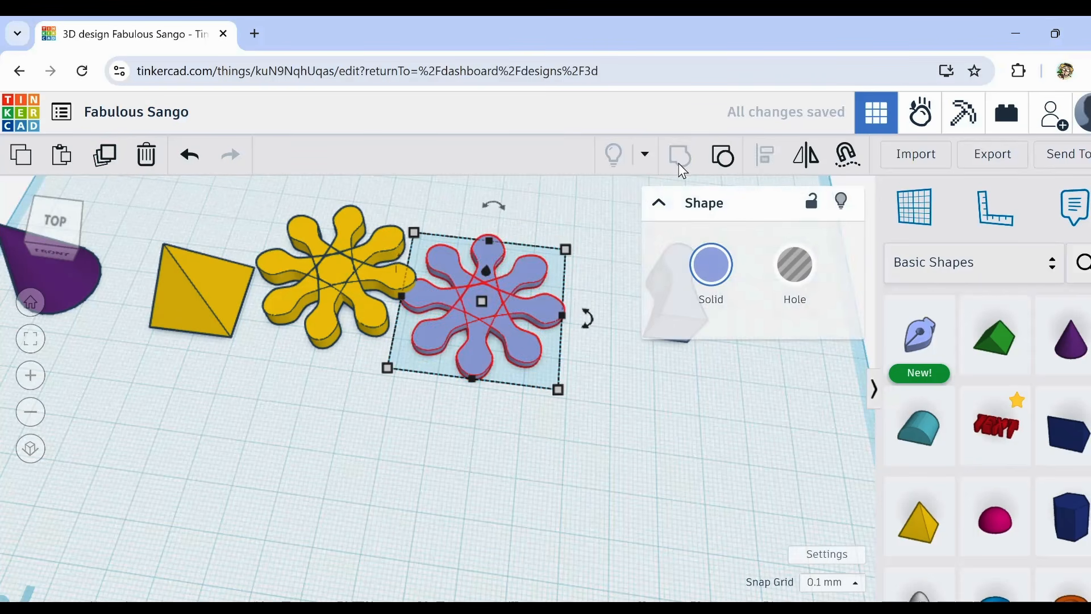
drag(282, 210, 371, 353)
click(680, 159)
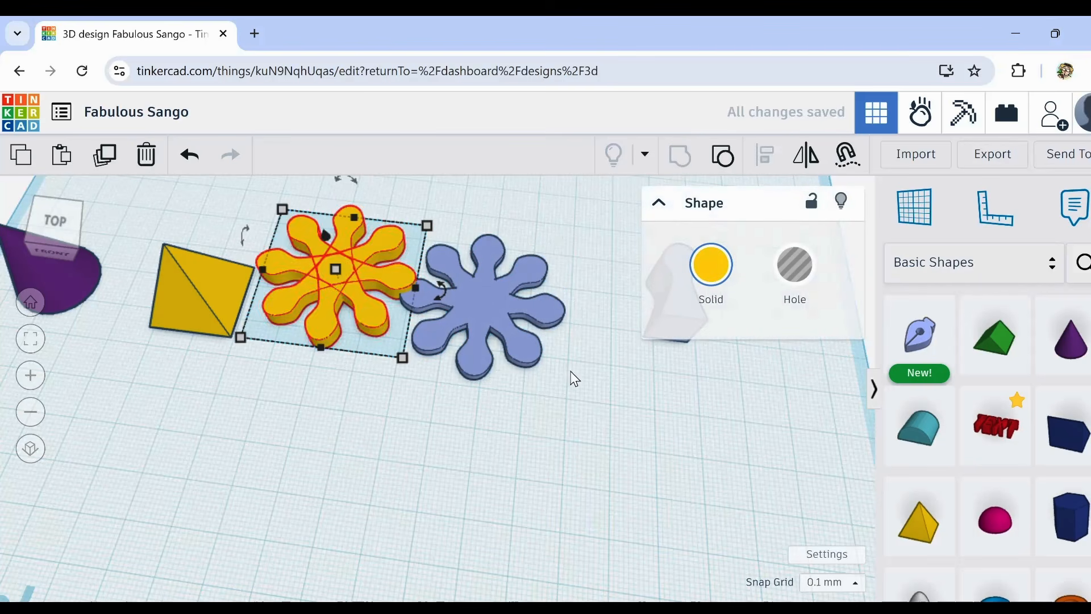
Step: Move the yellow flower forward, clear of the blue flower, and turn it into a hole
right_drag(508, 423, 531, 411)
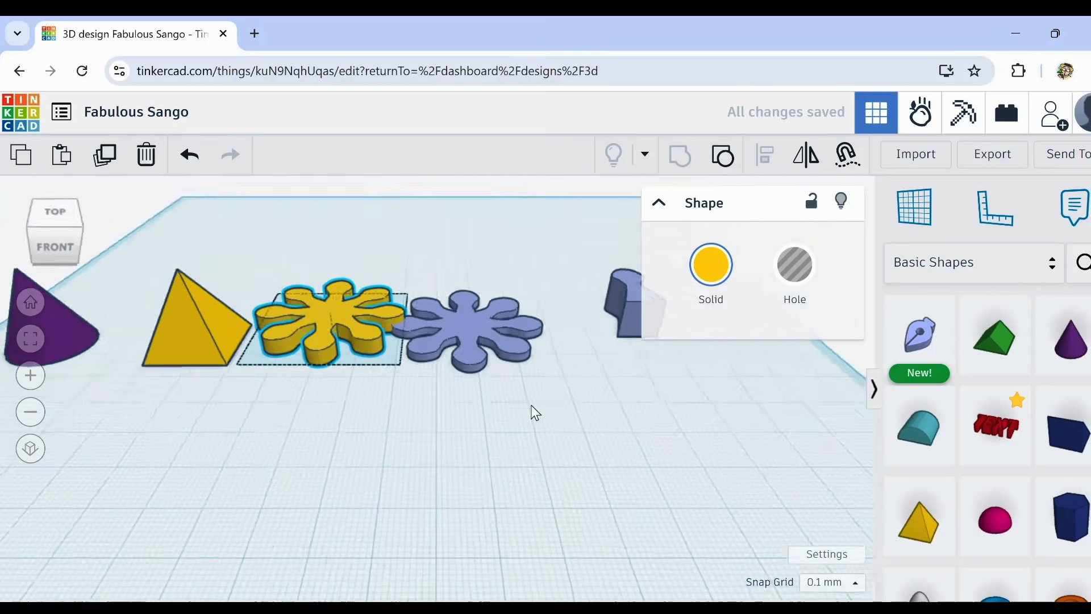
click(537, 326)
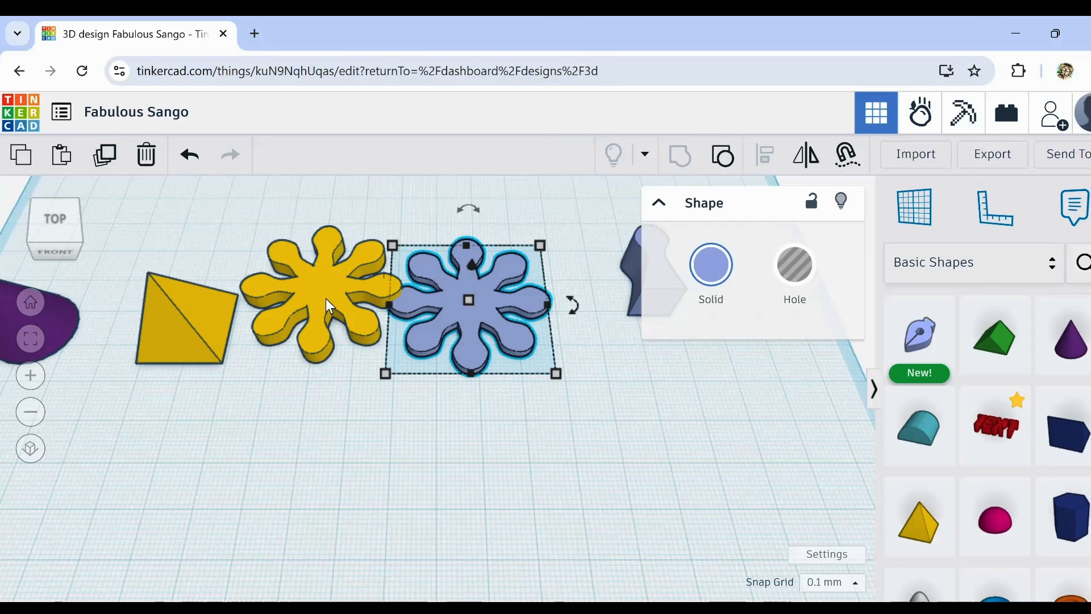
drag(326, 298, 360, 483)
click(794, 264)
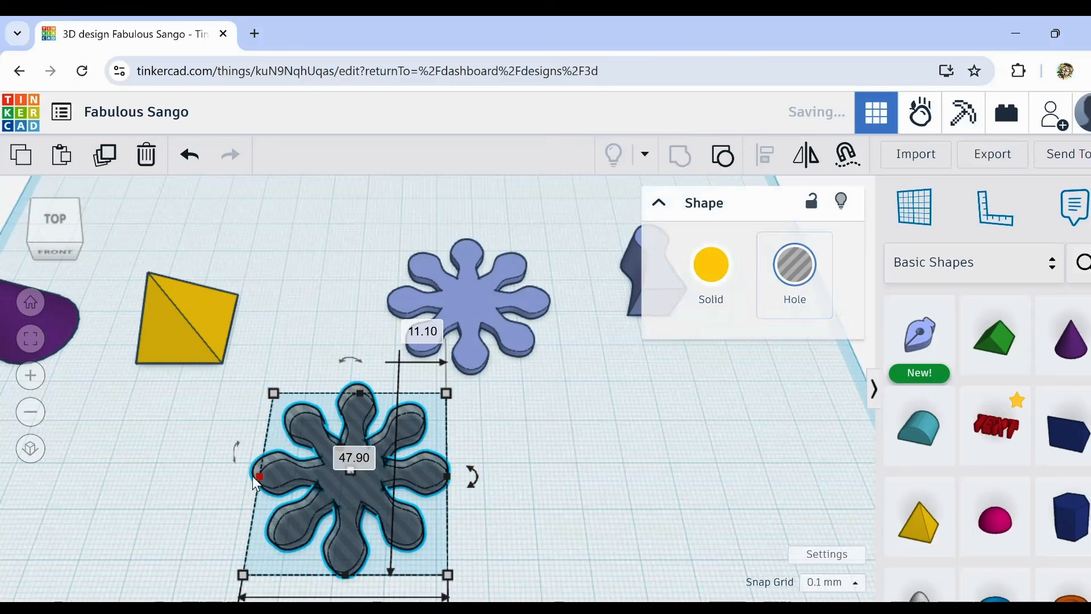
Step: Move the blue flower to the back of the workplane, behind the pyramid
right_drag(483, 517, 504, 353)
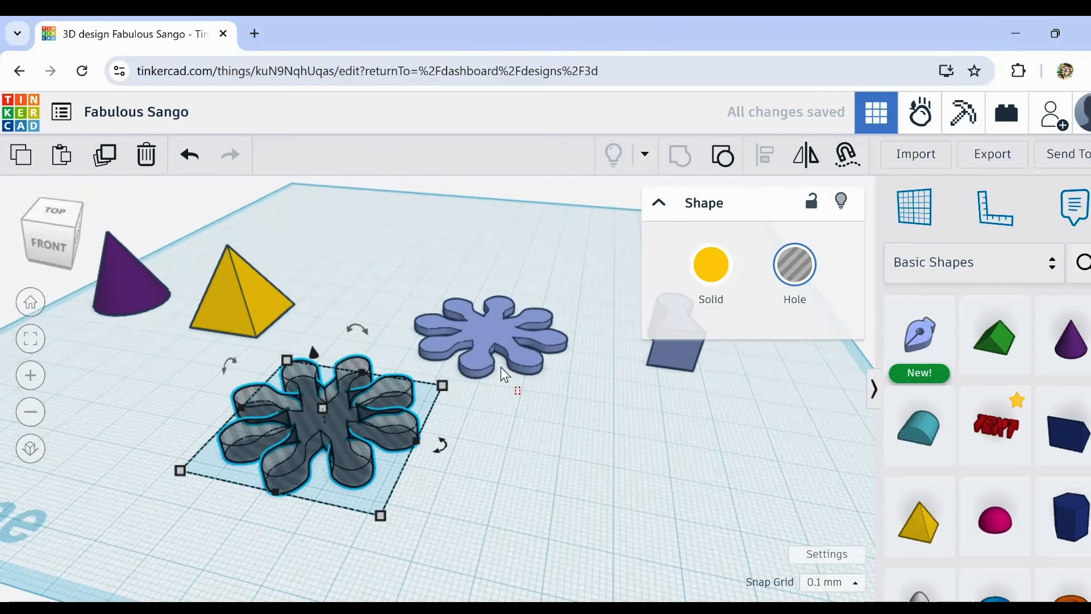
click(475, 357)
drag(475, 357, 366, 225)
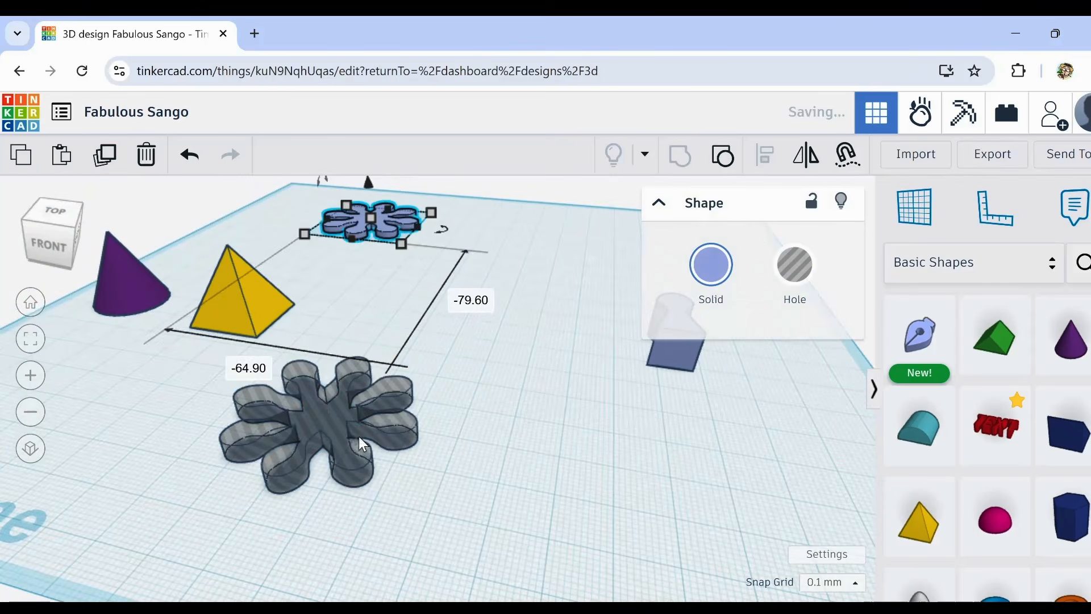
Step: Stretch the flower-shaped hole upward into a tall column, and then lower its top to a moderate height
click(360, 436)
drag(323, 404, 334, 153)
scroll(525, 373, down, 5)
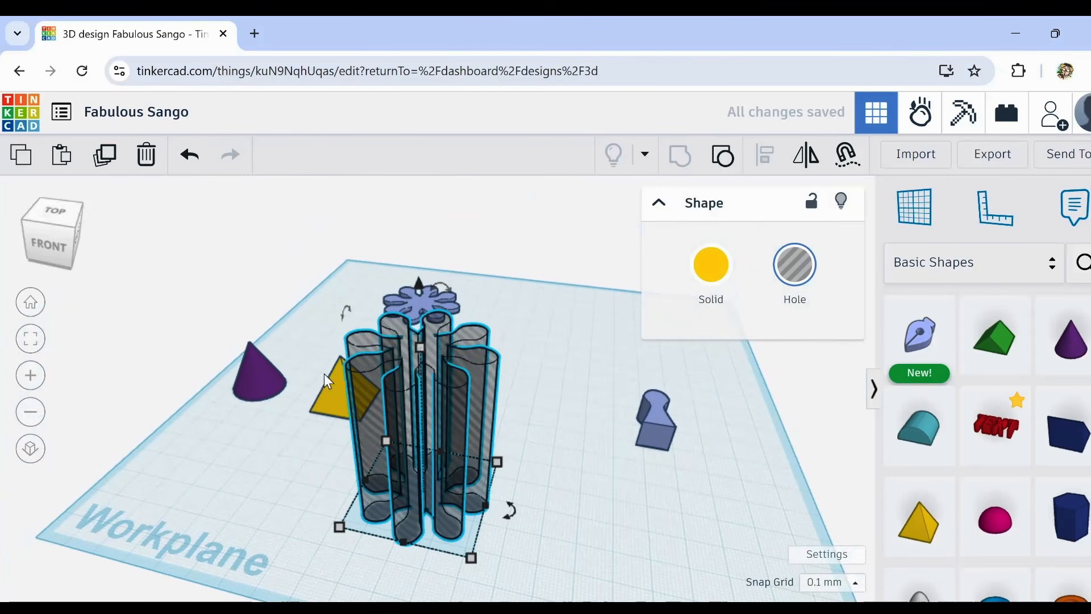
drag(419, 347, 455, 452)
Step: Add a flat solid cylinder 5.2 mm high and position it around the flower-shaped hole
right_drag(614, 465, 616, 500)
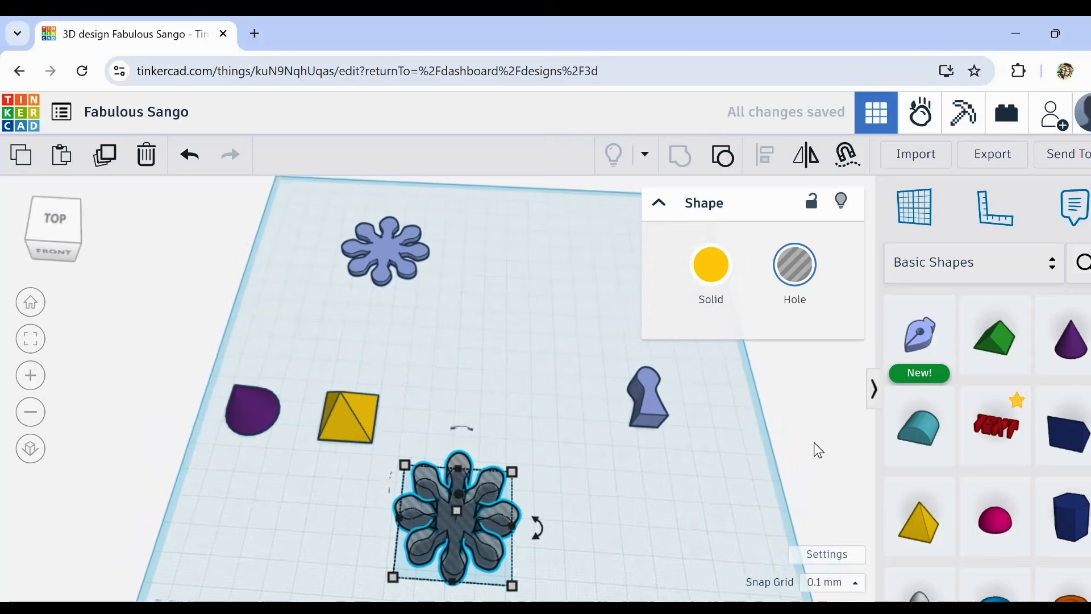
scroll(969, 444, up, 3)
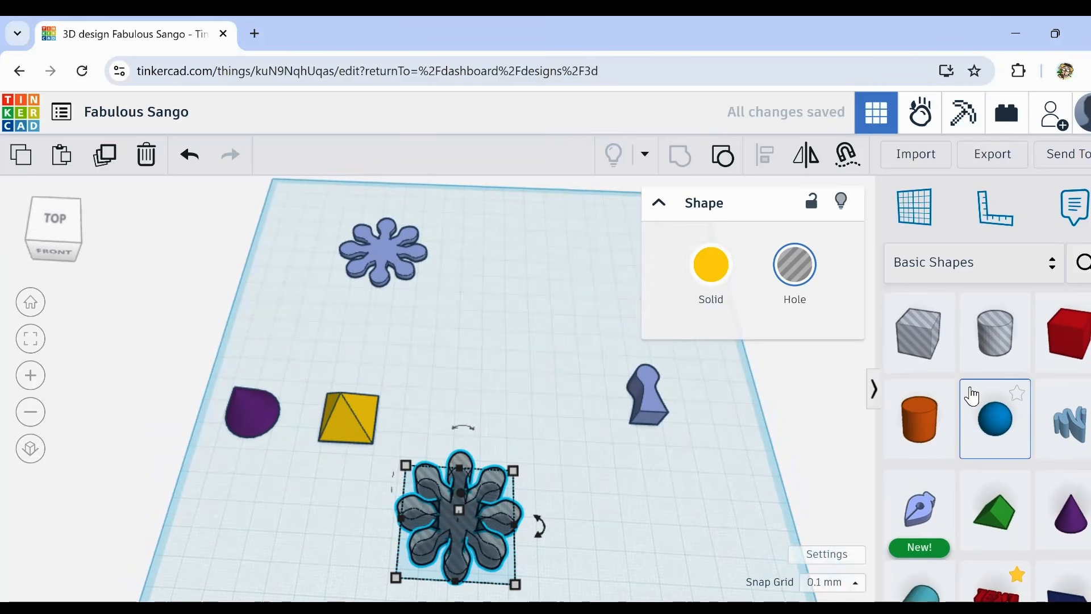
drag(933, 432, 449, 574)
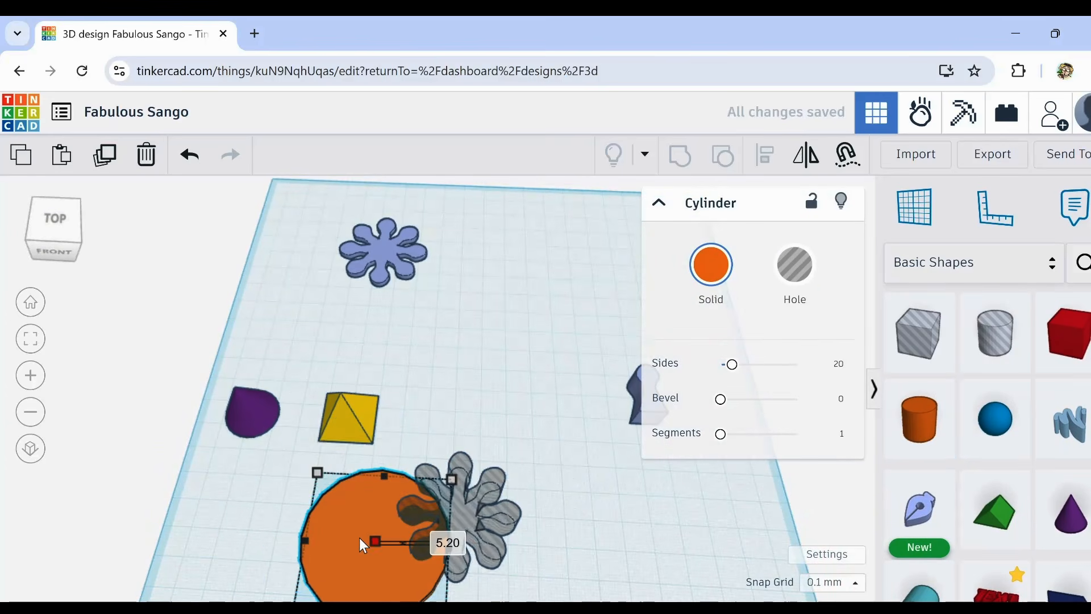
drag(359, 538, 428, 540)
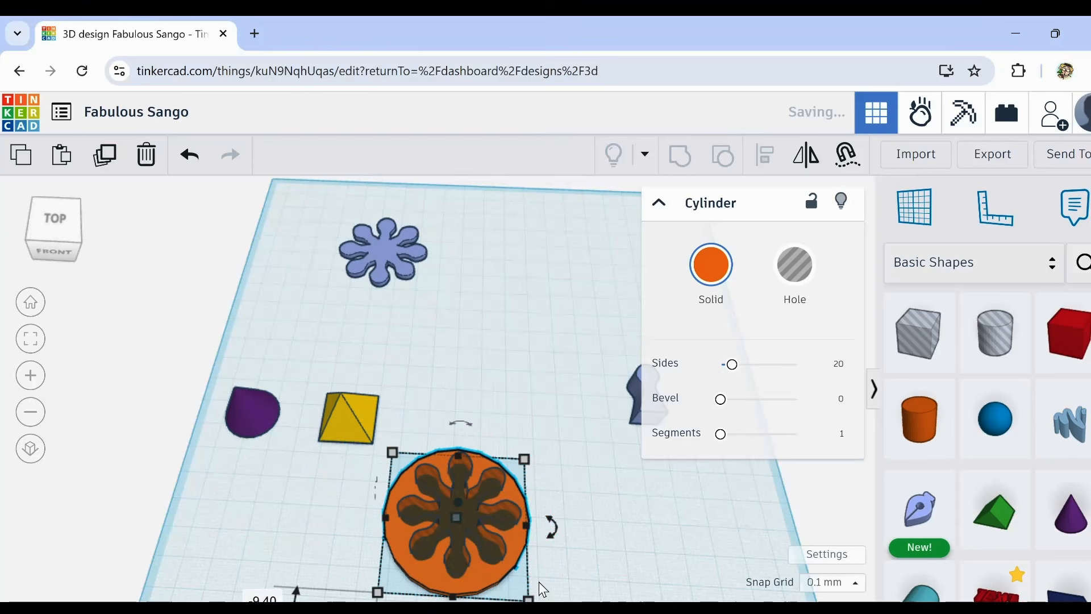
Step: Enlarge the cylinder well beyond the flower-shaped hole and set its sides to 19
drag(527, 462, 520, 520)
scroll(663, 502, down, 2)
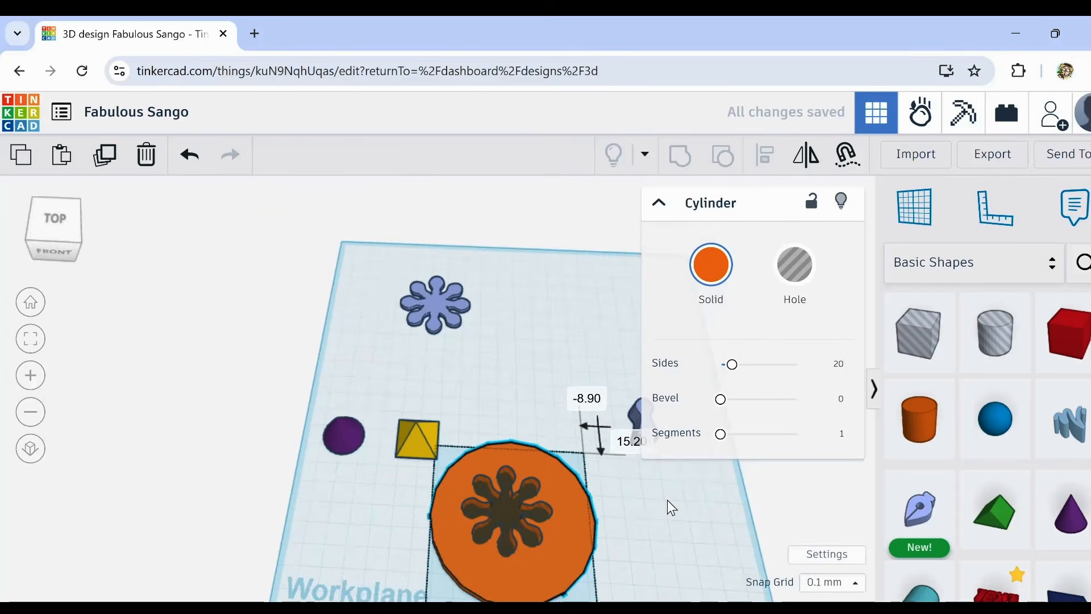
middle_drag(668, 500, 625, 439)
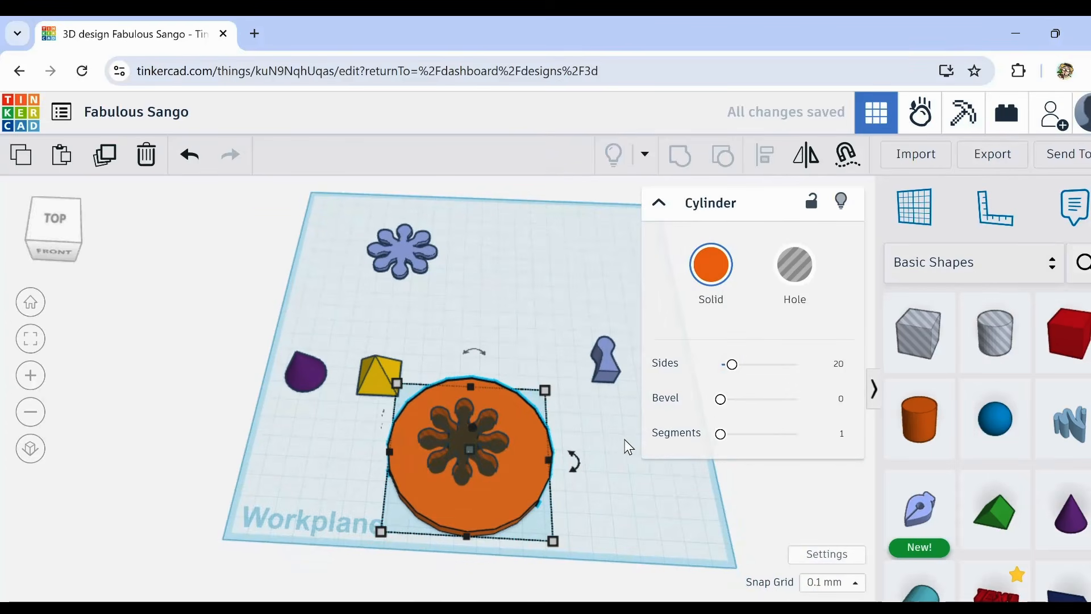
click(734, 365)
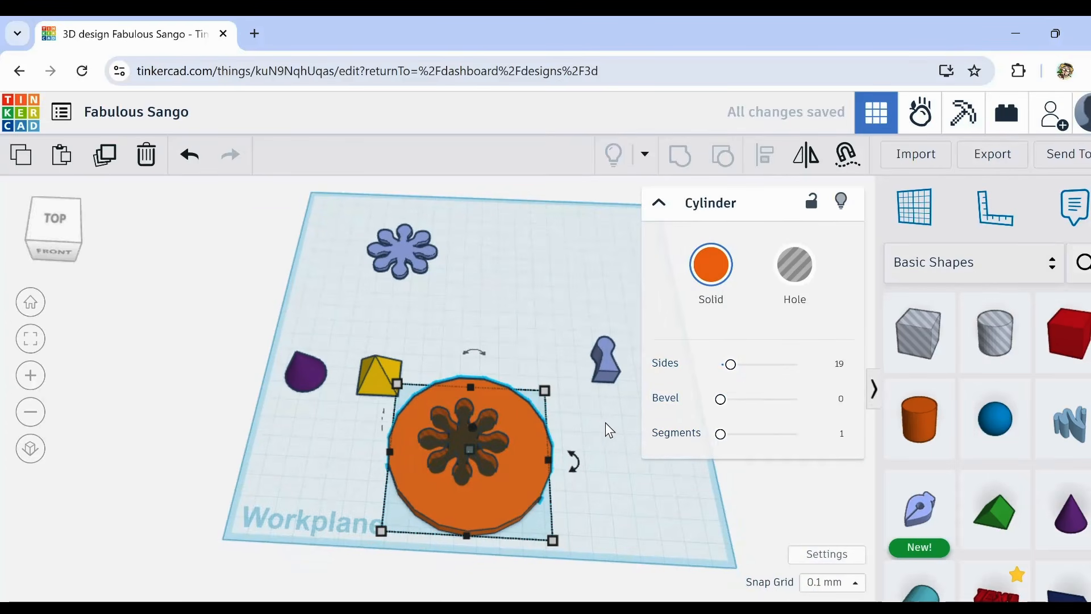
Step: Set the orange cylinder's number of sides to 64 to round its outline
drag(605, 422, 438, 503)
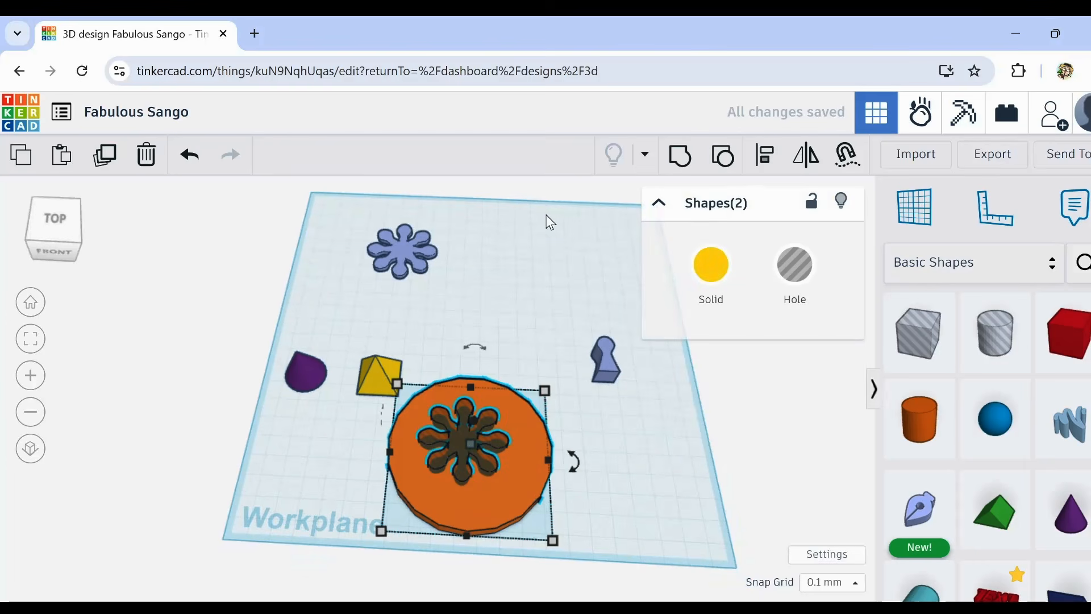
click(592, 471)
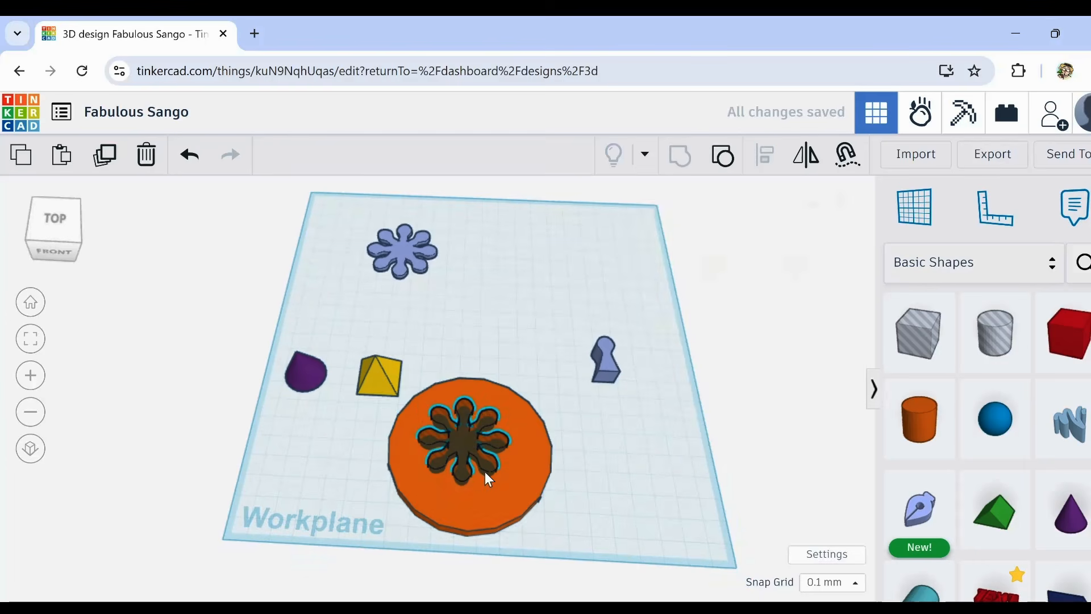
click(487, 478)
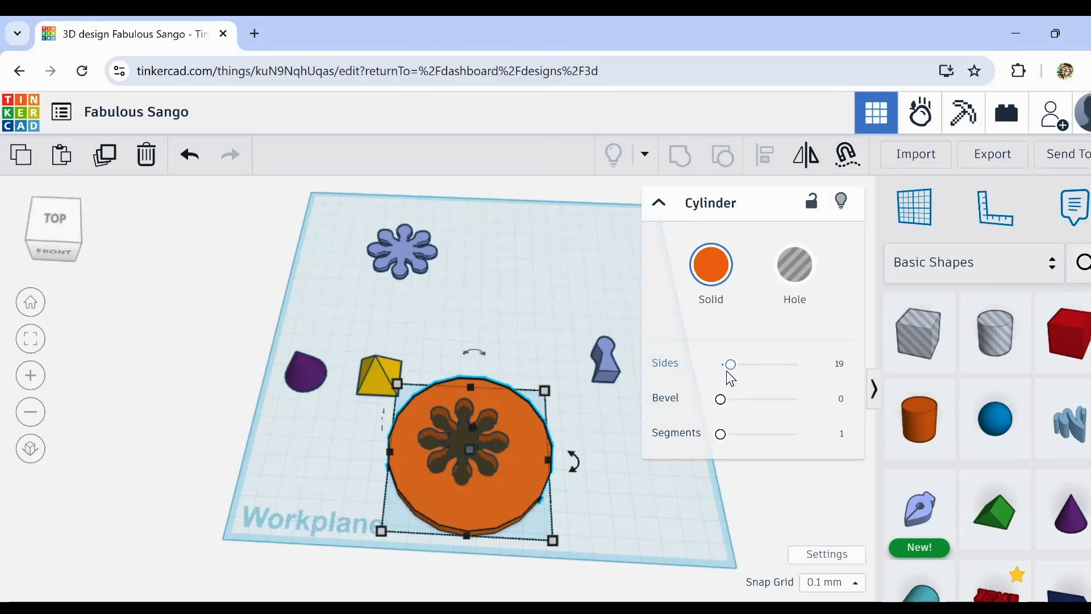
drag(730, 365, 797, 365)
click(581, 463)
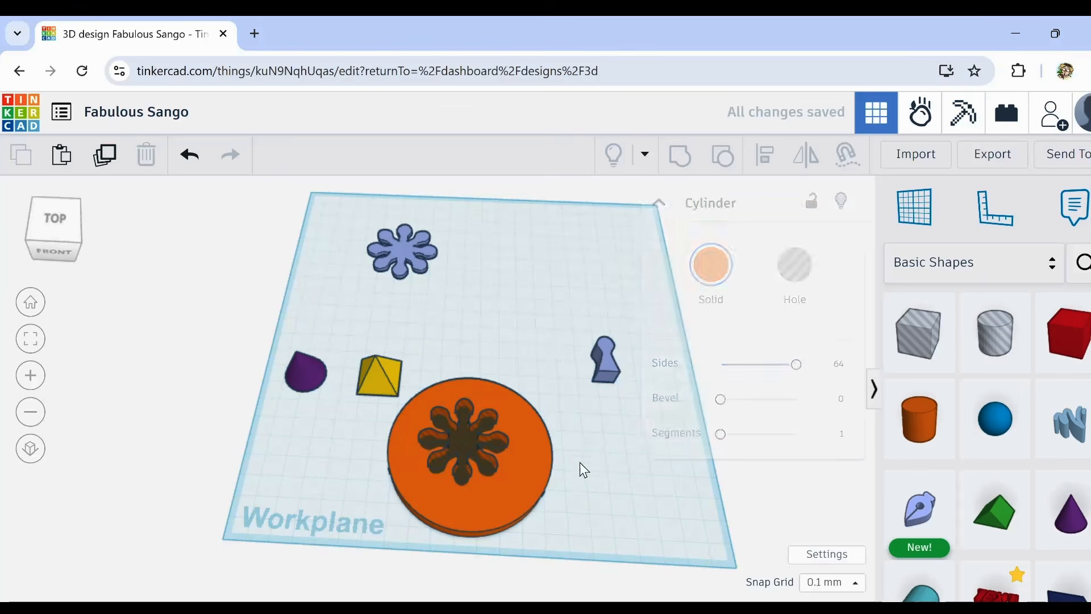
Step: Align the flower-shaped hole and the orange cylinder on their centres in both horizontal directions
drag(580, 428, 387, 503)
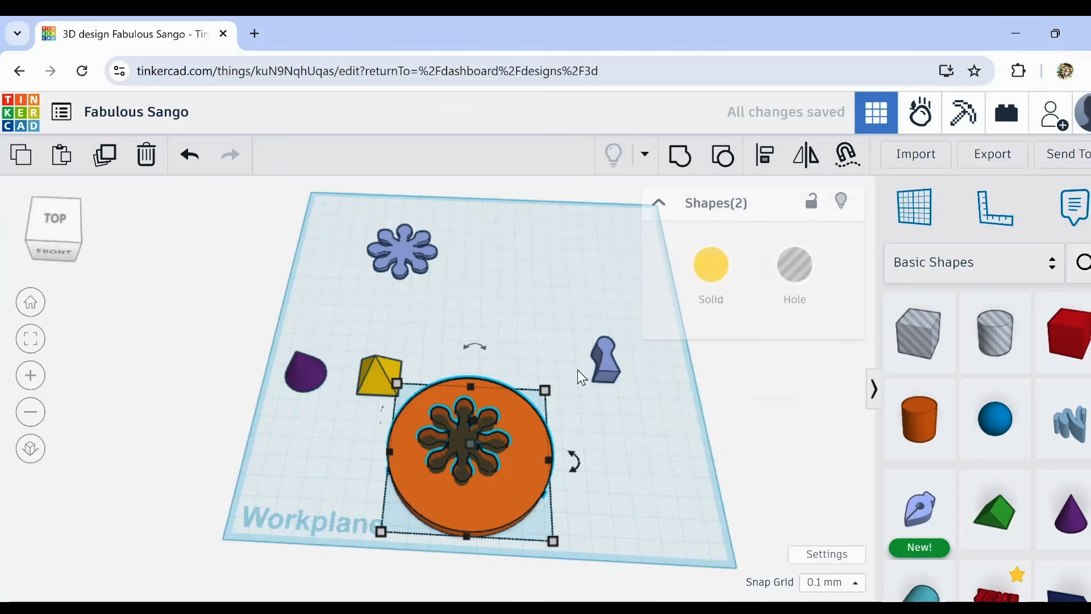
click(766, 166)
click(368, 452)
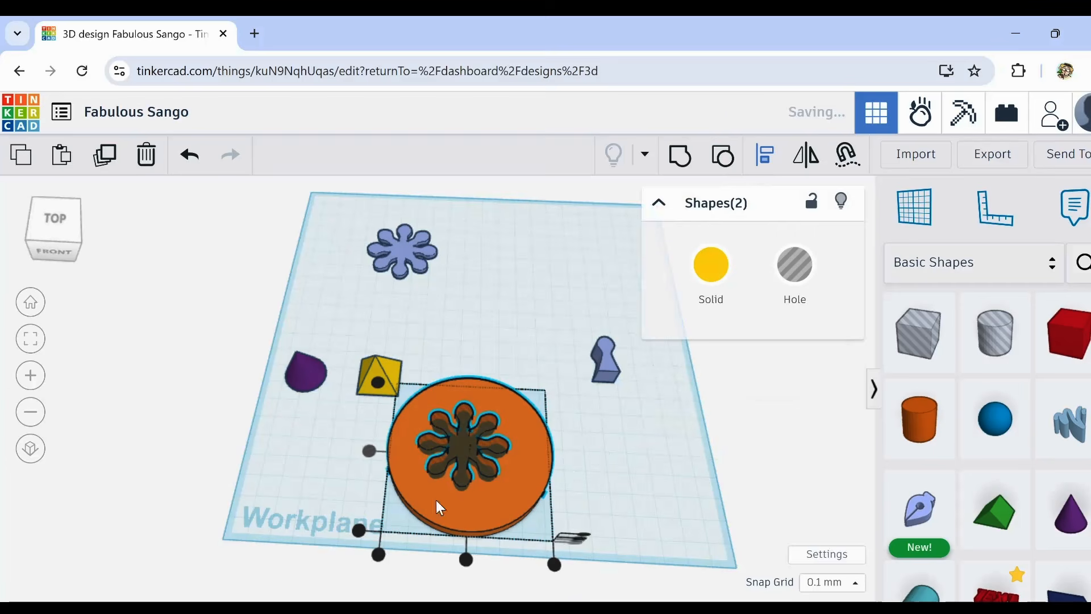
click(466, 560)
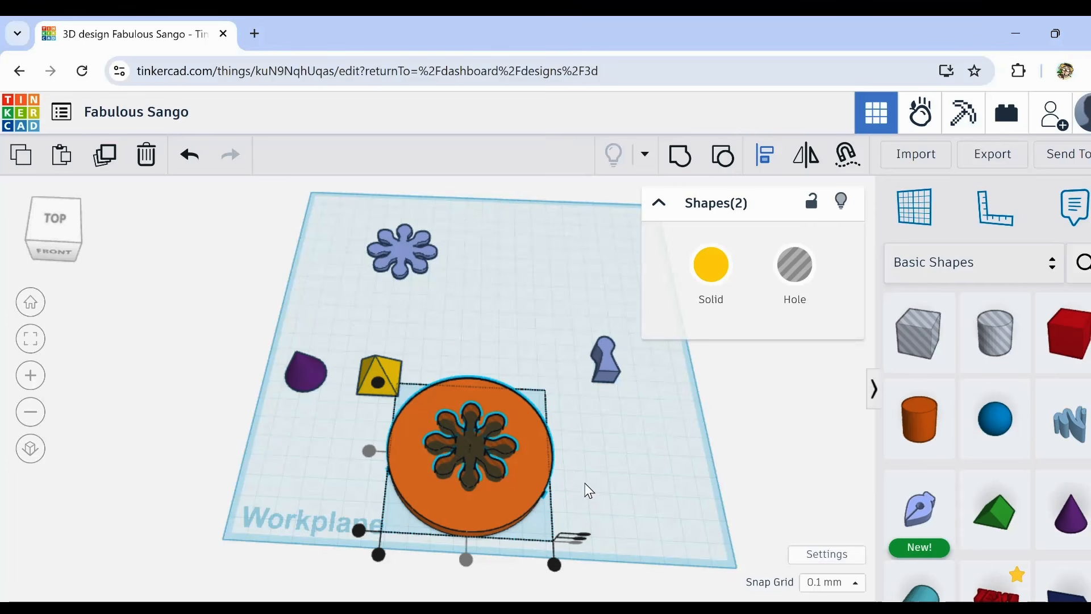
Step: Group the orange cylinder with the flower-shaped hole to cut the flower opening through it
click(585, 453)
drag(584, 449, 426, 501)
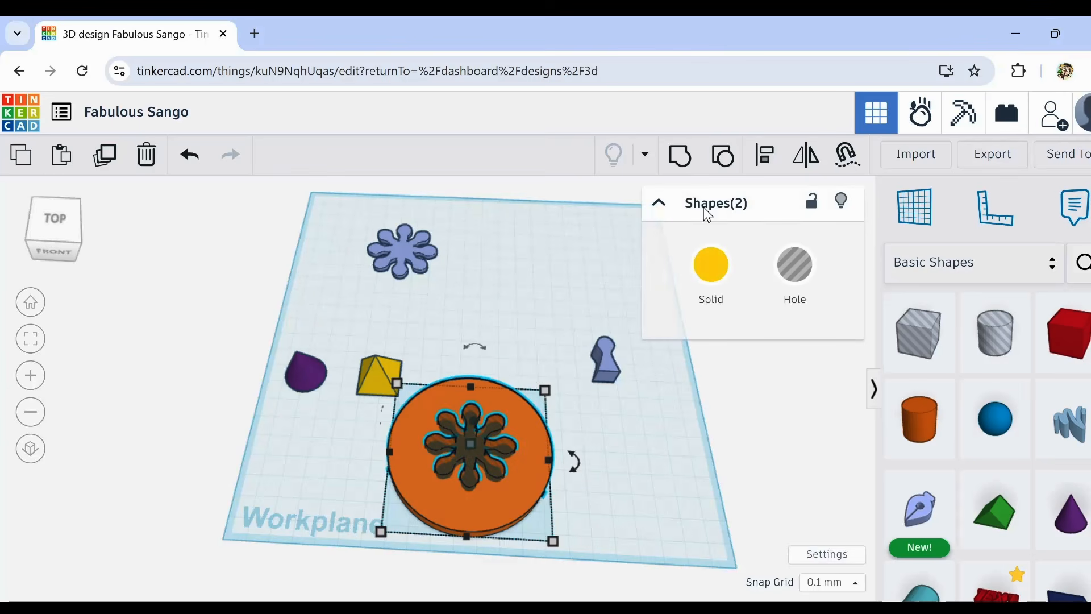
click(685, 162)
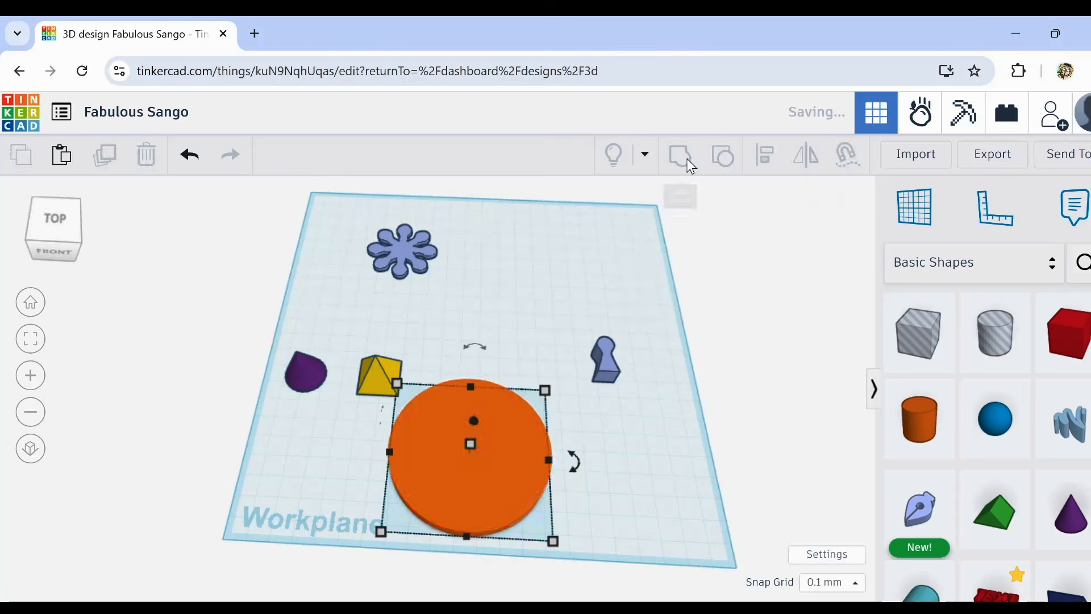
mouse_move(574, 462)
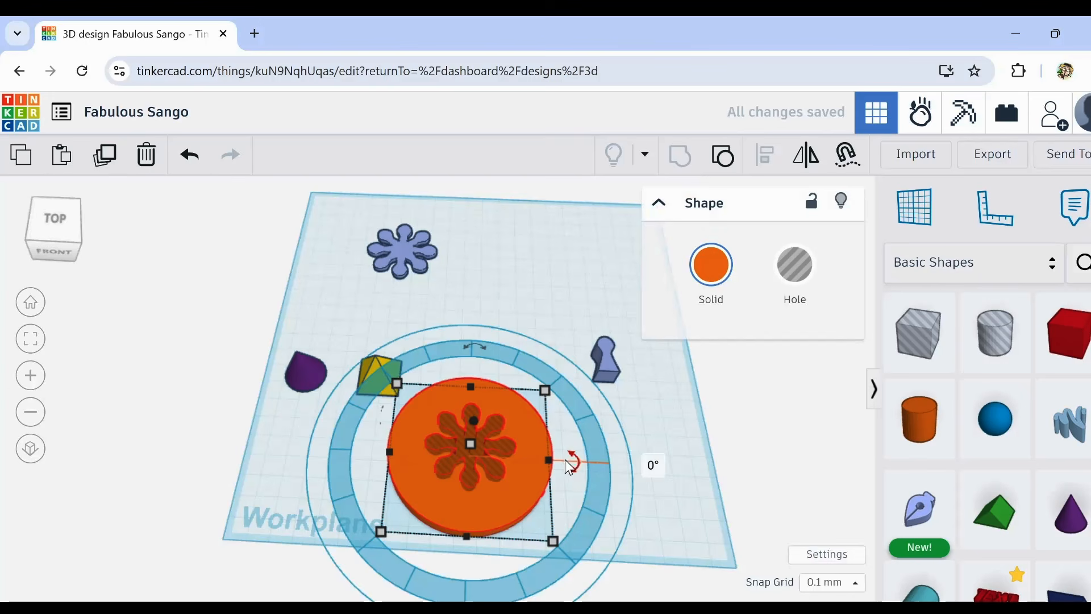
right_drag(518, 479, 484, 463)
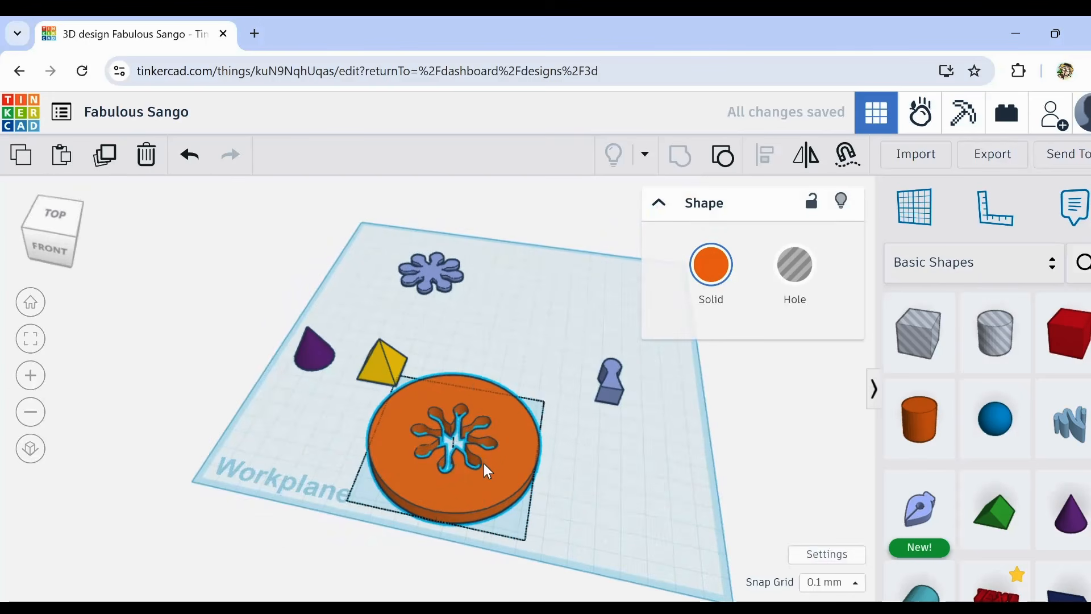
Step: Turn the grouped disc into a hole and stretch it upward into a tall cylinder
click(801, 267)
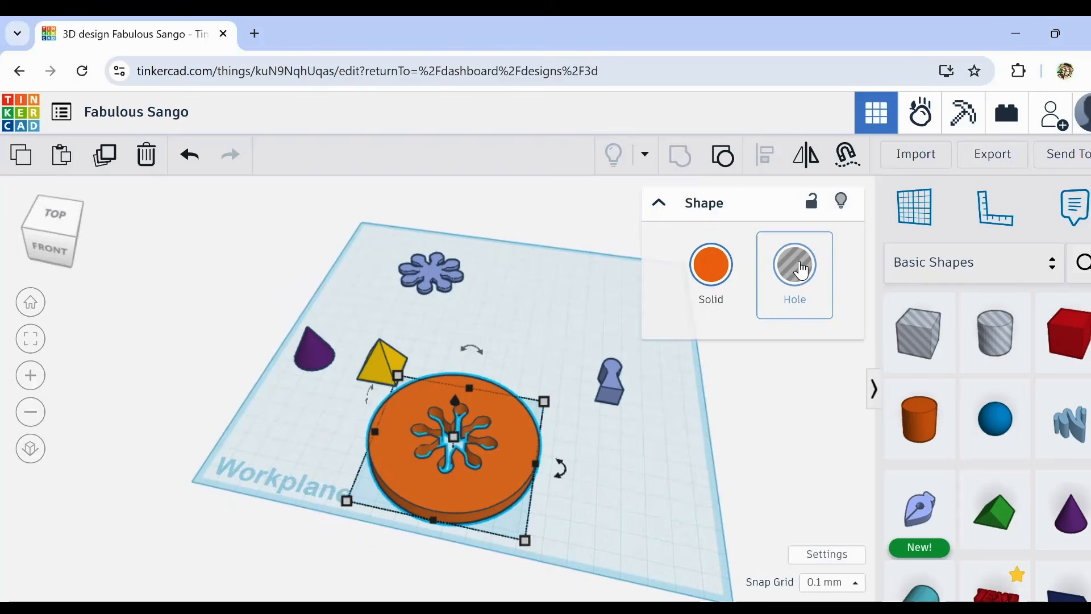
mouse_move(455, 434)
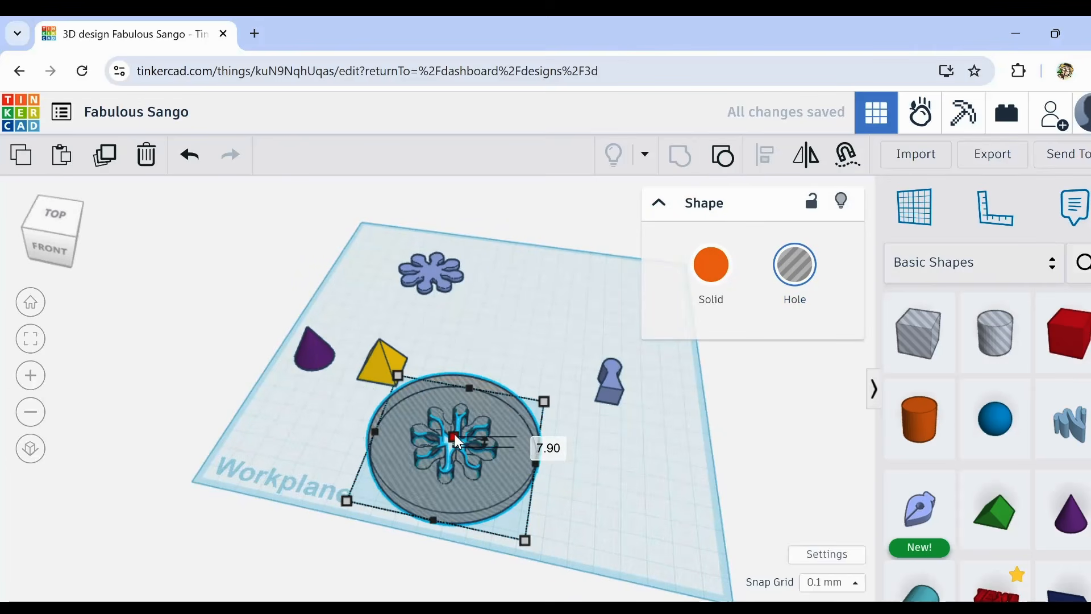
drag(454, 435, 473, 334)
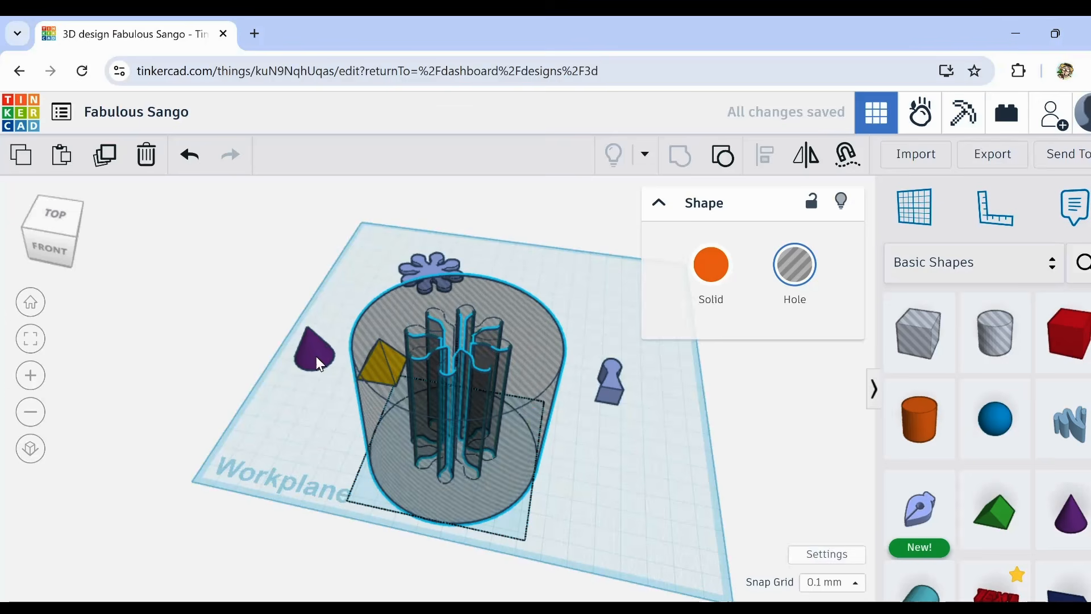
Step: Enlarge the purple cone proportionally to a base of about 42.85 mm and place it inside the tall hole's flower opening
mouse_move(316, 356)
mouse_down()
mouse_move(334, 445)
mouse_move(336, 353)
mouse_move(328, 330)
mouse_move(326, 382)
mouse_move(296, 261)
mouse_move(318, 354)
mouse_up()
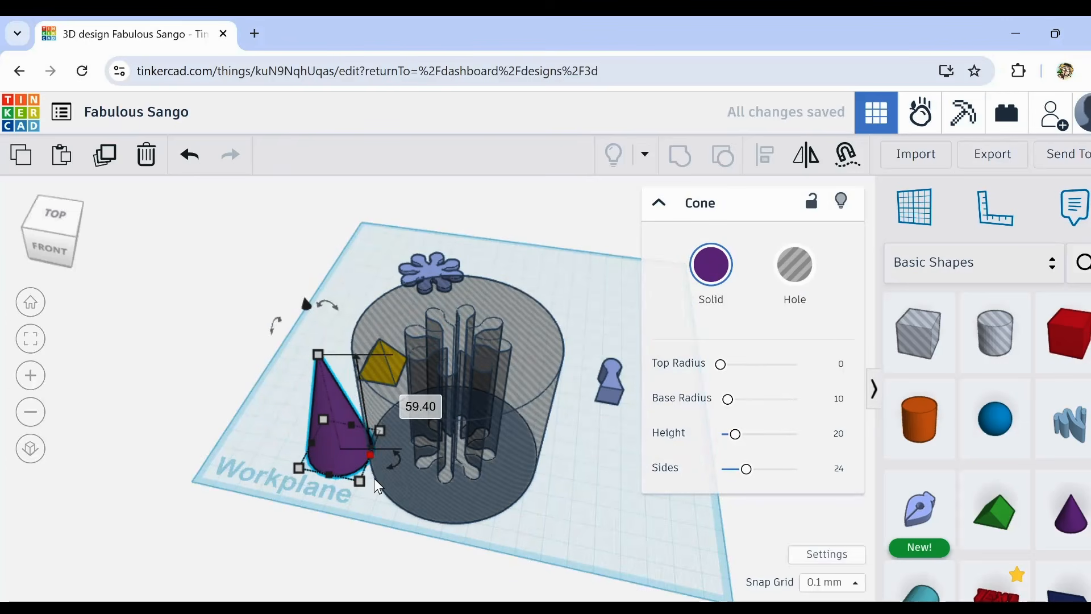
shift+drag(357, 480, 370, 498)
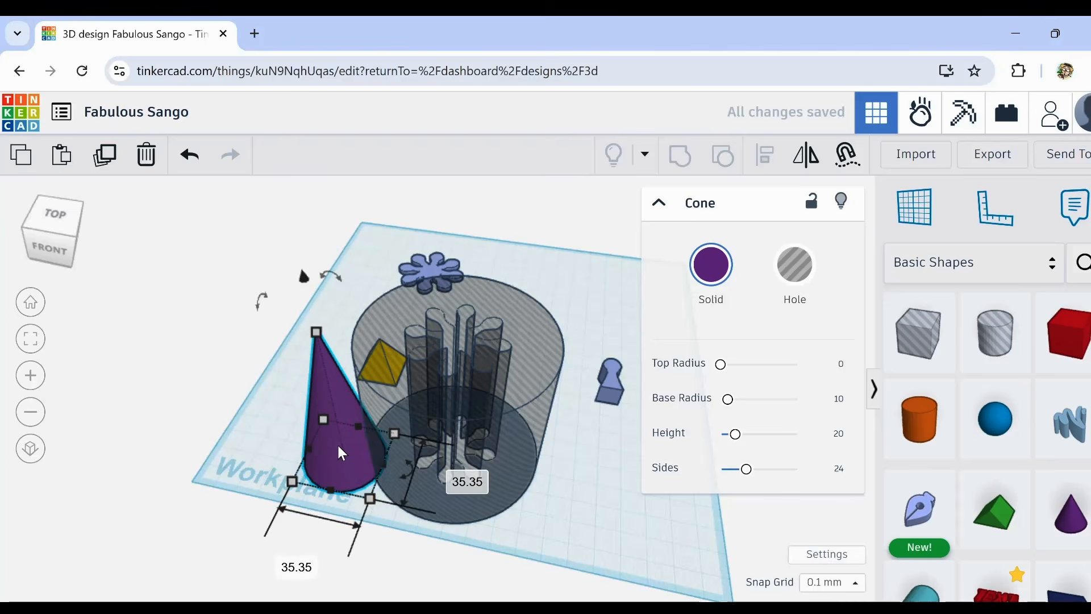
drag(337, 443, 456, 428)
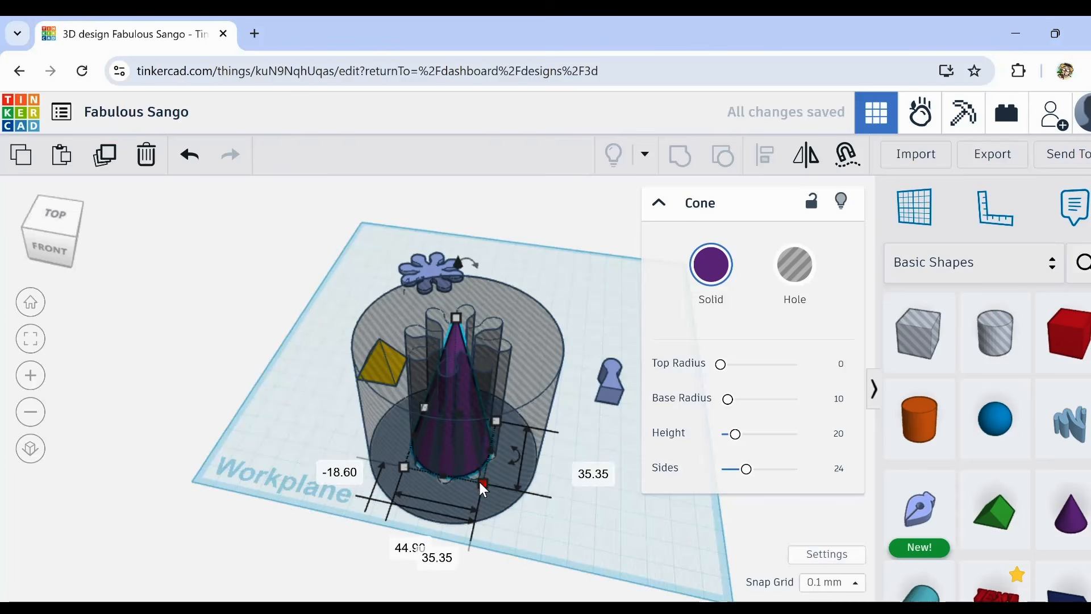
mouse_move(491, 483)
mouse_down()
mouse_move(499, 495)
mouse_move(492, 486)
mouse_up()
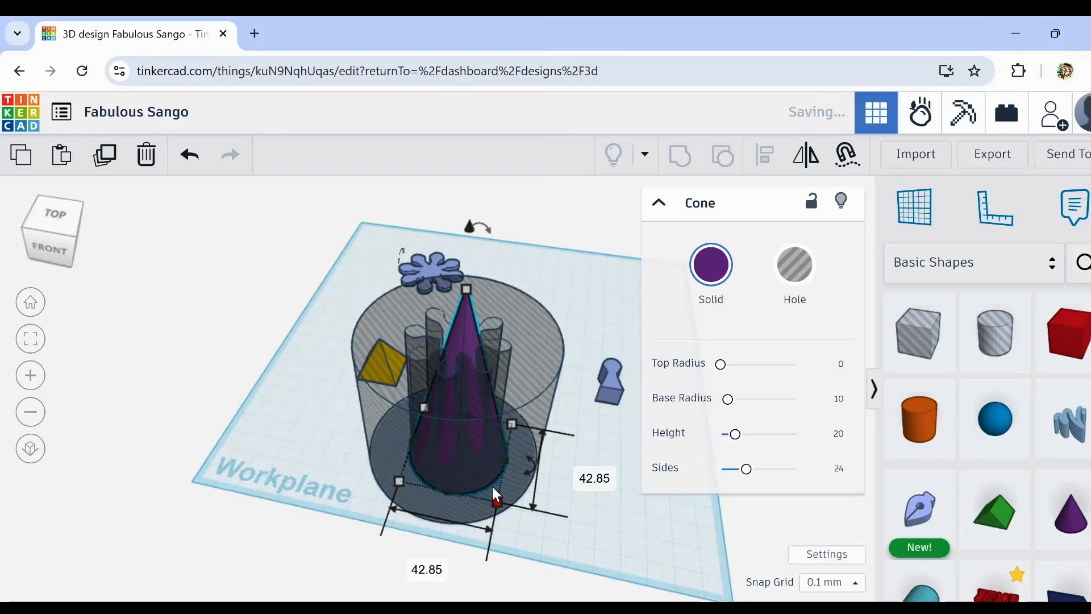
Step: Enlarge the tall cylindrical hole proportionally to about 91.7 mm across and reposition it around the cone
click(463, 449)
drag(464, 451, 472, 469)
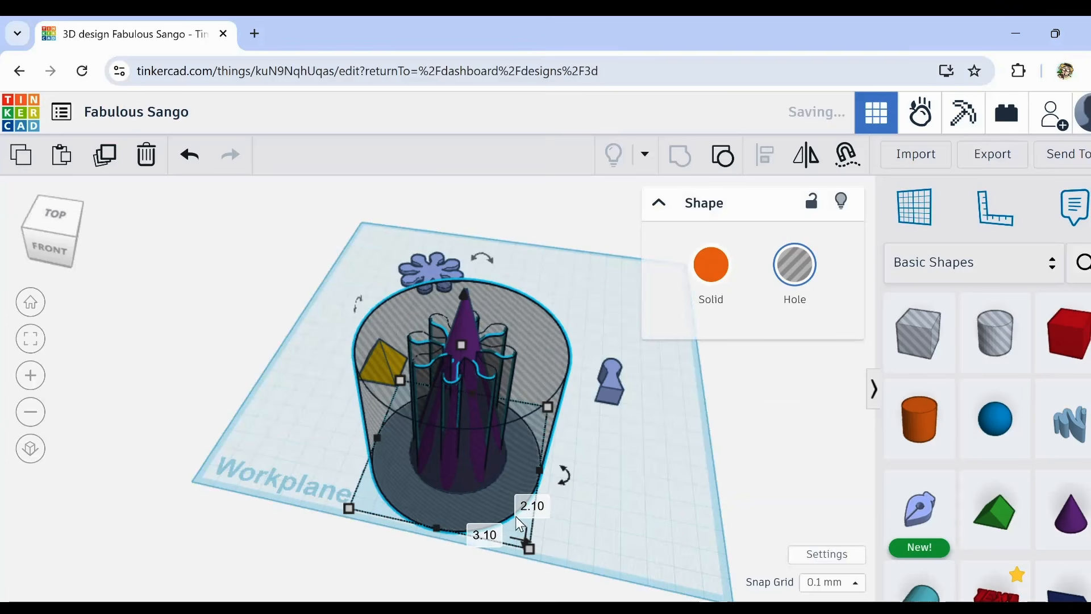
drag(529, 550, 548, 566)
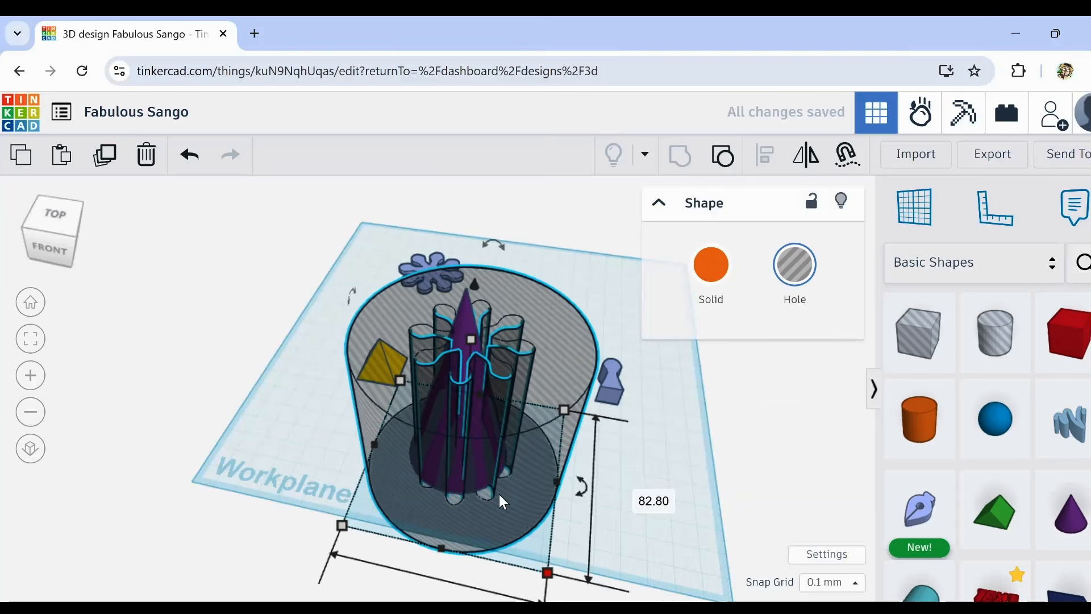
mouse_move(494, 482)
mouse_down()
mouse_move(484, 482)
mouse_move(492, 476)
mouse_up()
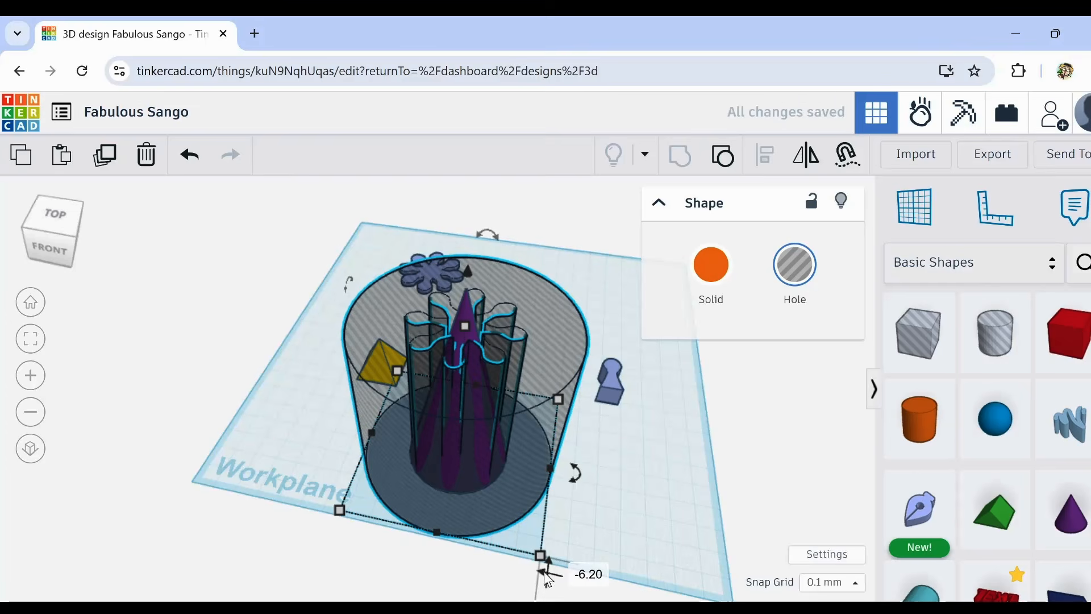
drag(542, 560, 563, 573)
drag(514, 524, 503, 499)
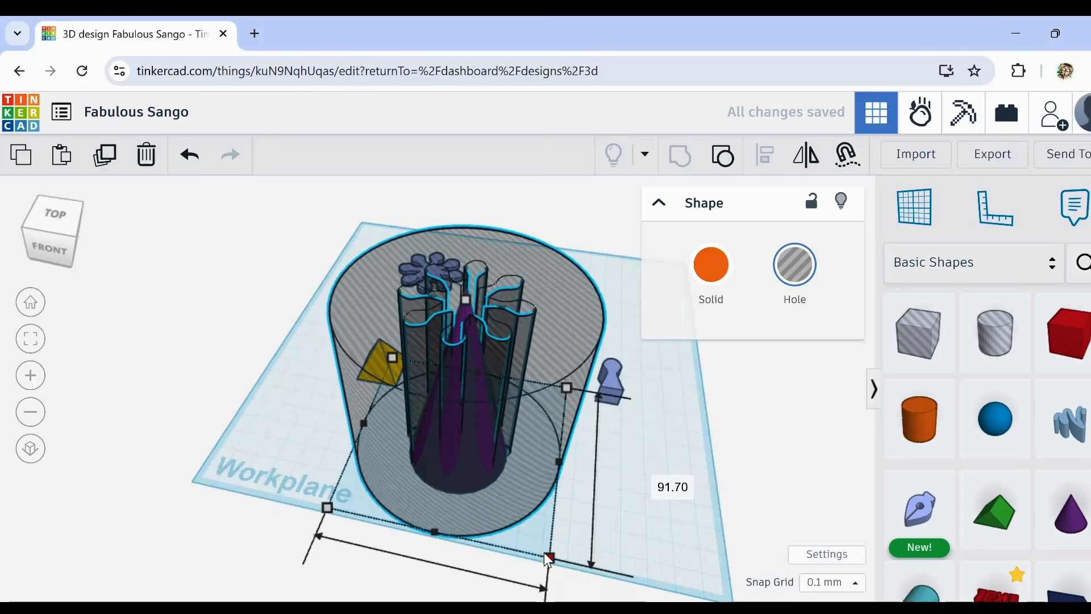
right_drag(544, 553, 490, 312)
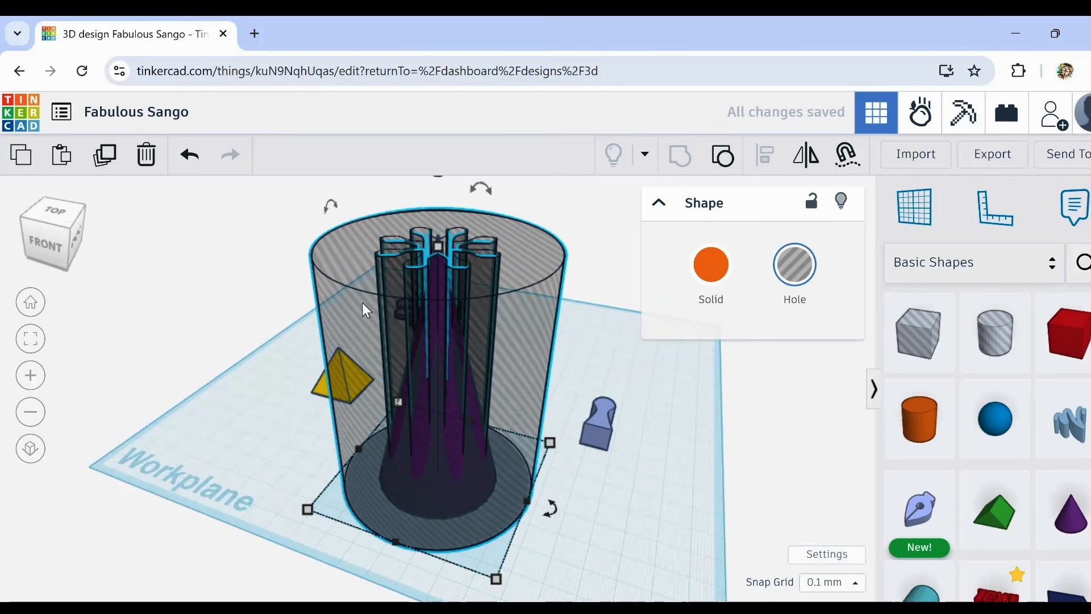
right_drag(486, 424, 558, 403)
click(558, 403)
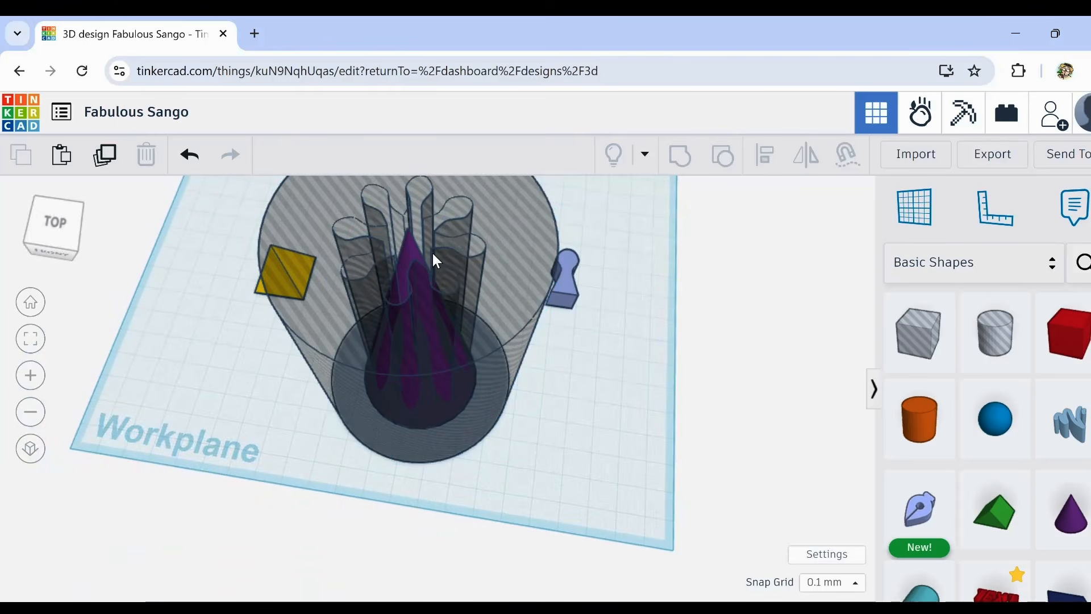
Step: Duplicate the purple cone and move the copy just off the workplane's front edge
click(412, 257)
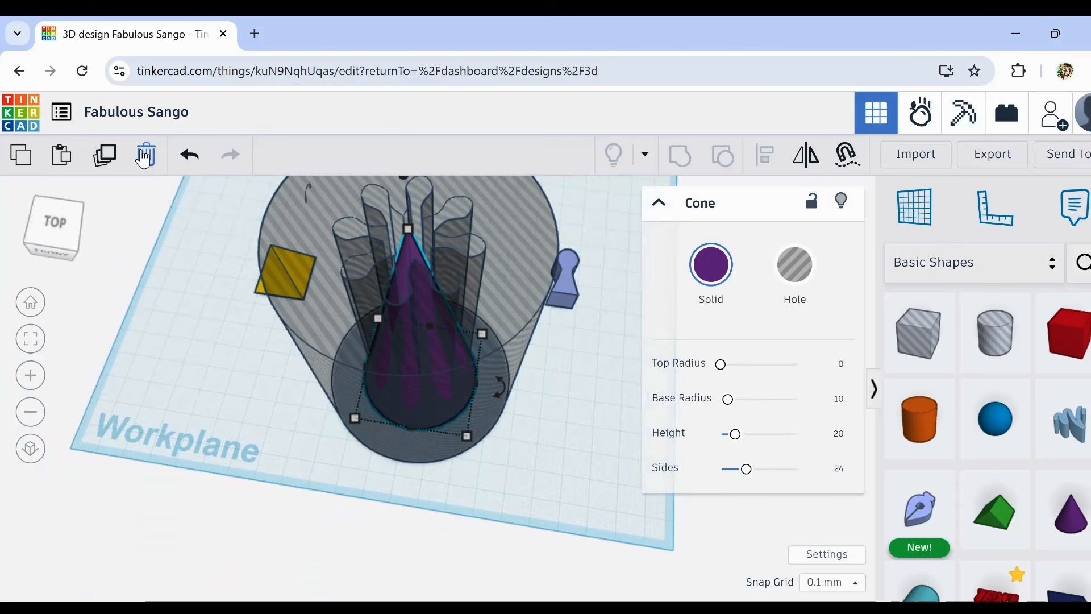
click(104, 155)
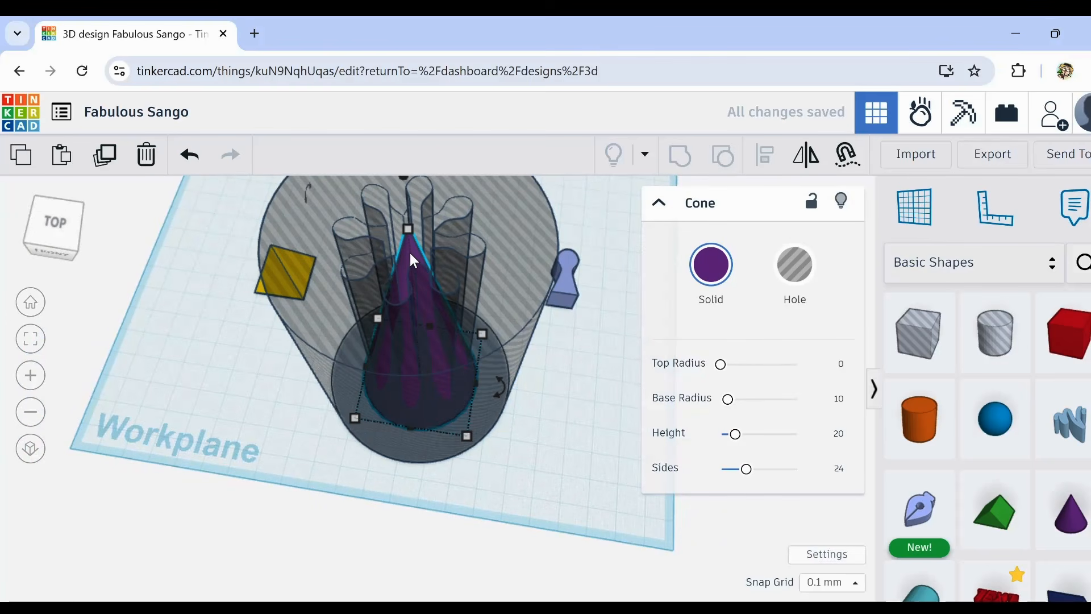
drag(408, 253, 124, 463)
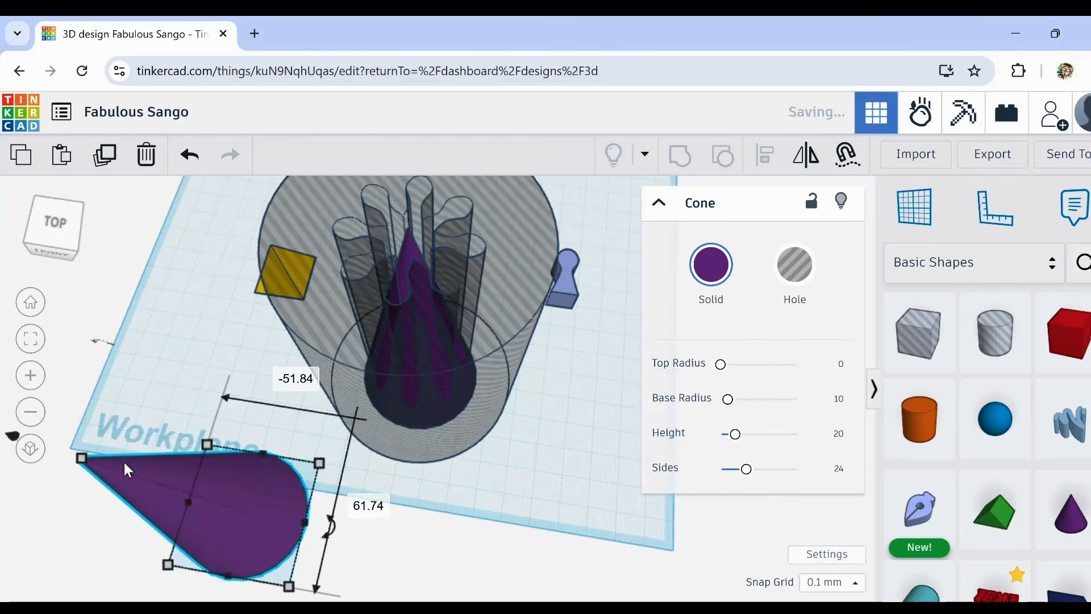
scroll(358, 435, down, 2)
middle_drag(408, 496, 531, 411)
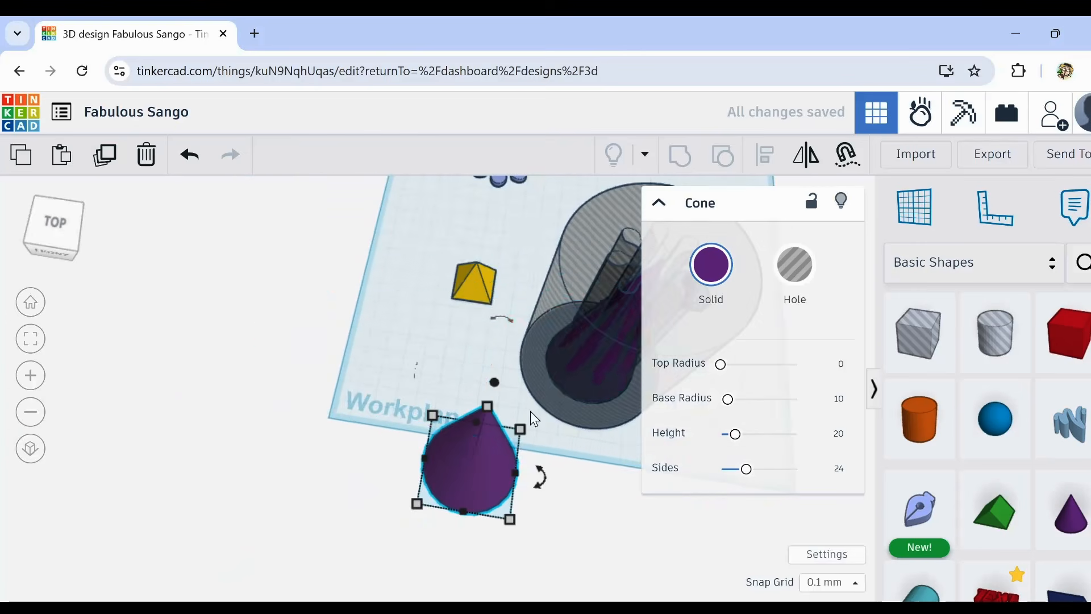
Step: Move the yellow pyramid toward the workplane's left edge and enlarge it proportionally to about 107.7 mm high
drag(472, 284, 391, 349)
right_drag(384, 416, 397, 359)
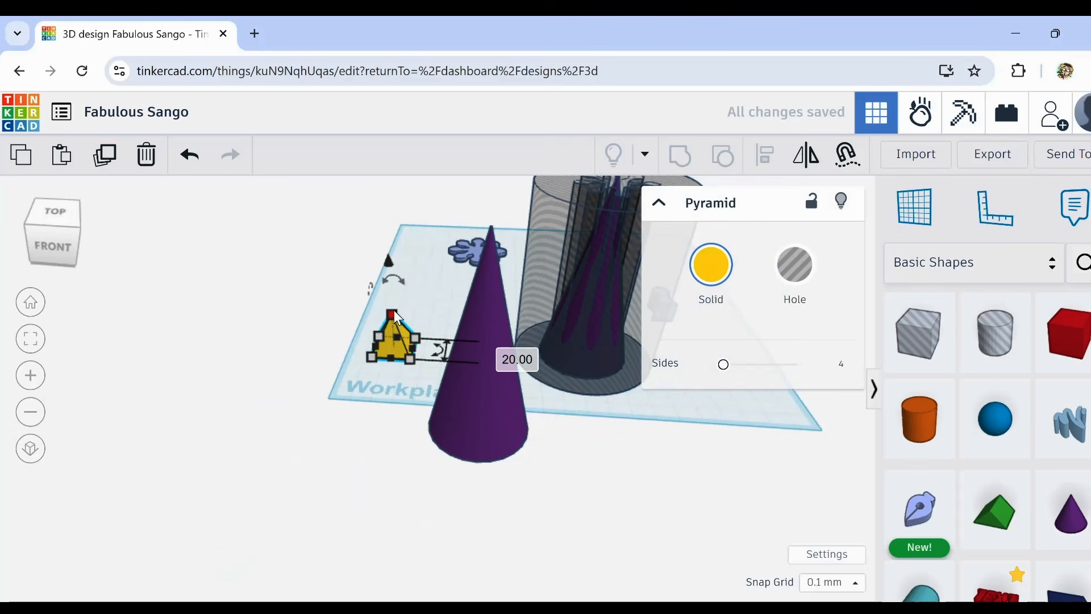
shift+drag(394, 322, 391, 121)
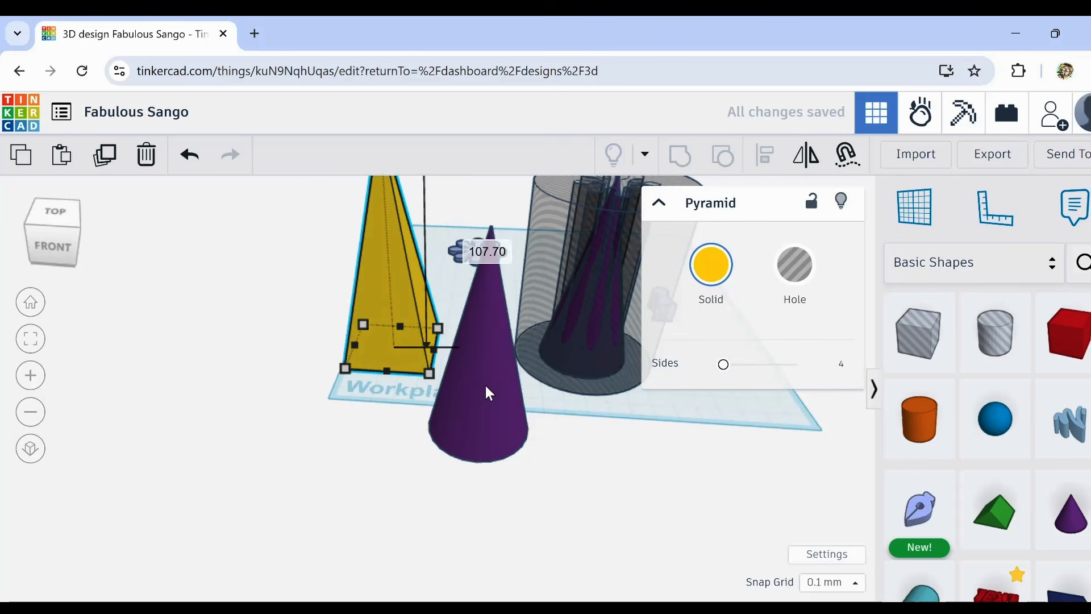
Step: Duplicate the tall cylindrical hole and shift the copy left until it surrounds the yellow pyramid
scroll(568, 421, down, 2)
right_drag(568, 421, 527, 496)
click(585, 353)
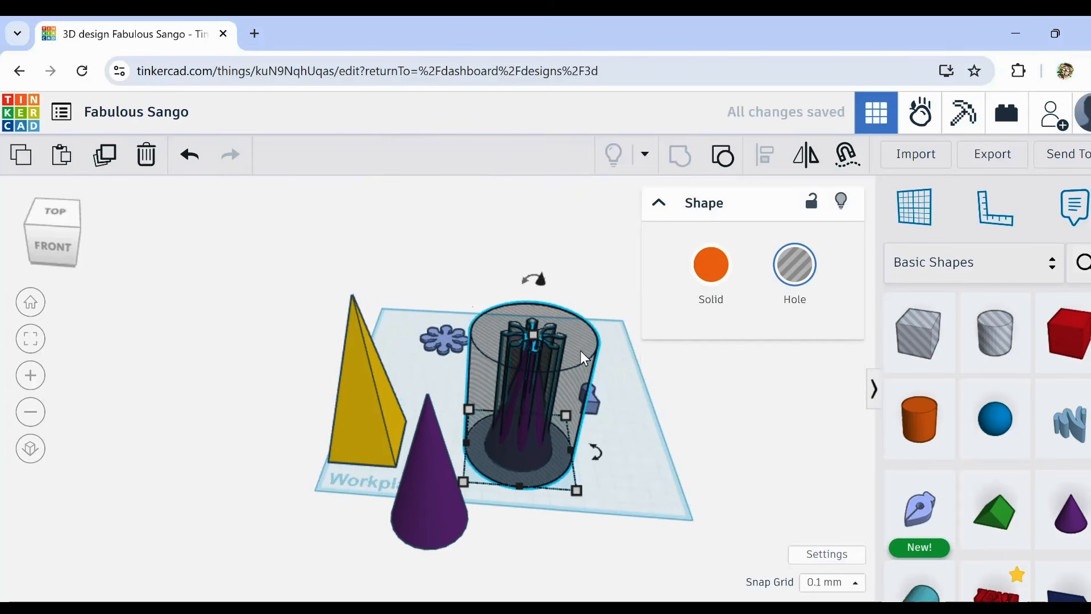
click(107, 153)
key(Left)
key(Left)
key(Left)
key(Left)
key(Left)
key(Left)
key(Left)
key(Left)
key(Left)
key(Left)
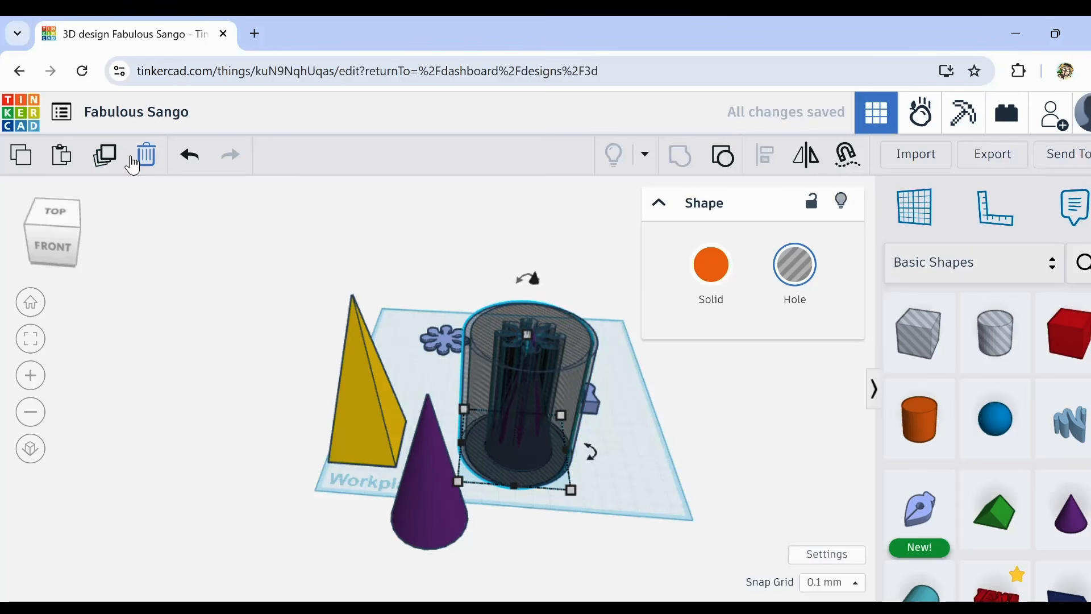
key(Left)
key(Left)
key(Left)
key(Left)
key(Left)
key(Left)
key(Left)
key(Left)
key(Left)
key(Left)
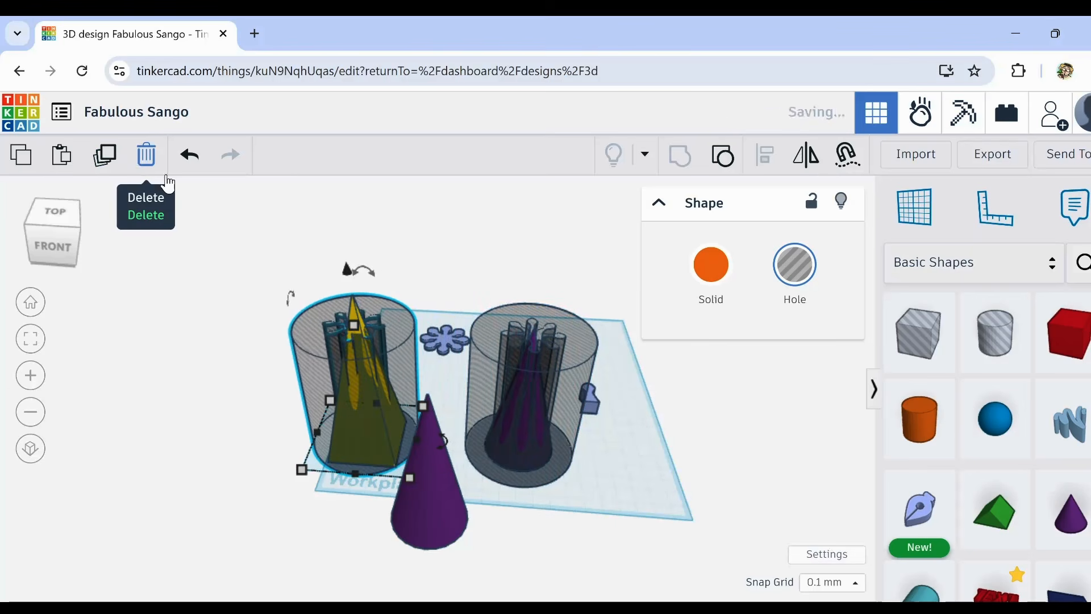
Step: Align the yellow pyramid and the cylindrical hole around it so they are centred on each other in both horizontal directions
right_drag(315, 333, 407, 423)
drag(227, 367, 358, 484)
click(767, 164)
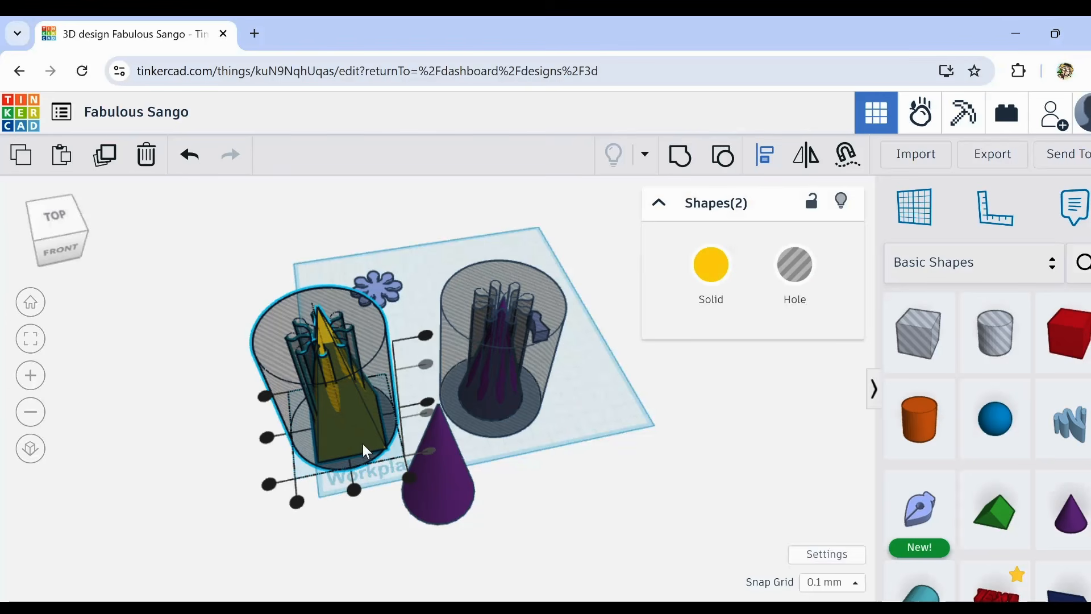
click(265, 438)
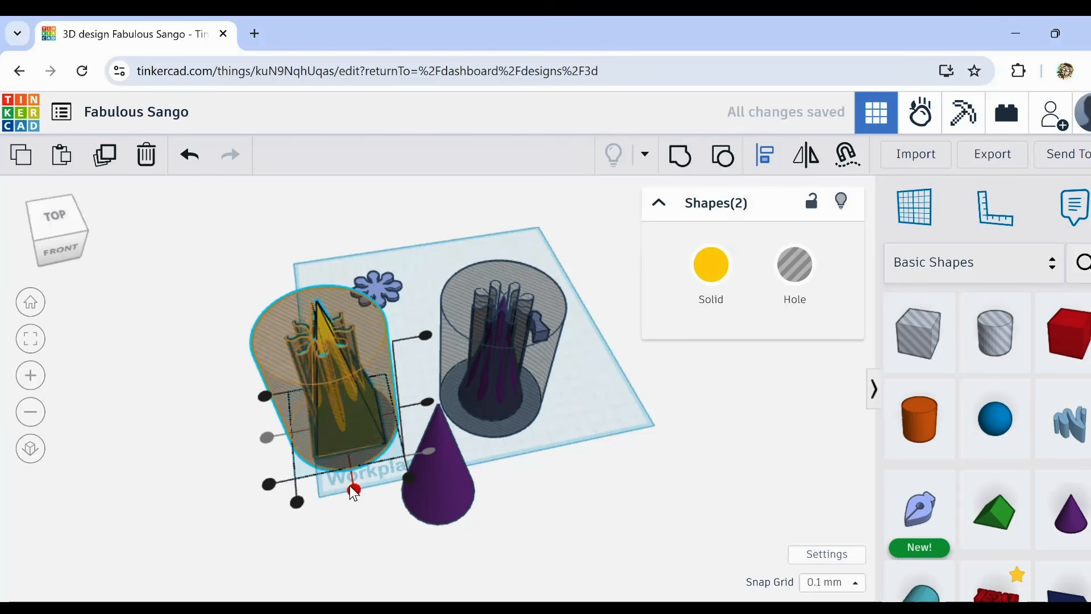
click(351, 486)
right_drag(272, 434, 230, 424)
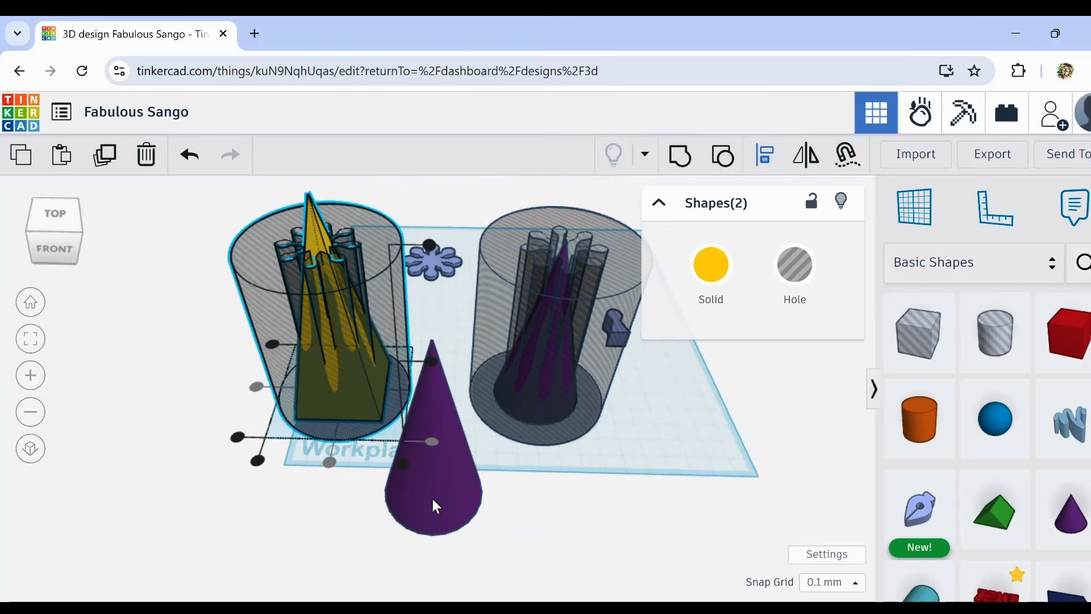
Step: Move the copied cone sideways in front of the original cone's cylindrical hole and set both purple cones to 64 sides
drag(433, 502, 567, 506)
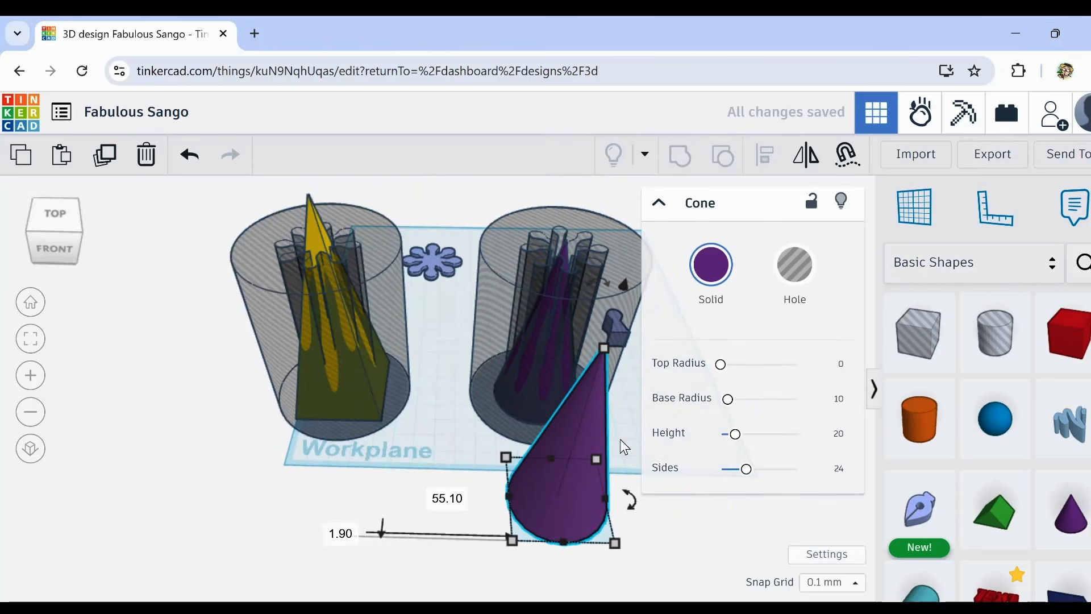
drag(746, 470, 797, 469)
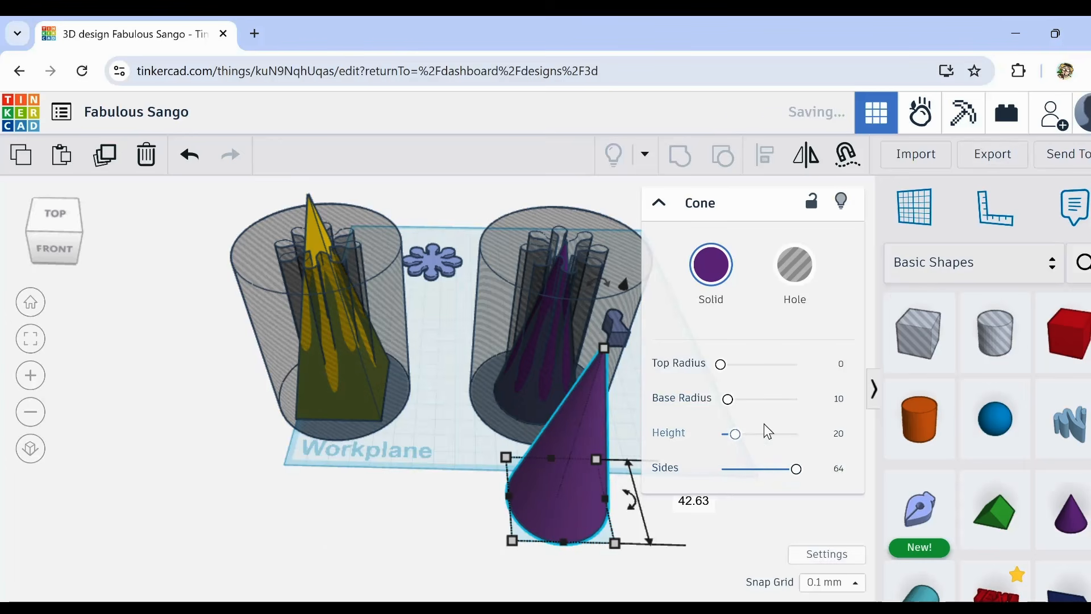
click(565, 256)
drag(751, 469, 796, 469)
Step: Nudge the front cone slightly left and forward, and bring the small flower shape forward beside it, off the workplane's front edge
click(312, 231)
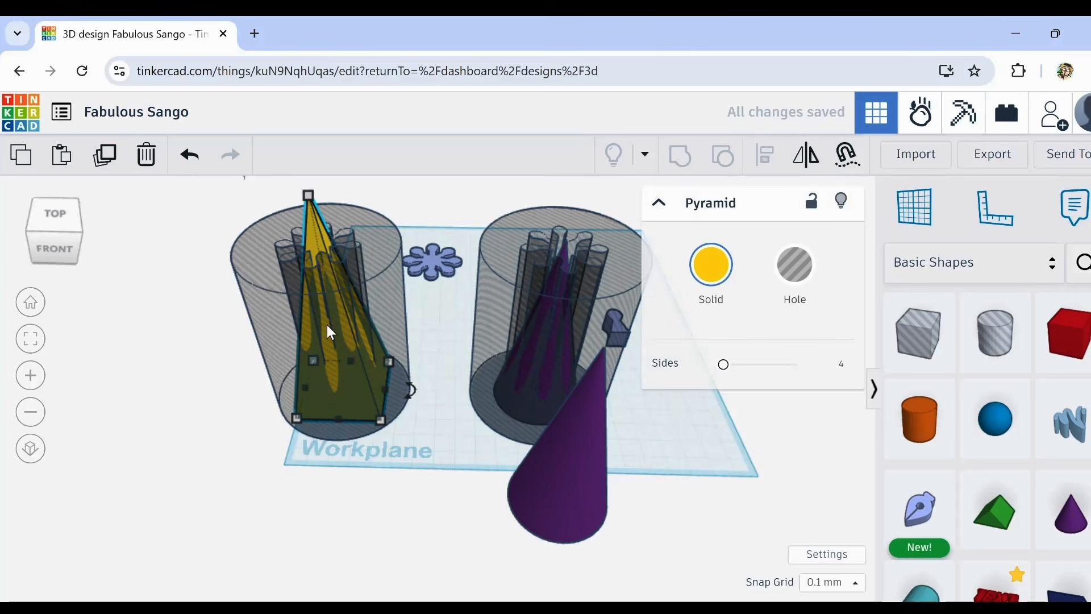
middle_drag(390, 462, 408, 542)
middle_drag(417, 494, 391, 467)
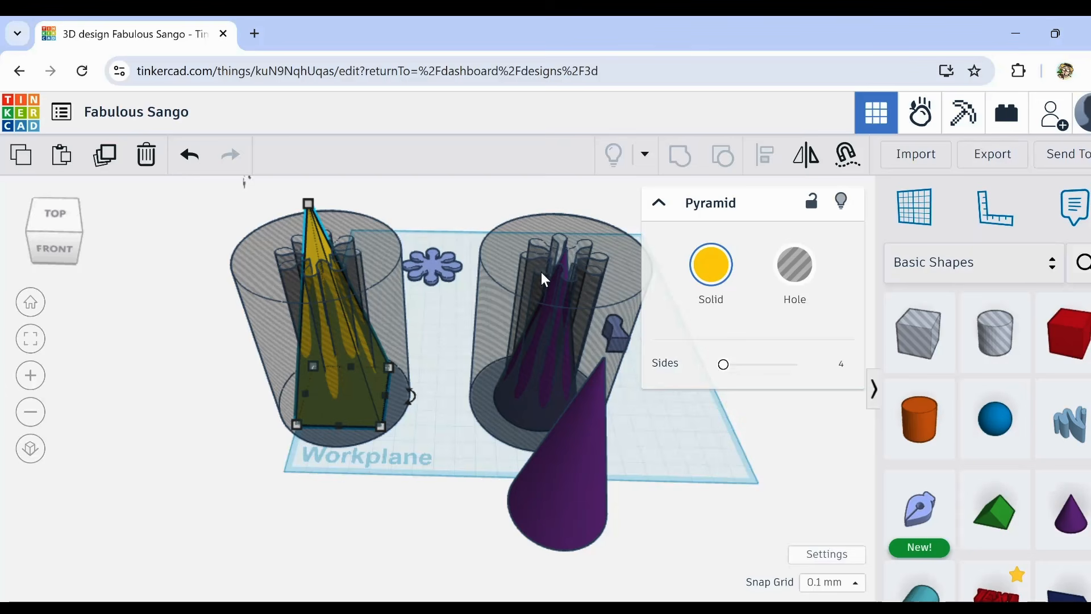
mouse_move(575, 520)
mouse_down()
mouse_move(551, 533)
mouse_move(570, 524)
mouse_up()
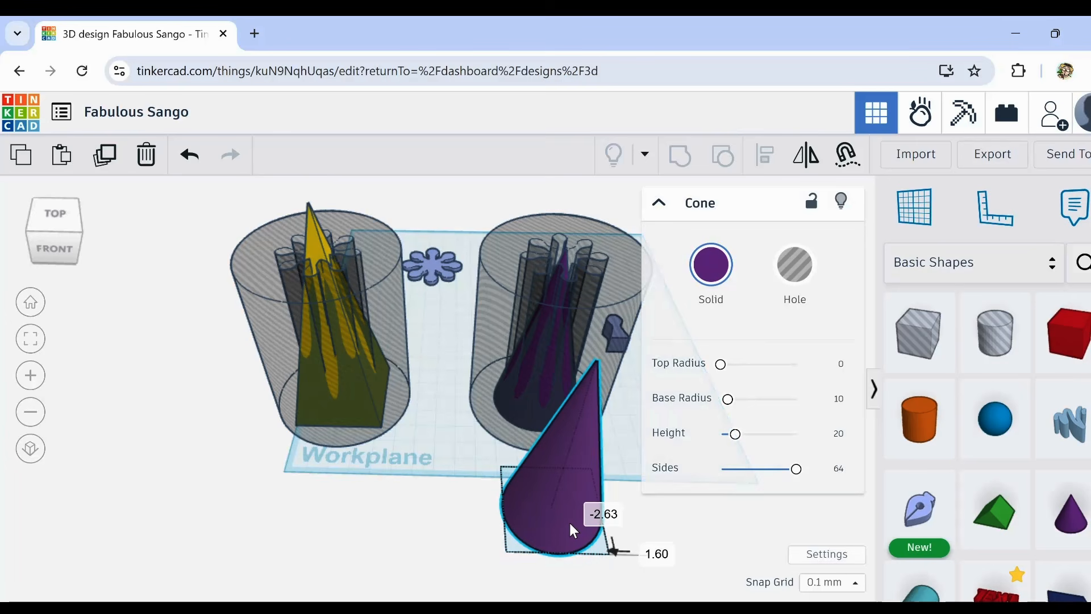
drag(570, 523, 570, 523)
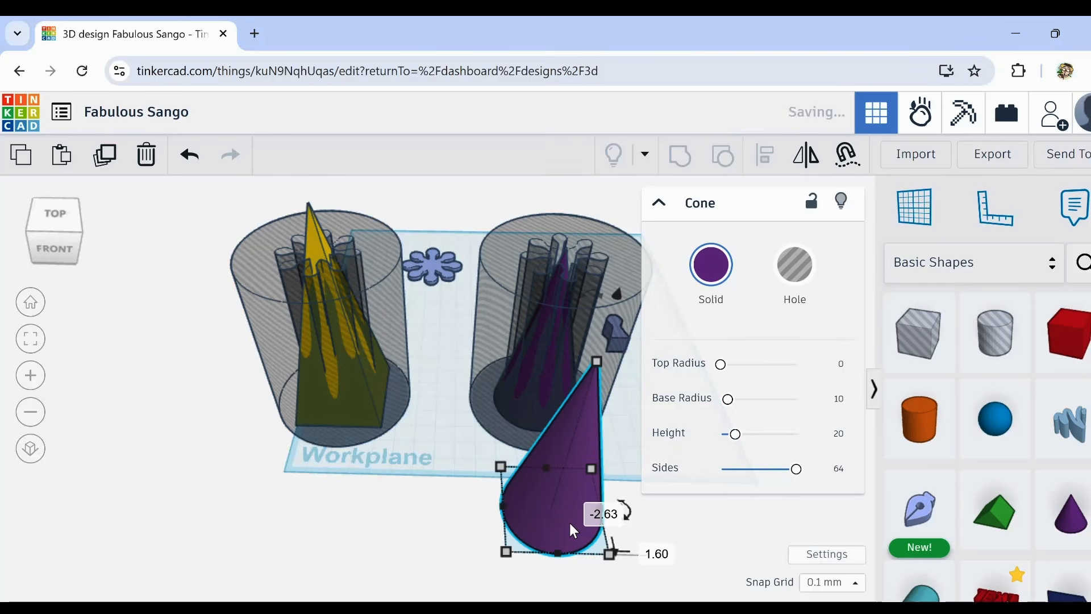
right_drag(480, 535, 416, 512)
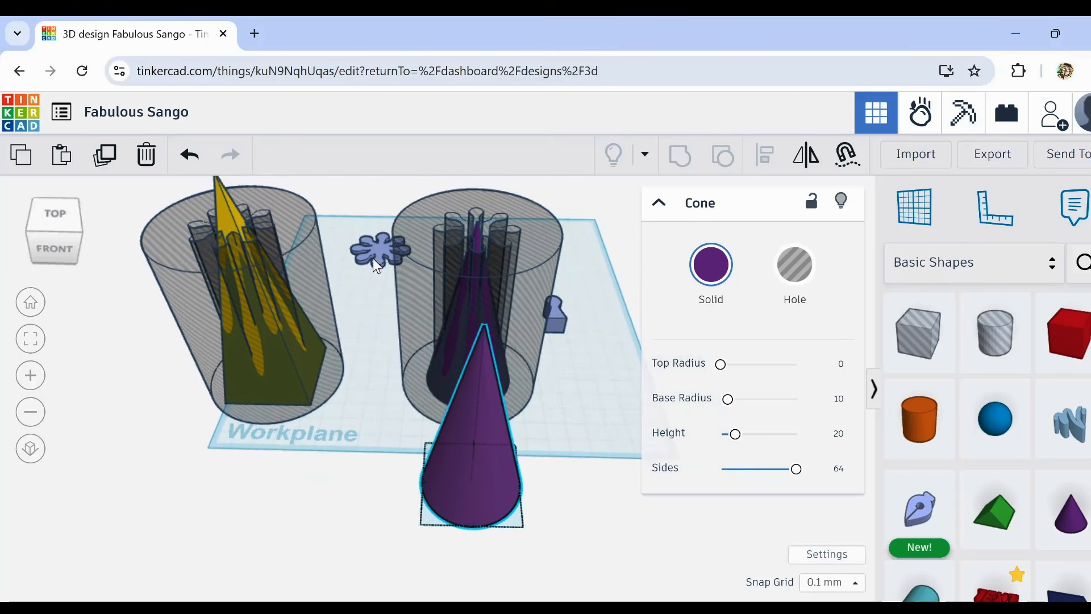
drag(373, 258, 359, 480)
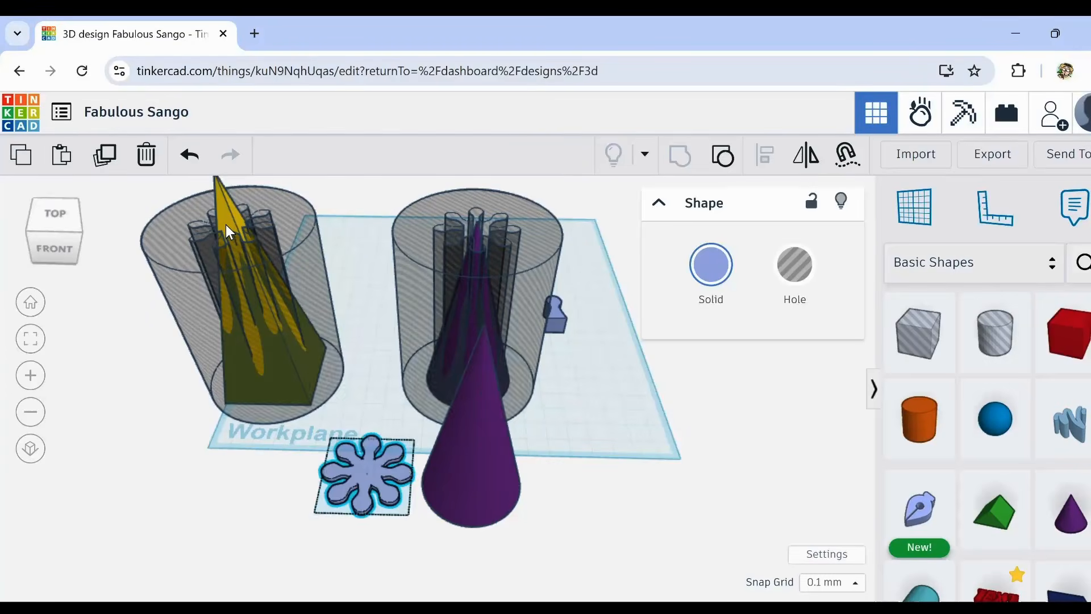
Step: Duplicate the yellow pyramid inside its hole and move the copy forward beyond the workplane's front edge
click(226, 224)
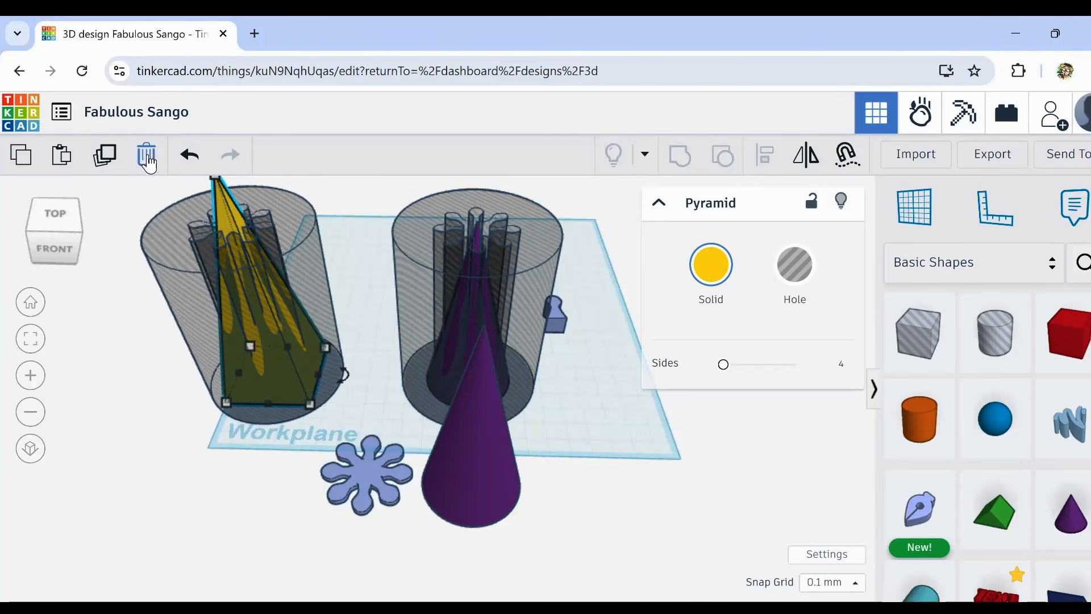
click(110, 165)
key(shift+Down)
key(shift+Down)
key(shift+Down)
key(shift+Down)
key(shift+Down)
key(shift+Down)
key(shift+Down)
key(shift+Down)
key(shift+Down)
key(shift+Down)
key(shift+Down)
key(shift+Down)
key(shift+Down)
key(shift+Down)
key(shift+Down)
key(shift+Down)
key(shift+Down)
key(shift+Down)
key(shift+Down)
key(shift+Down)
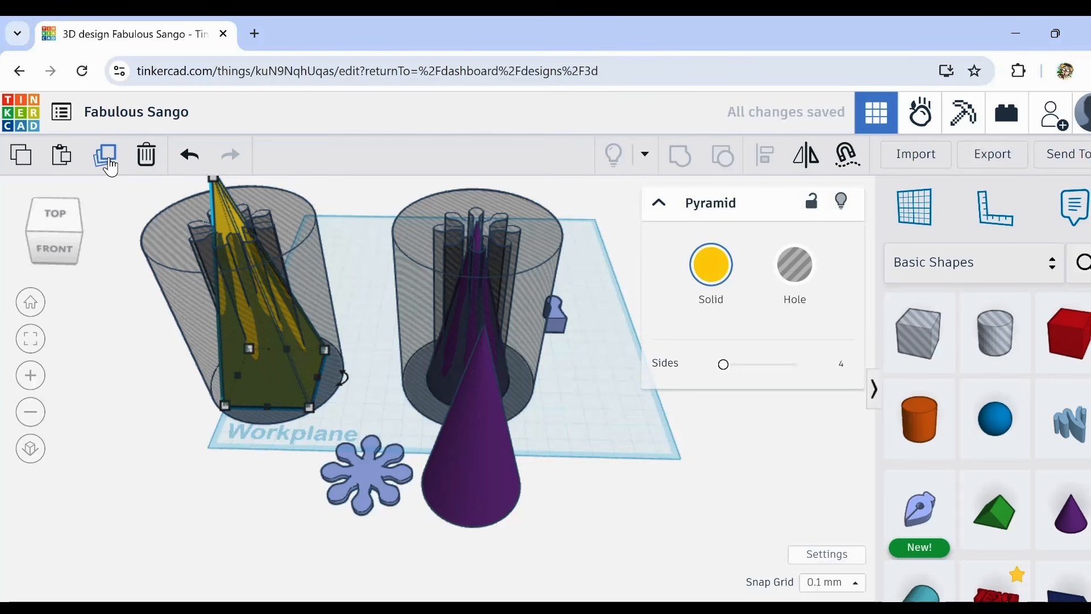
key(shift+Down)
key(shift+Down)
key(shift+Down)
key(shift+Down)
key(shift+Down)
key(shift+Down)
key(shift+Down)
key(shift+Down)
key(shift+Down)
key(shift+Down)
key(shift+Down)
key(shift+Down)
key(shift+Down)
key(shift+Down)
key(shift+Down)
key(shift+Down)
key(shift+Down)
key(shift+Down)
key(shift+Down)
key(shift+Down)
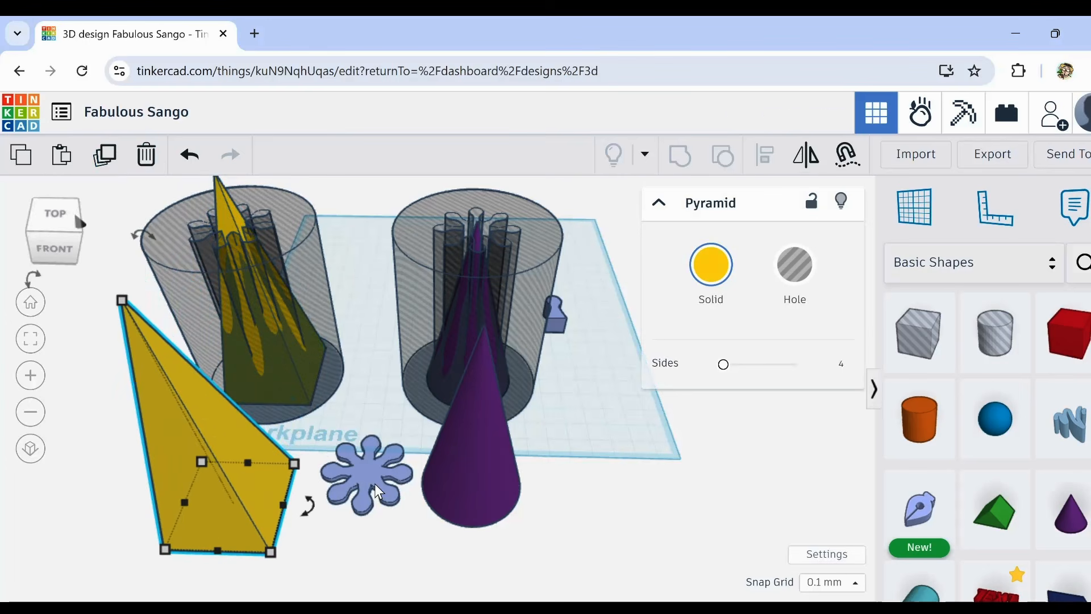
Step: Raise the front pyramid copy slightly and return it to its previous height
key(ctrl+Up)
key(ctrl+Up)
key(ctrl+Up)
key(ctrl+Up)
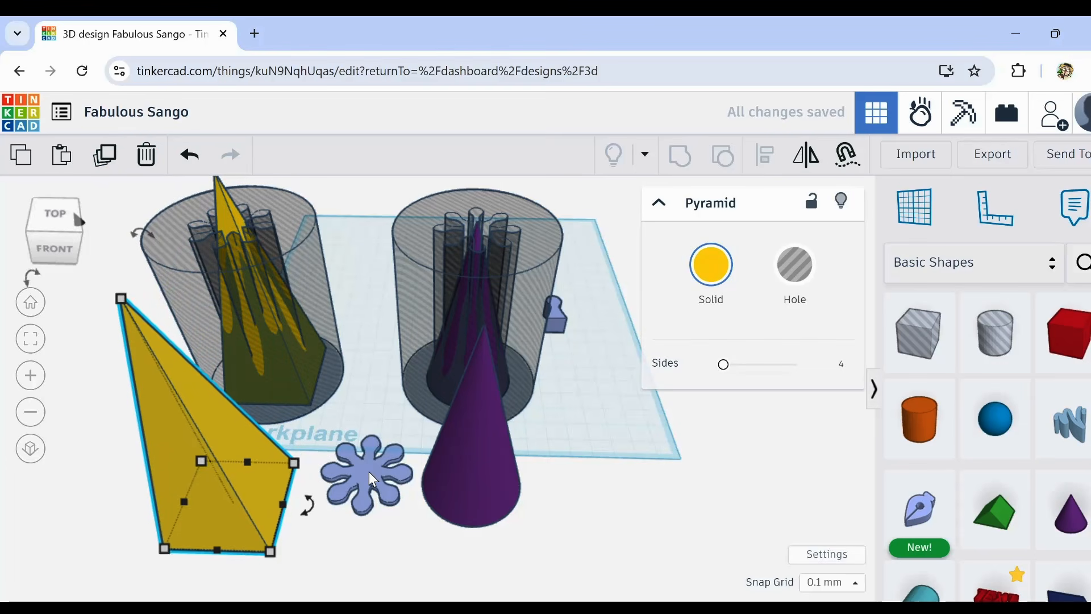
key(ctrl+Up)
key(ctrl+Up)
key(ctrl+Up)
key(ctrl+Up)
key(ctrl+Up)
key(ctrl+Up)
key(ctrl+Up)
key(ctrl+Up)
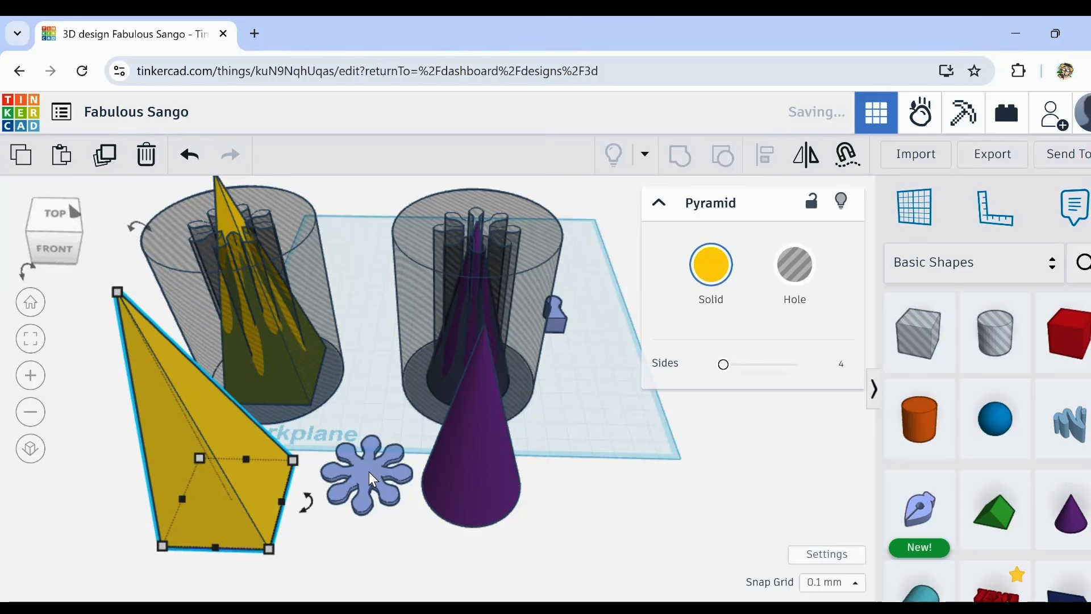
key(ctrl+shift+Down)
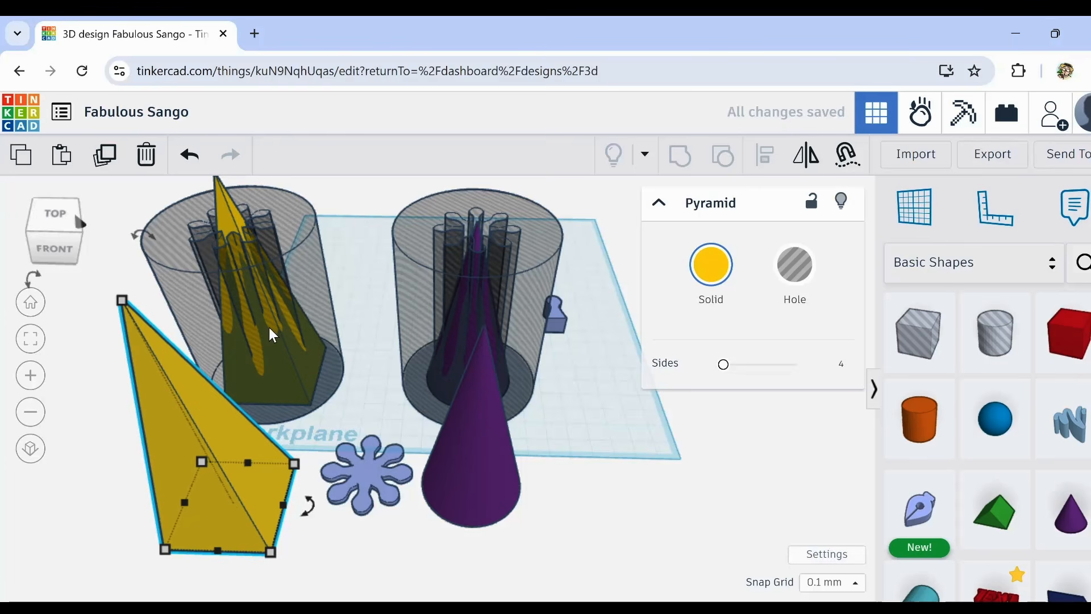
Step: Shrink the pyramid inside the cylindrical hole proportionally to about 97.8 mm high and delete the larger copy in front
right_drag(264, 466, 291, 423)
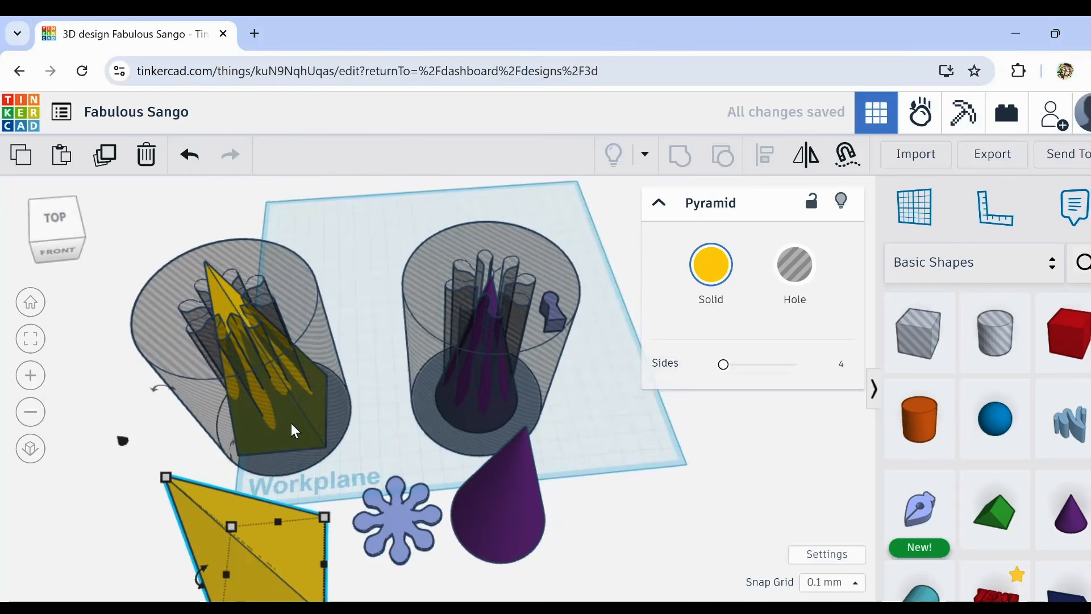
click(227, 295)
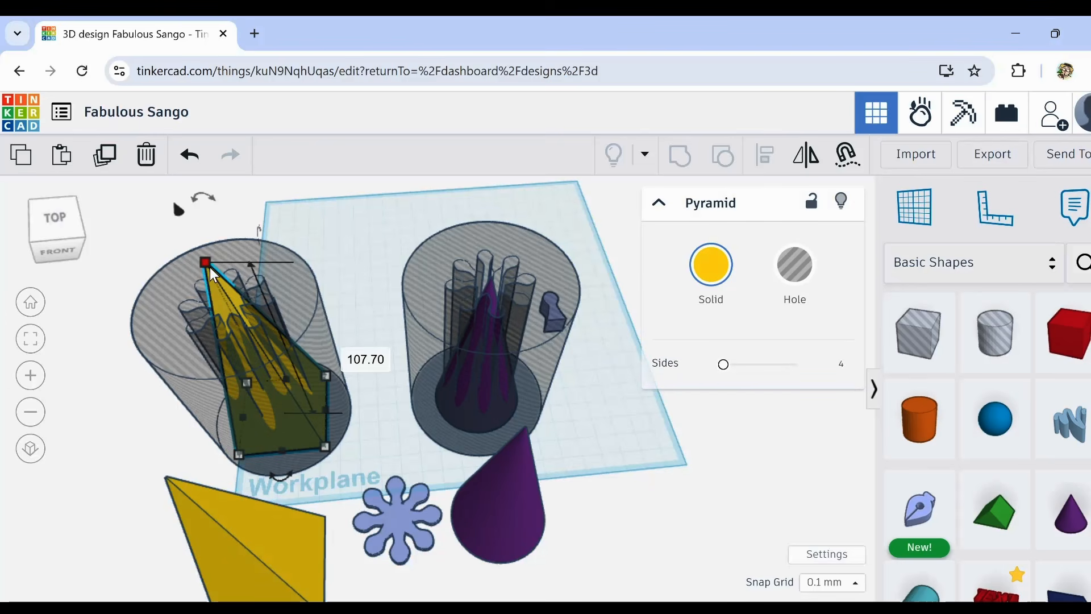
drag(207, 264, 215, 284)
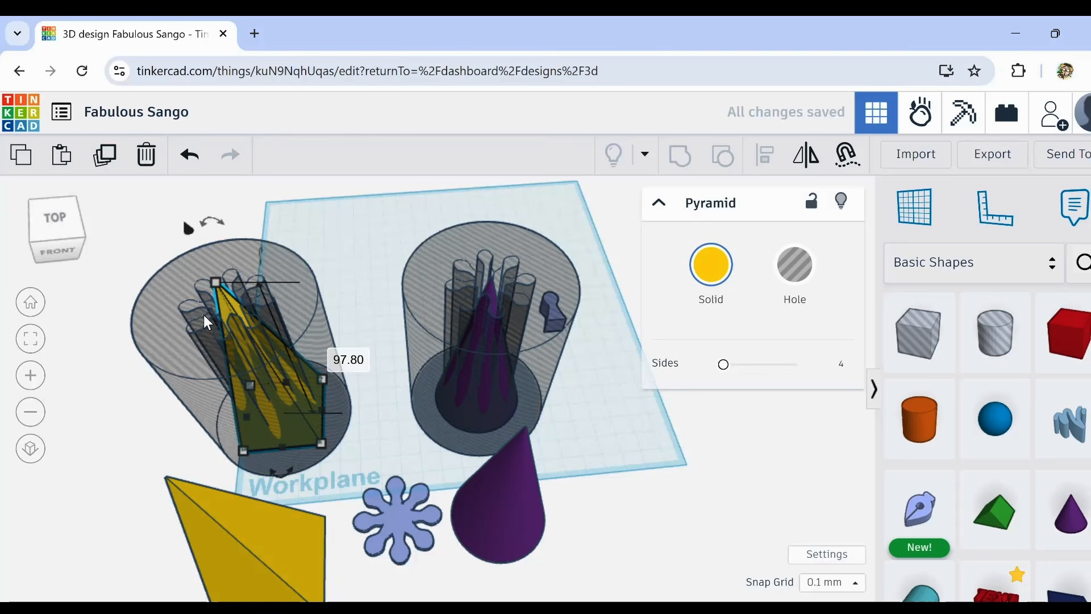
right_drag(191, 224, 200, 411)
click(196, 522)
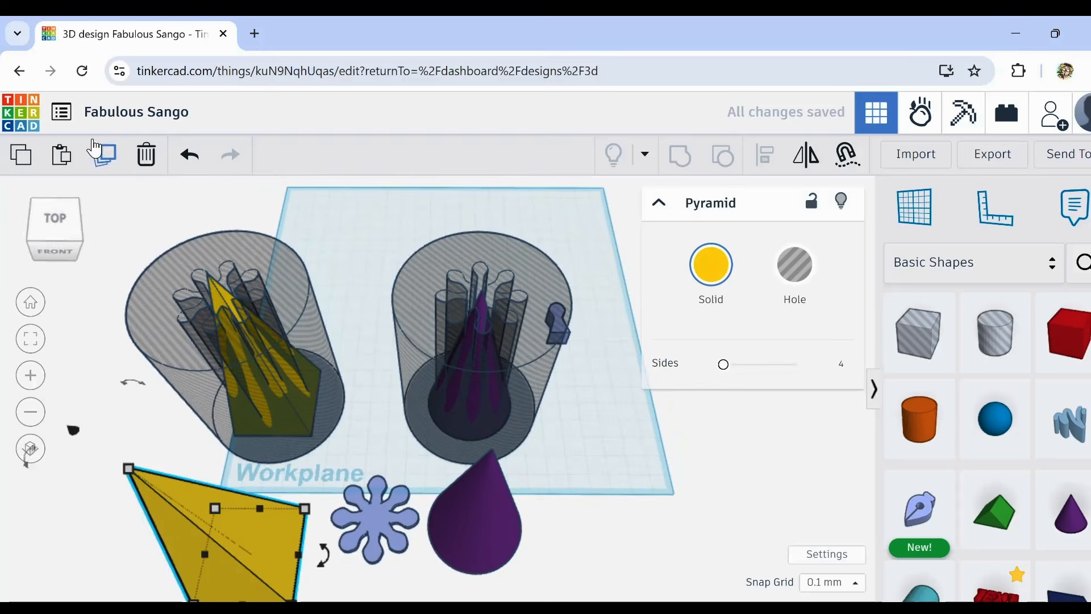
click(146, 154)
drag(139, 231, 259, 369)
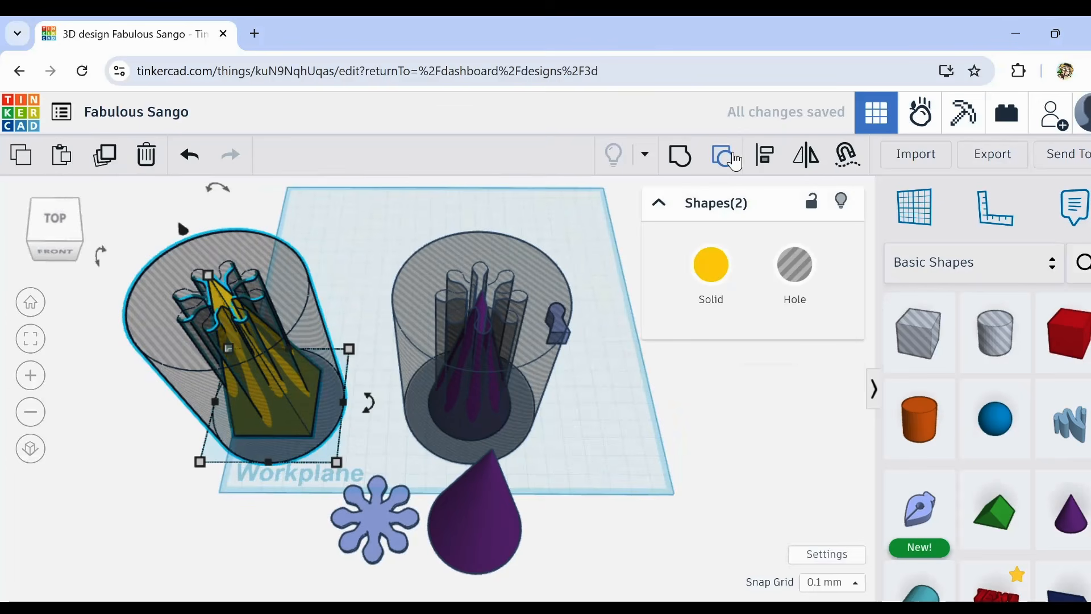
click(765, 155)
click(150, 427)
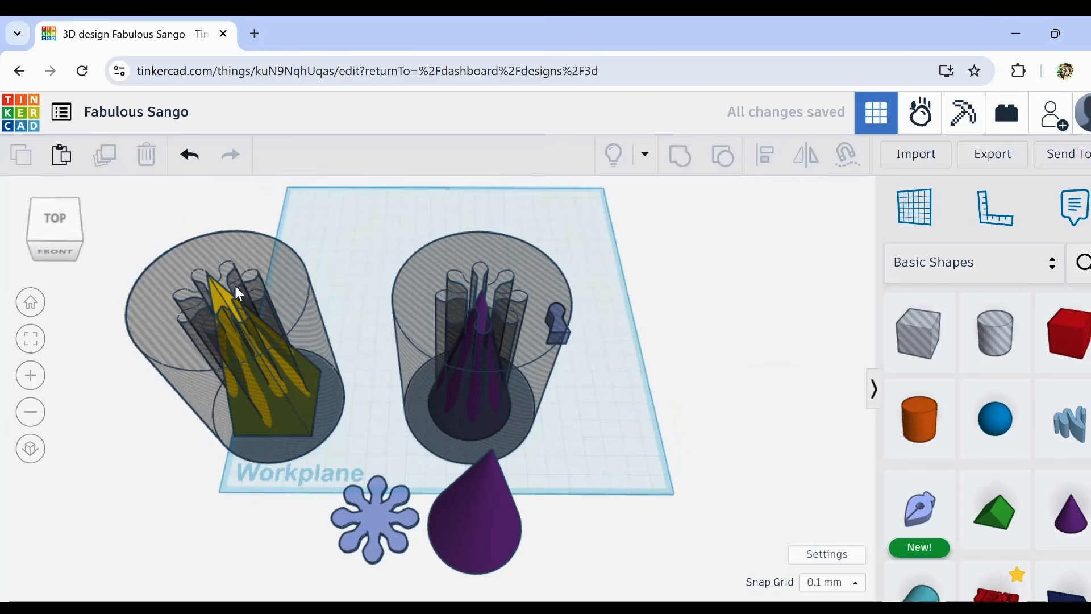
Step: Duplicate the shrunken pyramid and move the copy forward off the workplane, beside the flower shape
click(220, 294)
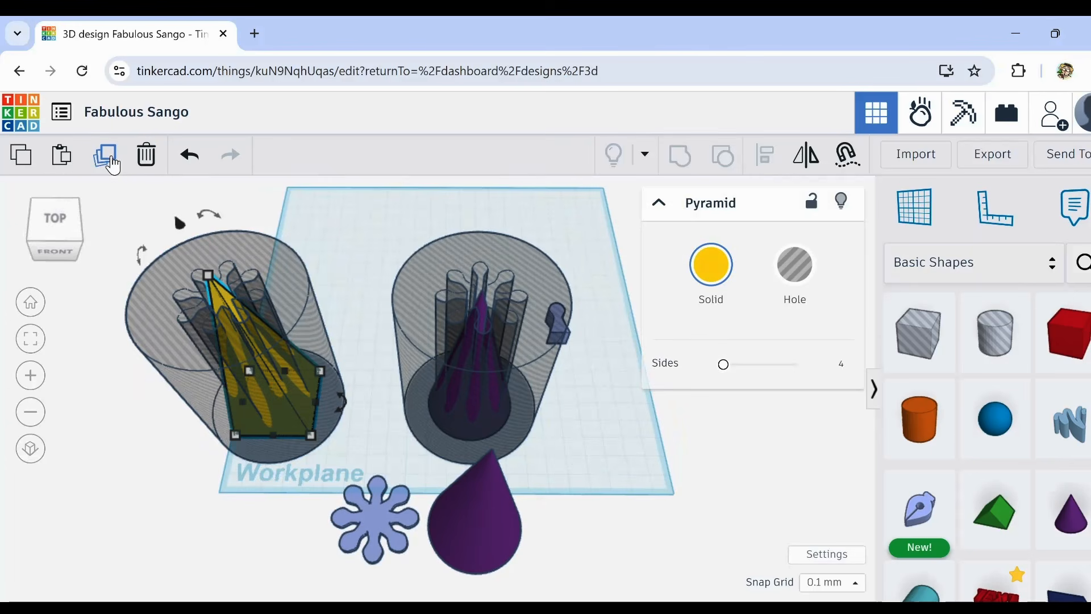
click(106, 155)
key(shift+Down)
key(shift+Down)
key(shift+Down)
key(shift+Down)
key(shift+Down)
key(shift+Down)
key(shift+Down)
key(shift+Down)
key(shift+Down)
key(shift+Down)
key(shift+Down)
key(shift+Down)
key(shift+Down)
key(shift+Down)
key(shift+Down)
key(shift+Down)
key(shift+Down)
key(shift+Down)
key(shift+Down)
key(shift+Down)
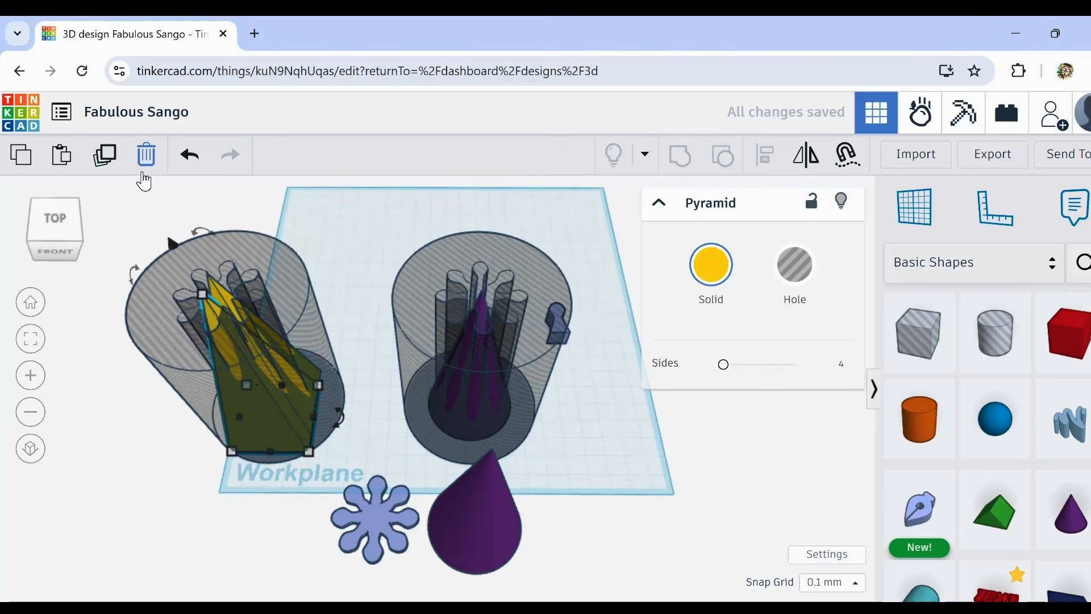
key(shift+Down)
key(shift+Down)
key(shift+Down)
key(shift+Down)
key(shift+Down)
key(shift+Down)
key(shift+Down)
key(shift+Down)
key(shift+Down)
key(shift+Down)
key(shift+Down)
key(shift+Down)
key(shift+Down)
key(shift+Down)
key(shift+Down)
key(shift+Down)
key(shift+Down)
key(shift+Down)
key(shift+Down)
key(shift+Down)
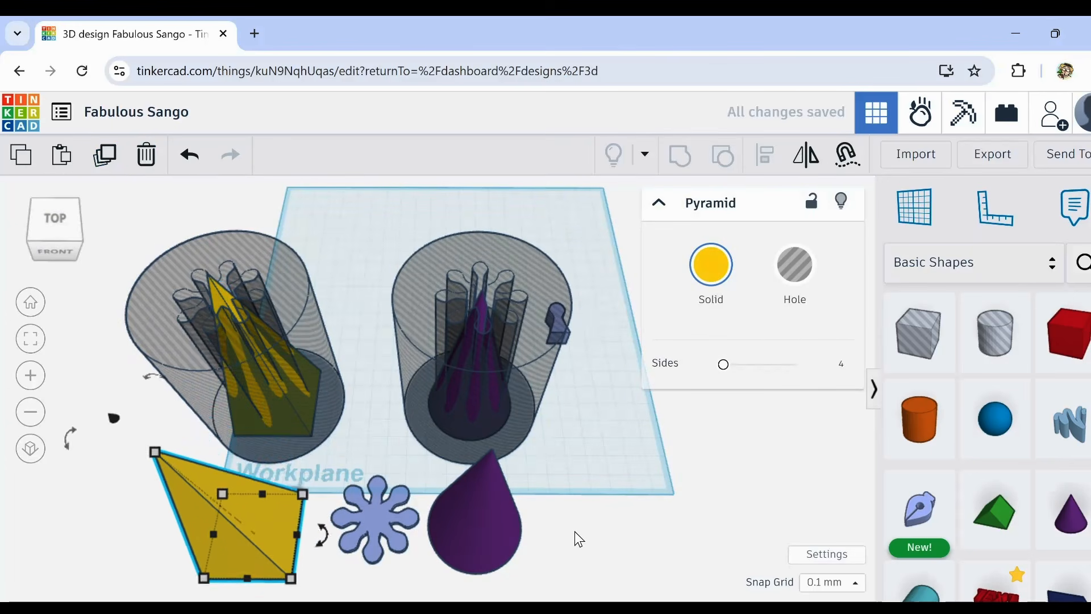
Step: Stretch the flower shape to about 93.9 mm high and turn it into a hole
right_drag(575, 534, 366, 425)
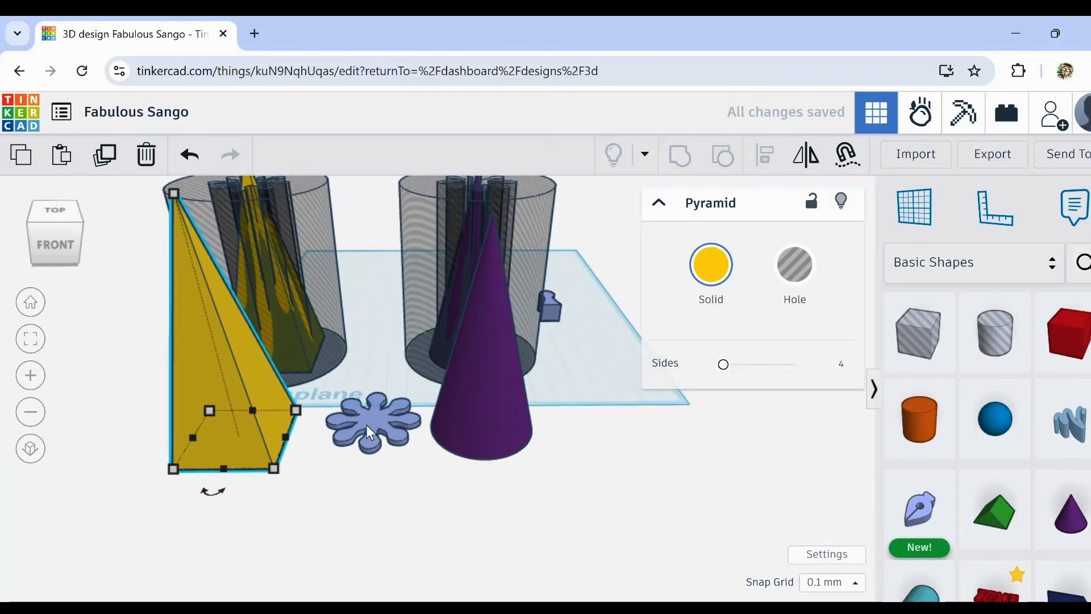
click(369, 422)
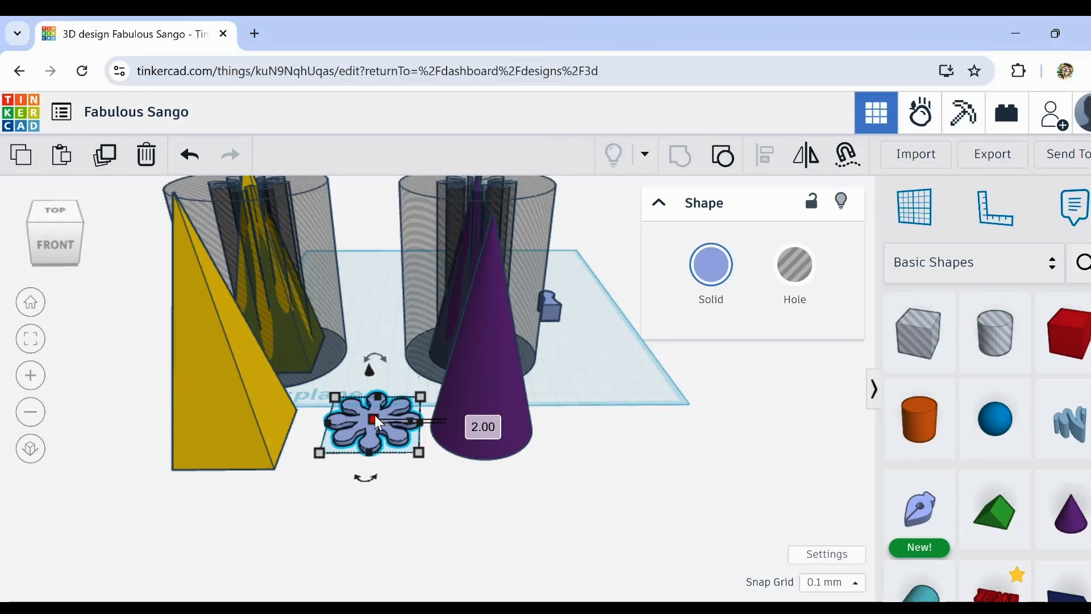
drag(374, 419, 379, 192)
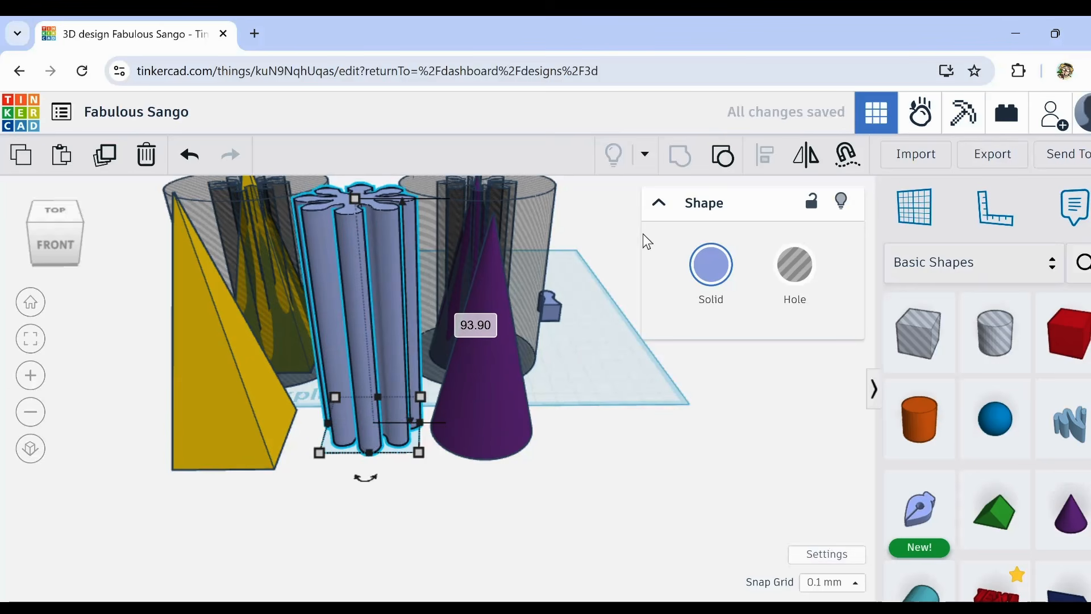
click(787, 278)
Step: Move the tall flower hole sideways until it overlaps the purple cone in front of the workplane
drag(397, 369, 486, 366)
right_drag(556, 368, 577, 427)
click(590, 463)
click(516, 440)
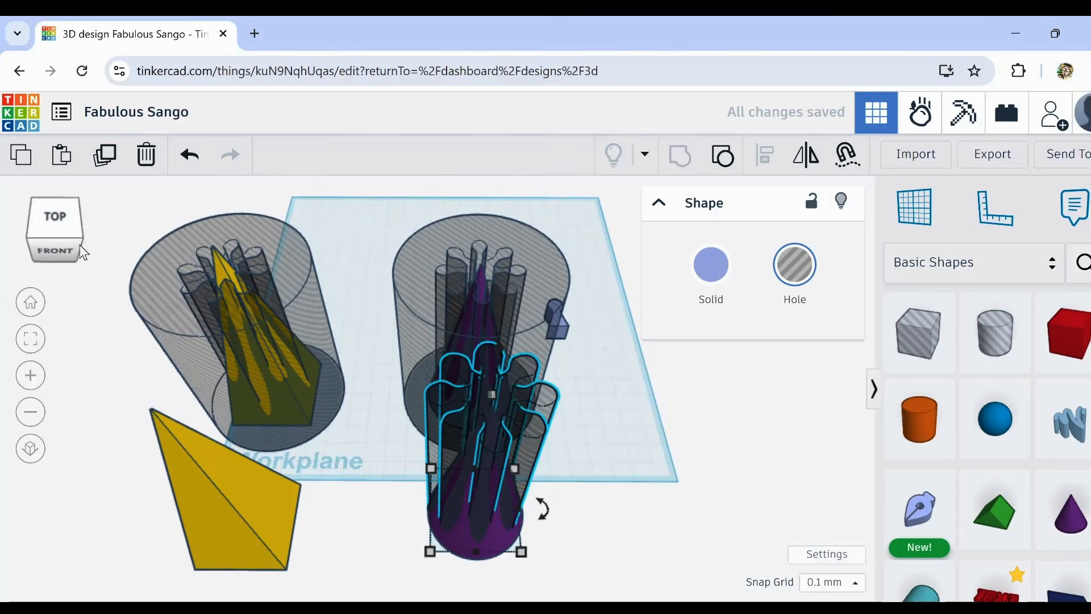
Step: Duplicate the tall flower hole and move the copy sideways until it overlaps the yellow pyramid in front of the workplane
click(102, 154)
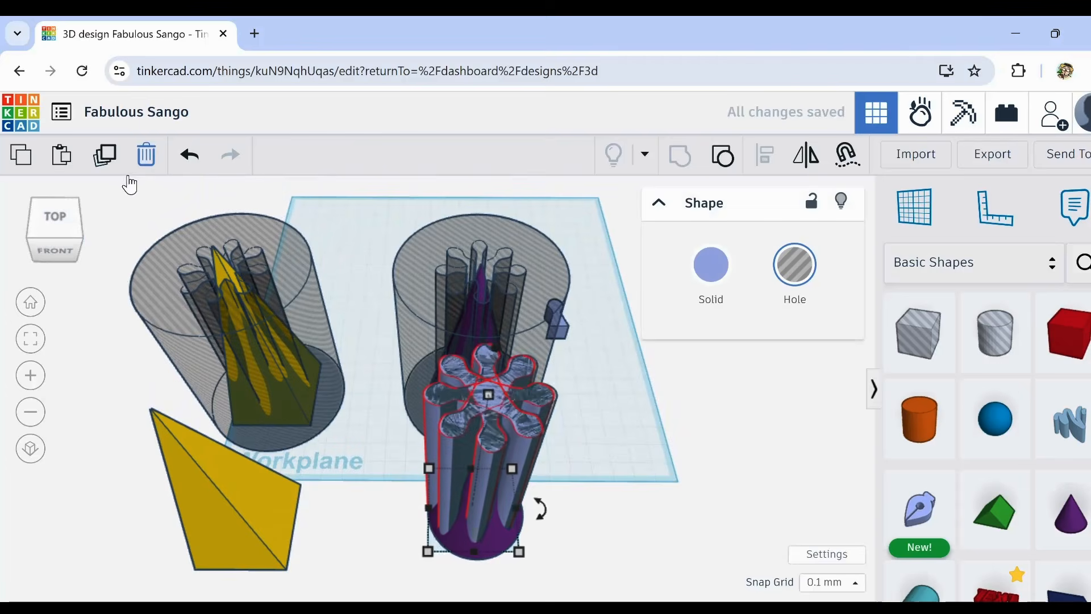
key(shift+Left)
key(shift+Left)
key(shift+Left)
key(shift+Left)
key(shift+Left)
key(shift+Left)
key(shift+Left)
key(shift+Left)
key(shift+Left)
key(shift+Left)
key(shift+Left)
key(shift+Left)
key(shift+Left)
key(shift+Left)
key(shift+Left)
key(shift+Left)
key(shift+Left)
key(shift+Left)
key(shift+Left)
key(shift+Left)
key(shift+Left)
key(shift+Left)
key(shift+Left)
key(shift+Left)
key(shift+Left)
key(shift+Left)
key(shift+Left)
key(shift+Left)
key(shift+Left)
key(shift+Left)
key(shift+Left)
key(shift+Left)
key(shift+Left)
key(shift+Left)
key(shift+Left)
key(shift+Left)
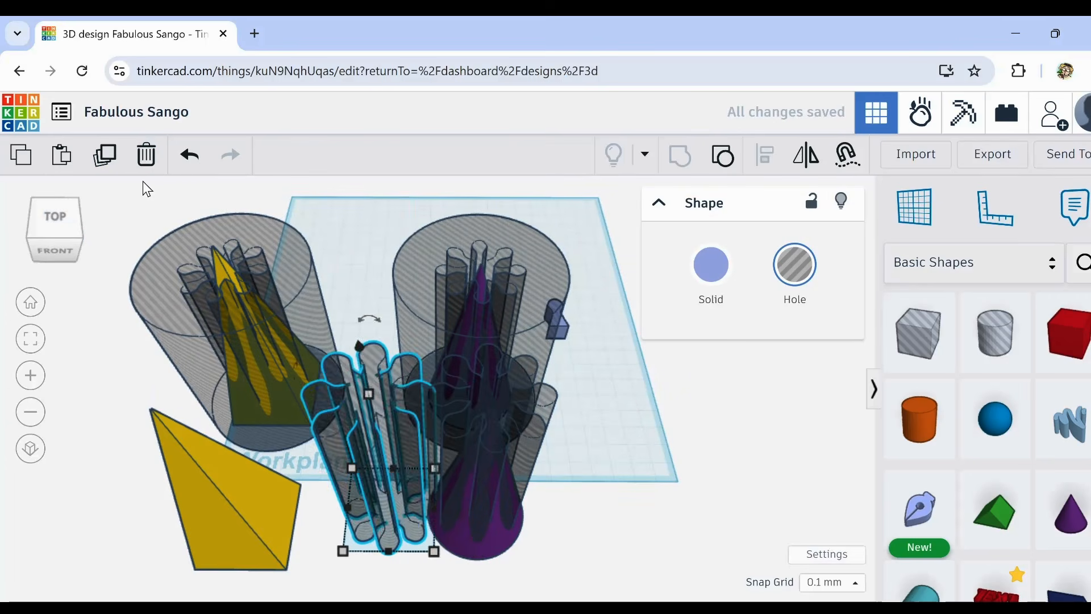
key(shift+Left)
key(shift+Left)
key(shift+Left)
key(shift+Left)
key(shift+Left)
key(shift+Left)
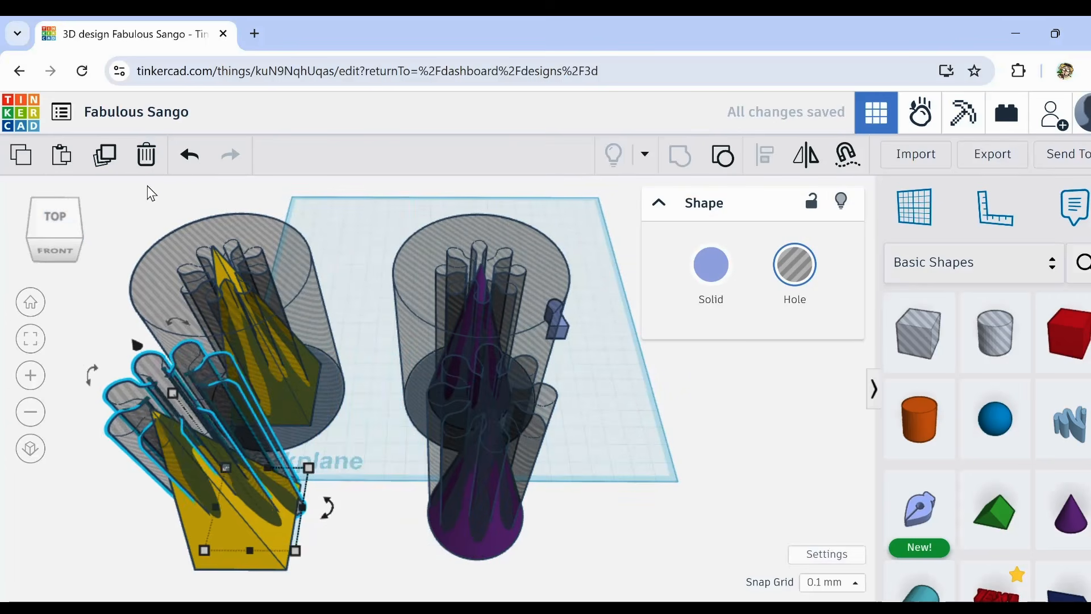
Step: Align the tall flower hole and the front purple cone on their centres in both horizontal directions
drag(376, 501, 555, 596)
click(776, 168)
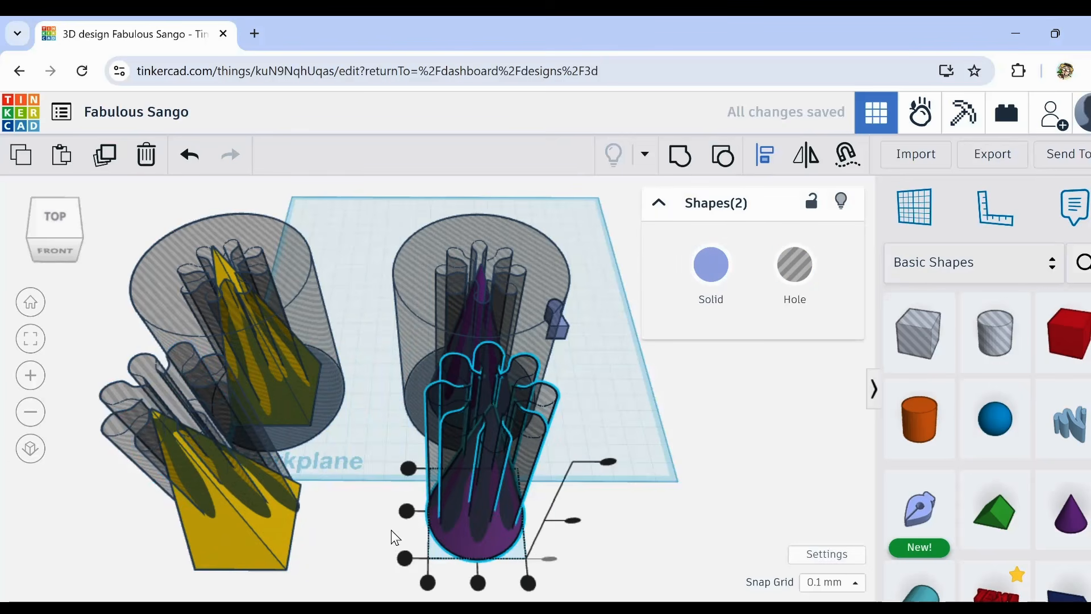
click(407, 510)
click(478, 582)
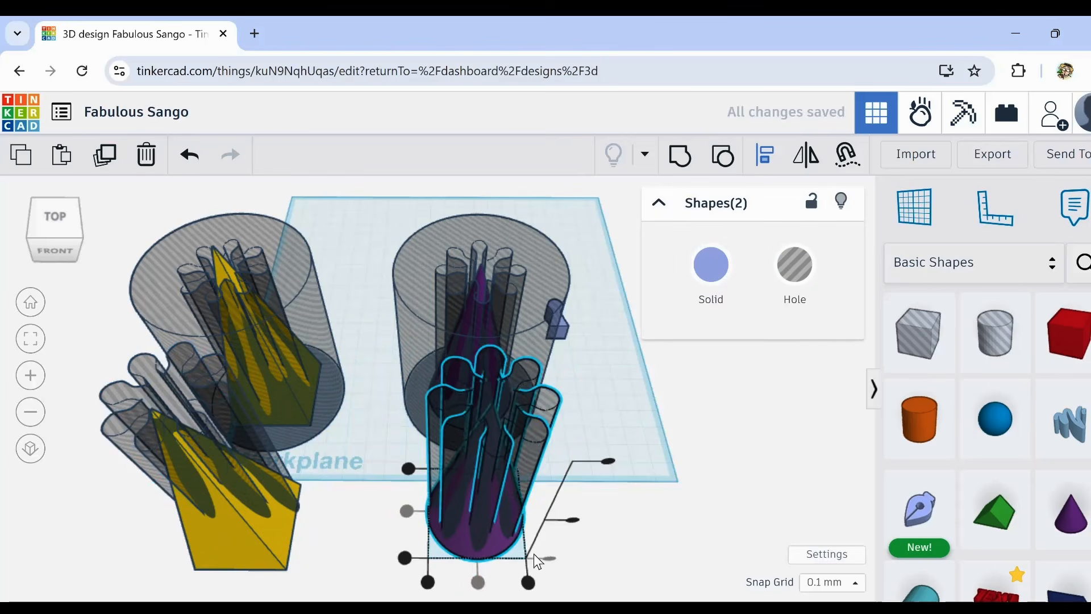
Step: Align the copied flower hole and the front yellow pyramid on their centres in both horizontal directions
right_drag(533, 553, 457, 534)
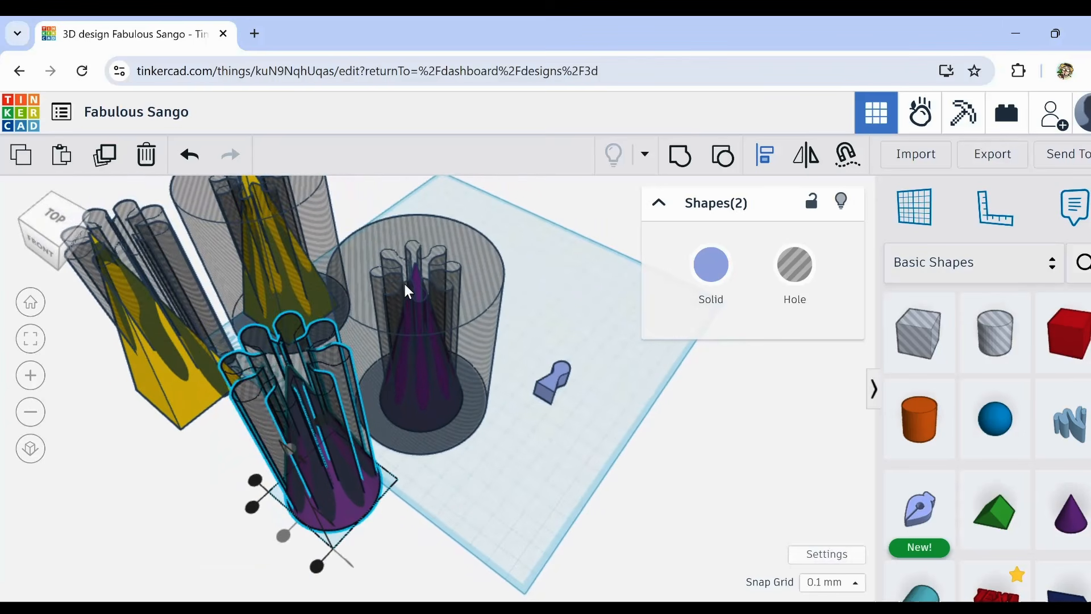
scroll(405, 284, up, 4)
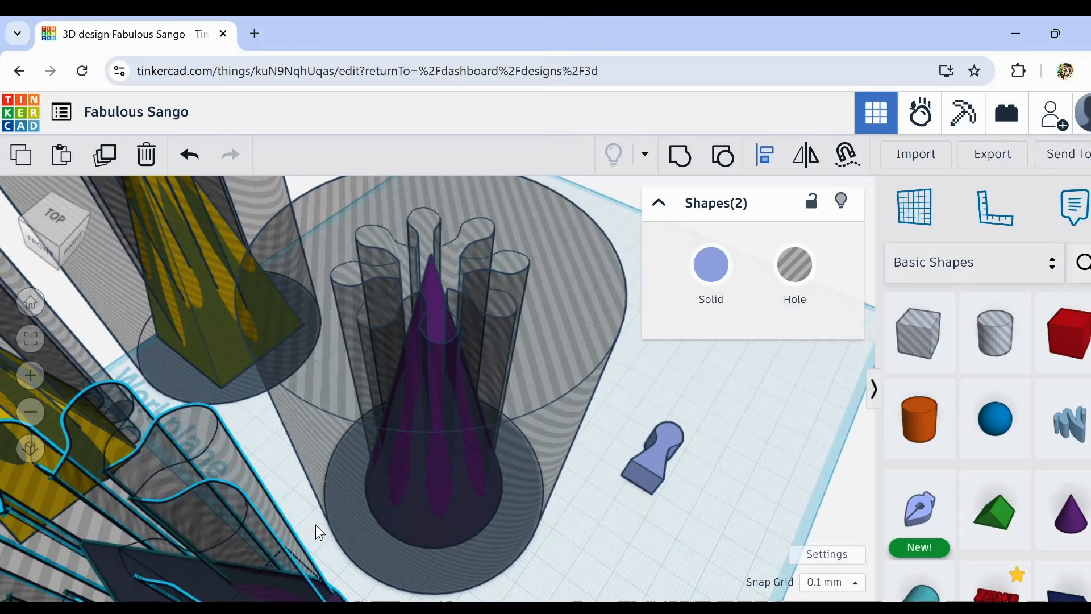
right_drag(315, 524, 384, 493)
scroll(384, 494, down, 8)
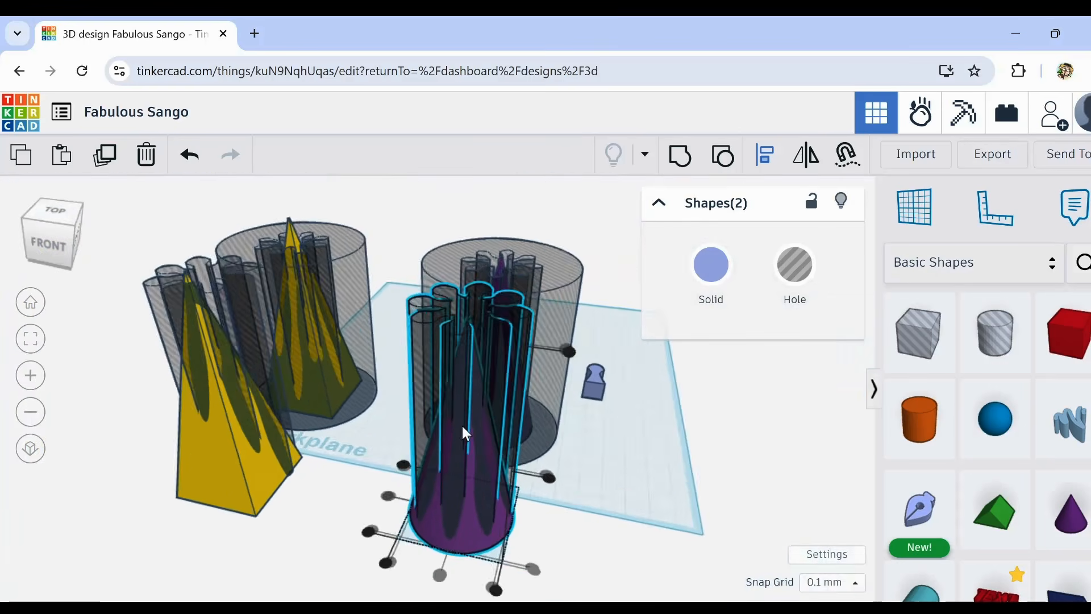
scroll(462, 425, down, 3)
right_drag(360, 466, 378, 486)
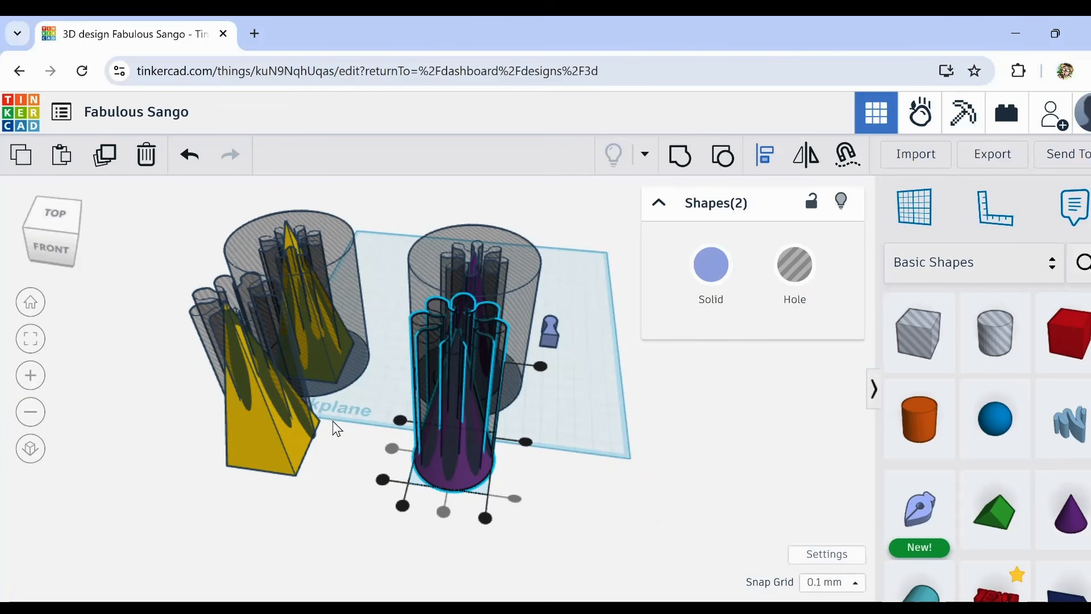
drag(251, 470, 250, 472)
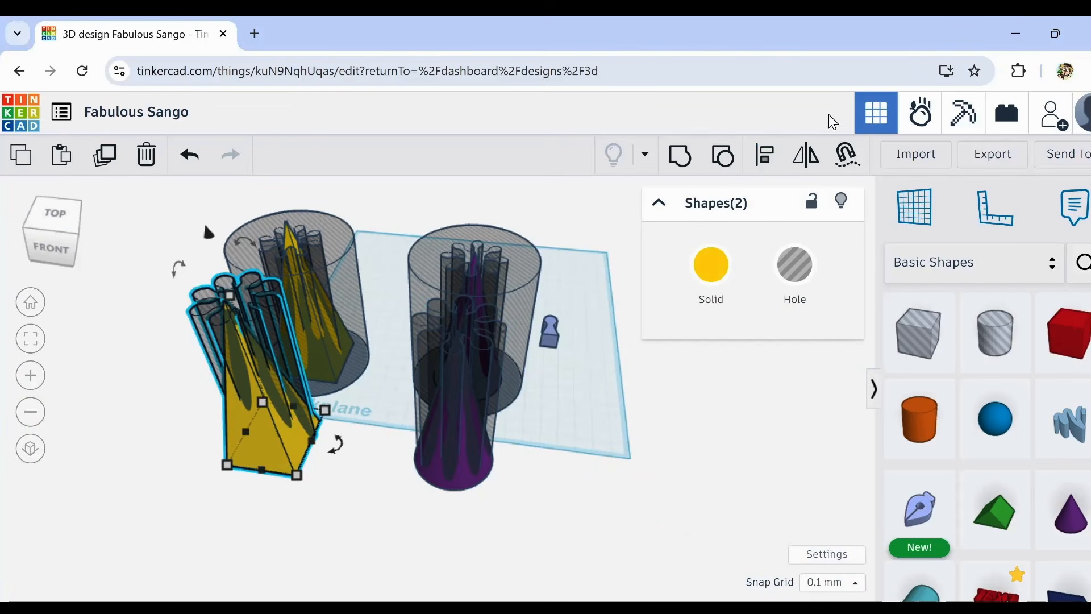
click(765, 158)
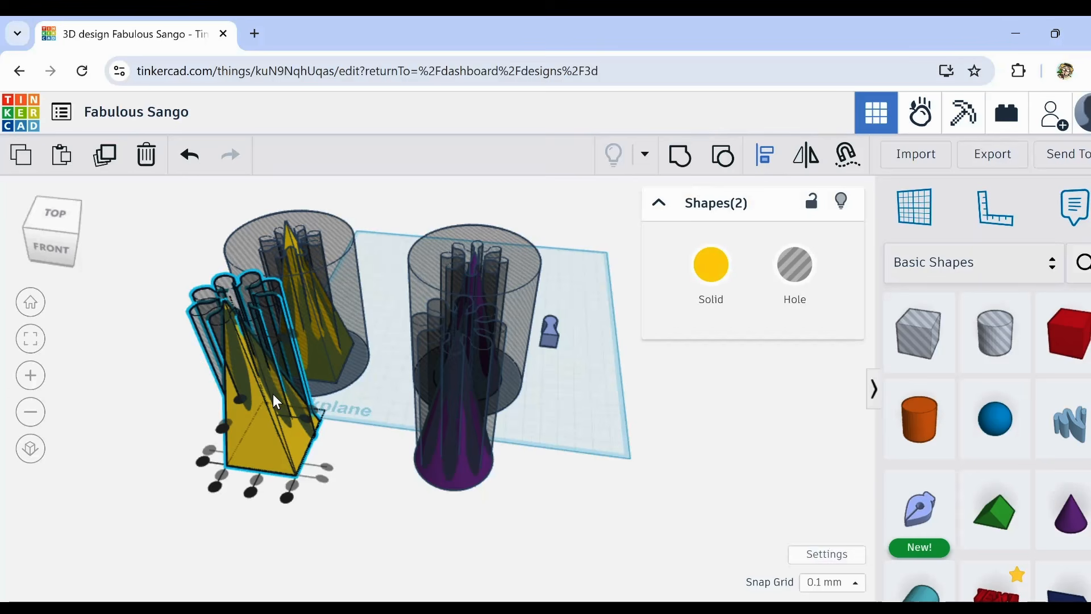
click(222, 430)
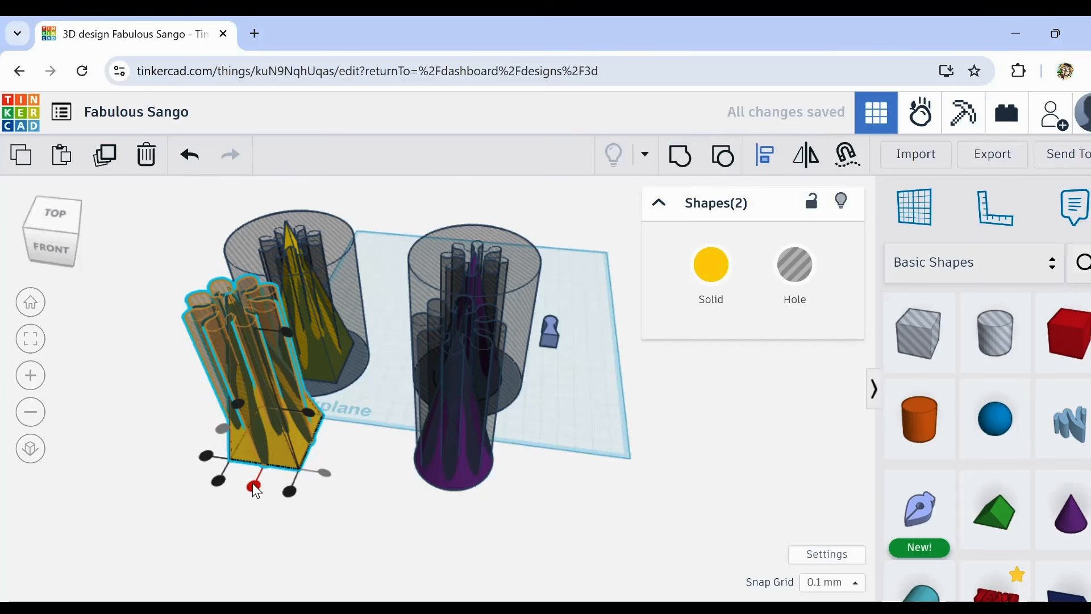
click(253, 486)
mouse_move(350, 492)
right_down()
mouse_move(359, 472)
mouse_move(342, 487)
mouse_move(335, 479)
right_up()
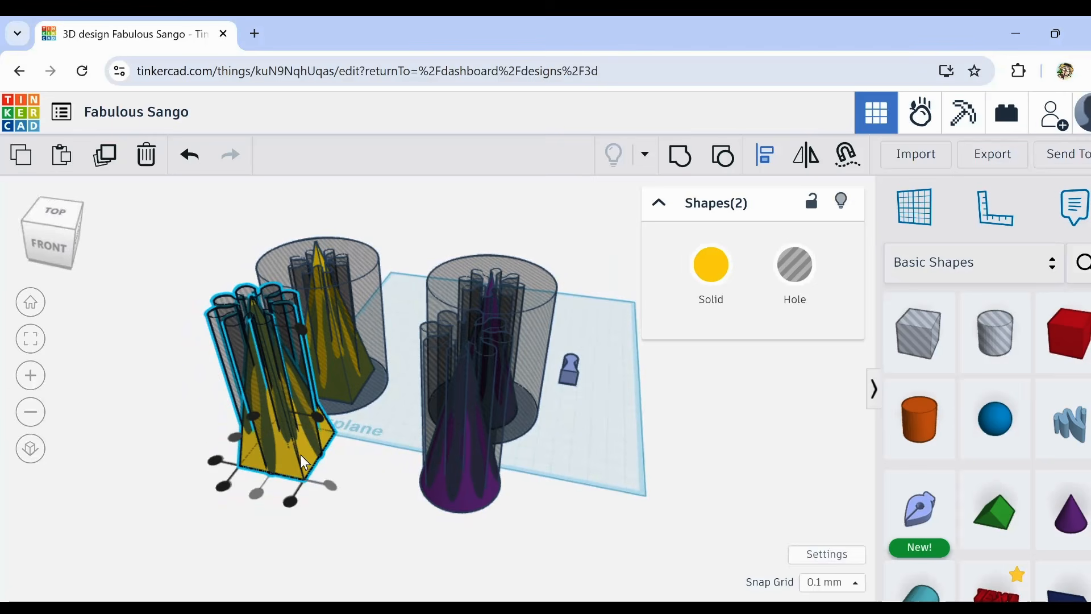
Step: Enlarge the front yellow pyramid proportionally to a base of about 41 by 41 mm
scroll(302, 455, up, 5)
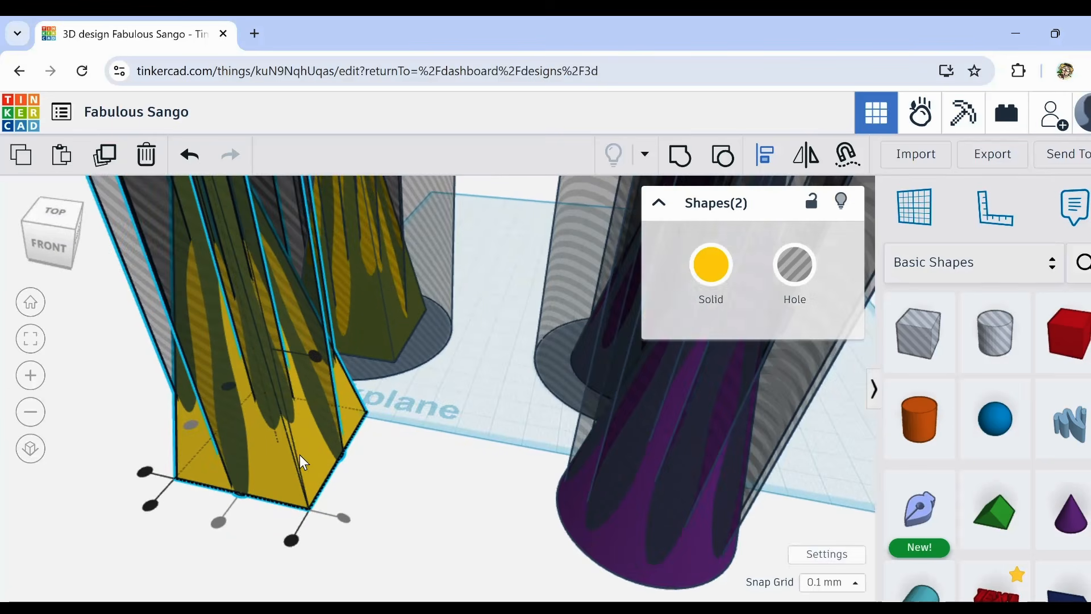
right_drag(299, 455, 317, 486)
scroll(317, 487, up, 5)
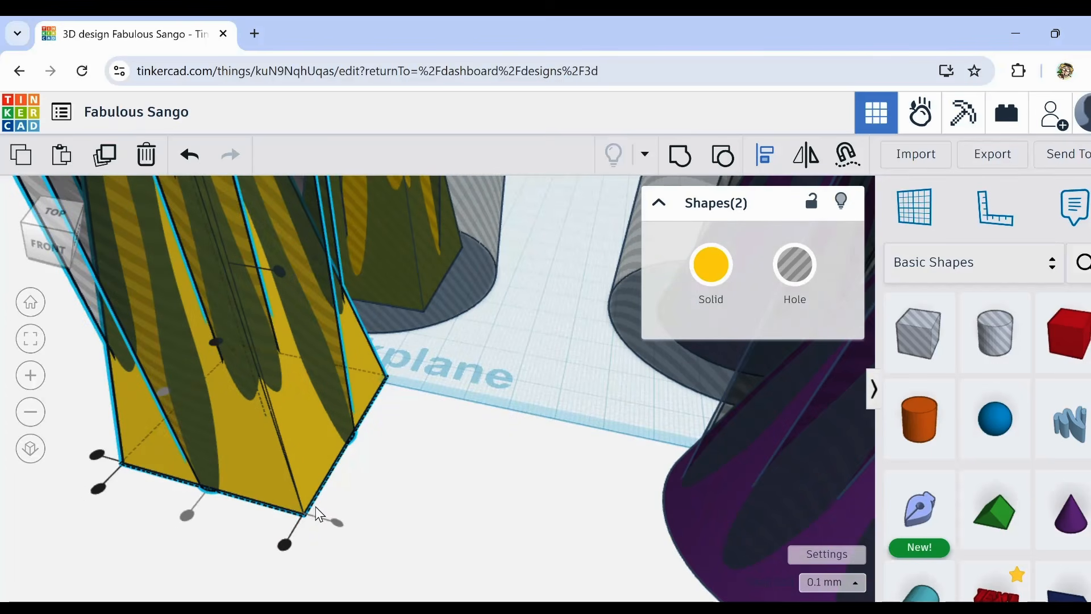
click(315, 477)
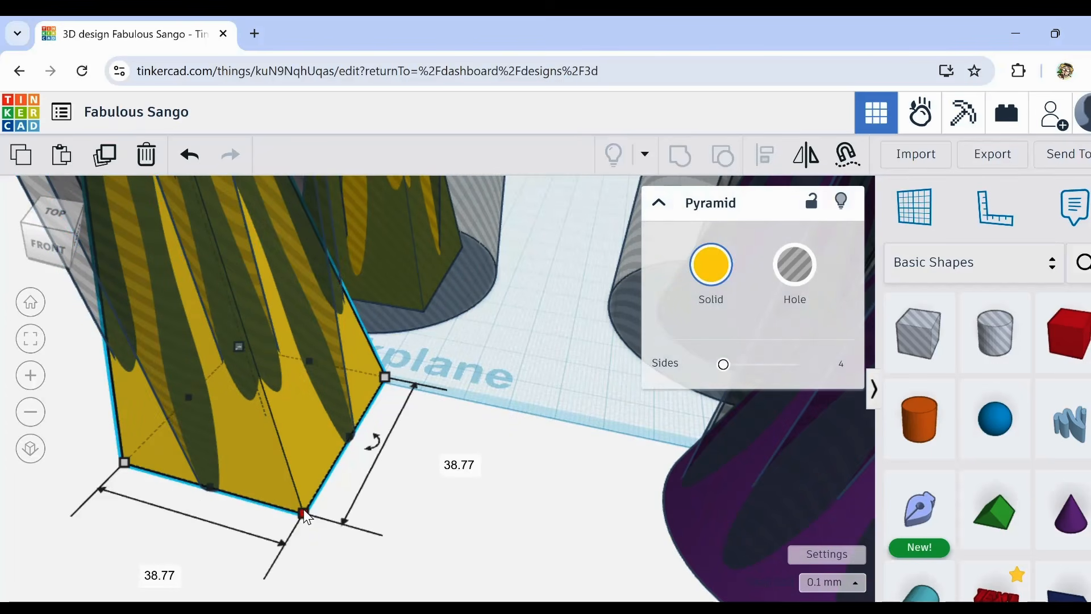
mouse_move(304, 515)
mouse_down()
mouse_move(312, 529)
mouse_move(309, 520)
mouse_up()
click(466, 466)
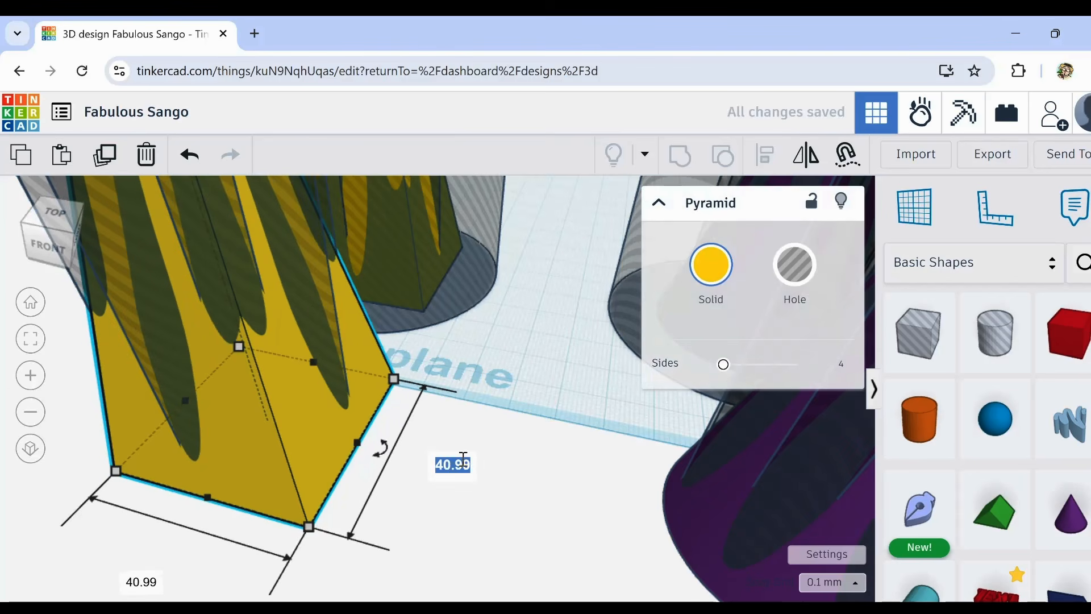
scroll(511, 388, down, 6)
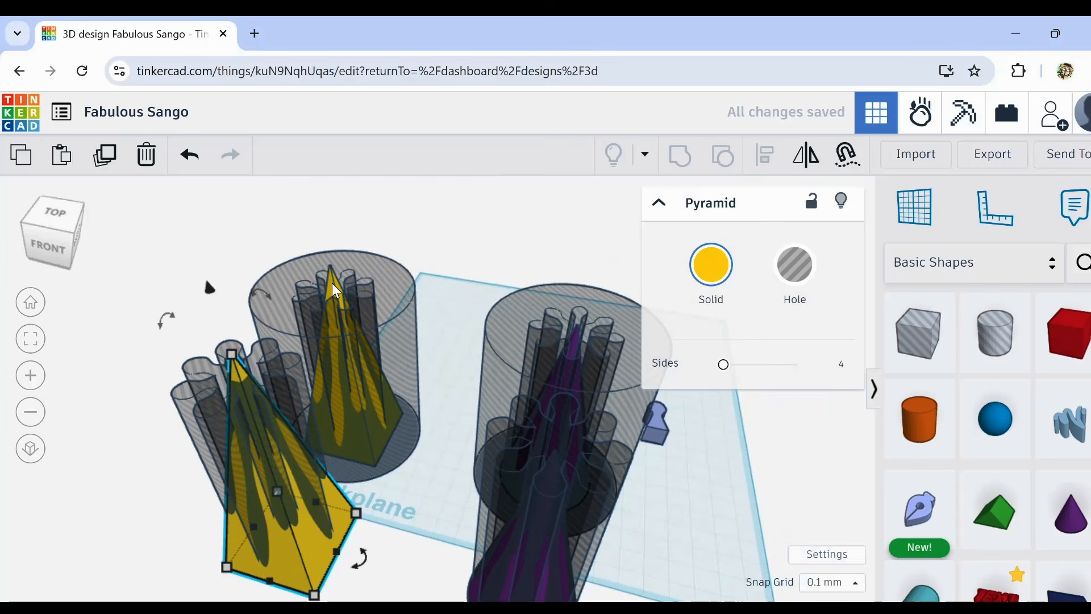
Step: Replace the yellow pyramid inside the cylindrical hole with a duplicate of the enlarged front pyramid
click(332, 283)
click(146, 156)
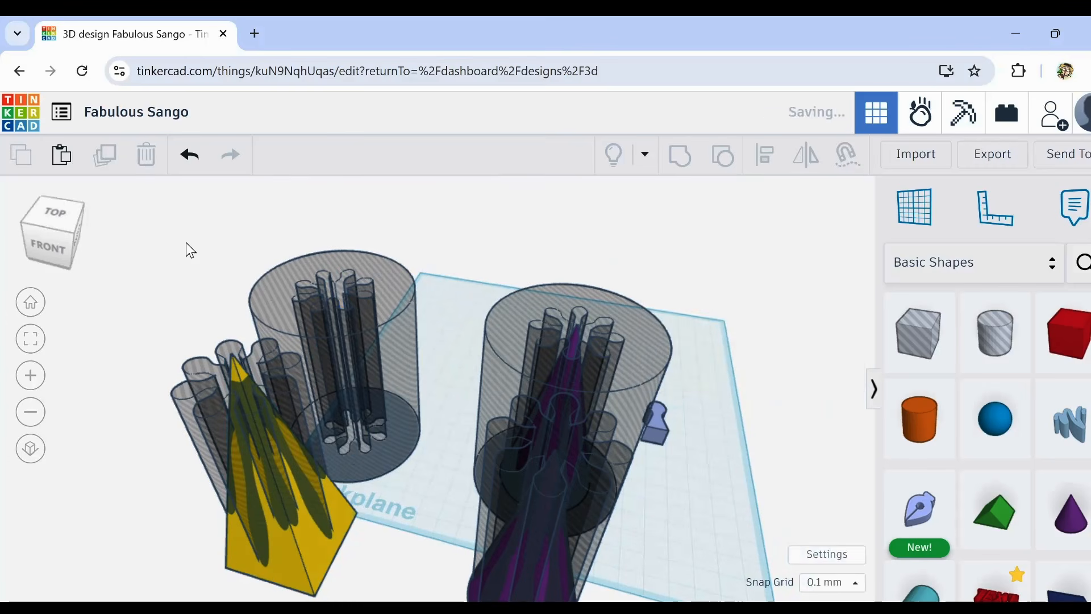
click(304, 563)
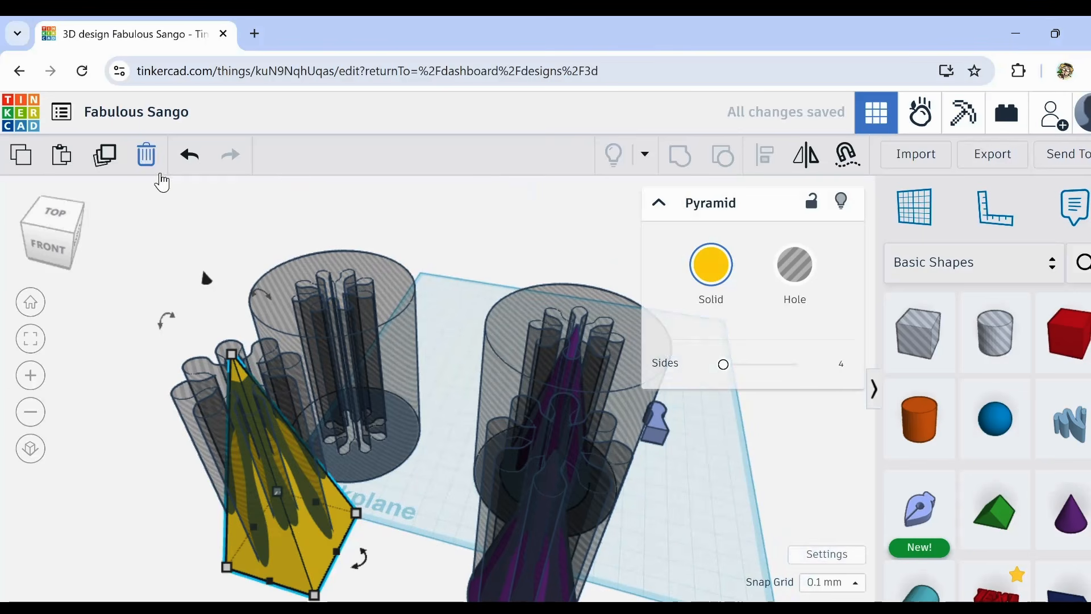
click(105, 157)
drag(298, 557, 363, 419)
click(145, 547)
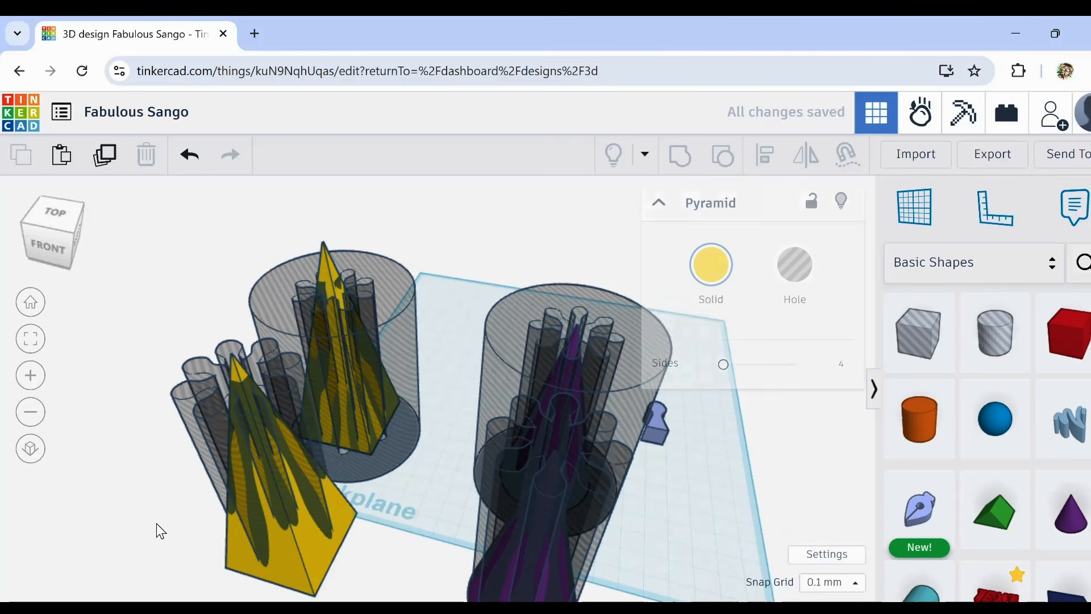
Step: Centre the enlarged front pyramid and its flower hole on each other in both horizontal directions
right_drag(155, 523, 221, 493)
drag(221, 492, 392, 572)
click(766, 161)
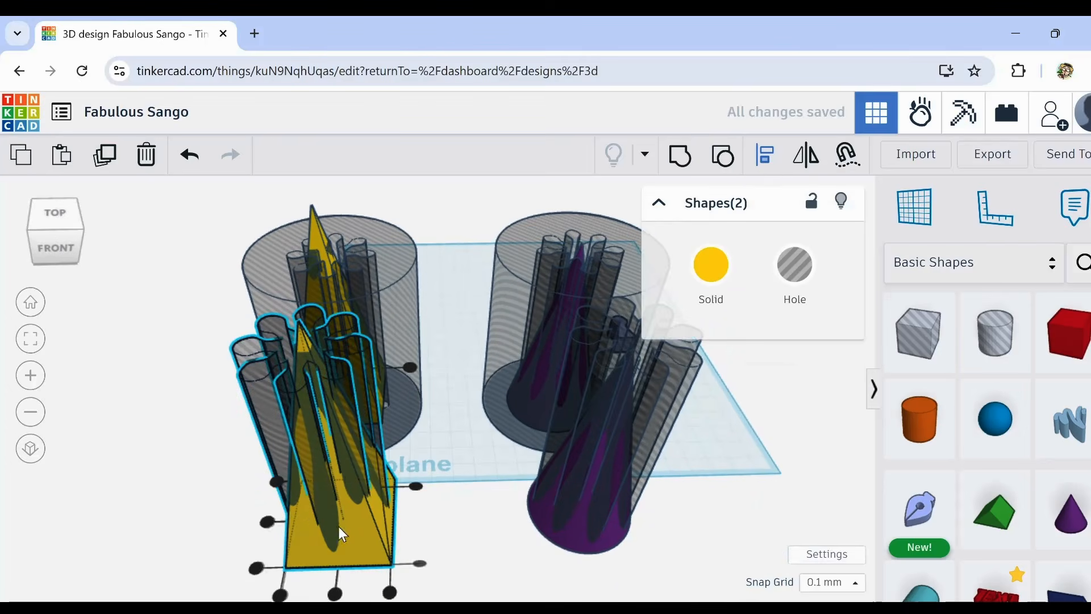
click(267, 522)
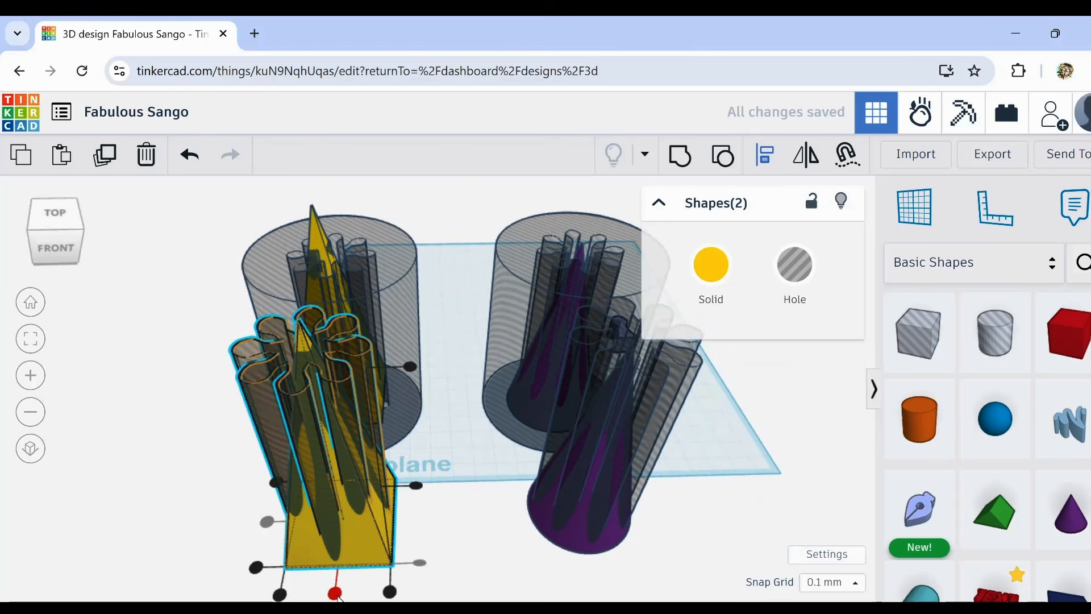
click(336, 594)
scroll(471, 557, up, 3)
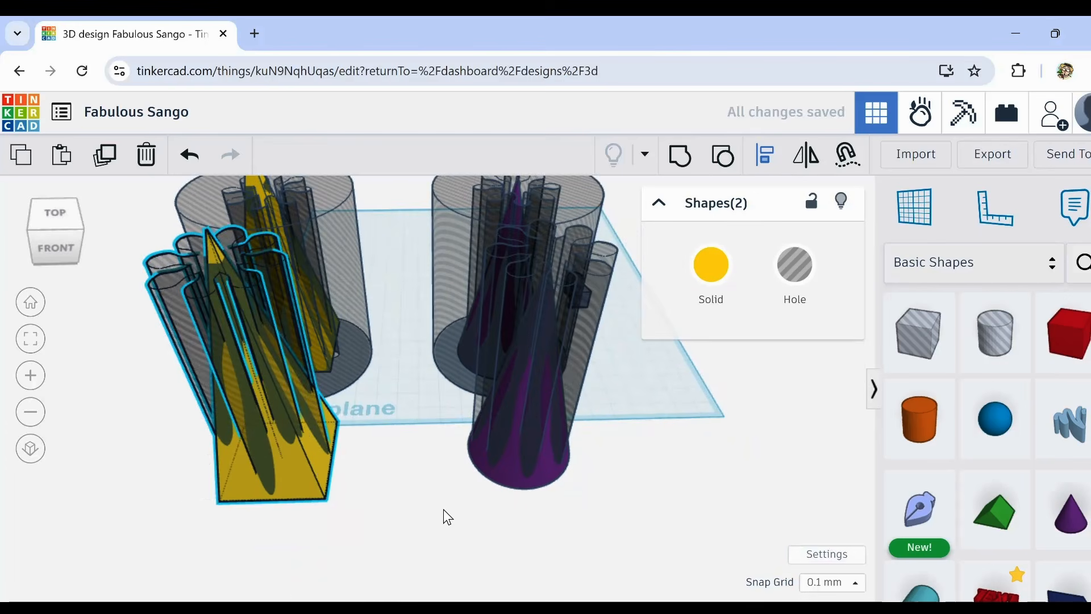
Step: Centre the enlarged pyramid copy and the surrounding cylindrical hole on each other in both horizontal directions
right_drag(430, 366, 373, 326)
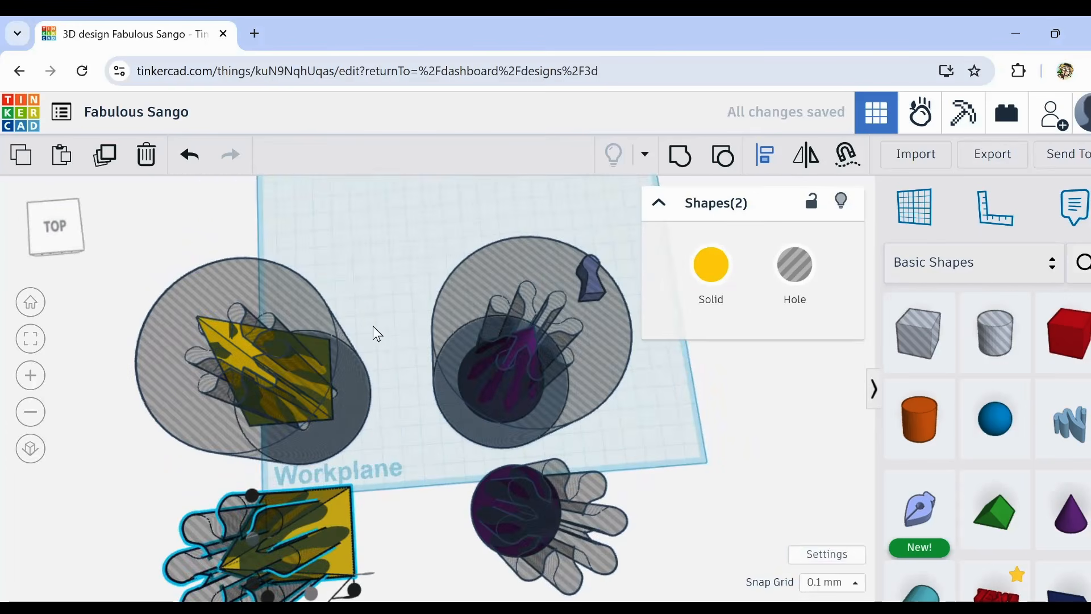
drag(372, 326, 243, 412)
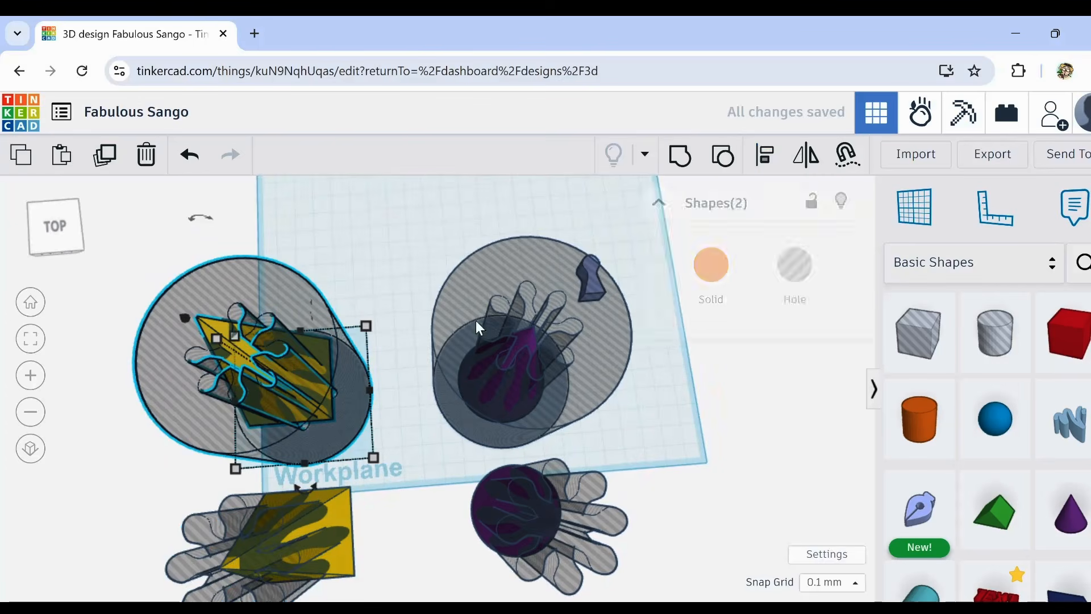
click(764, 157)
click(215, 403)
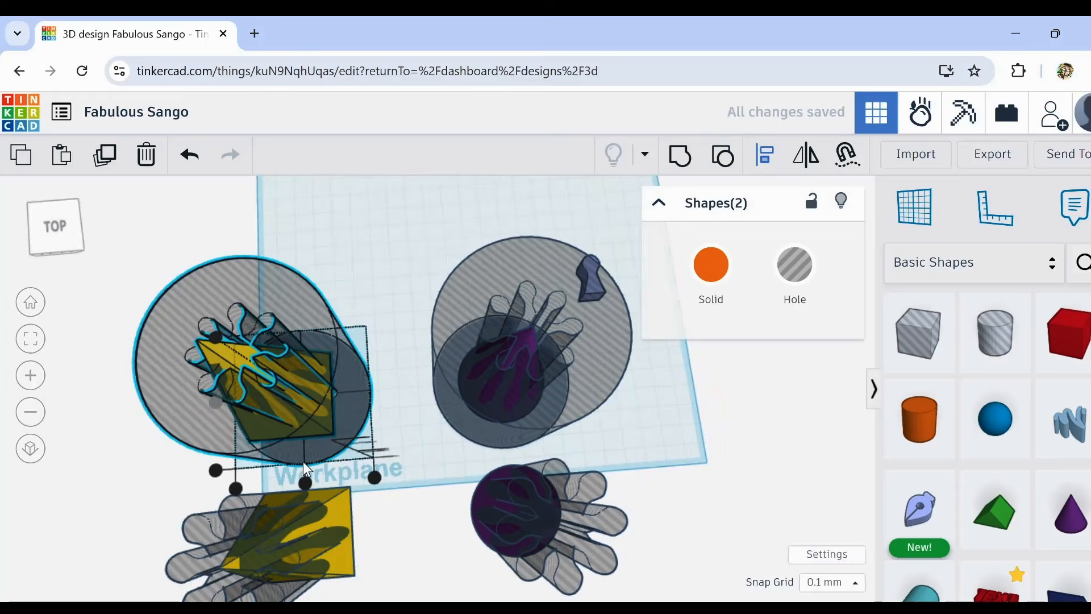
click(309, 485)
Step: Stretch the flower hole over the front yellow pyramid to about 115.9 mm high
right_drag(434, 548, 377, 478)
drag(375, 473, 183, 494)
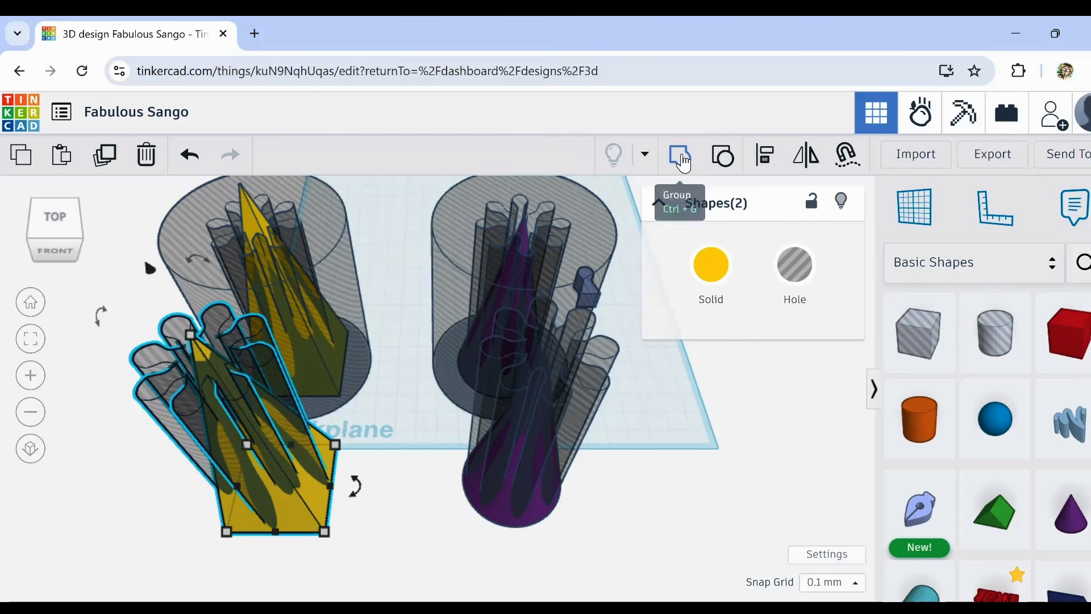
right_drag(383, 555, 364, 536)
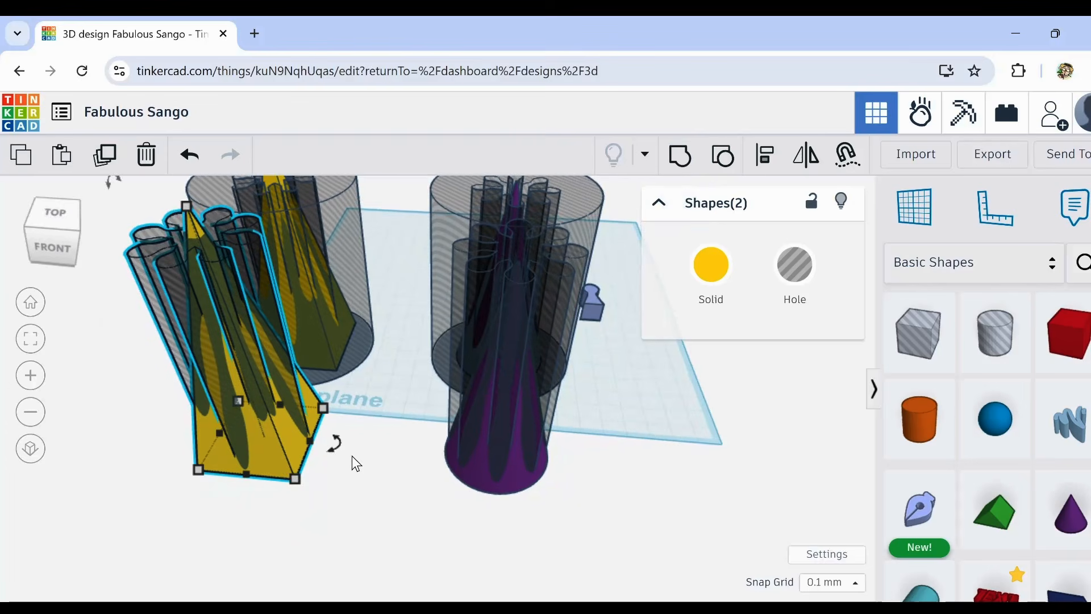
middle_drag(353, 456, 407, 509)
click(238, 398)
click(254, 385)
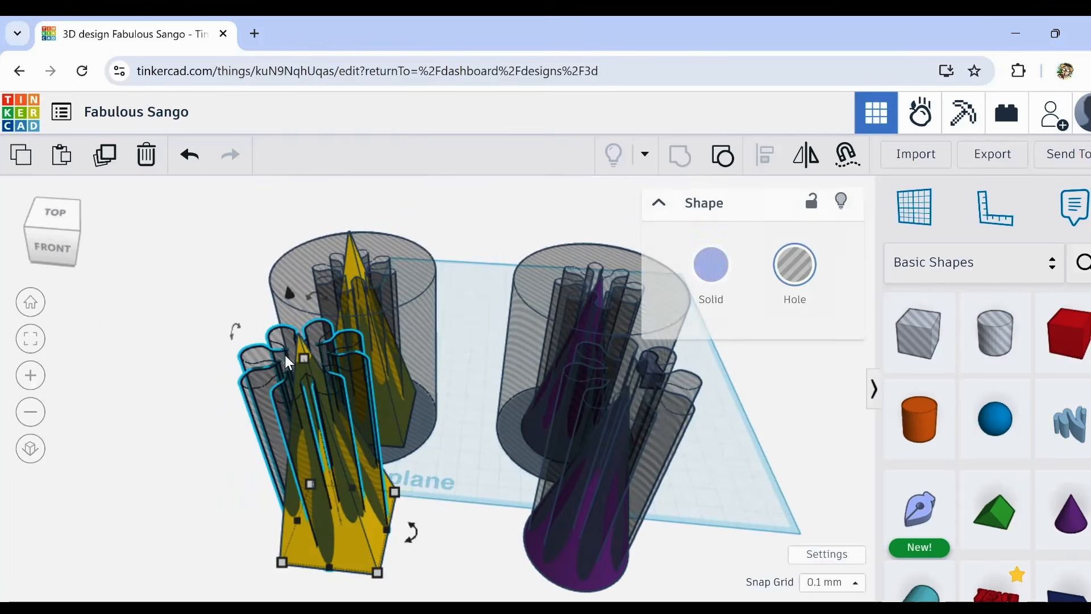
mouse_move(301, 362)
drag(304, 358, 303, 292)
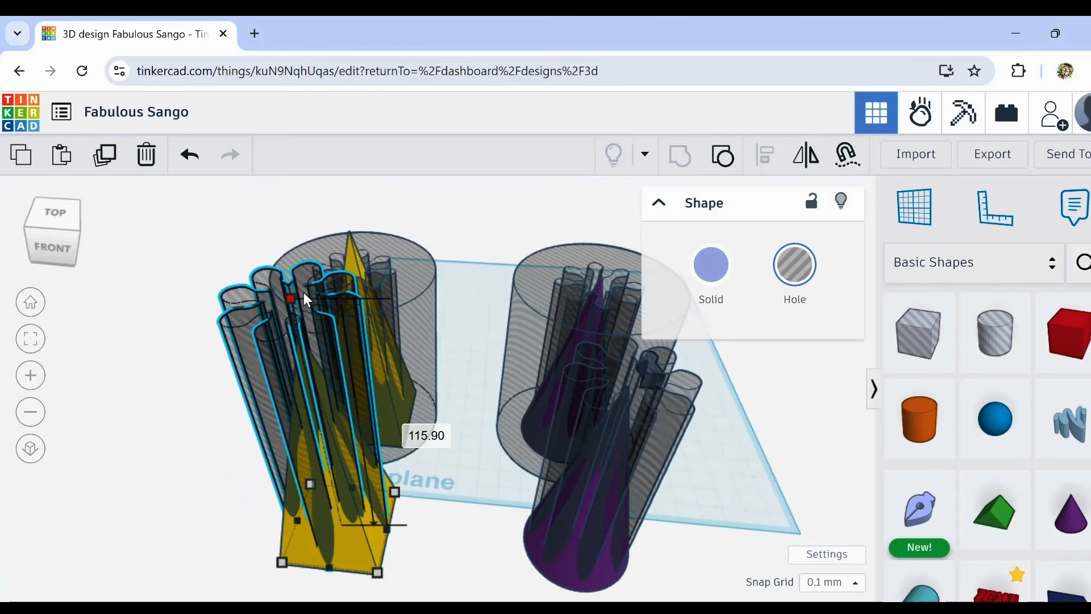
Step: Stretch the cylindrical hole around the rear yellow pyramid taller, past the pyramid's tip
right_drag(633, 490, 379, 316)
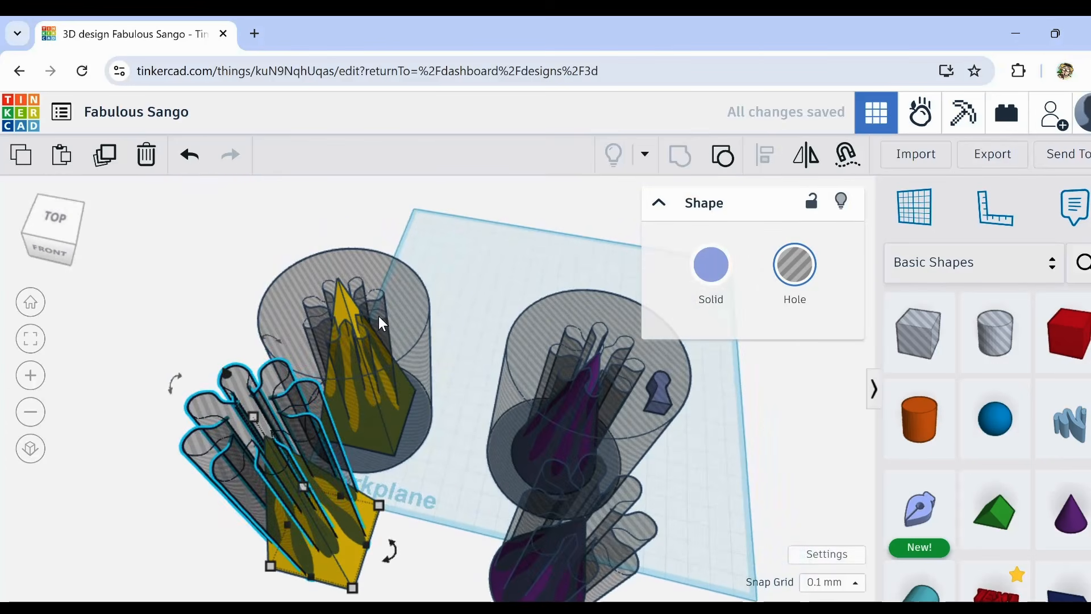
click(381, 316)
drag(347, 305, 339, 276)
Step: Group the front yellow pyramid with its tall flower hole to cut the flower shape out of it
right_drag(432, 455, 429, 493)
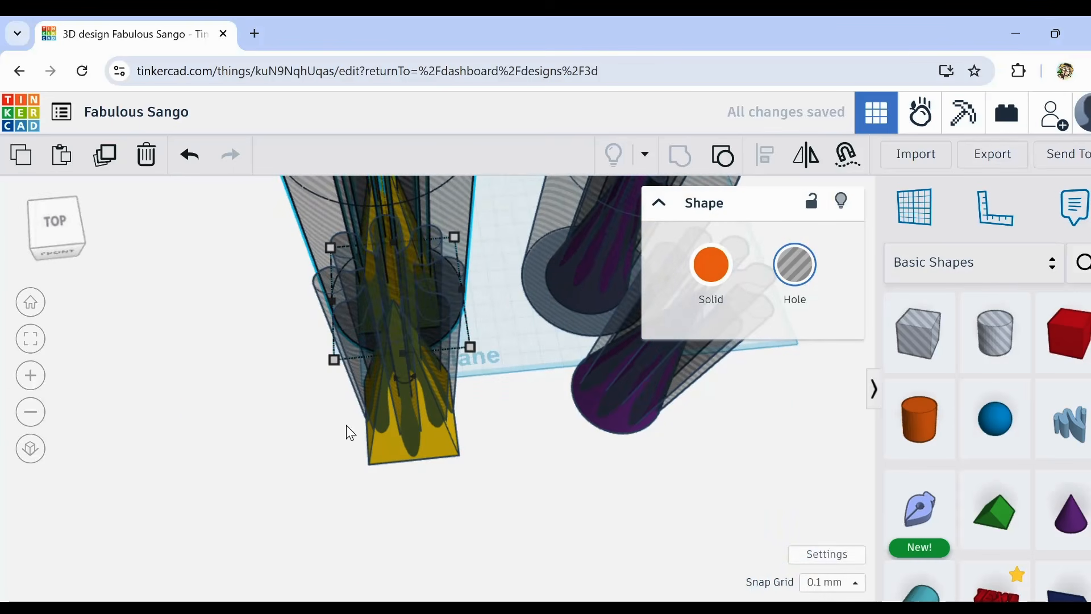
drag(495, 462, 497, 462)
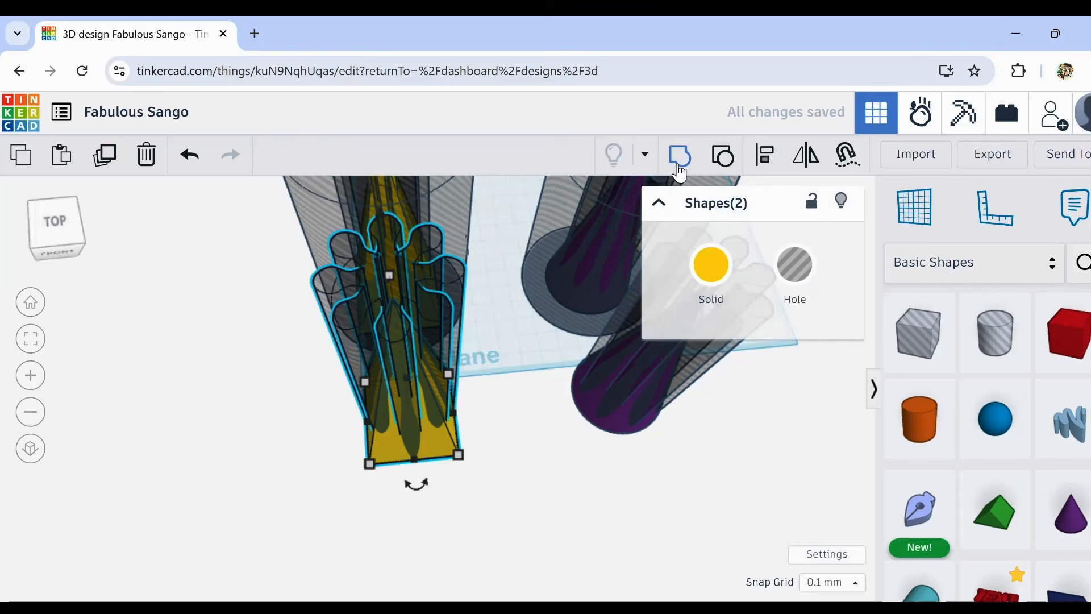
click(679, 166)
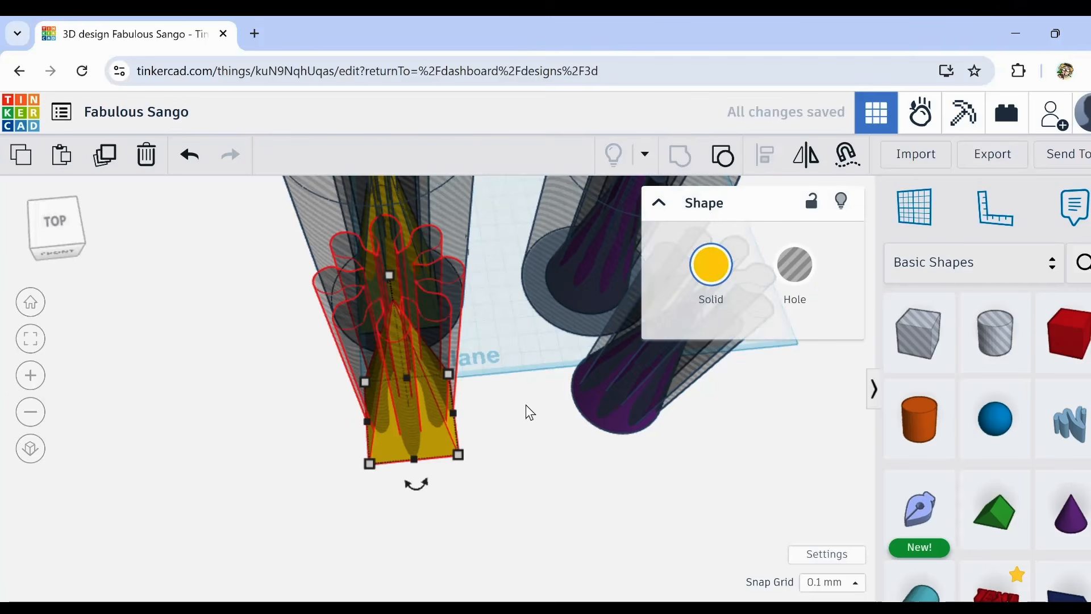
Step: Group the rear yellow pyramid with its surrounding cylindrical hole to carve it into a fluted form
right_drag(506, 488, 492, 327)
drag(352, 356, 354, 357)
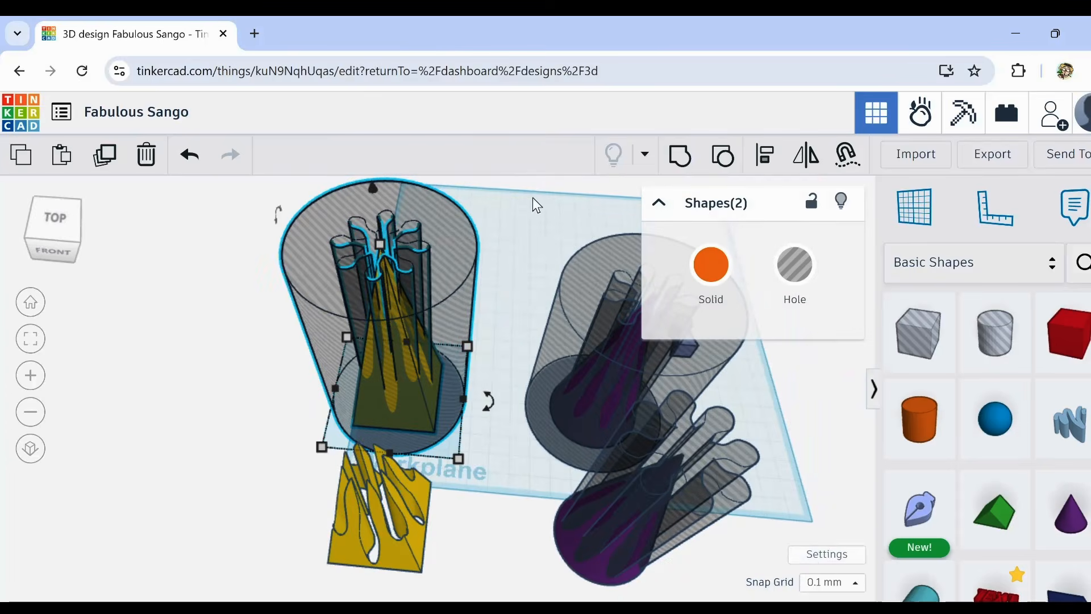
click(681, 159)
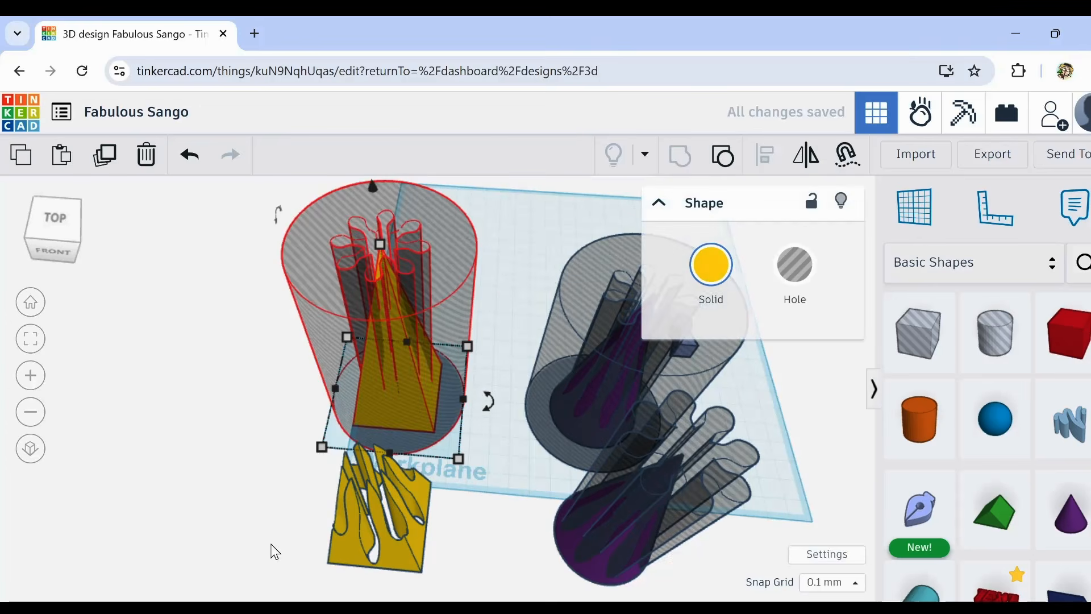
right_drag(276, 552, 353, 464)
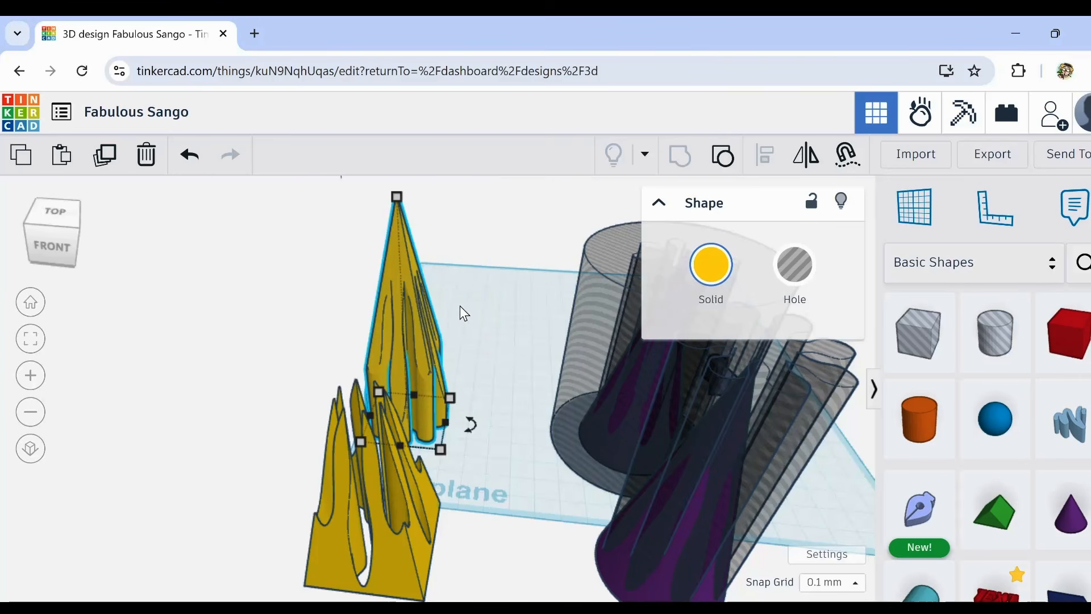
right_drag(461, 309, 415, 282)
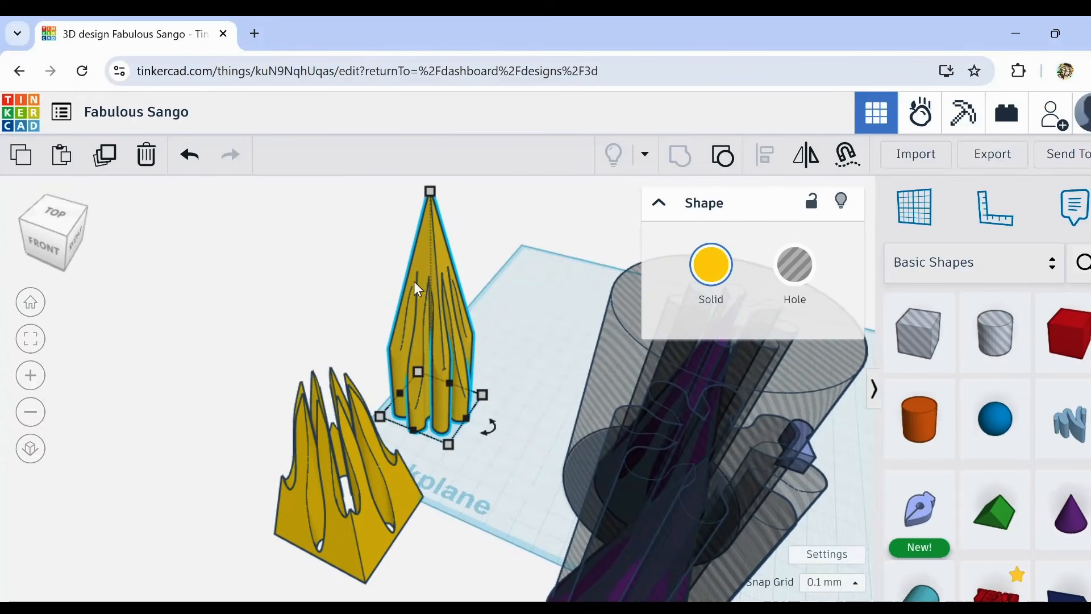
Step: Colour the fluted pyramid magenta
click(714, 281)
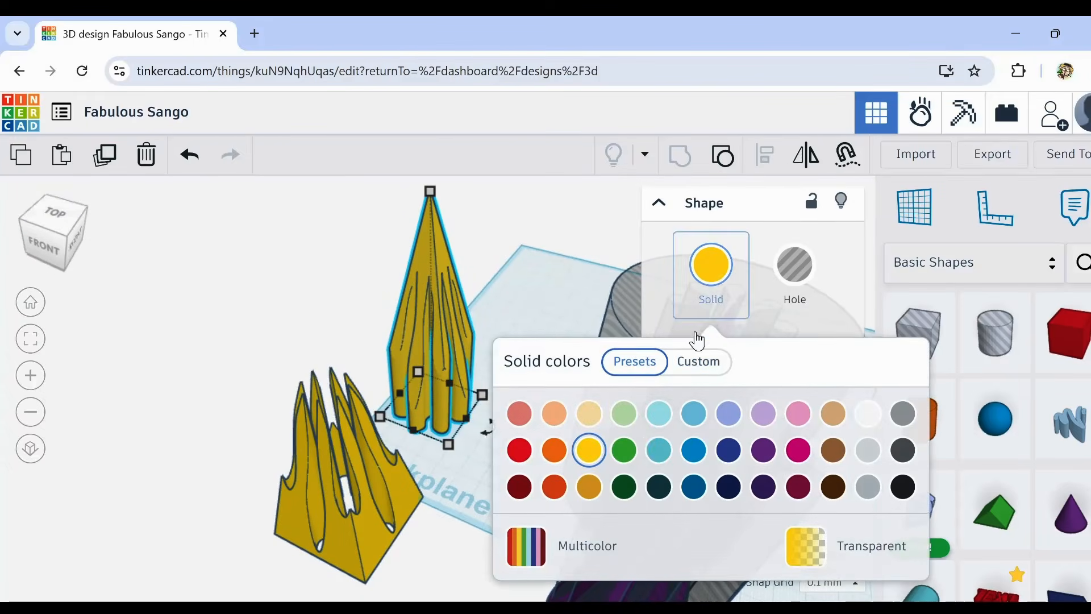
click(624, 451)
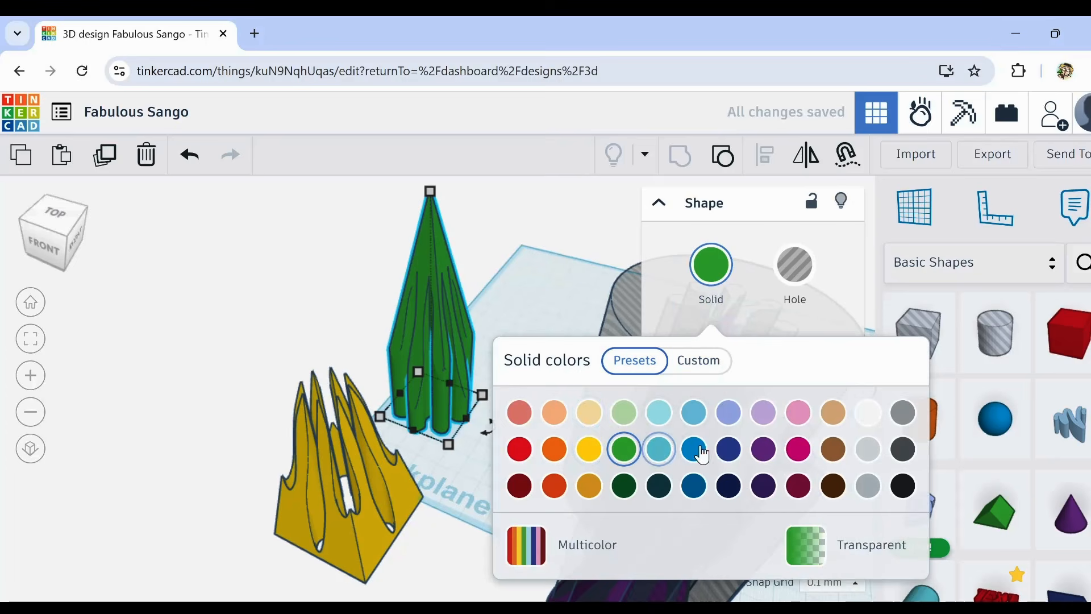
click(799, 450)
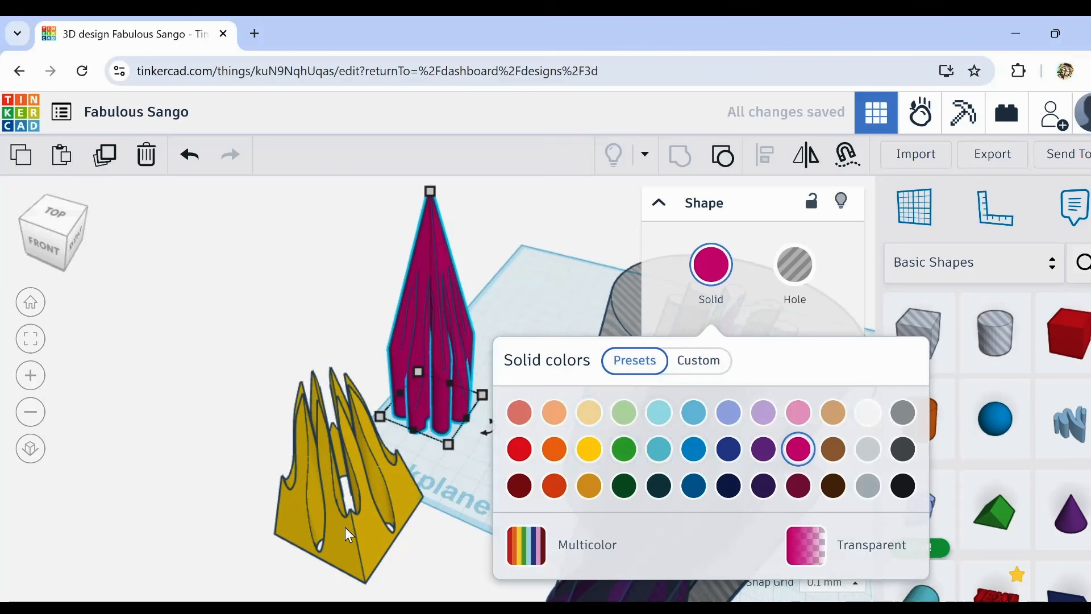
Step: Move the cut yellow pyramid onto the magenta fluted form and centre the two on each other in both horizontal directions
drag(346, 527, 438, 405)
drag(329, 315, 462, 412)
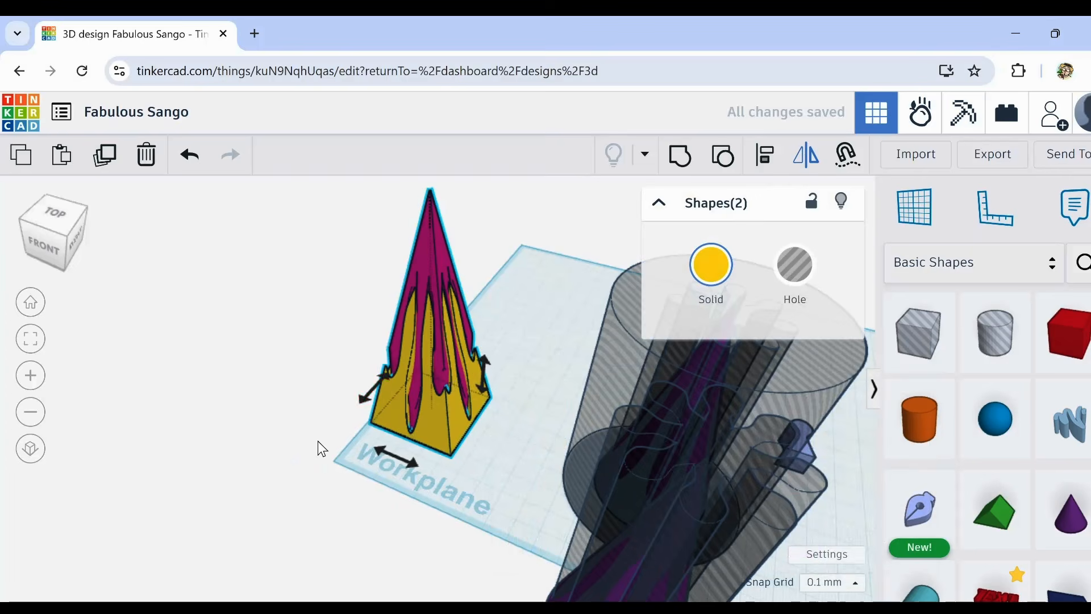
click(762, 162)
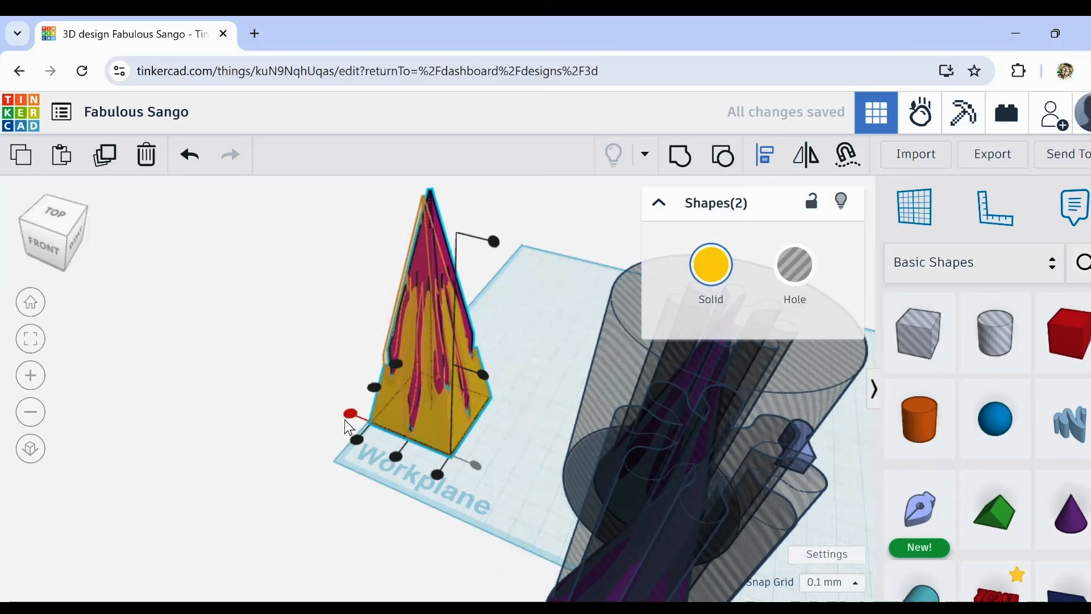
click(372, 388)
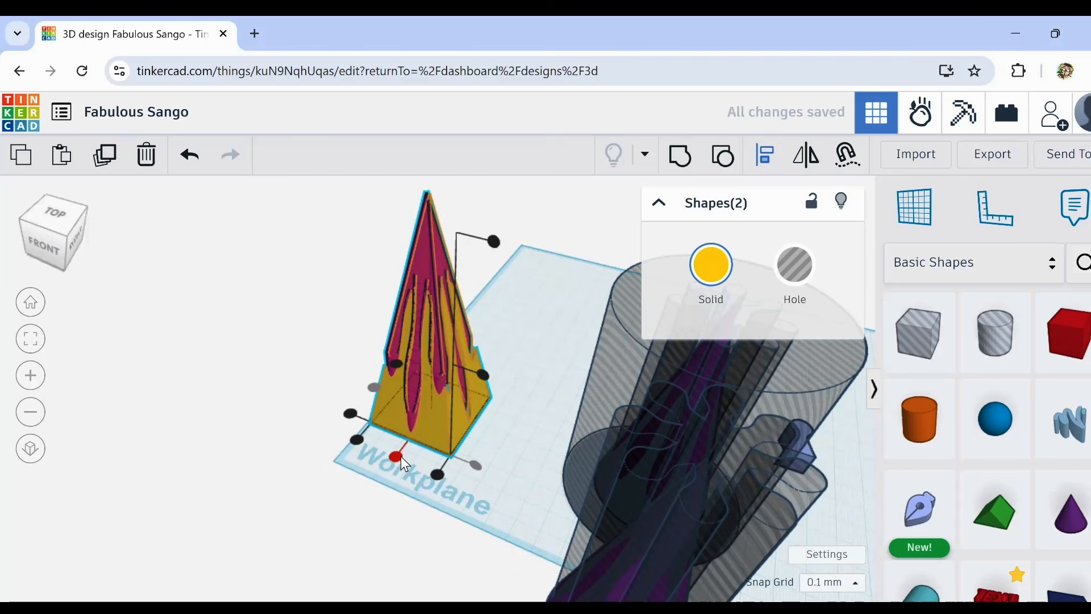
click(396, 455)
click(336, 503)
Step: Lower the magenta fluted form in 0.1 mm steps down through the openings of the yellow pyramid
right_drag(344, 499, 561, 398)
scroll(442, 367, up, 8)
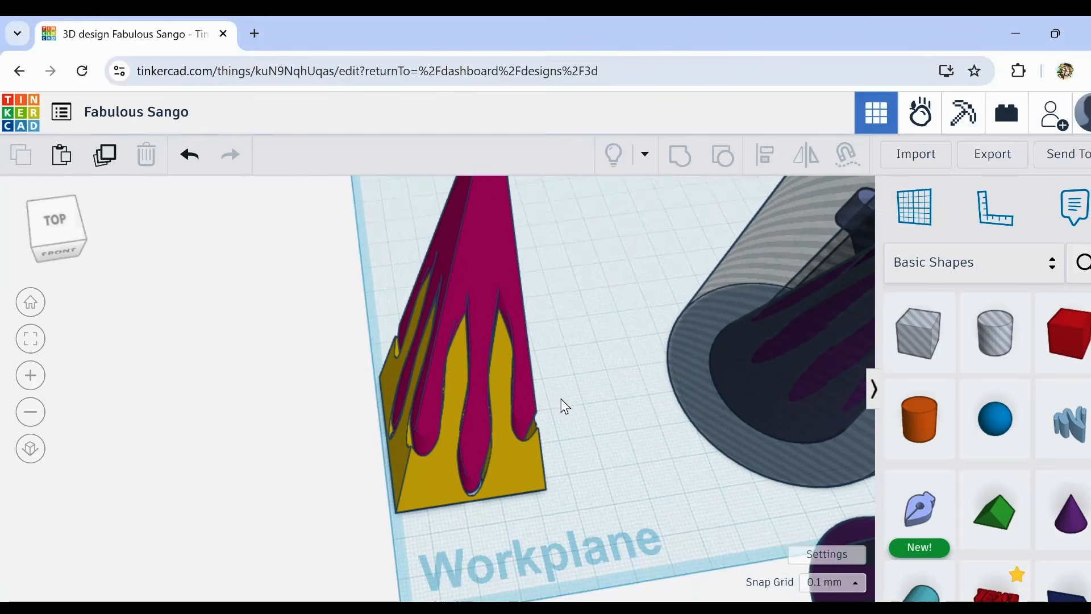
scroll(391, 446, up, 6)
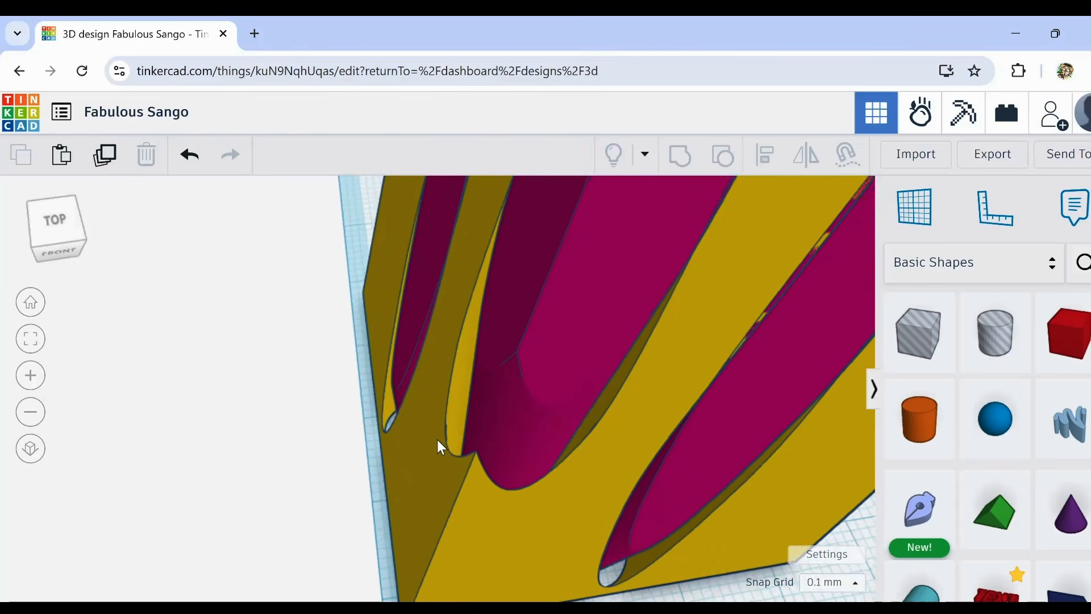
right_drag(438, 438, 390, 431)
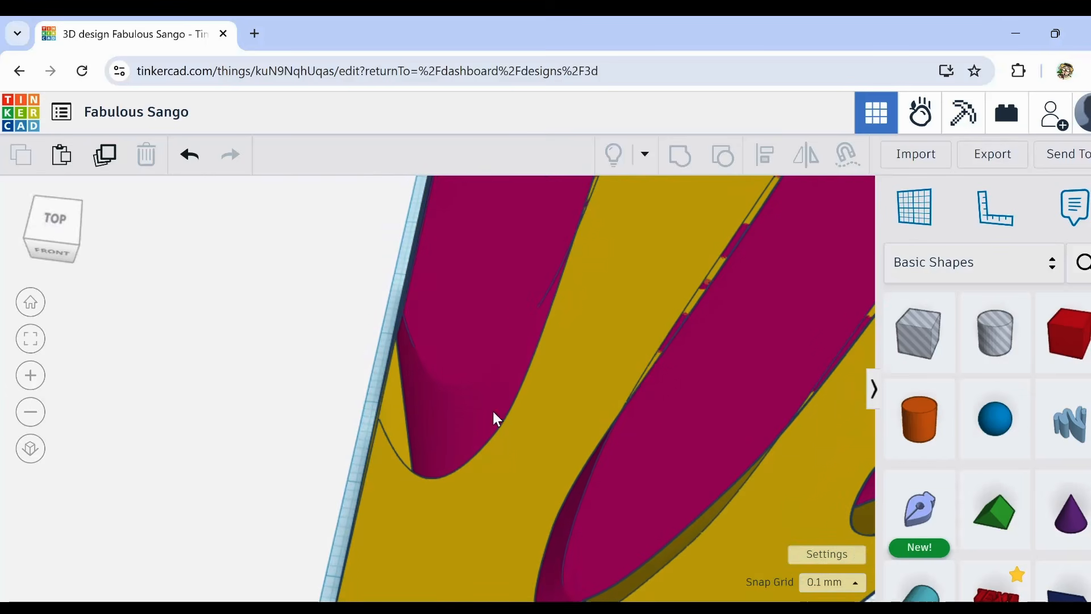
scroll(521, 408, down, 4)
right_drag(522, 408, 540, 421)
click(467, 349)
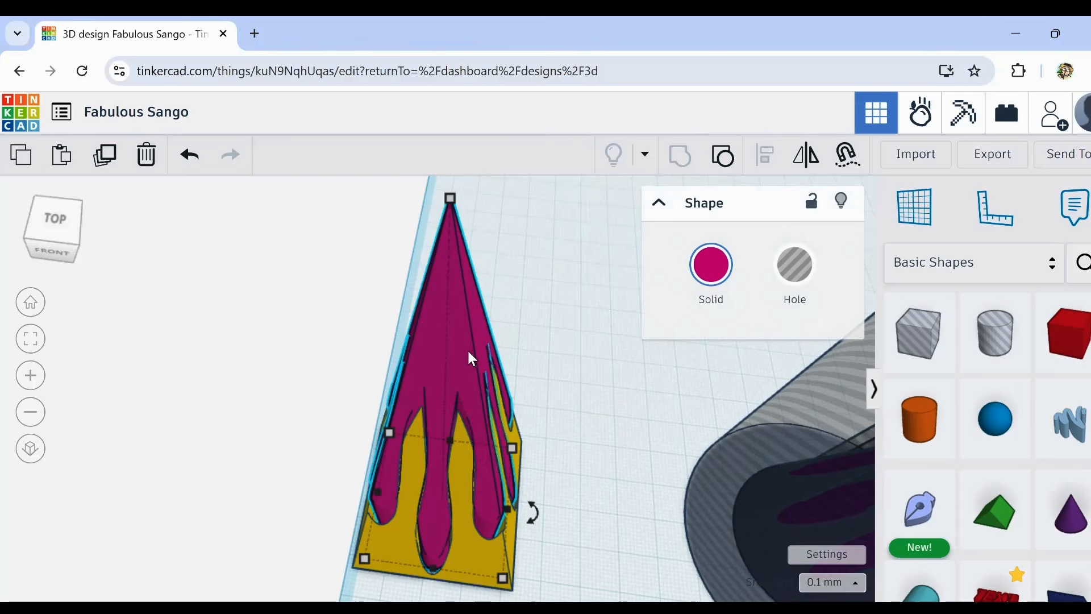
key(ctrl+Down)
key(ctrl+Down)
key(ctrl+Down)
key(ctrl+Down)
key(ctrl+Down)
key(ctrl+Down)
key(ctrl+Down)
key(ctrl+Down)
key(ctrl+Down)
key(ctrl+Down)
key(ctrl+Down)
key(ctrl+Down)
key(ctrl+Down)
key(ctrl+Down)
key(ctrl+Down)
key(ctrl+Down)
key(ctrl+Down)
key(ctrl+Down)
key(ctrl+Down)
key(ctrl+Down)
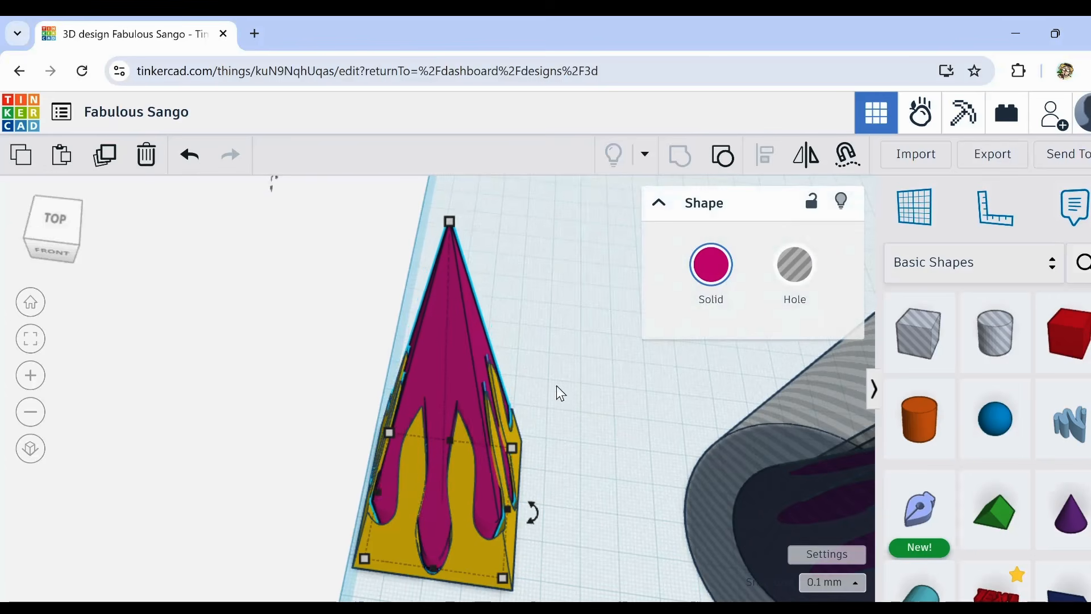
key(ctrl+Down)
key(ctrl+Down)
key(ctrl+Down)
key(ctrl+Down)
key(ctrl+Down)
key(ctrl+Down)
key(ctrl+Down)
key(ctrl+Down)
key(ctrl+Down)
key(ctrl+Down)
key(ctrl+Down)
key(ctrl+Down)
key(ctrl+Down)
key(ctrl+Down)
key(ctrl+Down)
key(ctrl+Down)
key(ctrl+Down)
key(ctrl+Down)
key(ctrl+Down)
key(ctrl+Down)
key(ctrl+Down)
key(ctrl+Down)
key(ctrl+Down)
key(ctrl+Down)
key(ctrl+Down)
key(ctrl+Down)
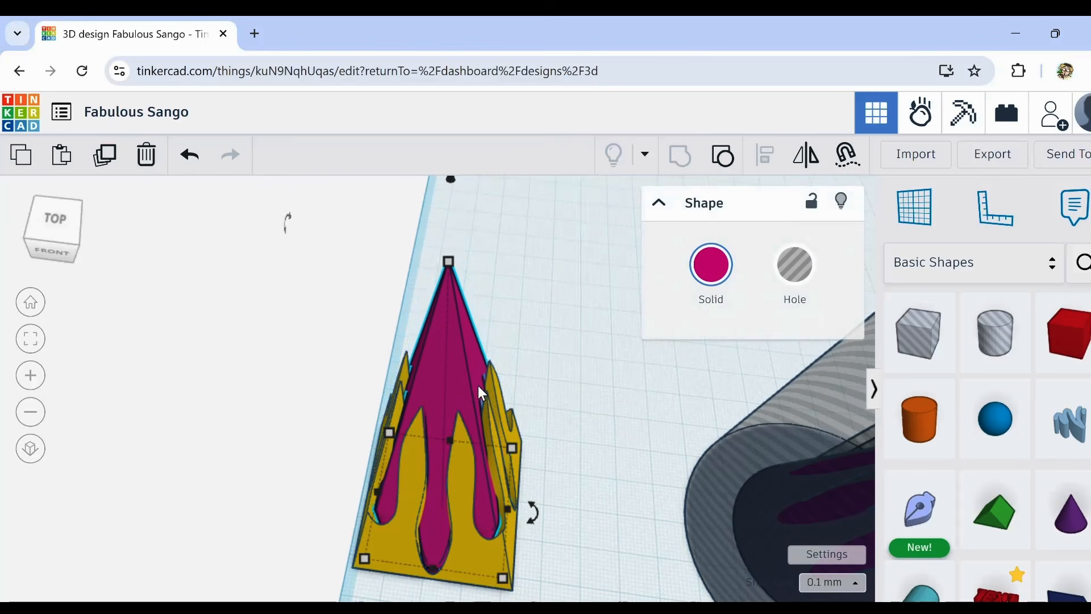
key(ctrl+Down)
key(ctrl+Down)
right_drag(503, 342, 500, 380)
key(ctrl+Down)
key(ctrl+Down)
key(ctrl+Down)
key(ctrl+Down)
key(ctrl+Down)
key(ctrl+Down)
key(ctrl+Down)
key(ctrl+Down)
key(ctrl+Down)
key(ctrl+Down)
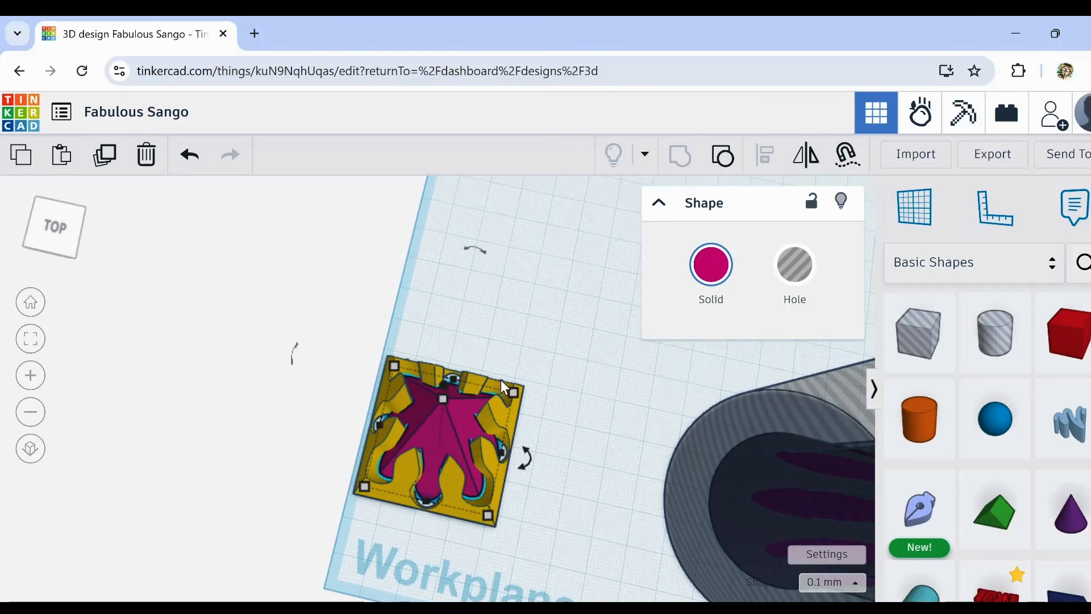
key(ctrl+Down)
key(ctrl+Down)
key(ctrl+Down)
key(ctrl+Down)
key(ctrl+Down)
key(ctrl+Down)
key(ctrl+Down)
key(ctrl+Down)
key(ctrl+Down)
key(ctrl+Down)
key(ctrl+Down)
key(ctrl+Down)
right_drag(536, 422, 480, 458)
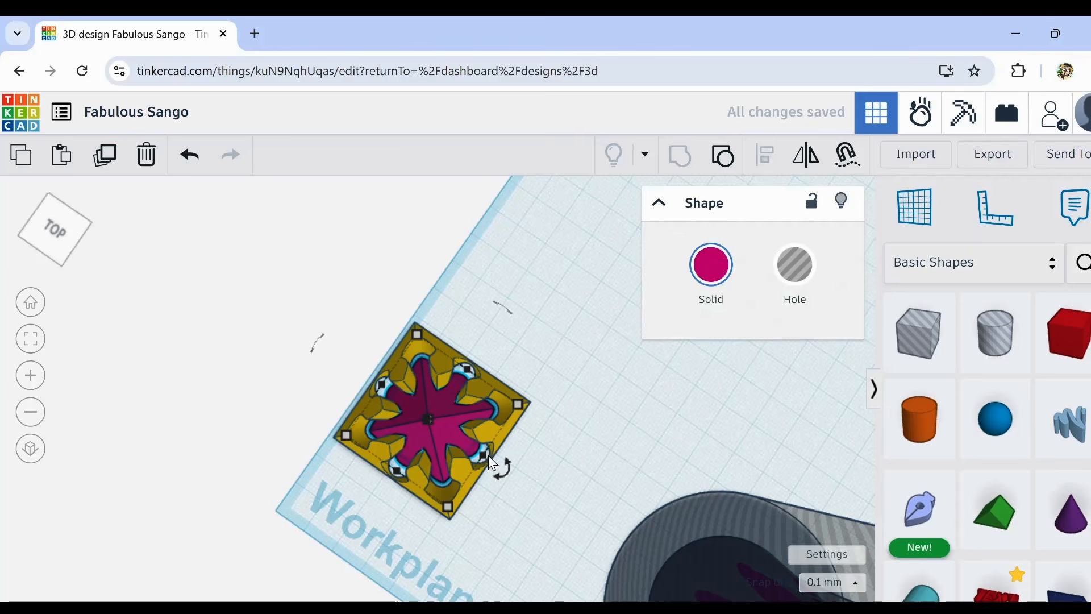
Step: Set the snap grid to 1.0 mm and raise the magenta fluted form until it clears the yellow pyramid's tips
click(854, 581)
click(835, 476)
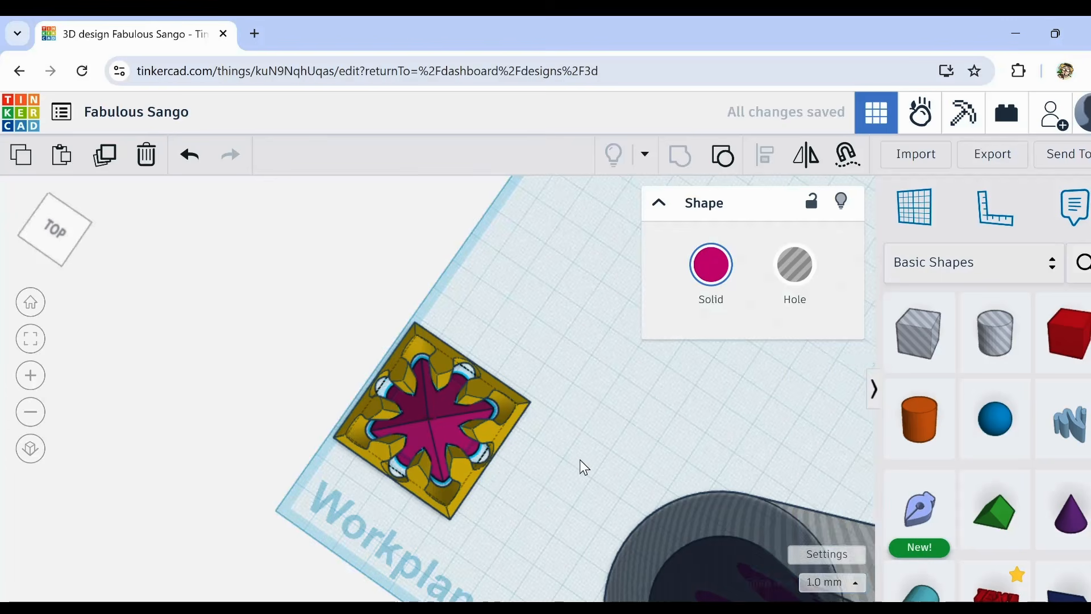
right_drag(579, 459, 574, 389)
key(ctrl+Up)
key(ctrl+Up)
key(ctrl+Up)
key(ctrl+Up)
key(ctrl+Up)
key(ctrl+Up)
key(ctrl+Up)
key(ctrl+Up)
key(ctrl+Up)
key(ctrl+Up)
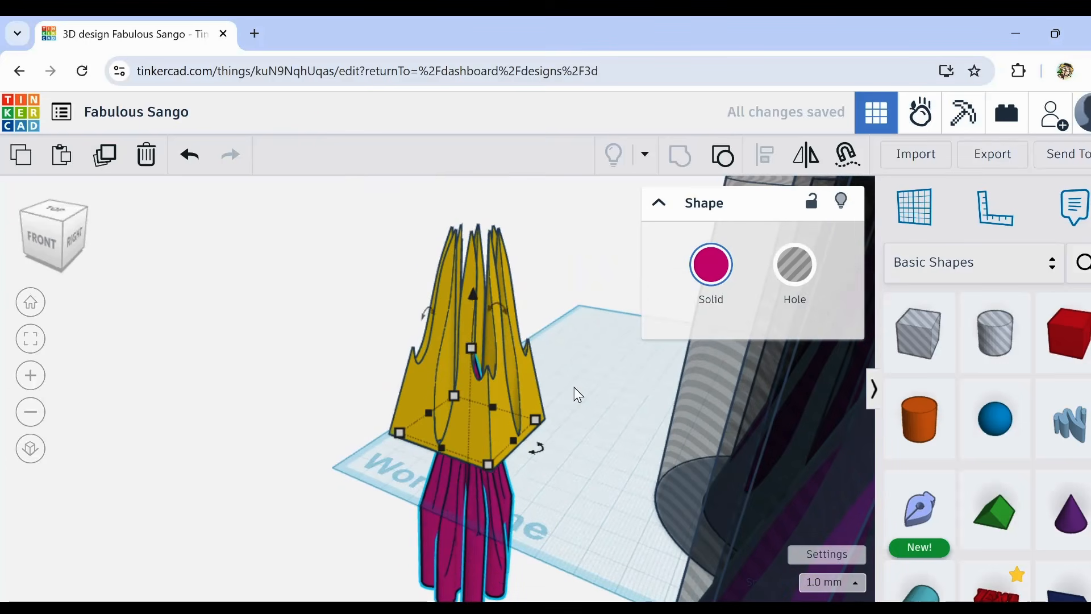
key(ctrl+Up)
key(ctrl+Up)
key(ctrl+Up)
key(ctrl+Up)
key(ctrl+Up)
key(ctrl+Up)
key(ctrl+Up)
key(ctrl+Up)
key(ctrl+Up)
key(ctrl+Up)
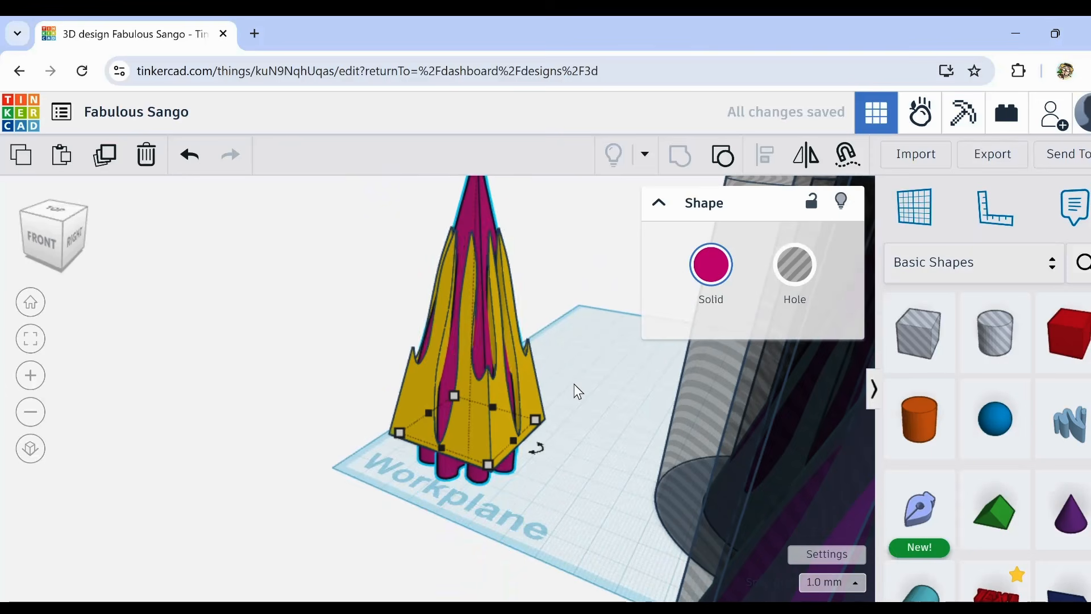
key(ctrl+Up)
key(ctrl+Up)
key(ctrl+Up)
key(ctrl+Up)
key(ctrl+Up)
key(ctrl+Up)
key(ctrl+Up)
key(ctrl+Up)
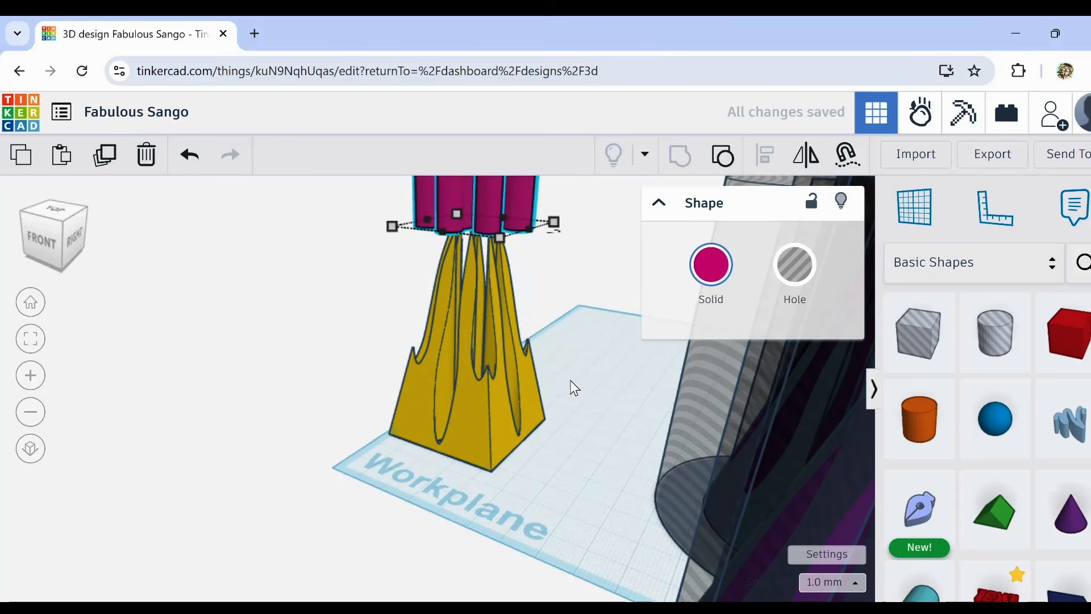
Step: Lower the magenta fluted form in 1.0 mm steps back into the yellow pyramid until its flutes sit in the grooves
key(ctrl+Down)
key(ctrl+Down)
key(ctrl+Down)
key(ctrl+Down)
key(ctrl+Down)
key(ctrl+Down)
key(ctrl+Down)
key(ctrl+Down)
key(ctrl+Down)
key(ctrl+Down)
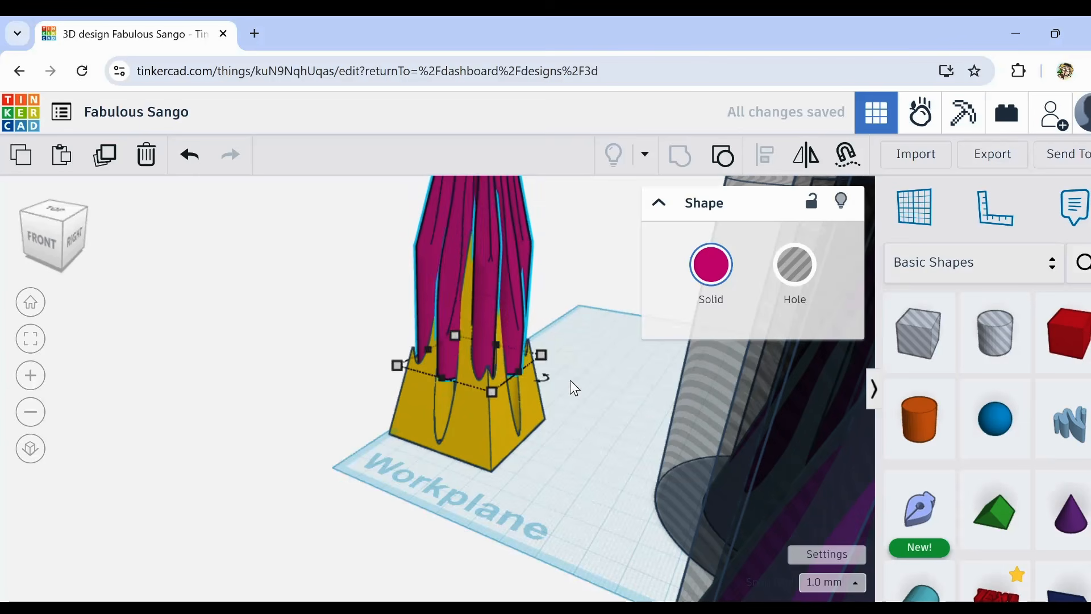
key(ctrl+Down)
key(ctrl+Down)
key(ctrl+Down)
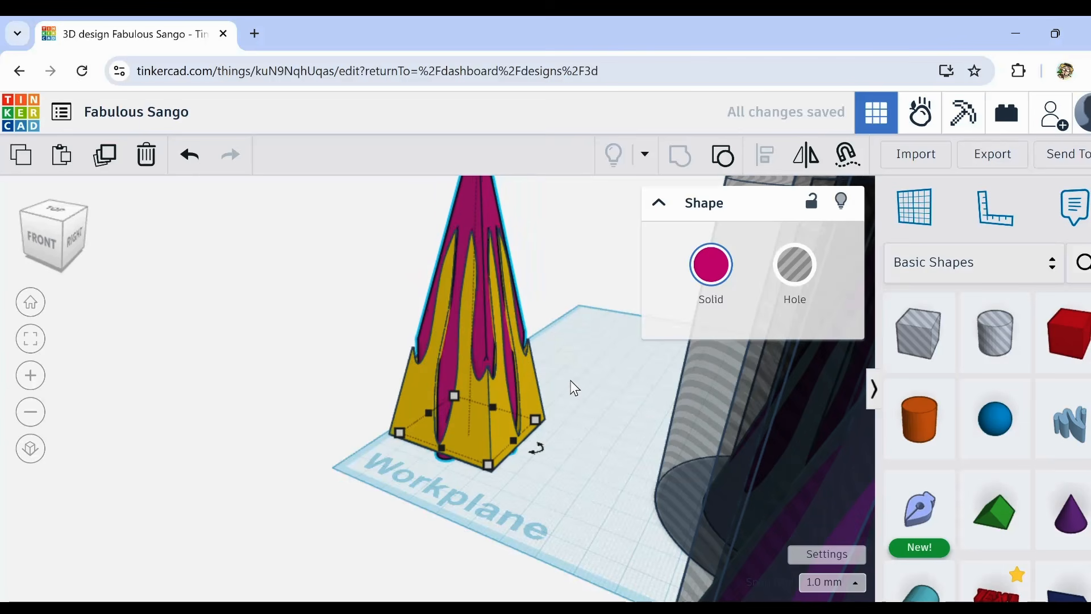
key(ctrl+Up)
key(ctrl+Up)
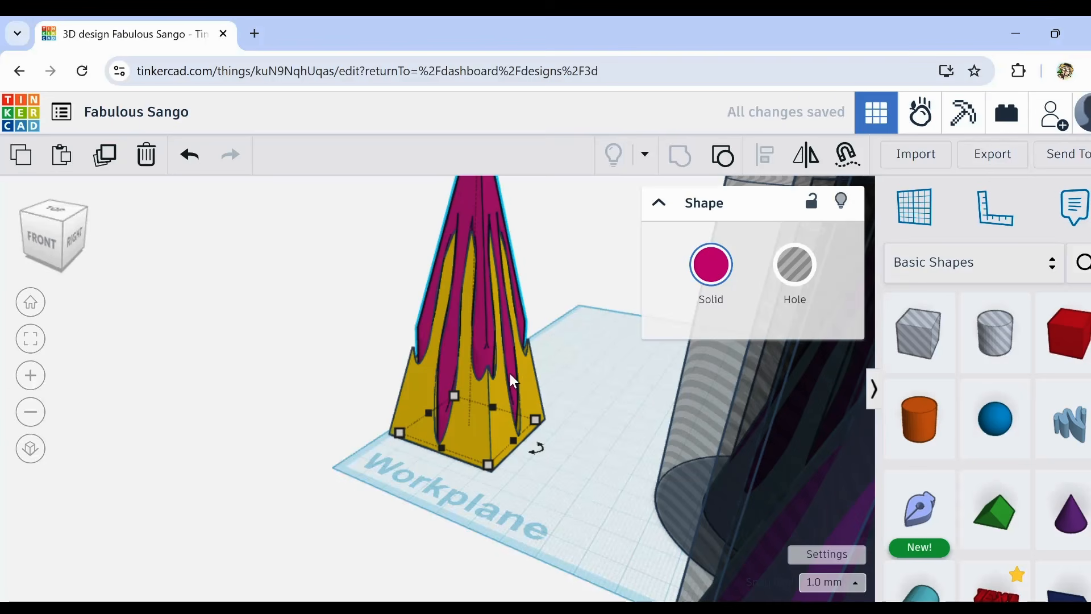
Step: Examine the fit between the magenta flutes and the yellow pyramid's grooves up close
right_drag(339, 502, 529, 529)
scroll(530, 340, up, 4)
right_drag(552, 326, 439, 437)
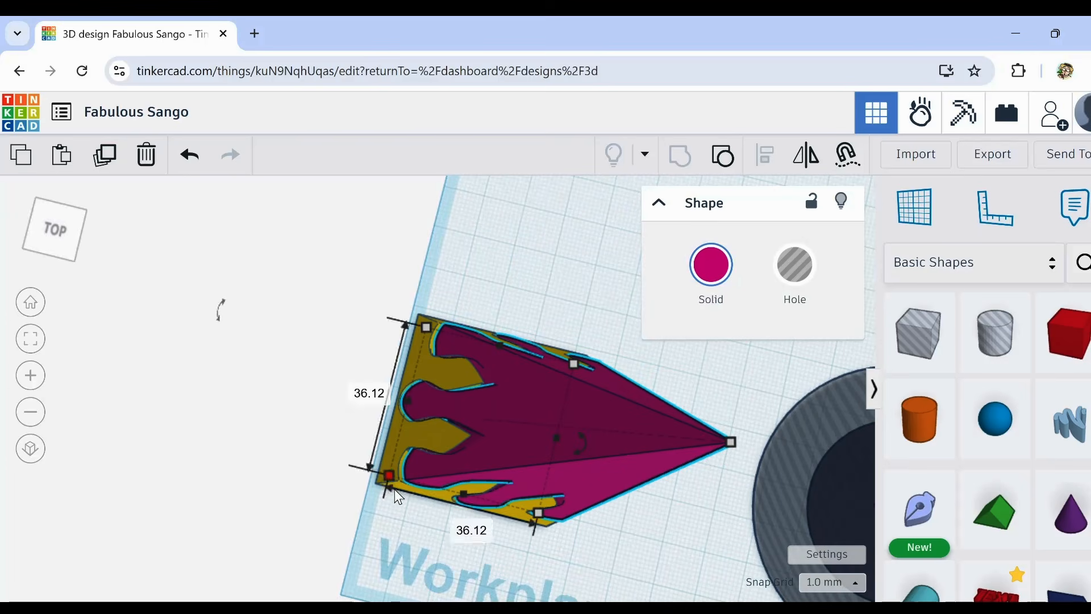
scroll(396, 484, up, 5)
right_drag(407, 465, 444, 435)
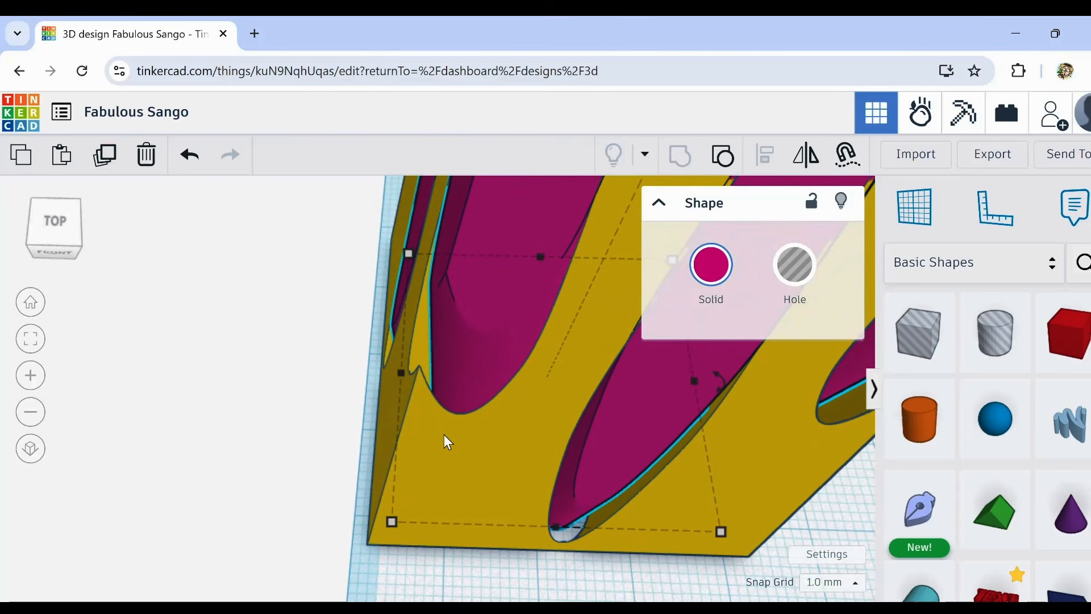
scroll(445, 434, down, 6)
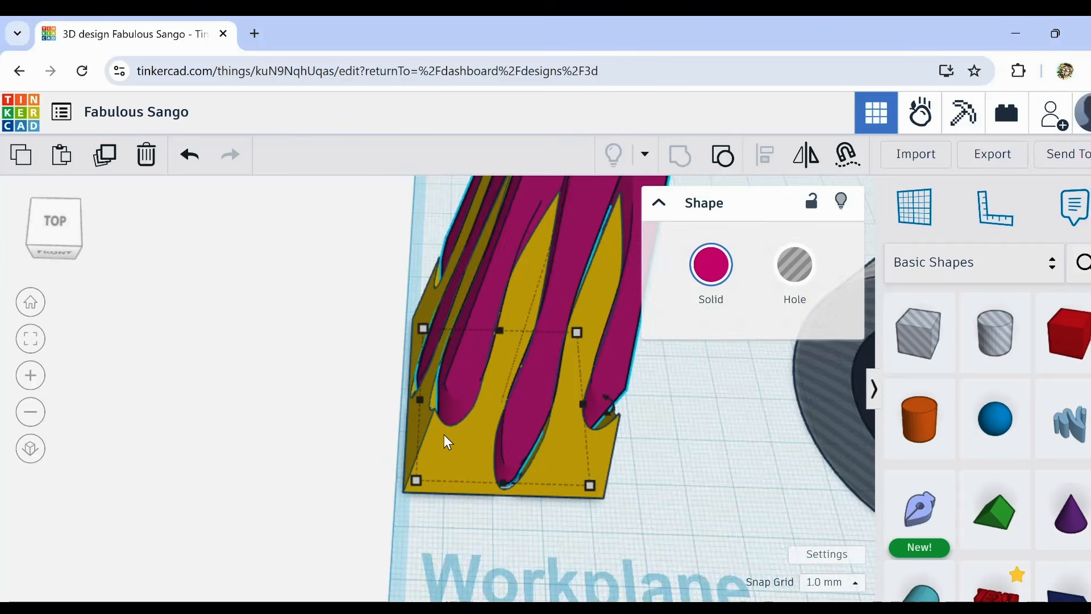
middle_drag(615, 509, 475, 418)
click(461, 459)
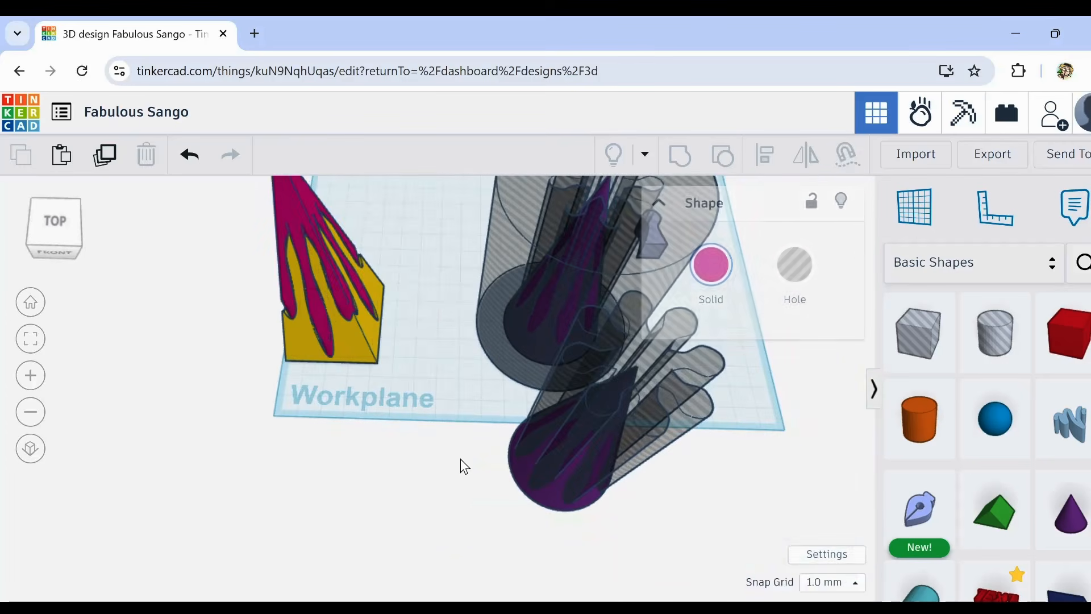
Step: Group the front purple cone with its tall flower hole to cut the flower shape out of it
right_drag(462, 460, 383, 460)
scroll(459, 397, down, 4)
drag(385, 458, 481, 519)
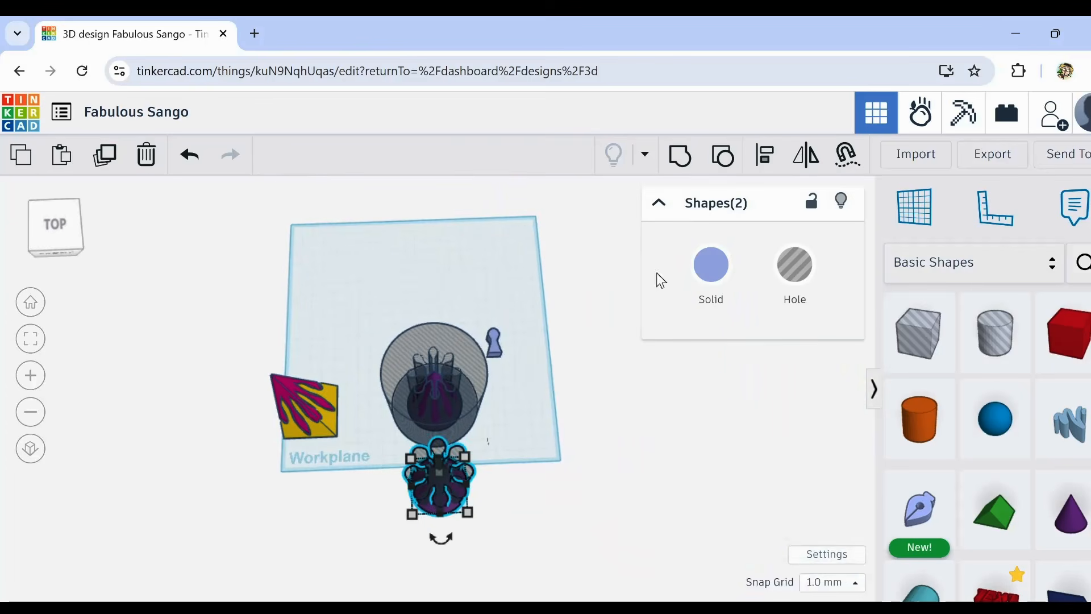
click(681, 156)
right_drag(511, 482, 486, 427)
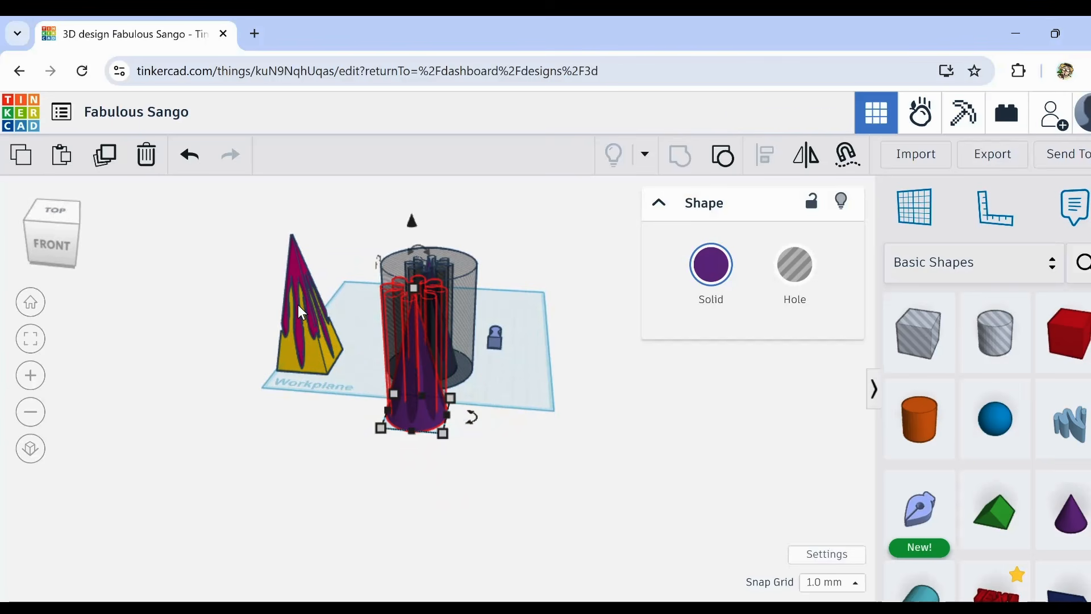
scroll(300, 304, up, 5)
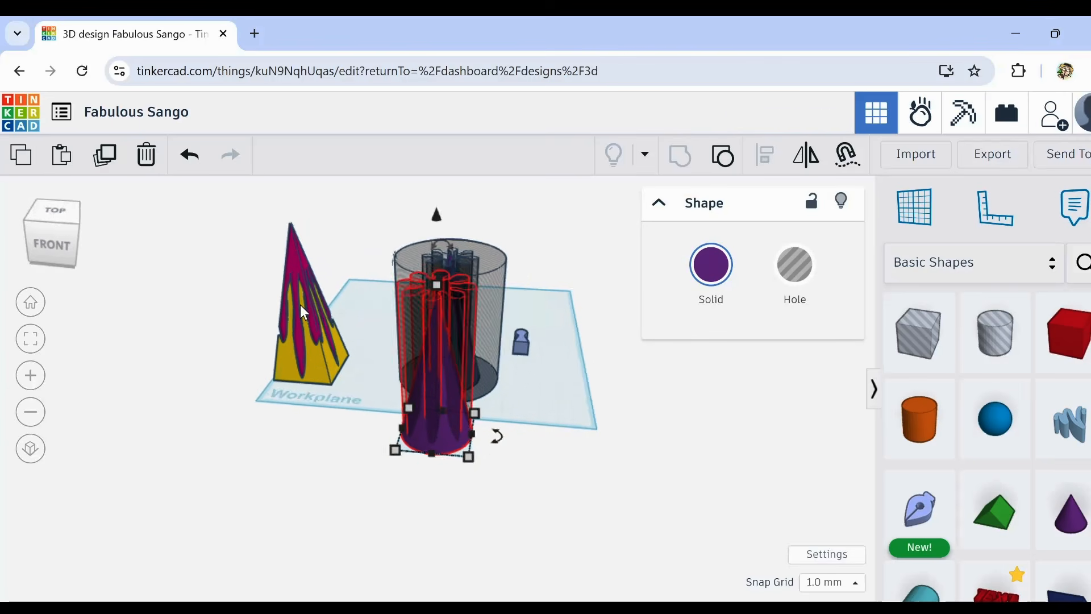
scroll(300, 304, up, 5)
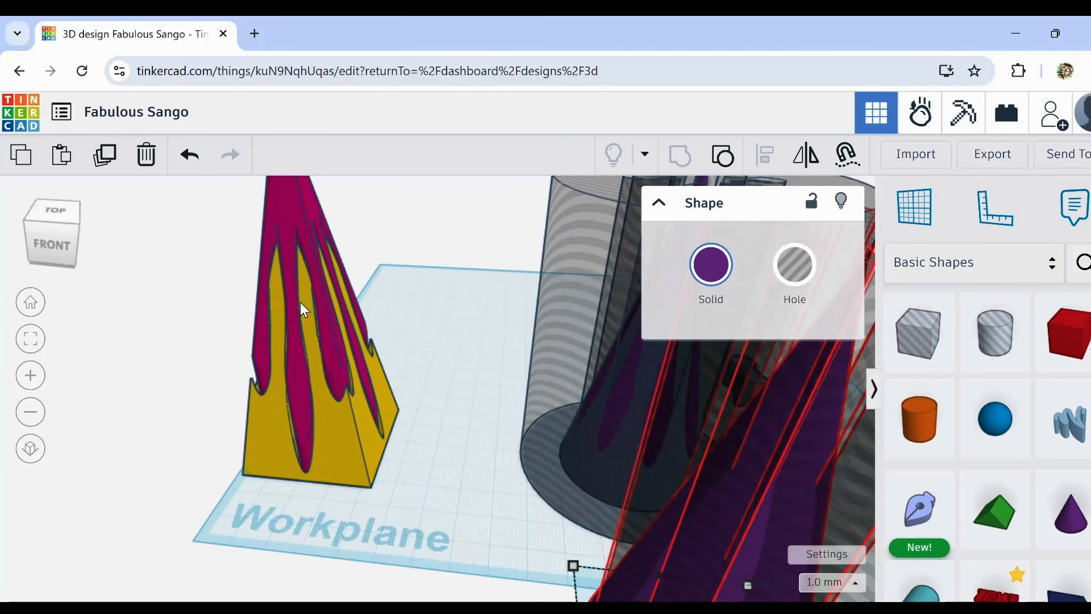
right_drag(310, 324, 315, 412)
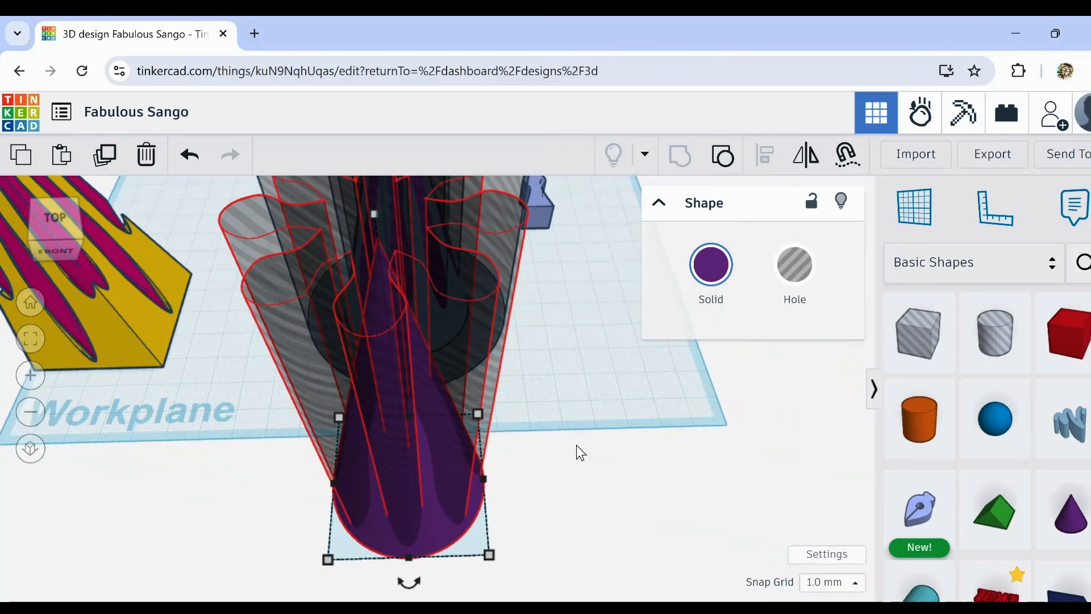
scroll(576, 445, down, 5)
right_drag(573, 442, 553, 452)
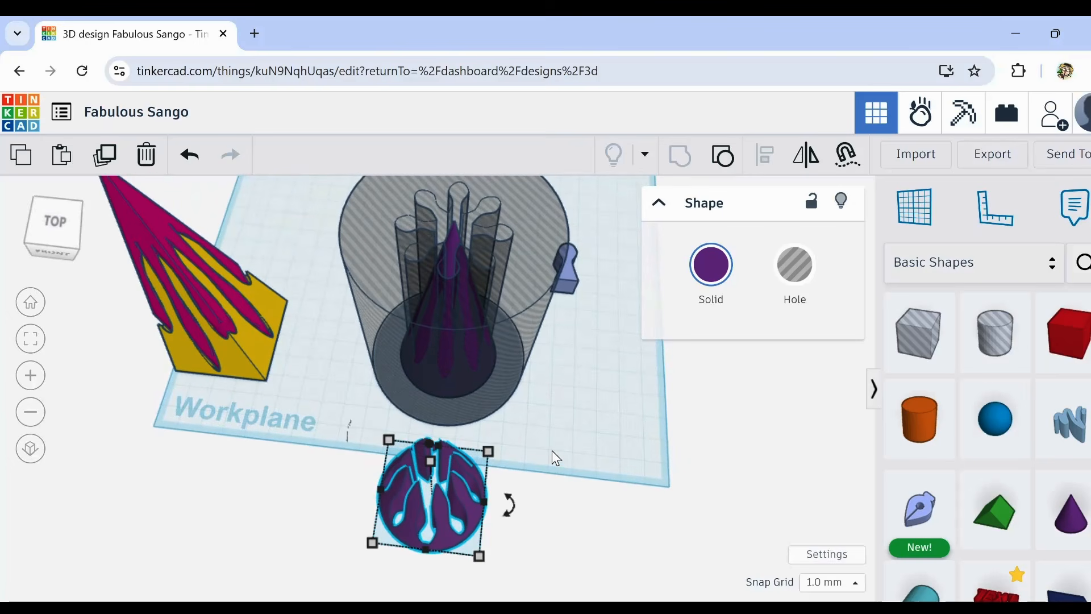
Step: Undo the front purple cone's cut and place a shortened, solid copy of its flower hole beside the workplane
click(188, 162)
right_drag(600, 571, 569, 532)
click(395, 282)
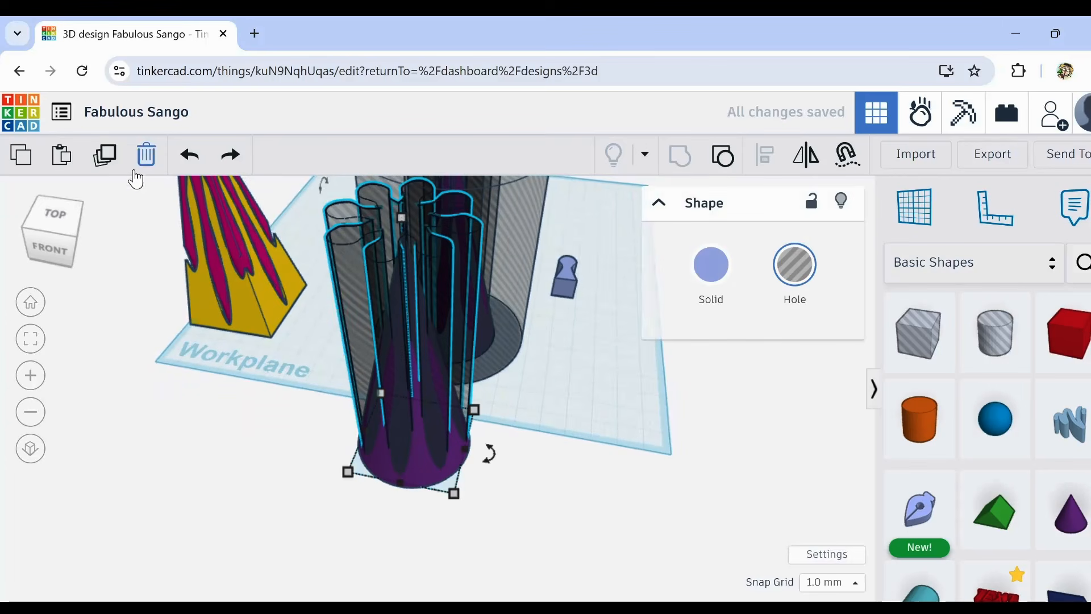
click(105, 157)
drag(380, 322, 608, 264)
drag(625, 225, 768, 382)
click(703, 279)
click(341, 503)
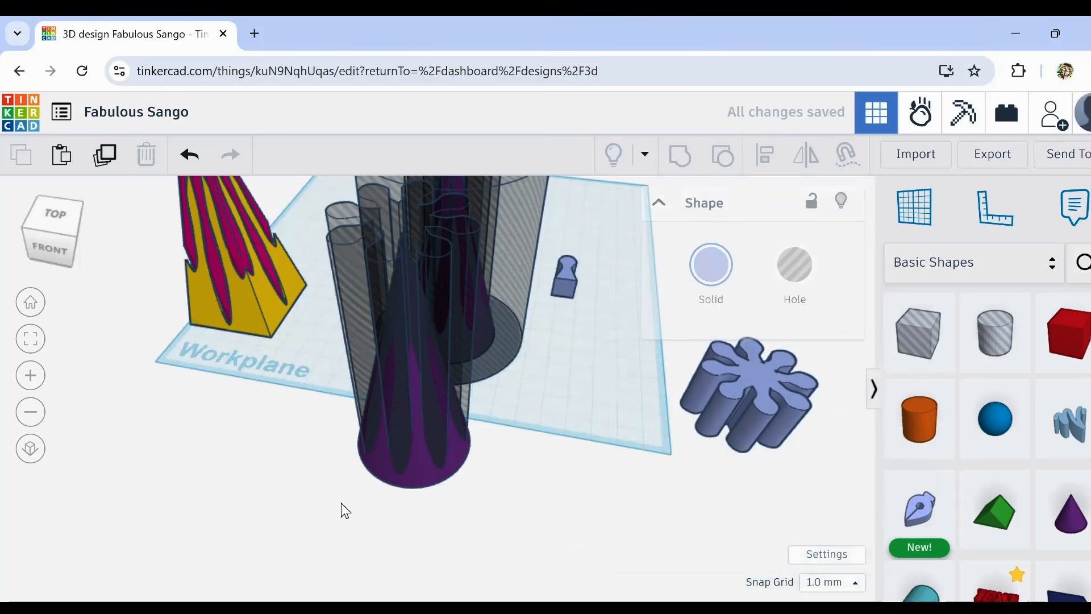
Step: Group the front purple cone with its tall flower hole and place a copy of the large cylinder hole beside the workplane
drag(302, 392, 568, 532)
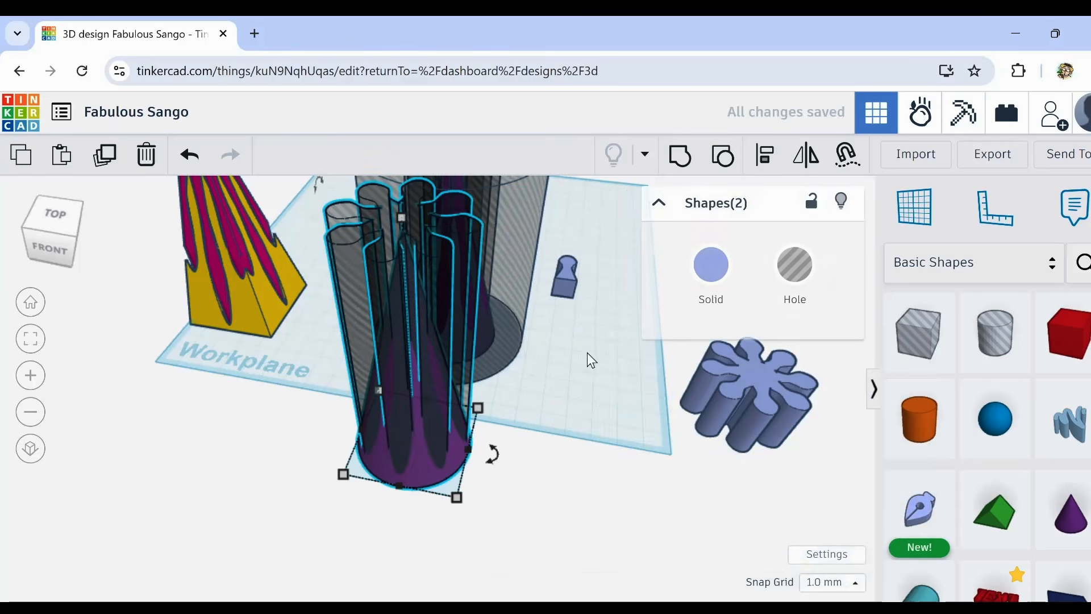
click(679, 156)
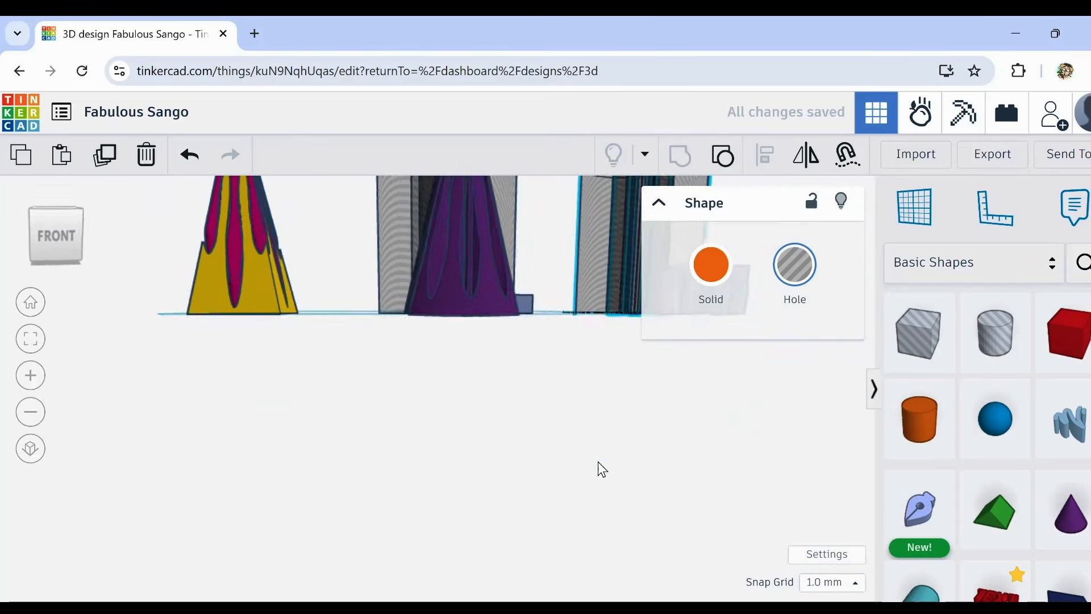
right_drag(598, 461, 541, 505)
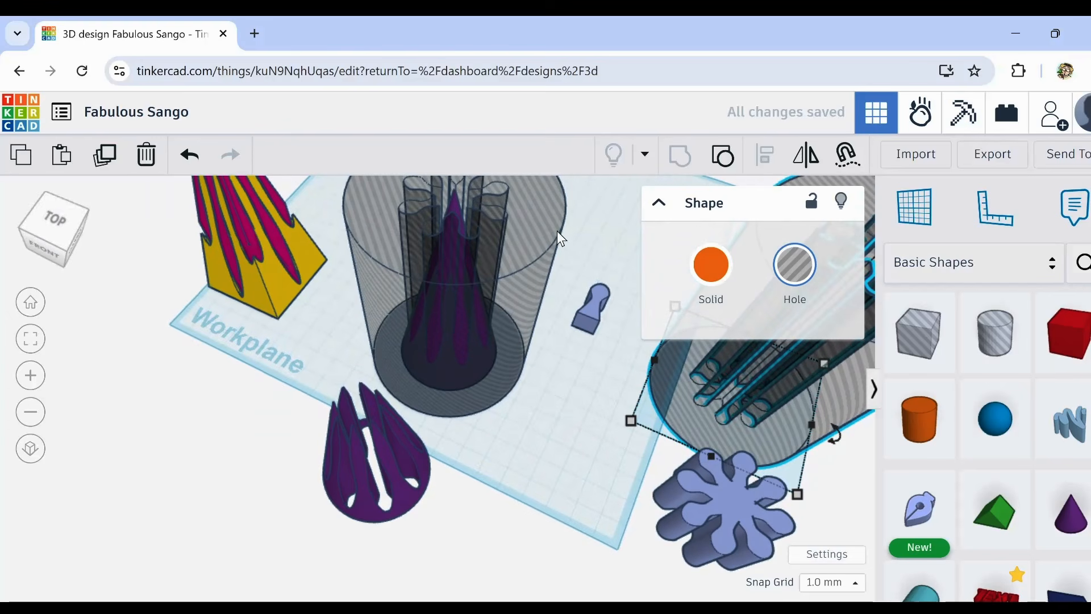
Step: Group the rear purple cone with its surrounding flower-cut cylinder hole and color the resulting fluted form green
drag(562, 242, 528, 329)
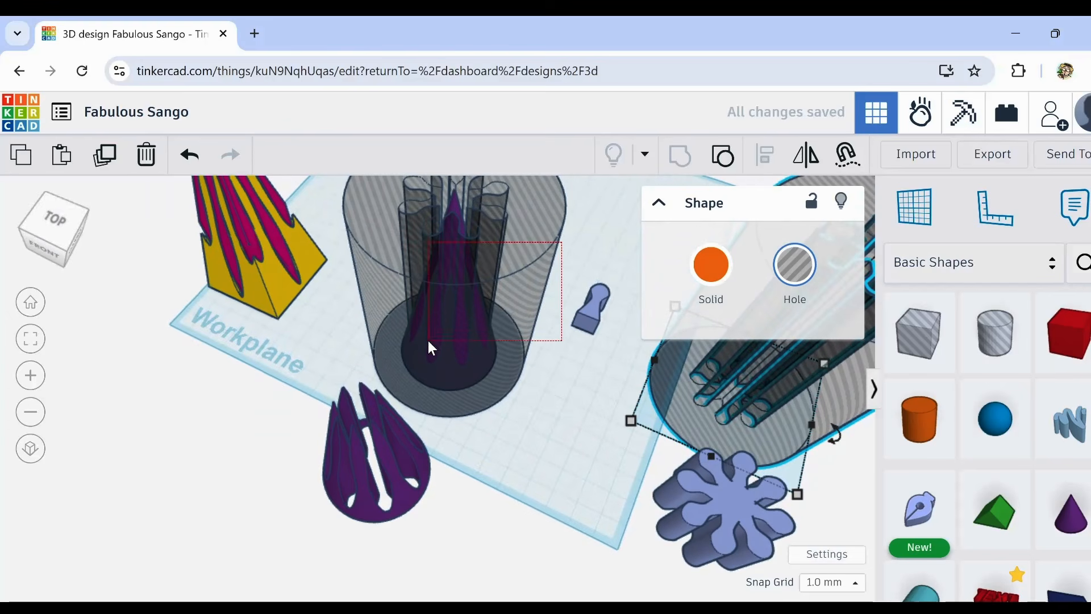
drag(429, 341, 428, 344)
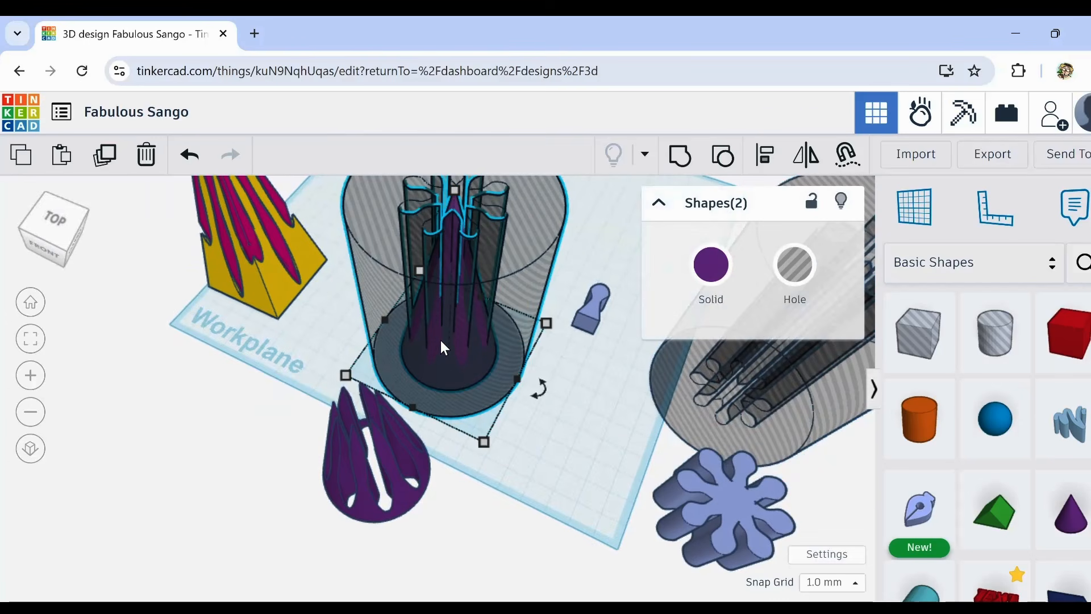
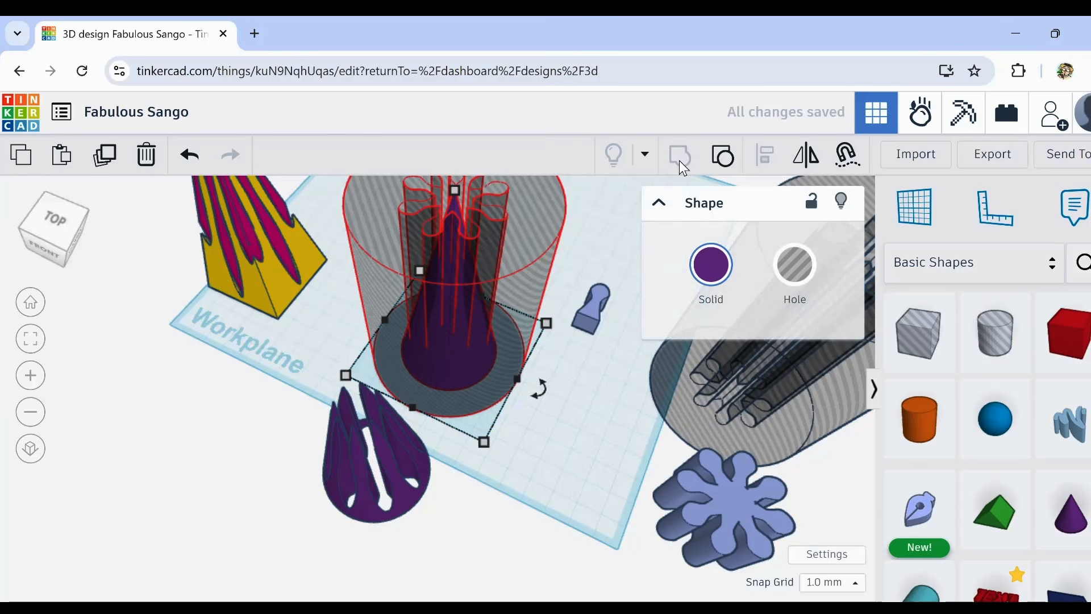
right_drag(612, 324, 631, 436)
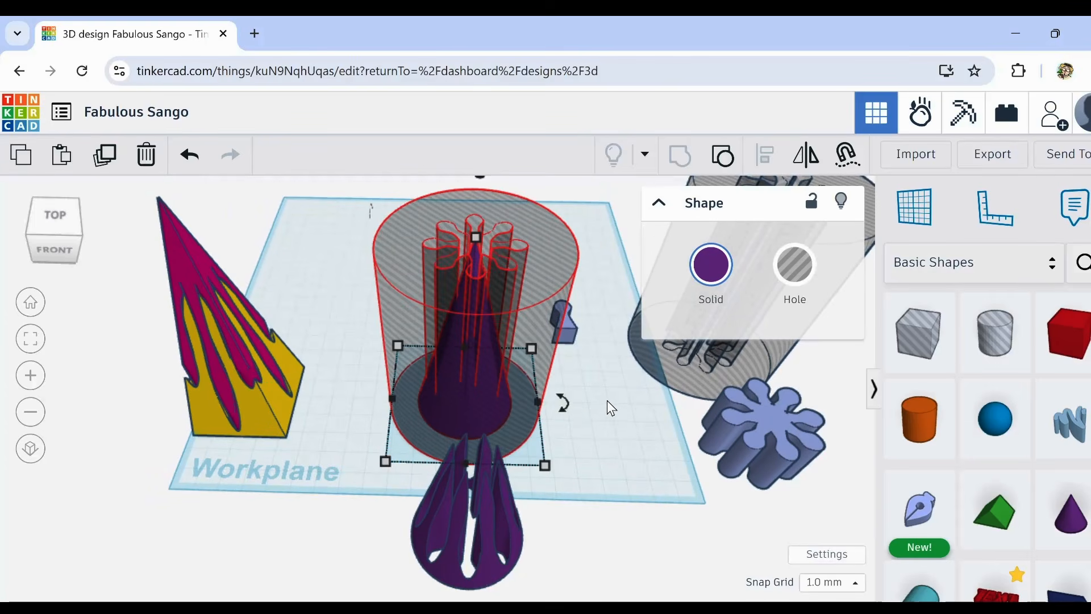
click(711, 264)
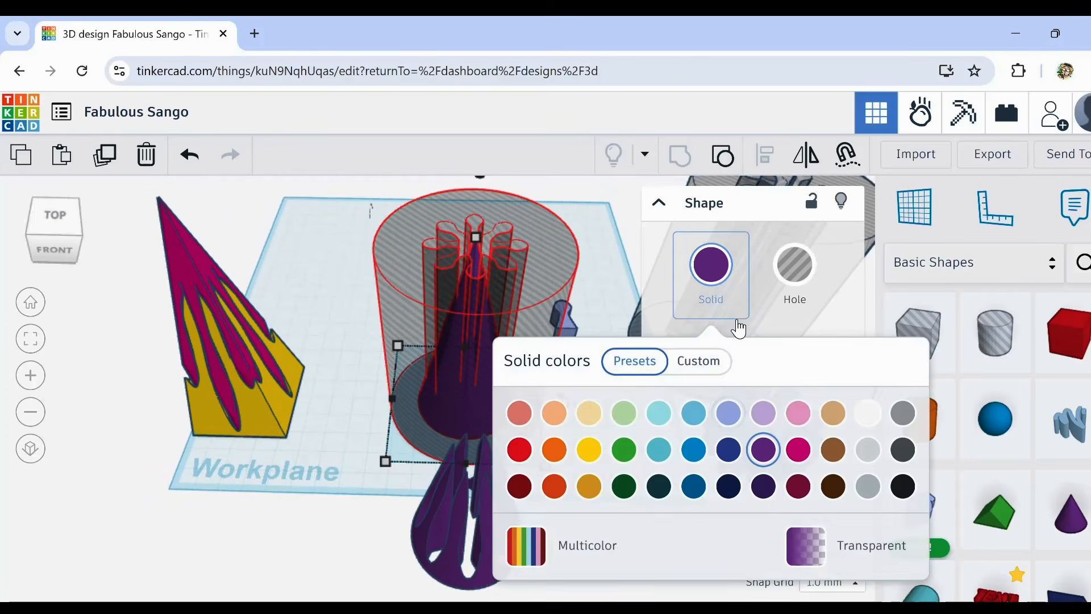
click(653, 451)
Step: Move the flower-cut purple cone onto the green fluted form so their flutes and grooves interlock
right_drag(488, 466, 442, 482)
drag(424, 496, 471, 405)
click(440, 367)
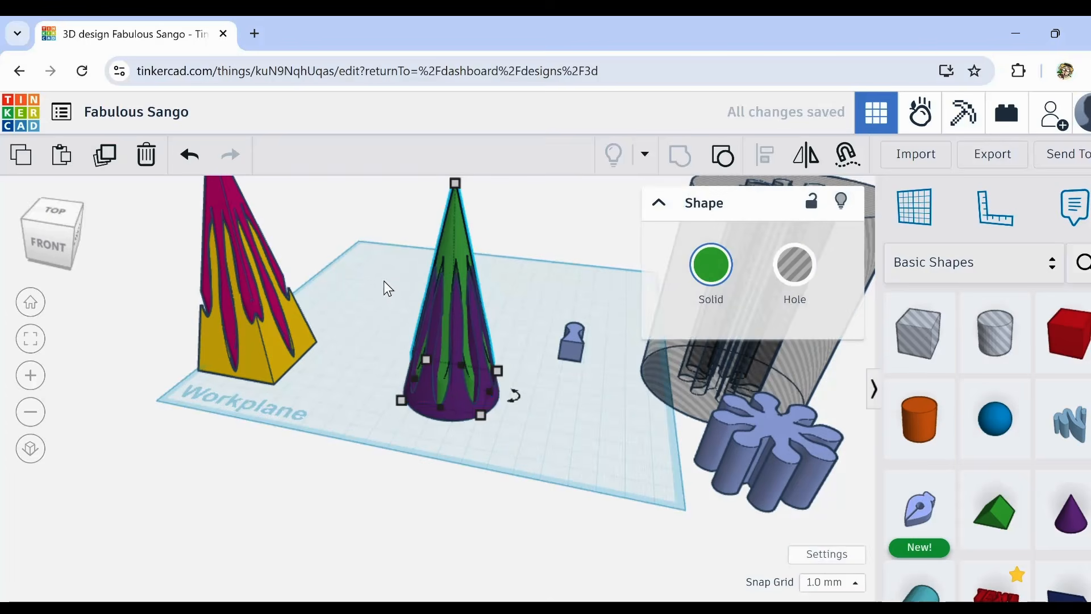
Step: Align the green fluted form and the purple cone to each other's center along both horizontal axes
drag(383, 281, 503, 403)
click(762, 156)
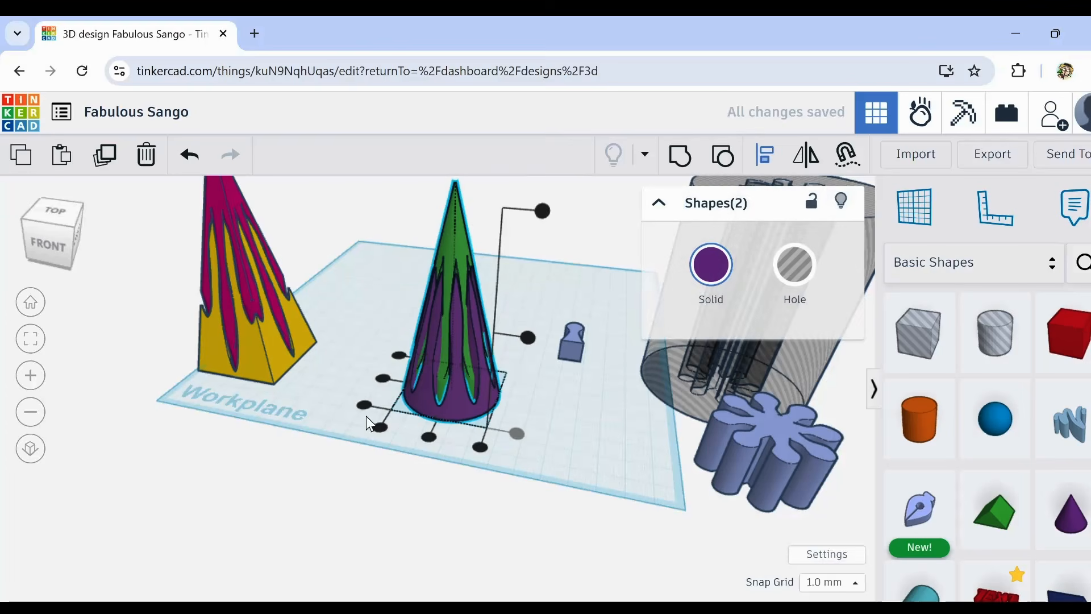
click(384, 378)
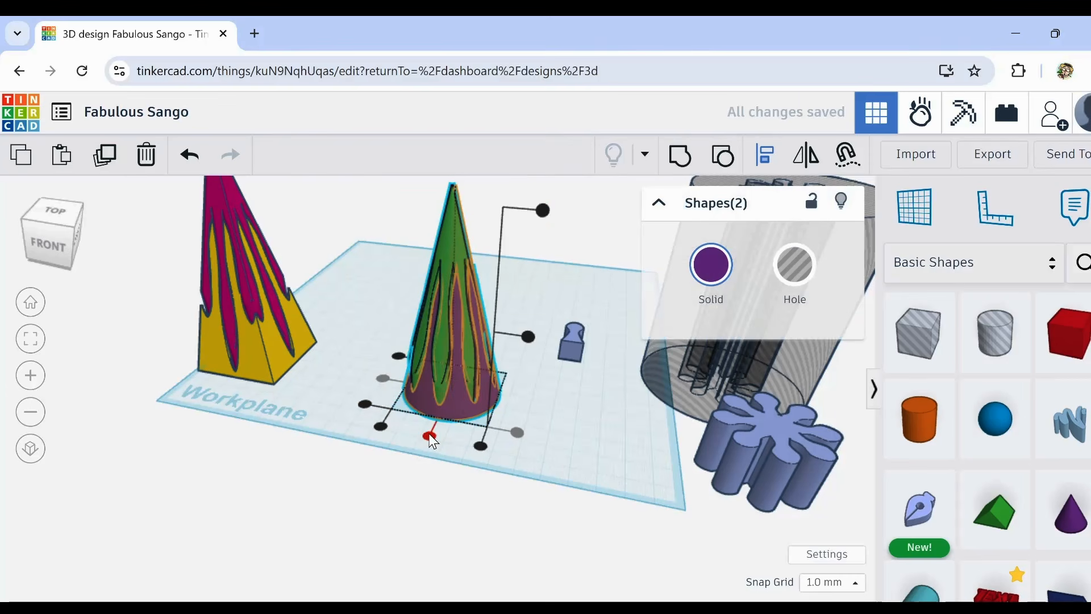
click(430, 436)
click(394, 424)
Step: Examine the gaps at the green flute tips inside the purple cone's grooves up close
scroll(398, 398, up, 3)
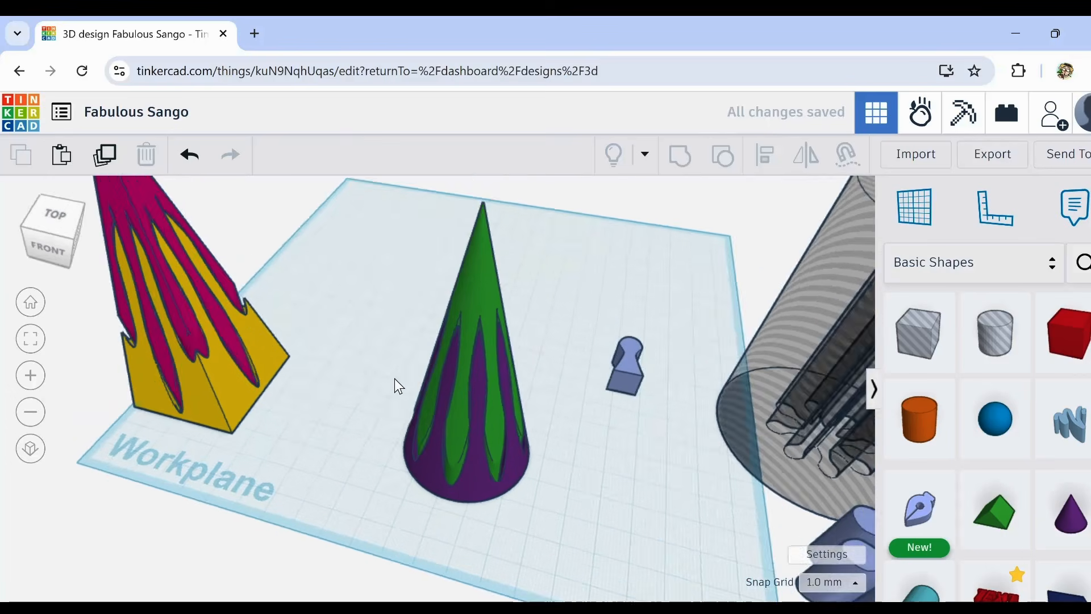
right_drag(394, 379, 524, 451)
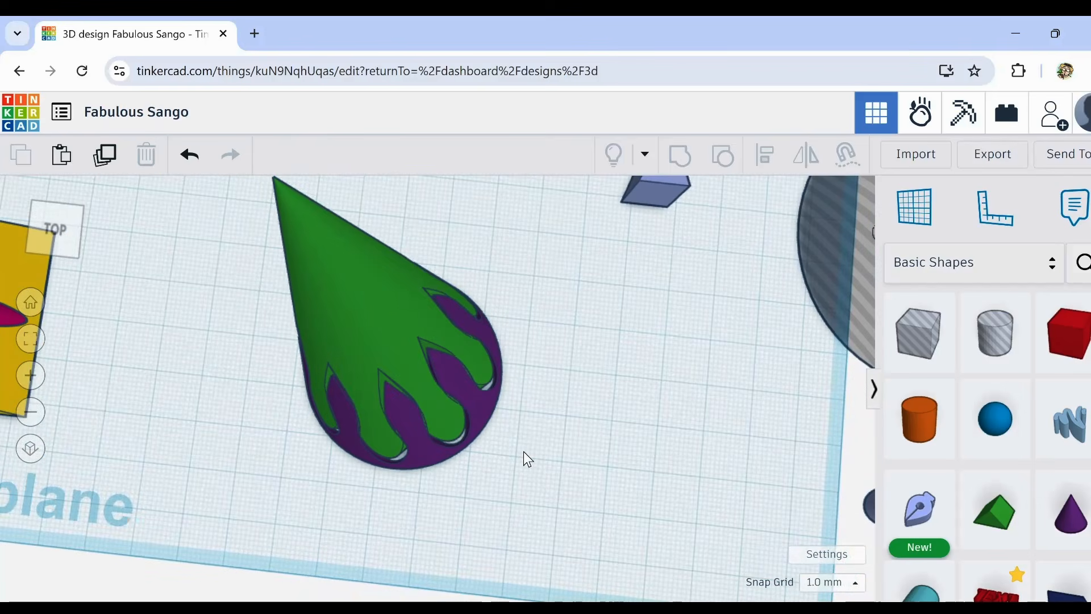
scroll(453, 431, up, 5)
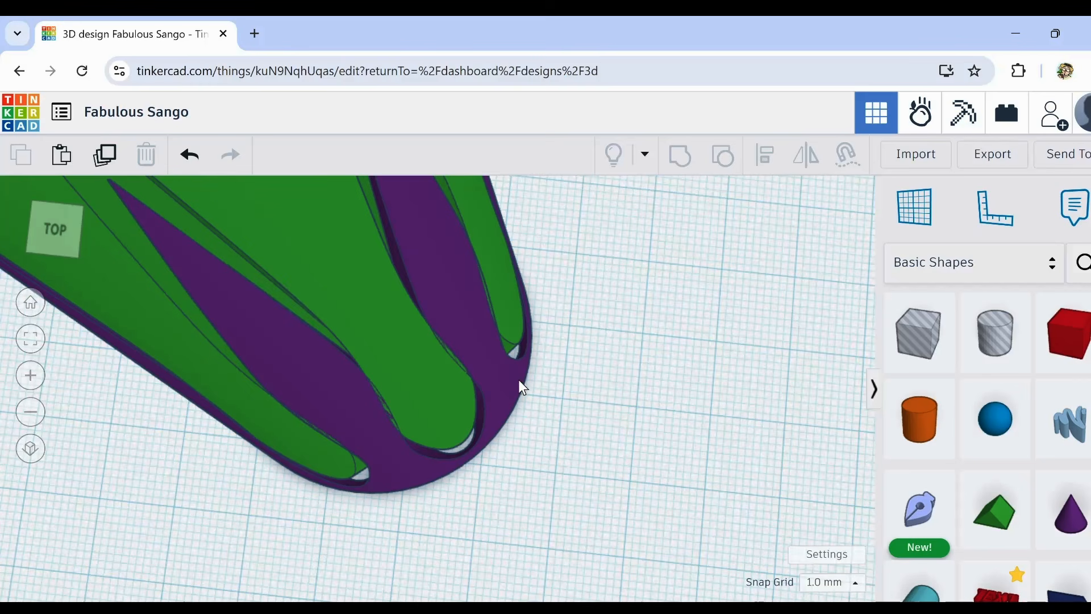
right_drag(476, 408, 441, 434)
scroll(477, 398, up, 5)
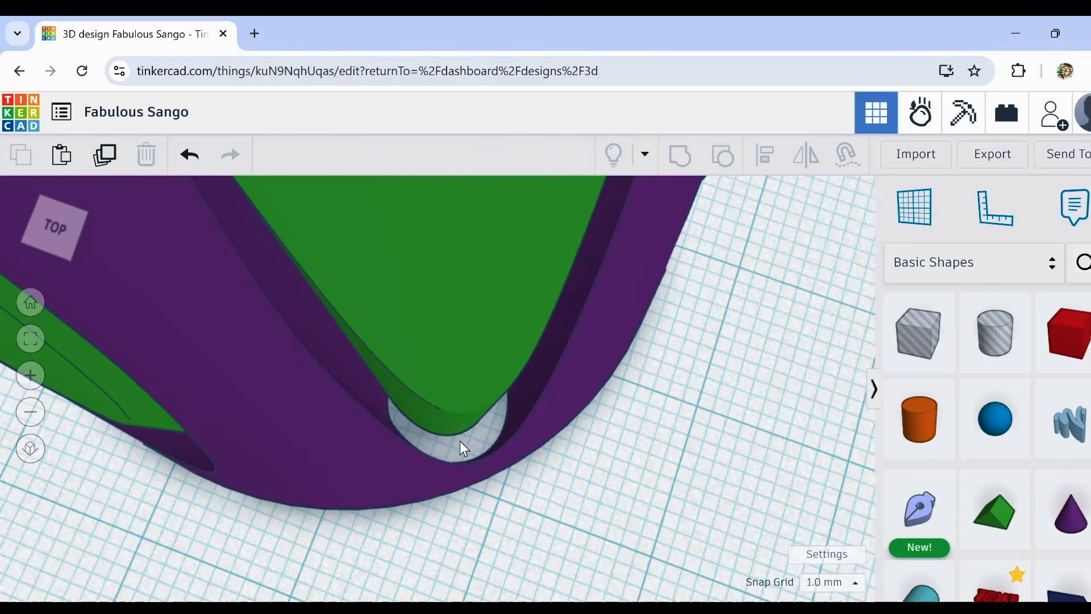
scroll(460, 442, down, 6)
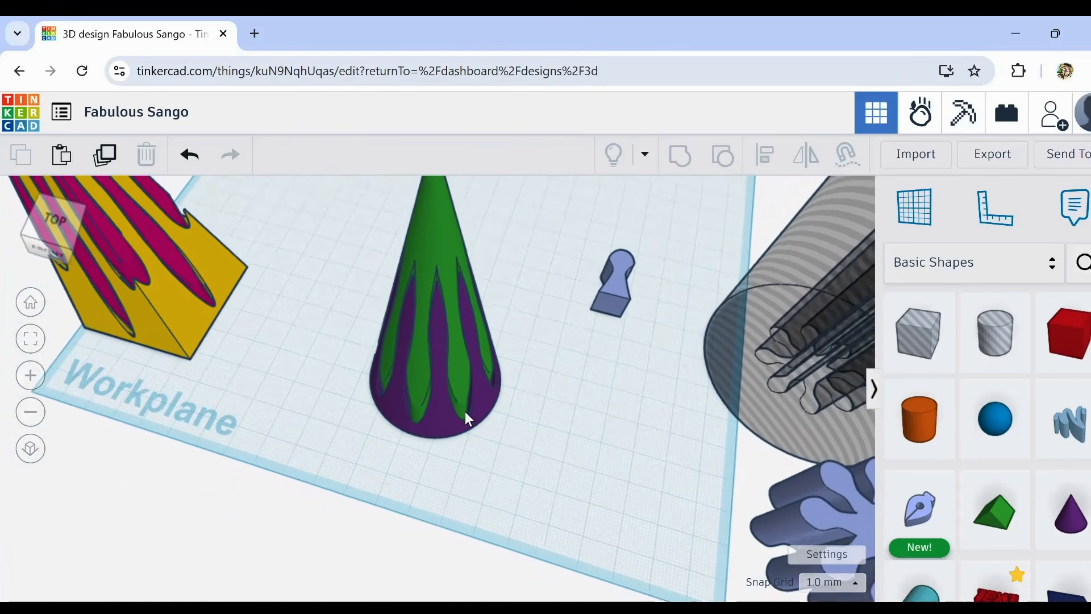
Step: Turn the green fluted form into a hole shape to see through it inside the purple cone
right_drag(465, 412, 463, 383)
click(453, 353)
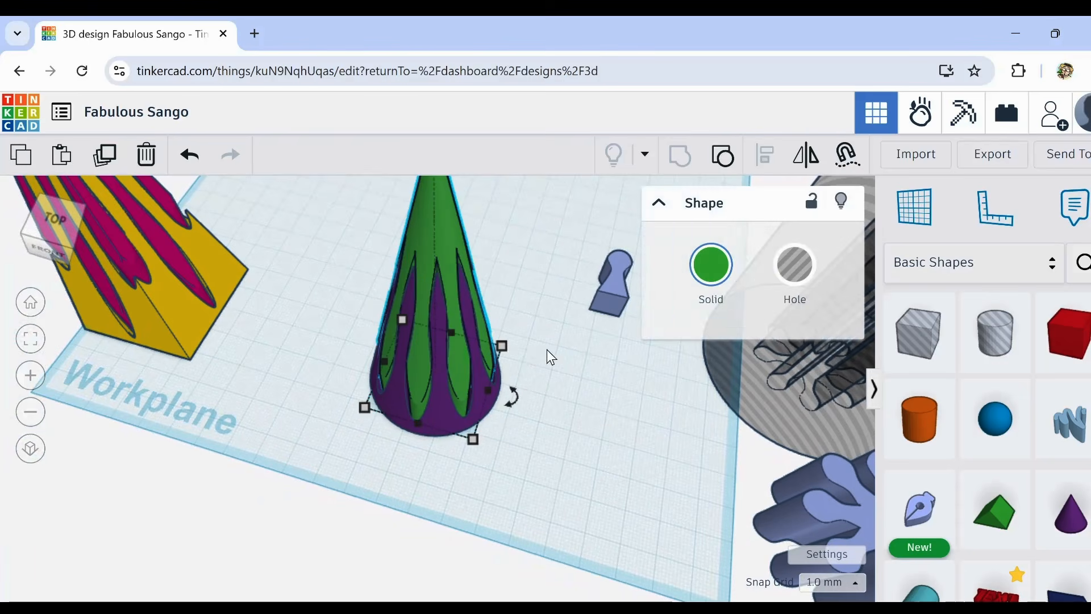
click(793, 266)
Step: Examine the clearance between the transparent fluted form and the purple cone's grooves, at the base and inside
scroll(456, 349, up, 5)
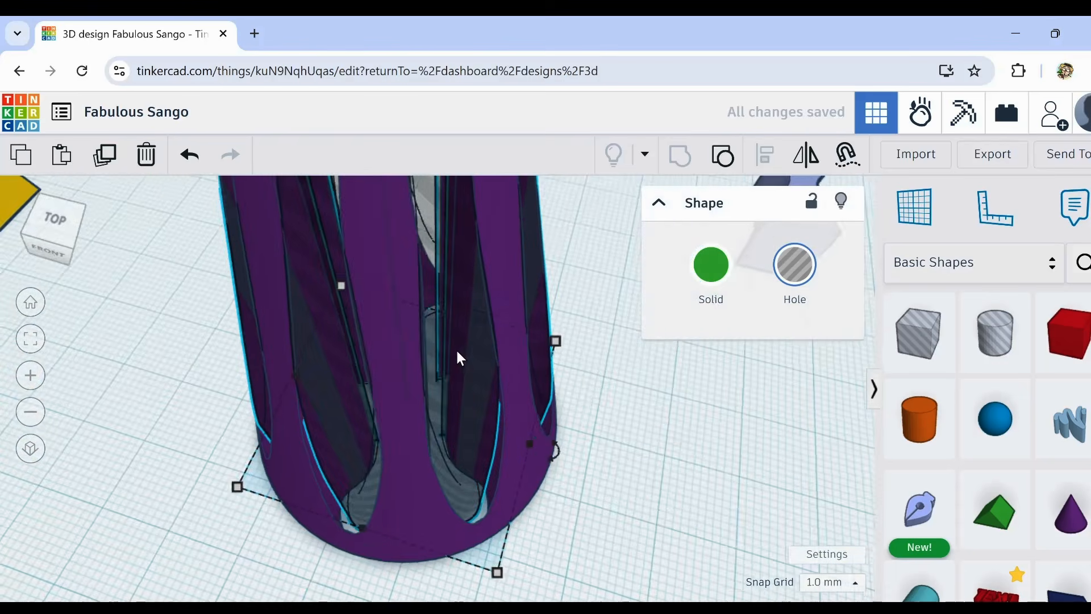
right_drag(479, 366, 436, 402)
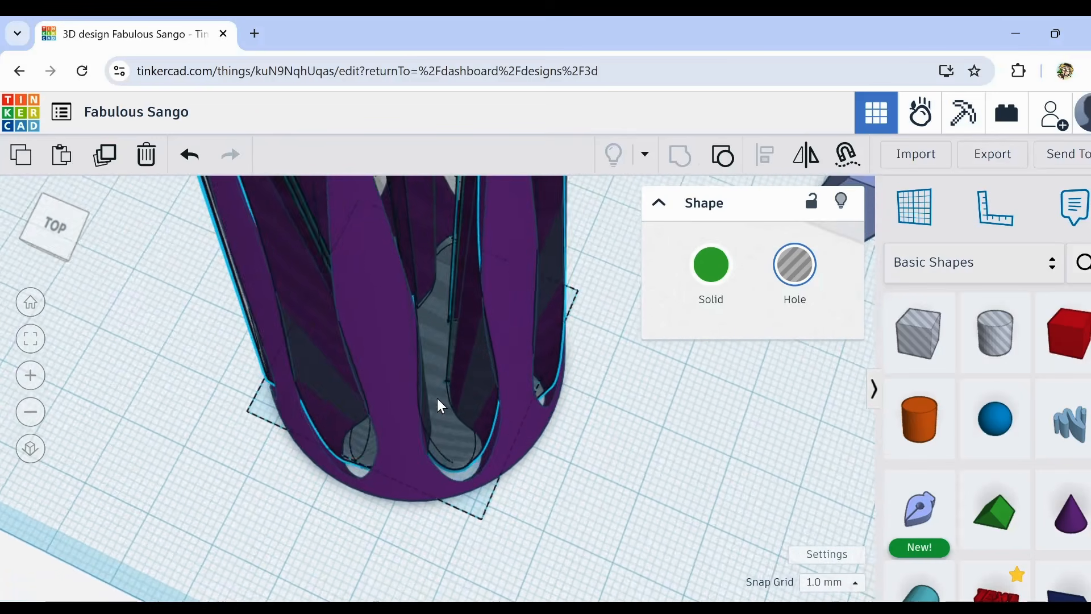
scroll(504, 350, up, 3)
right_drag(504, 350, 480, 376)
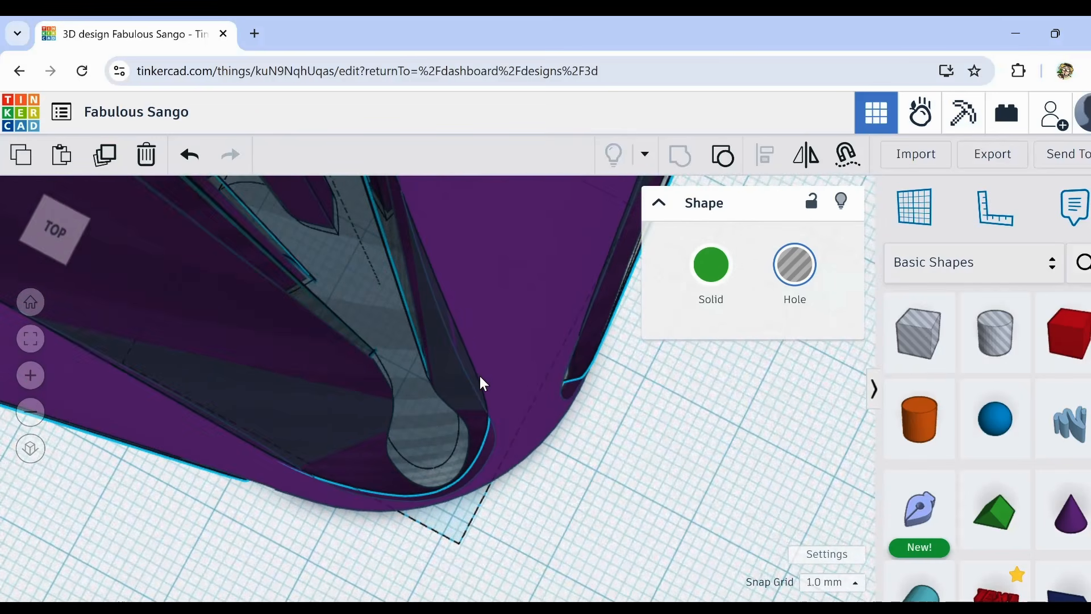
scroll(419, 363, down, 5)
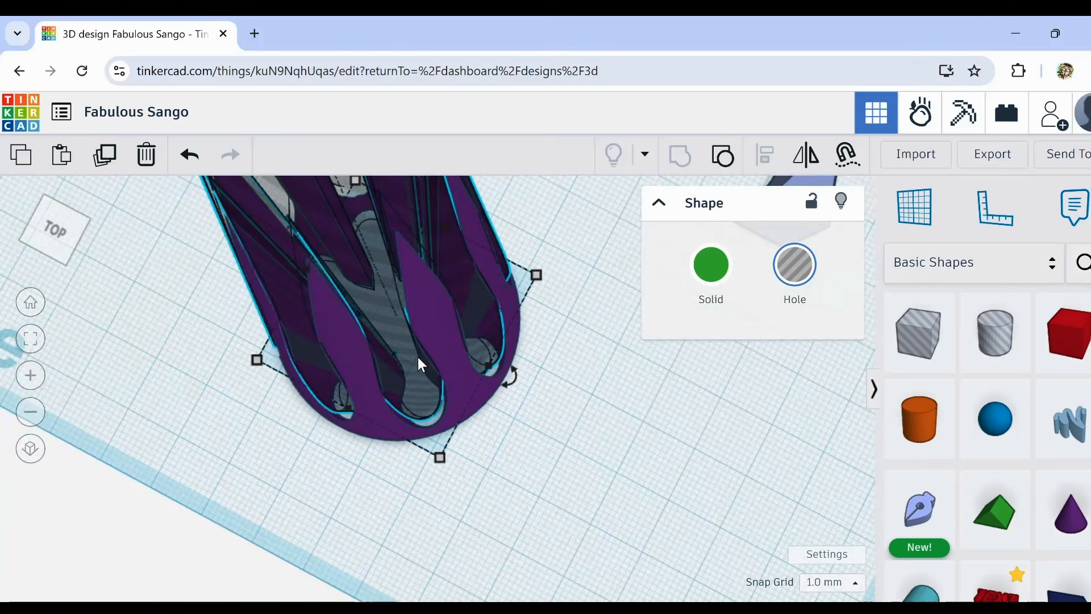
scroll(417, 357, down, 3)
right_drag(397, 372, 462, 322)
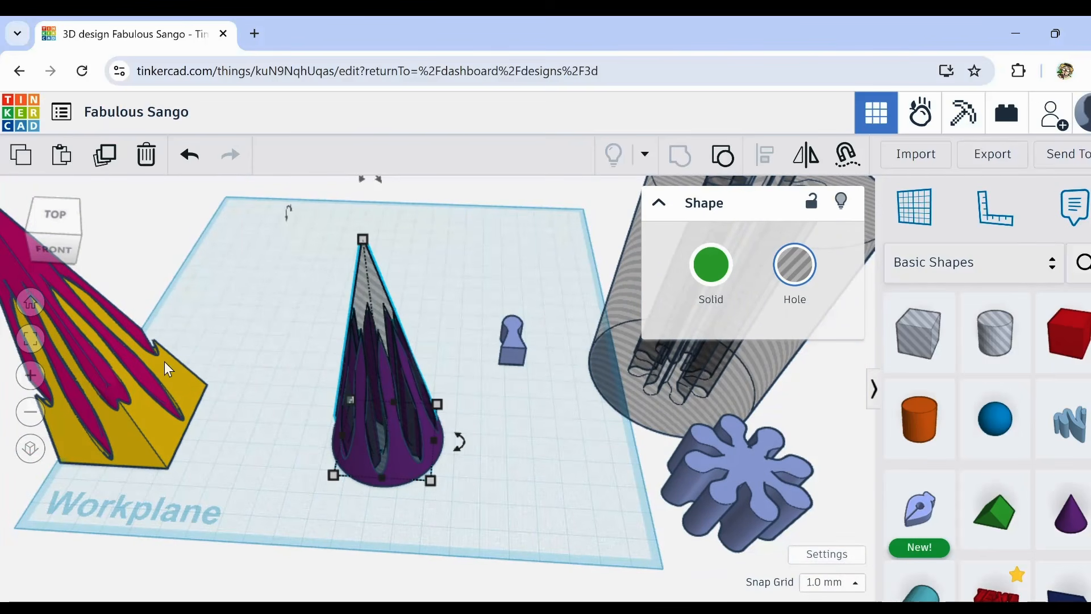
scroll(321, 355, up, 5)
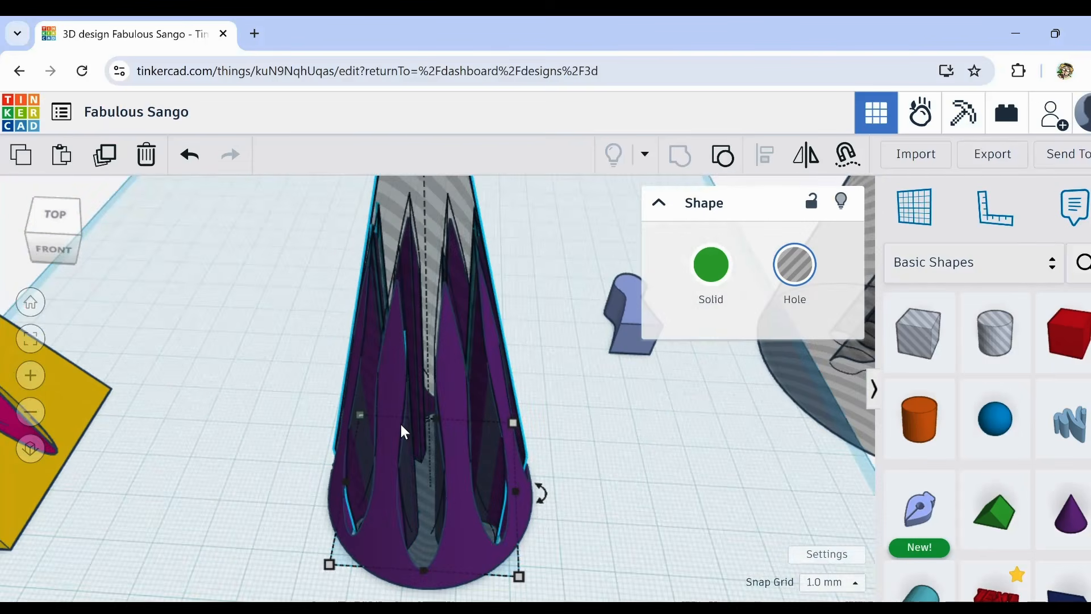
scroll(401, 434, down, 3)
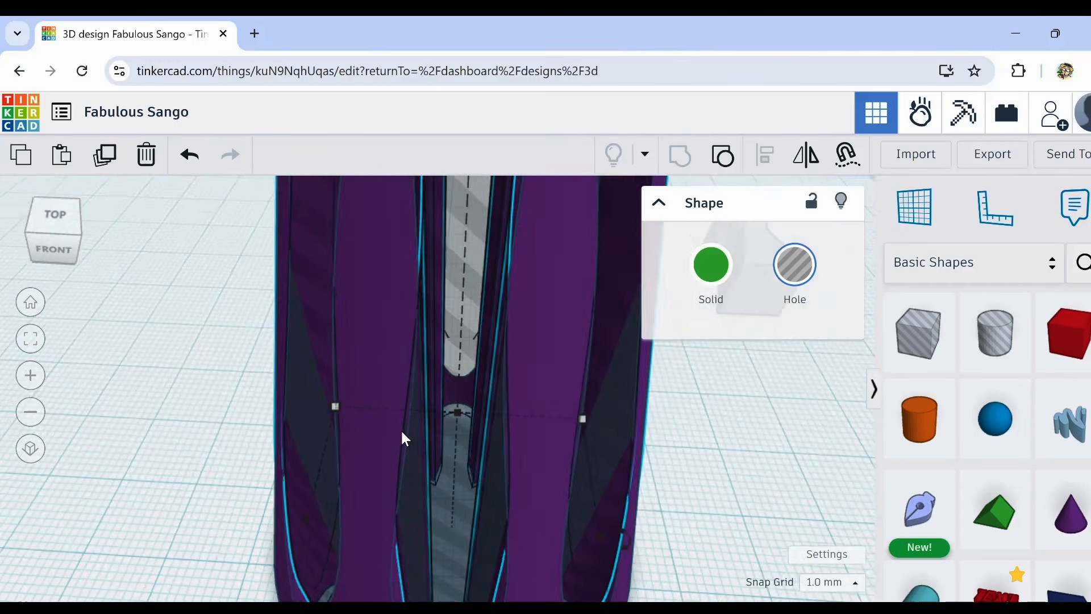
scroll(398, 432, down, 6)
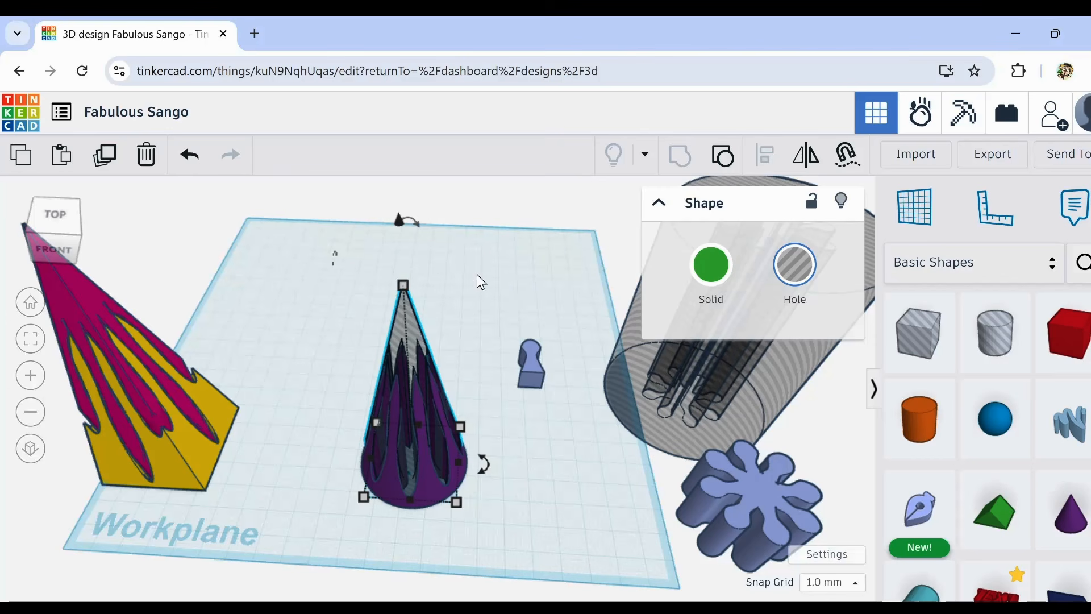
right_drag(328, 421, 366, 348)
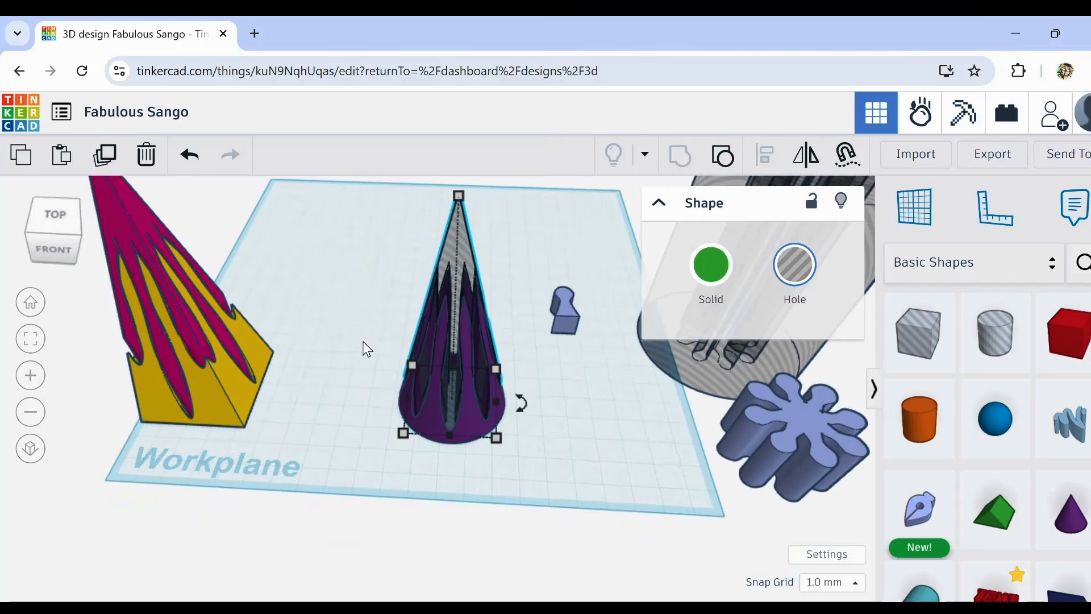
mouse_move(362, 307)
mouse_down()
mouse_move(410, 435)
mouse_move(389, 346)
mouse_move(344, 299)
mouse_up()
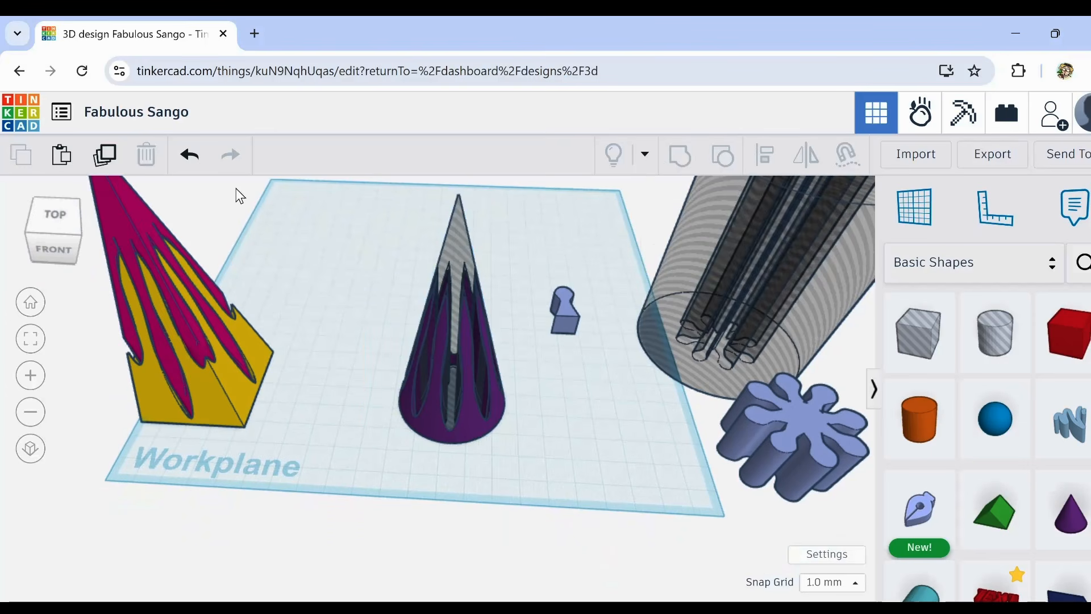
Step: Undo the purple cone edits until both cones are back ungrouped with their flower and cylinder holes
click(189, 156)
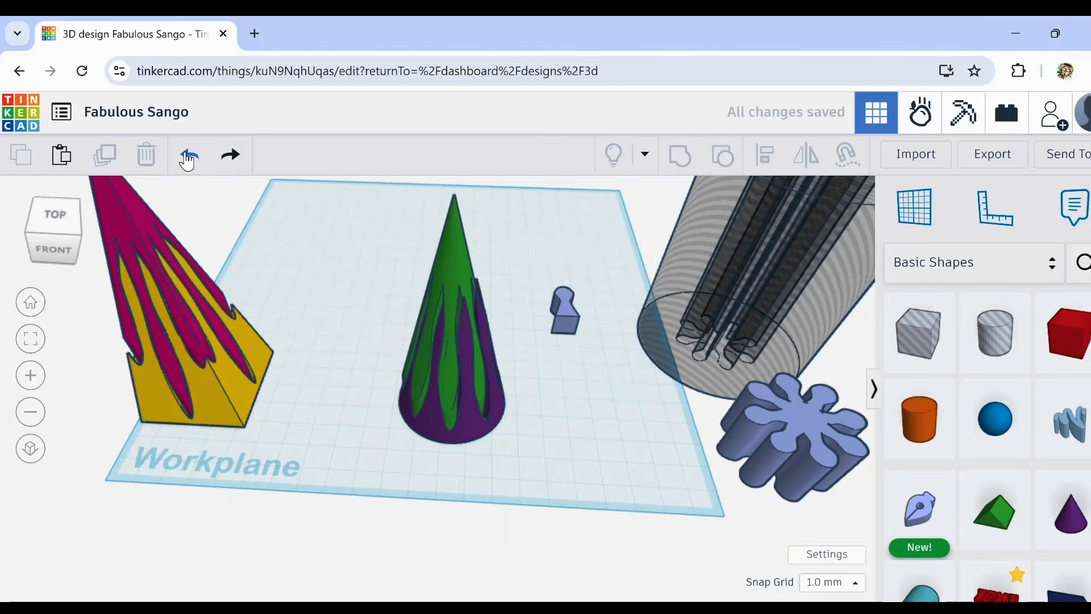
click(189, 156)
click(188, 156)
click(189, 155)
click(188, 156)
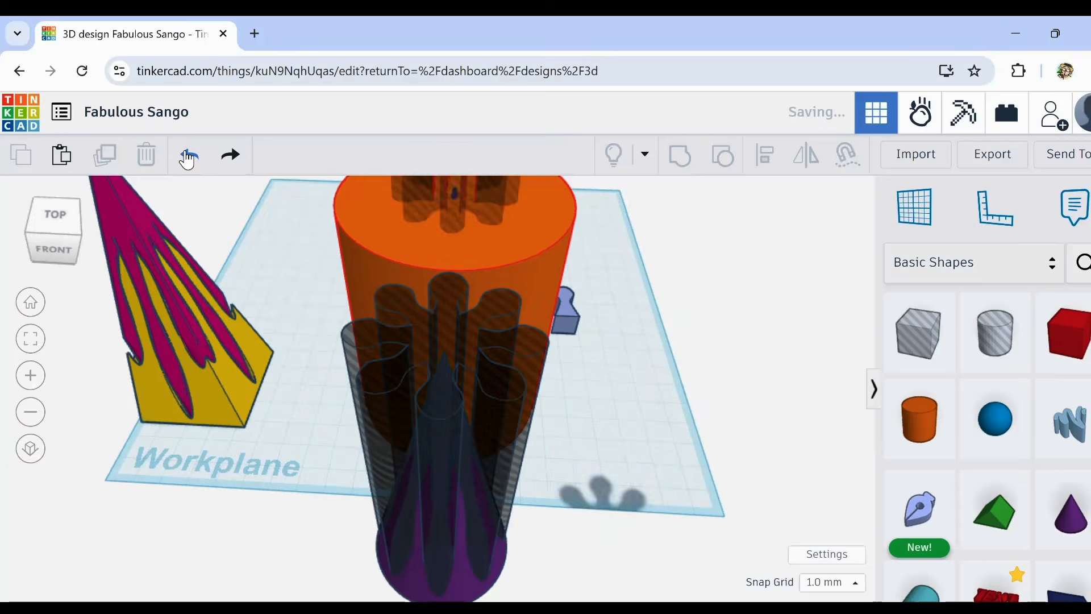
click(189, 158)
click(189, 158)
click(189, 157)
click(188, 158)
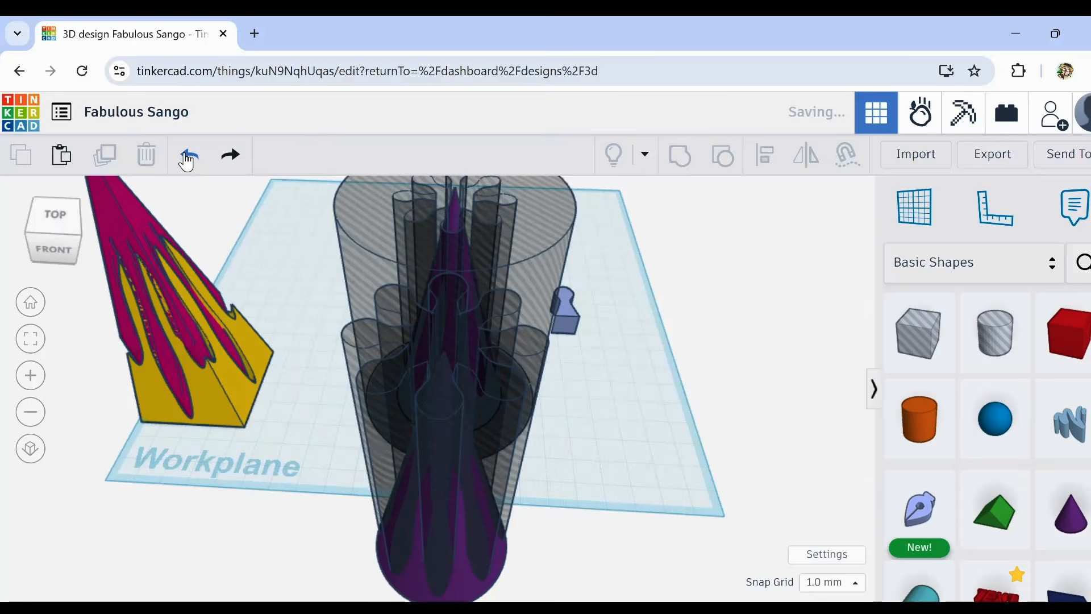
Step: Undo the pyramid fitting and cuts until both yellow pyramids are back ungrouped with their hole shapes
click(189, 158)
click(188, 157)
click(188, 158)
click(189, 157)
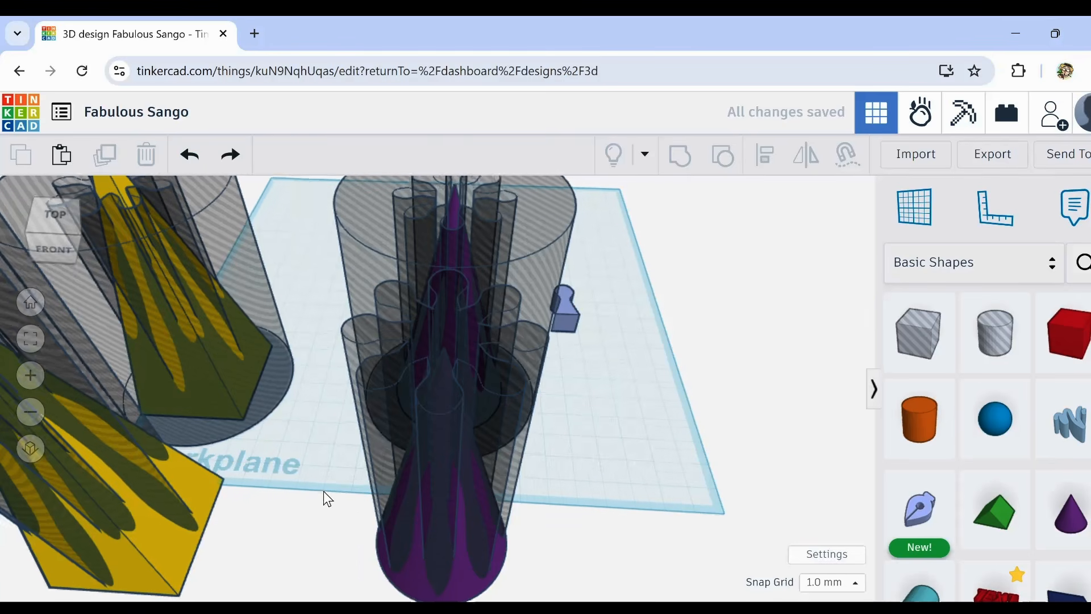
Step: Make the flower-cut cylinder solid and shorten both it and the tall flower shape into thin, flat pieces
middle_drag(322, 492, 317, 534)
middle_drag(631, 477, 488, 435)
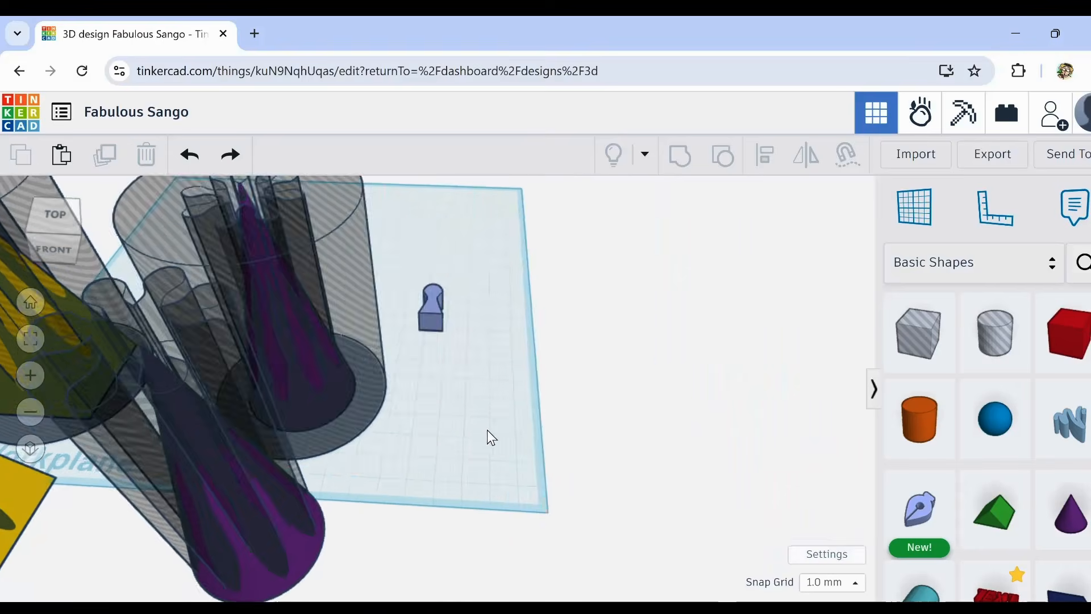
click(711, 264)
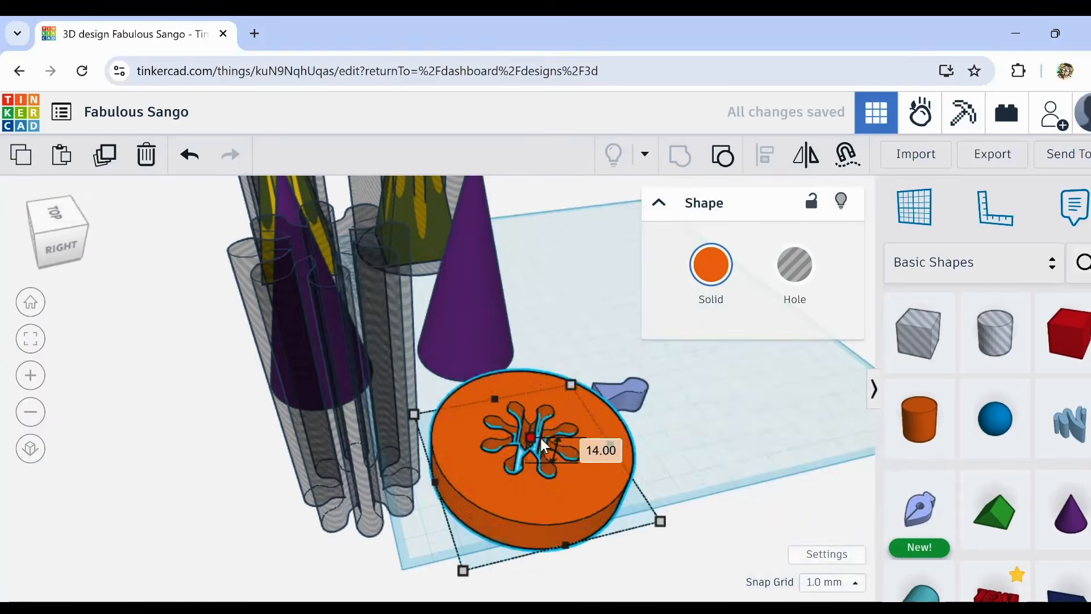
drag(540, 440, 538, 461)
drag(298, 219, 343, 482)
Step: Scale the flat flower proportionally to sit with clearance inside the disc's flower-shaped cutout
shift+click(555, 454)
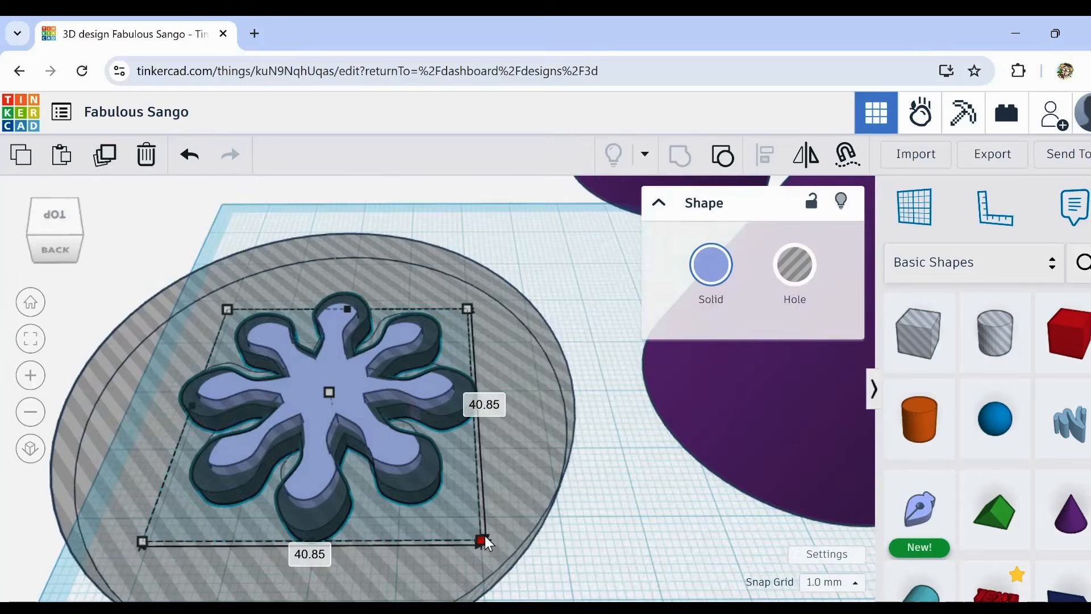
click(493, 371)
scroll(493, 371, down, 3)
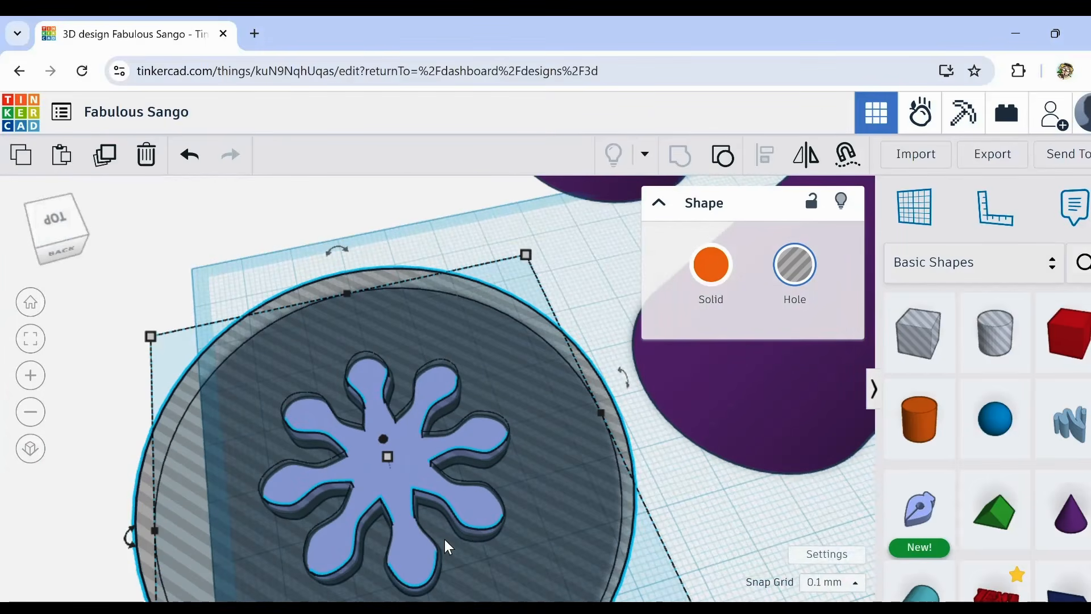
Step: Move the flower-cut disc hole off the flower to the front of the workplane and turn the flower into a hole
right_drag(445, 540, 702, 563)
scroll(603, 518, down, 4)
scroll(581, 523, down, 2)
right_drag(421, 535, 592, 424)
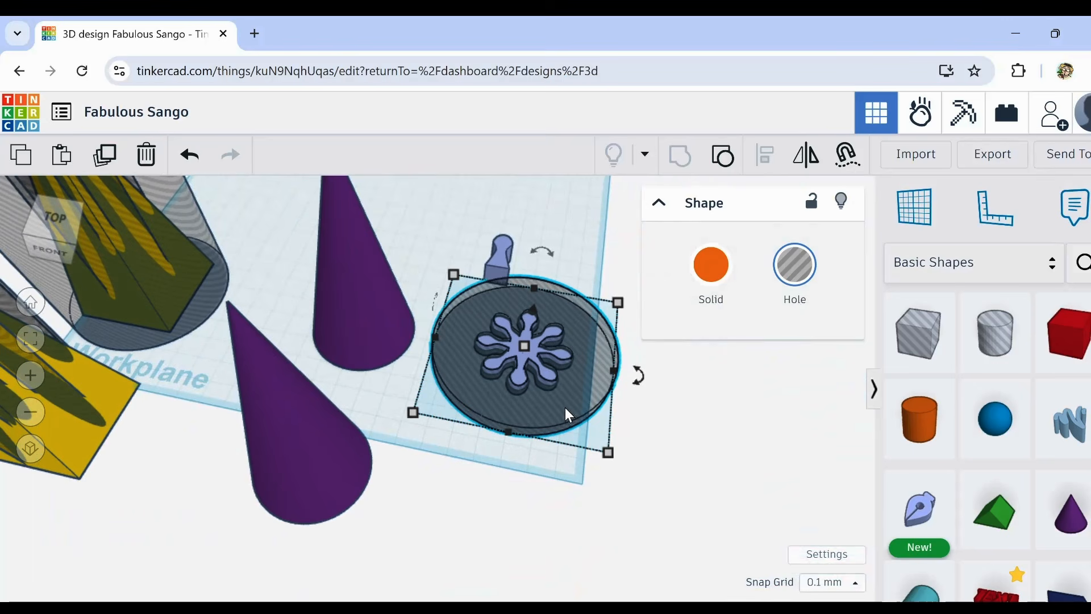
drag(565, 408, 524, 576)
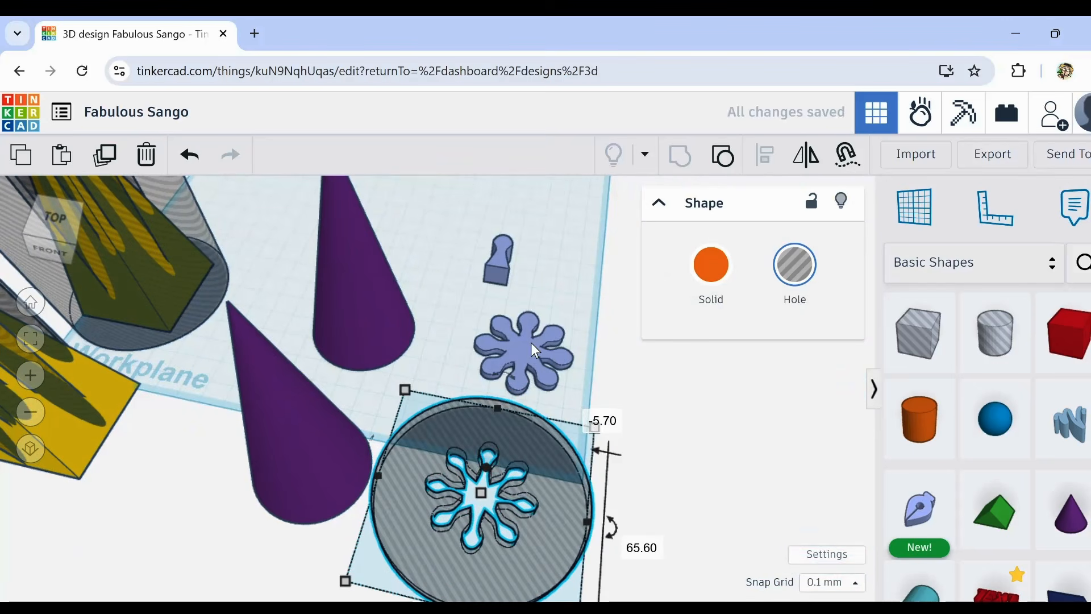
click(532, 344)
click(795, 267)
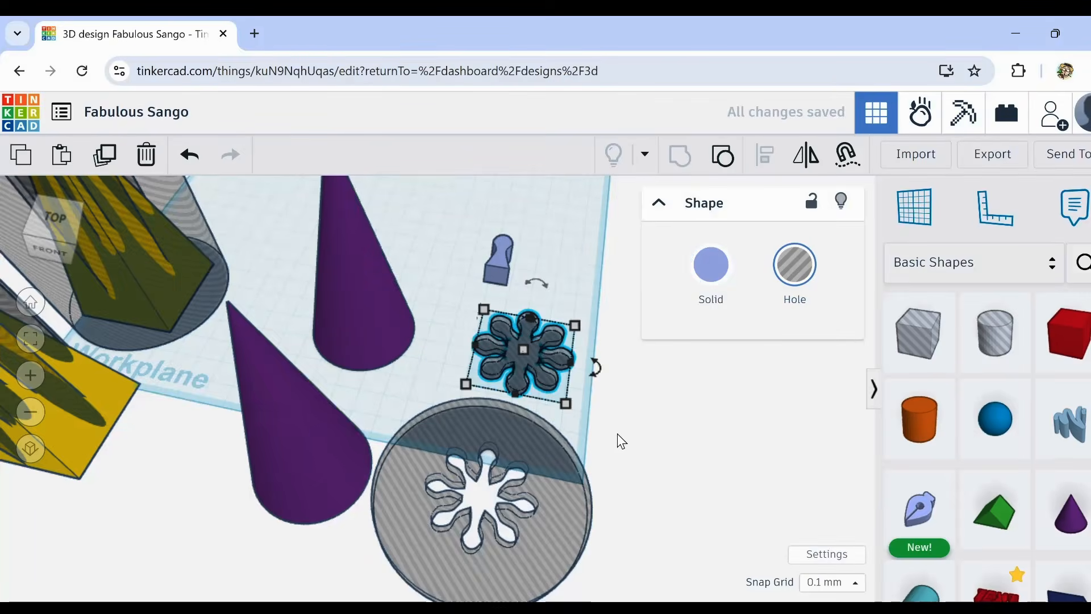
Step: Select the tall flower-cut cylinder hole surrounding the yellow pyramid
right_drag(617, 434, 645, 326)
right_drag(365, 511, 451, 524)
click(283, 300)
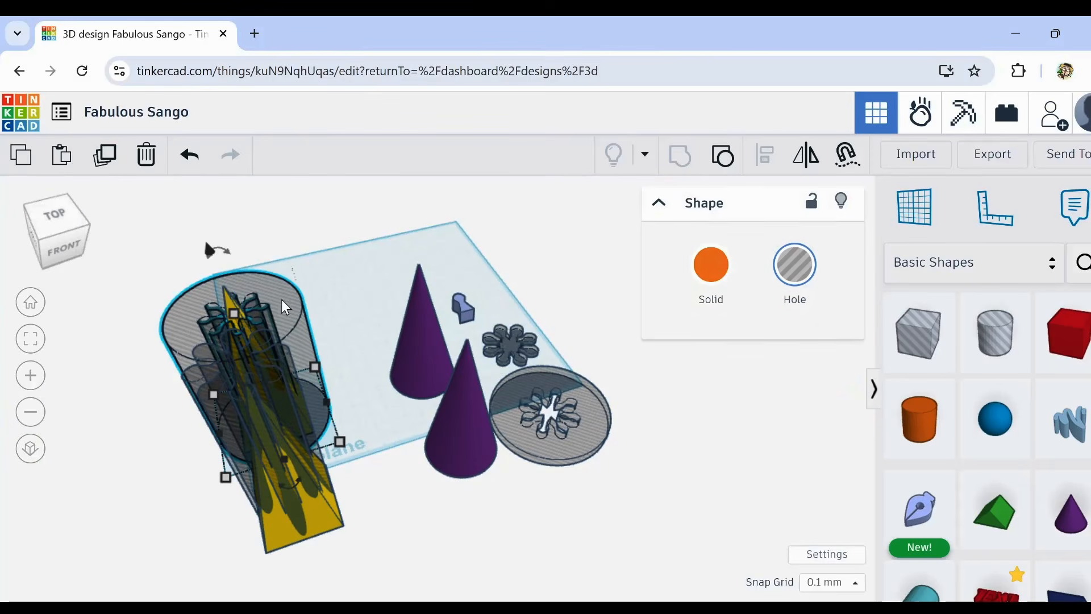
Step: Delete the cylindrical hole and the flower-shaped hole standing over the two yellow pyramids
click(147, 157)
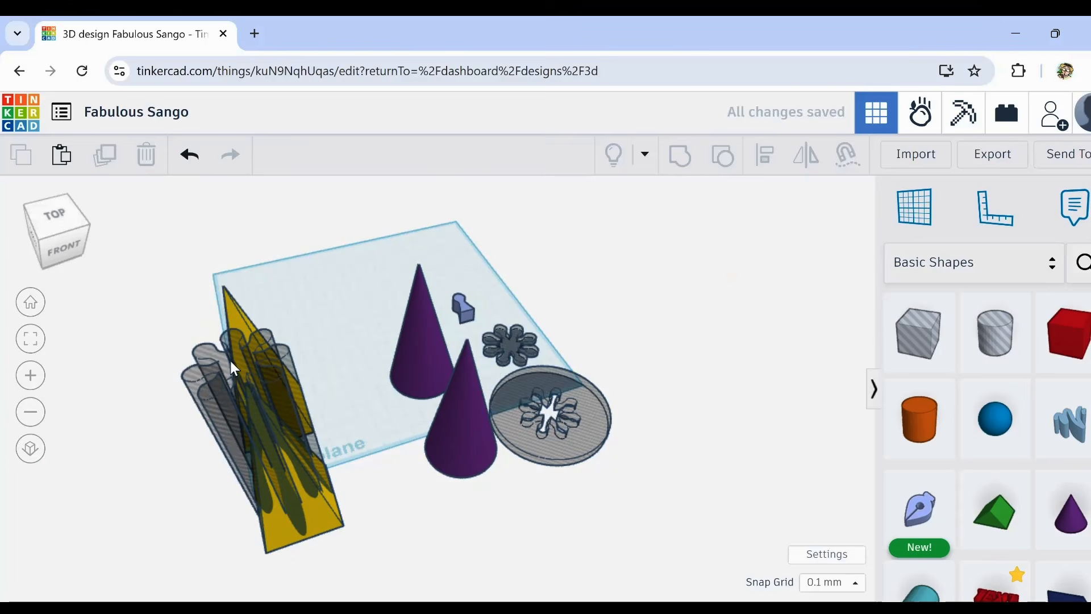
click(258, 393)
click(148, 156)
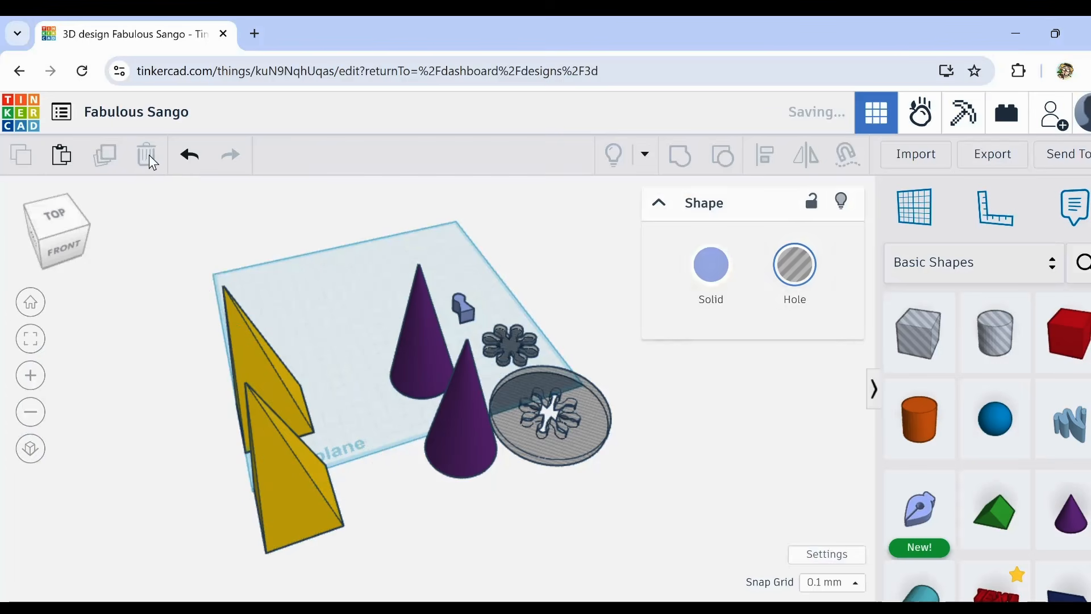
Step: Move the round hole with the flower cutout over the rear yellow pyramid and stretch it to about 106 mm tall
right_drag(678, 384, 611, 372)
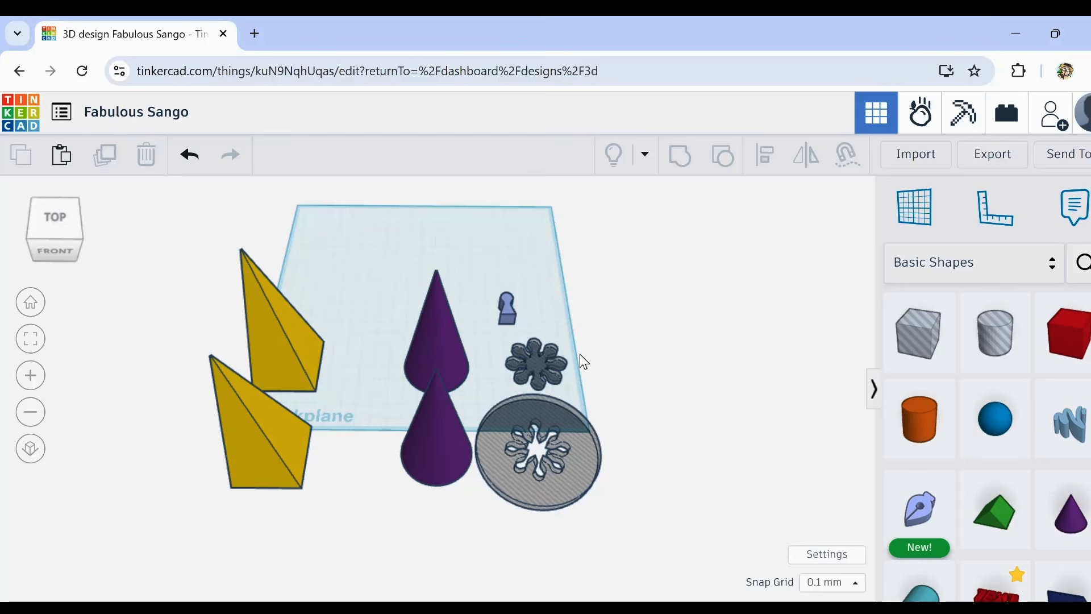
click(534, 493)
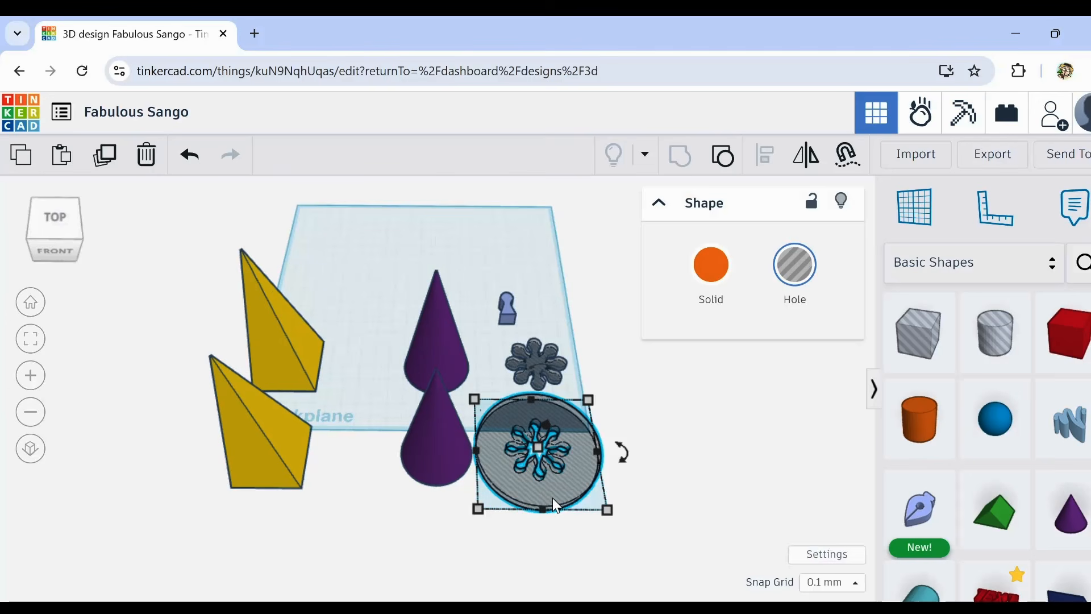
drag(553, 495, 303, 401)
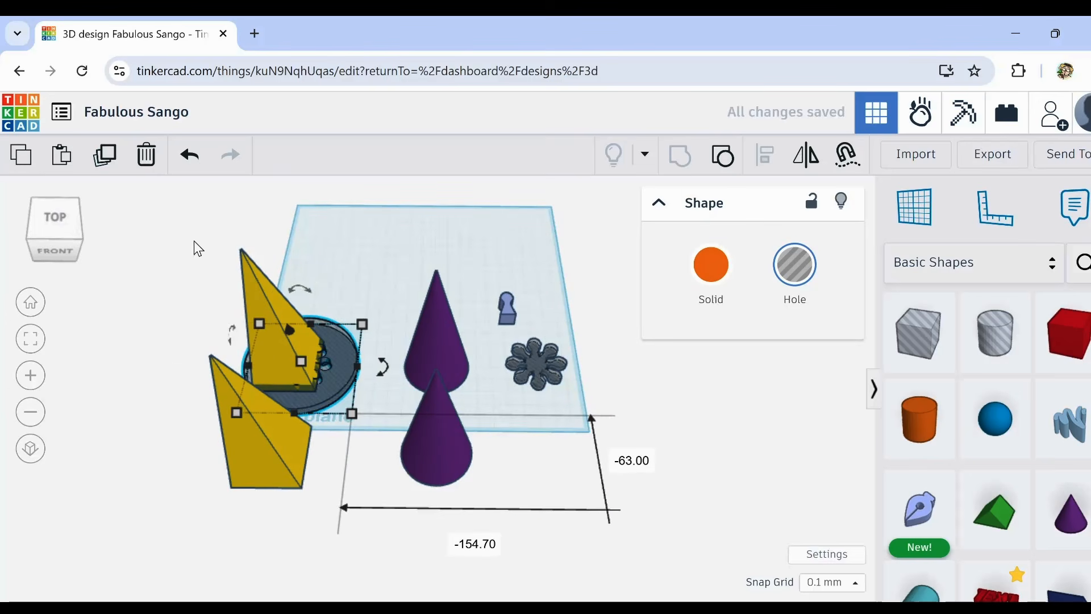
drag(303, 362, 261, 237)
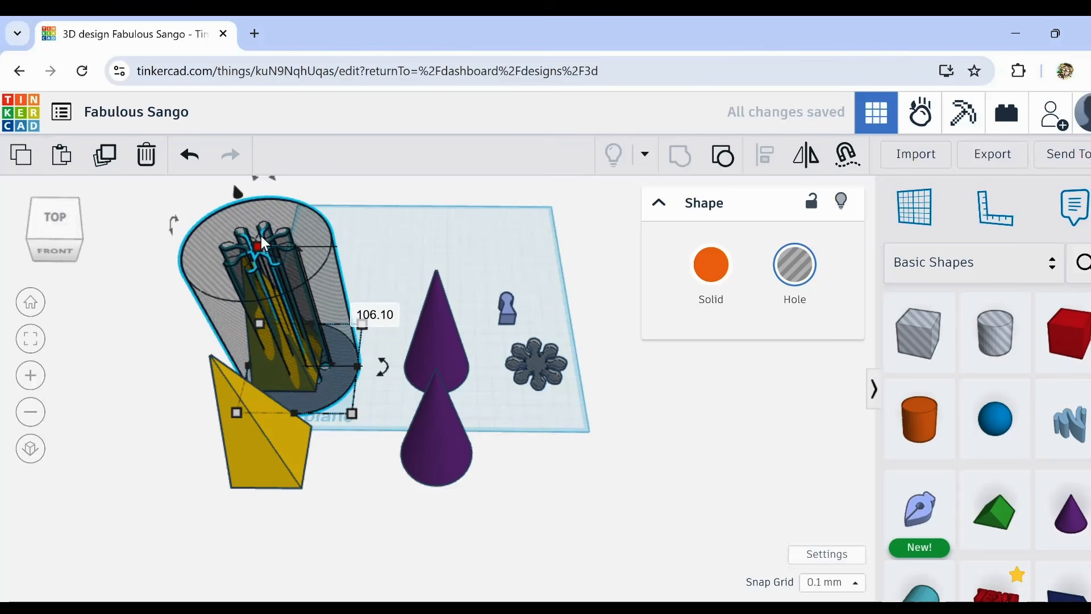
Step: Duplicate the tall cylindrical hole and place the copy over the rear purple cone
click(104, 163)
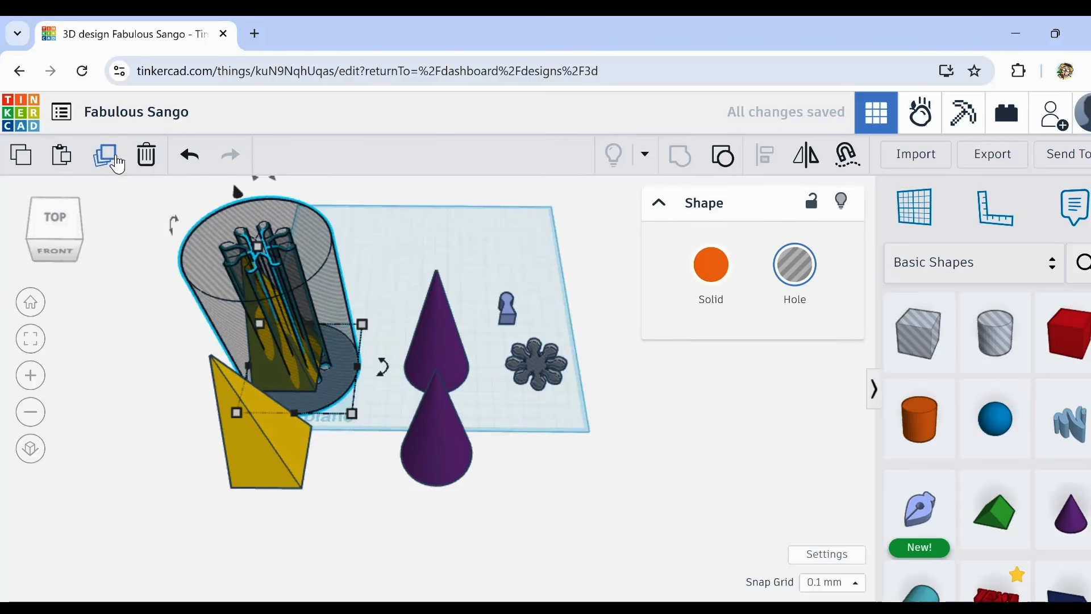
drag(318, 268, 501, 267)
click(589, 435)
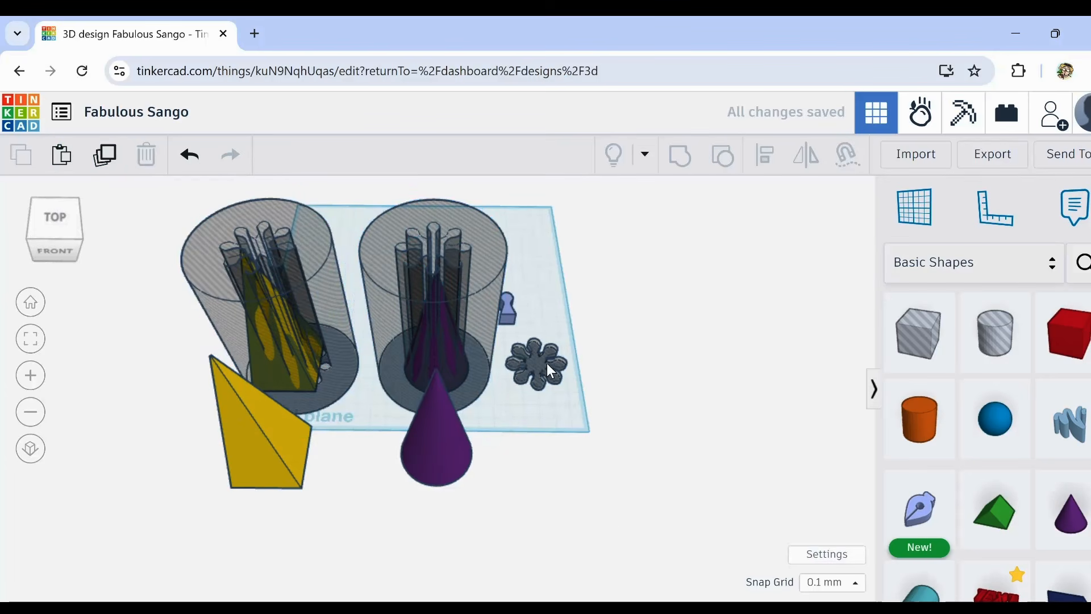
Step: Stretch the flower-shaped hole to about 108 mm tall and place it over the front yellow pyramid
click(545, 360)
drag(535, 360, 538, 249)
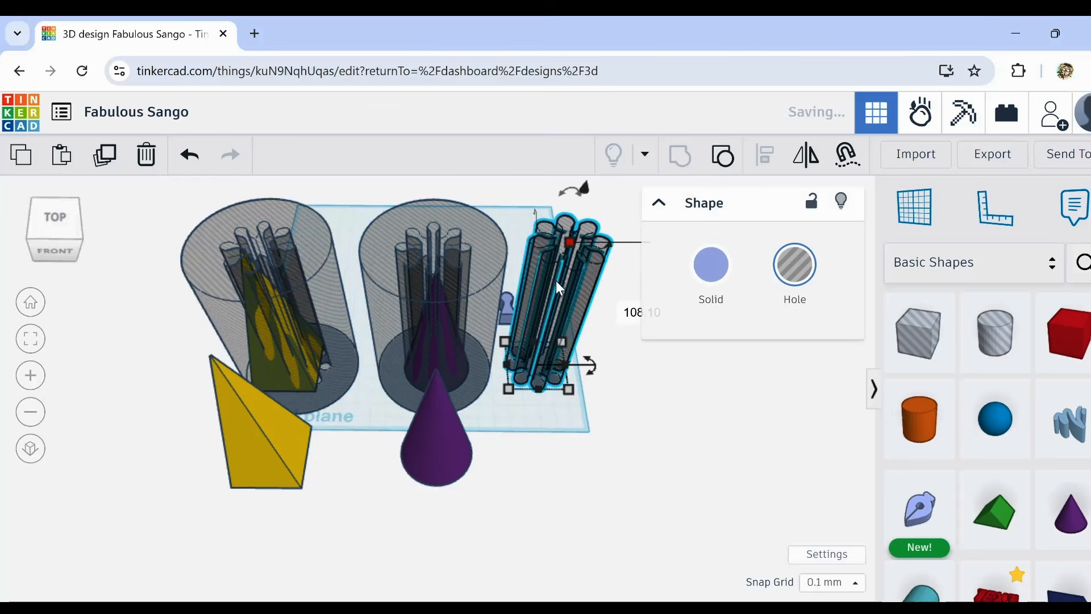
click(607, 309)
drag(574, 302, 252, 398)
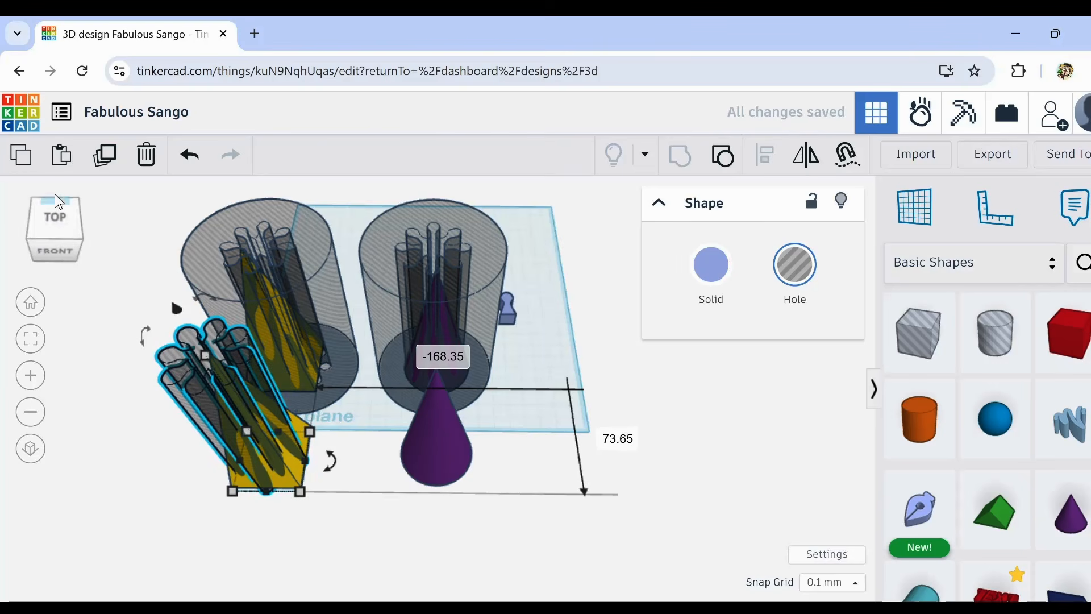
Step: Duplicate the tall flower-shaped hole and place the copy over the front purple cone
click(146, 257)
click(242, 372)
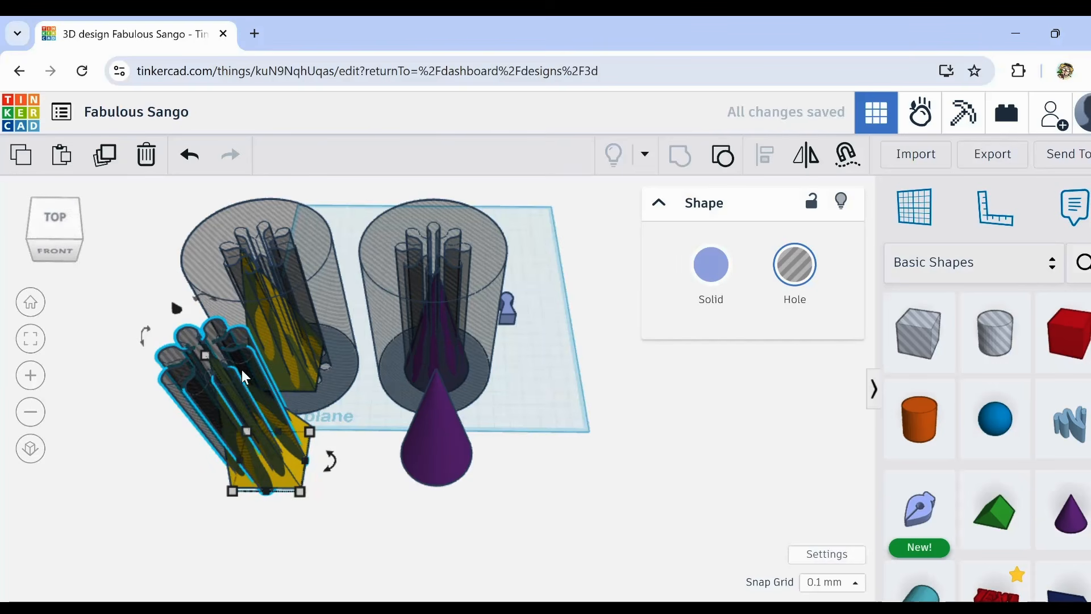
drag(235, 389, 463, 383)
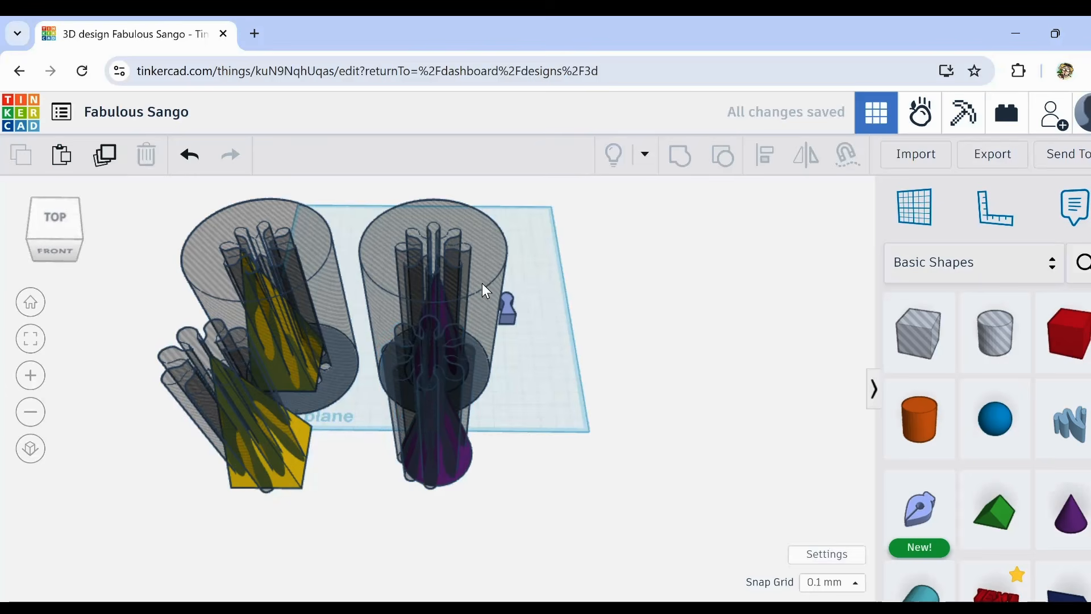
Step: Duplicate the two hole shapes around the purple cones and set the spare copies beside the workplane, about 170 mm away
click(468, 370)
shift+click(437, 357)
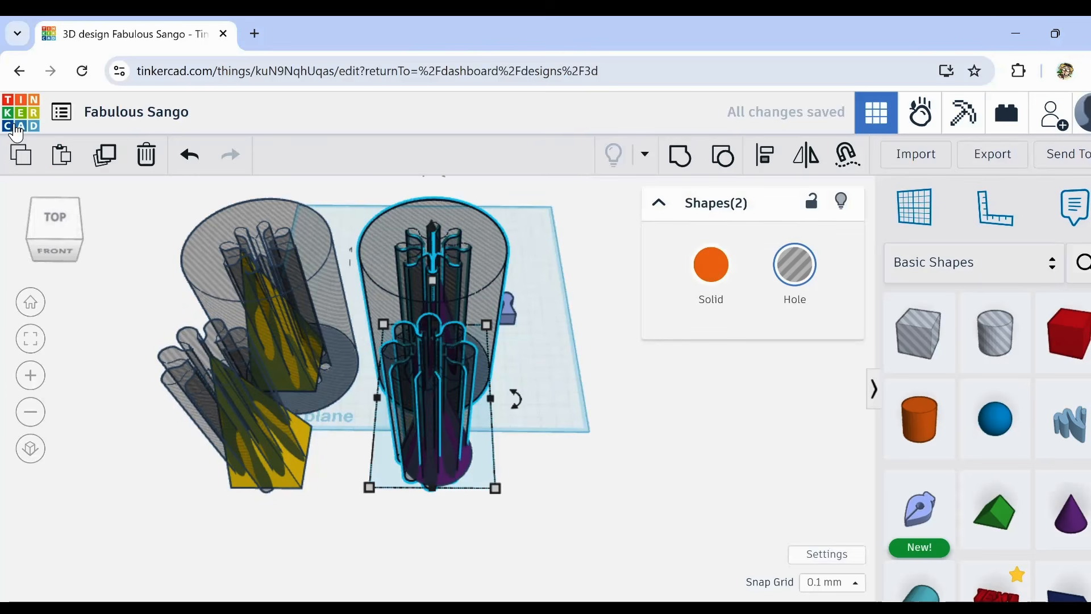
click(104, 154)
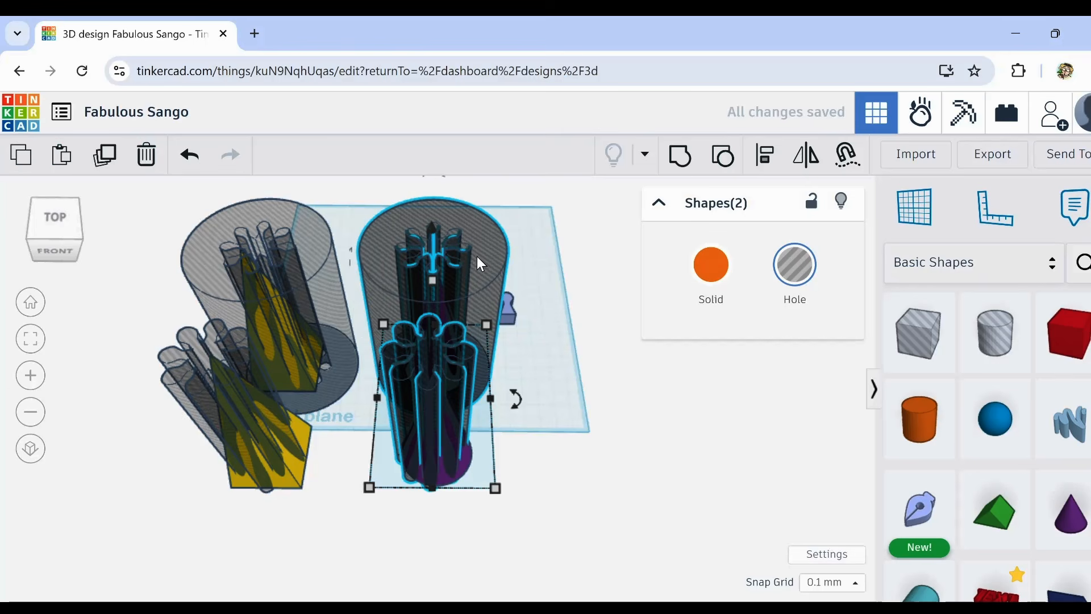
drag(490, 264, 835, 287)
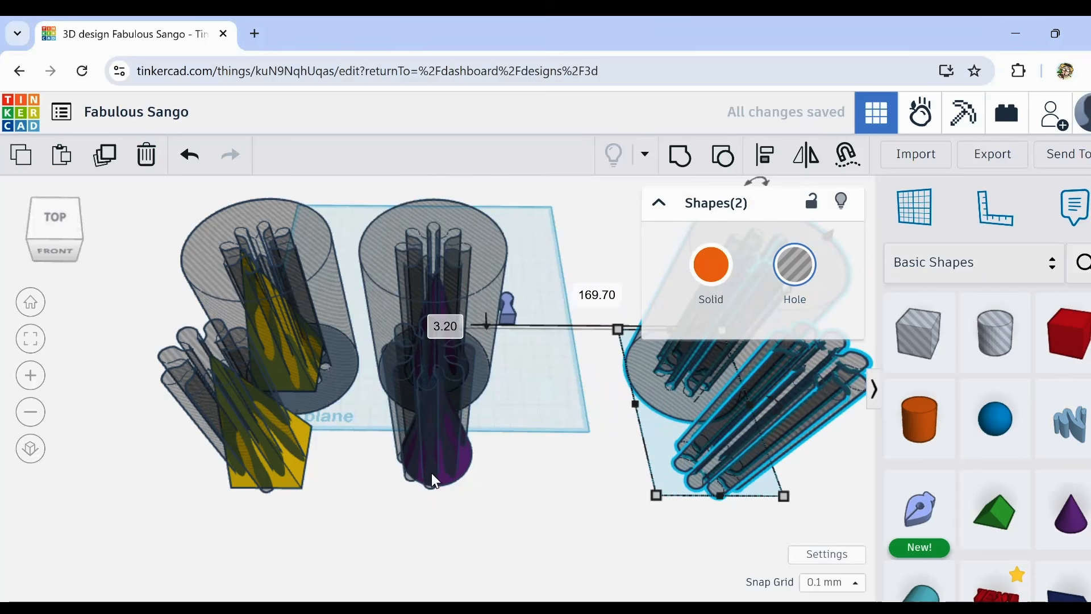
Step: Group each yellow pyramid with the hole shape that surrounds it so both are cut
click(227, 473)
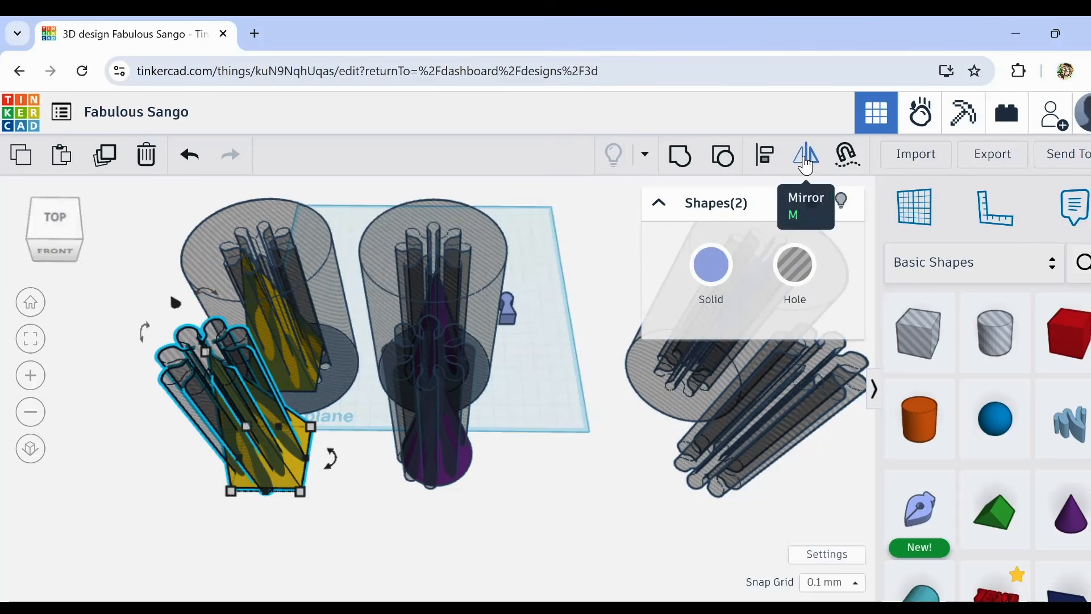
click(681, 155)
click(310, 358)
click(681, 155)
Step: Align the holes with the purple cones and group the front cone with its flower-shaped hole
click(446, 463)
click(764, 155)
click(434, 509)
click(680, 155)
click(764, 154)
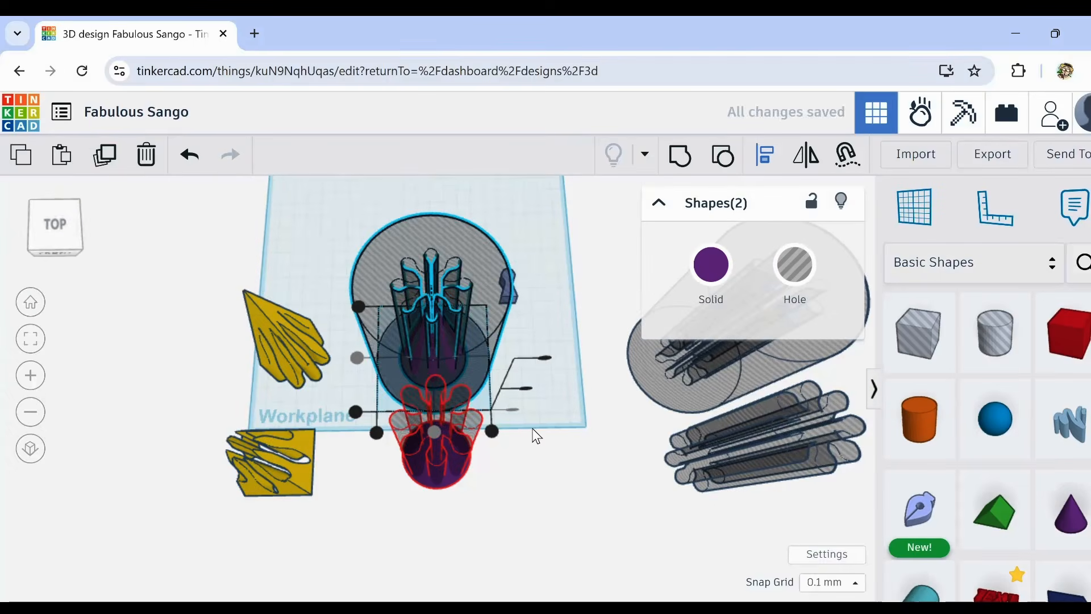
Step: Change the colour of the cut rear pyramid to green
click(292, 344)
click(712, 265)
click(624, 449)
Step: Group the rear purple cone with its cylindrical hole and colour the resulting piece blue
click(434, 364)
shift+click(375, 273)
click(680, 155)
right_drag(500, 483, 349, 490)
click(712, 265)
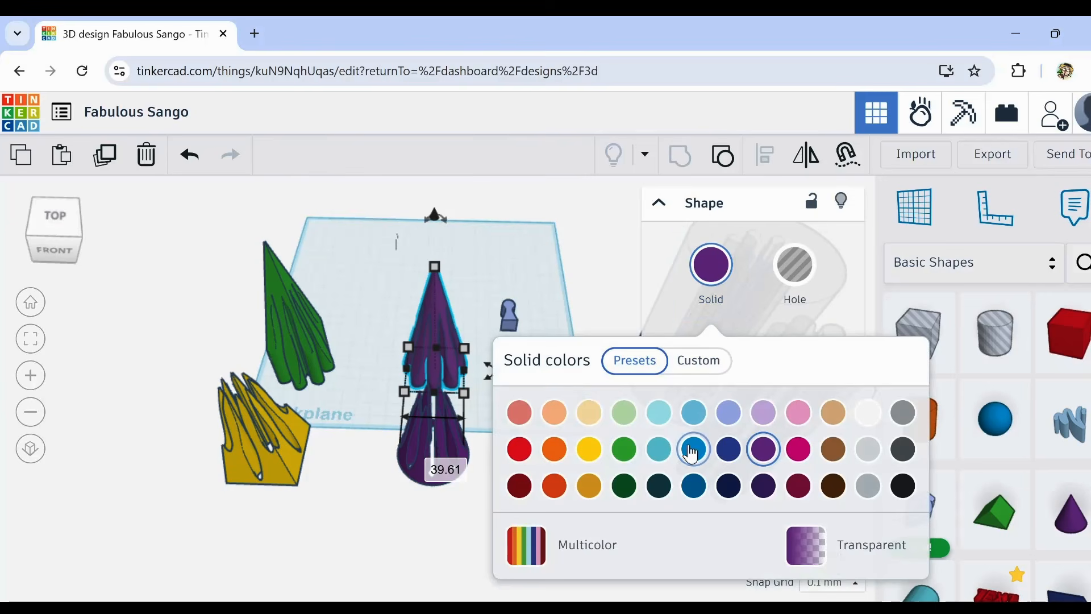
click(691, 453)
click(332, 509)
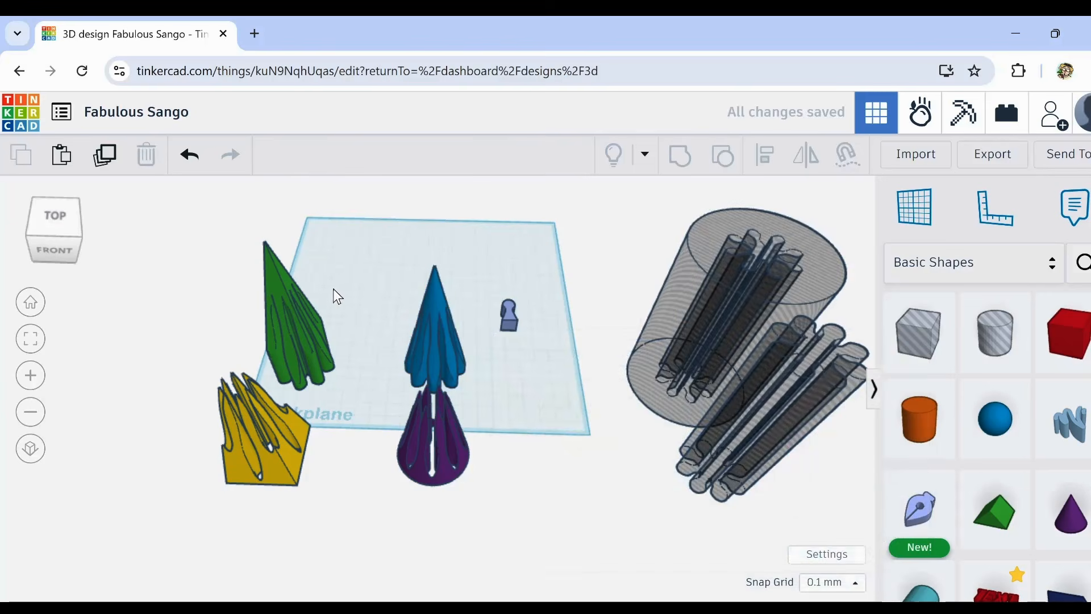
Step: Align the green and yellow pyramid pieces on their centres in both horizontal directions so they interlock
drag(334, 290, 267, 500)
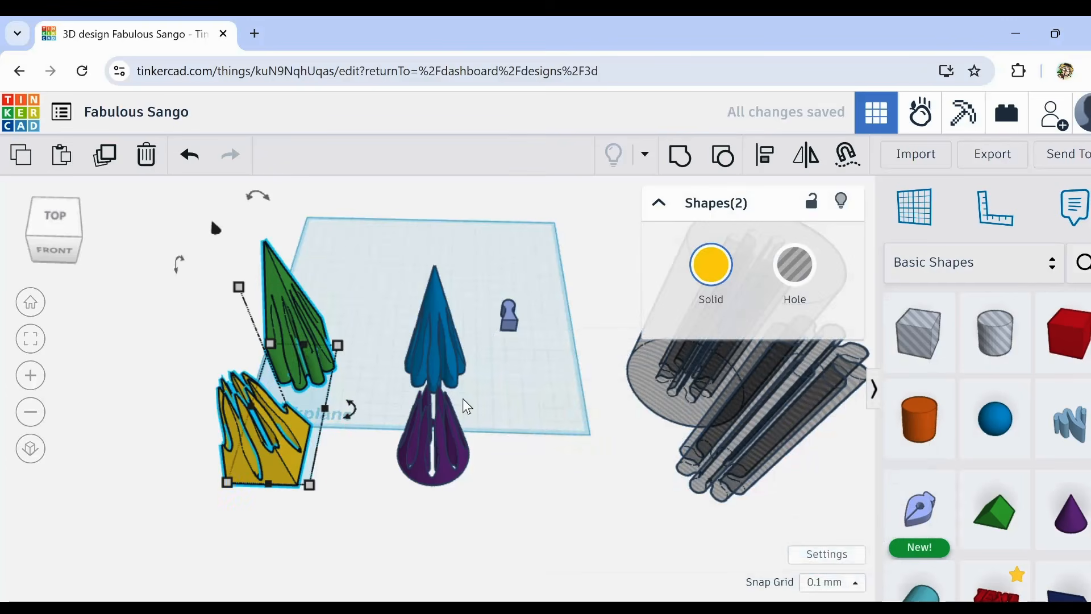
click(757, 165)
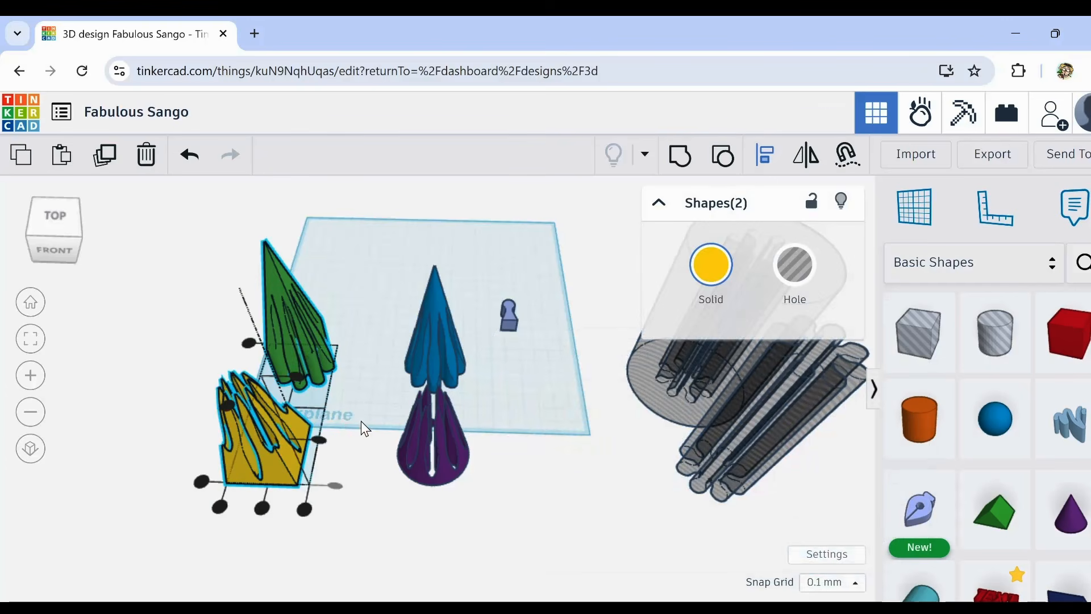
click(226, 405)
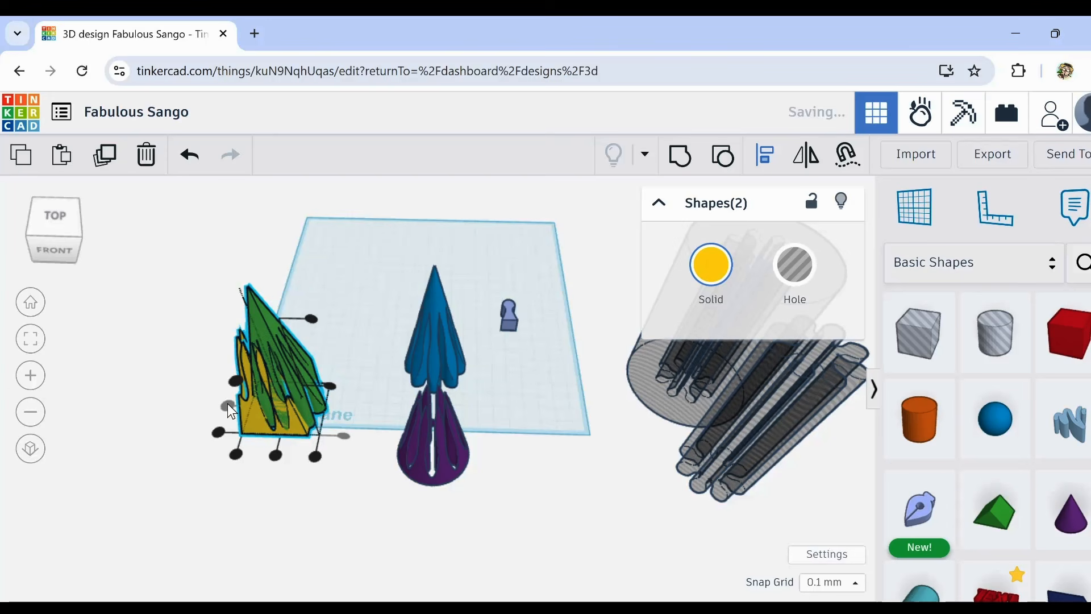
click(275, 455)
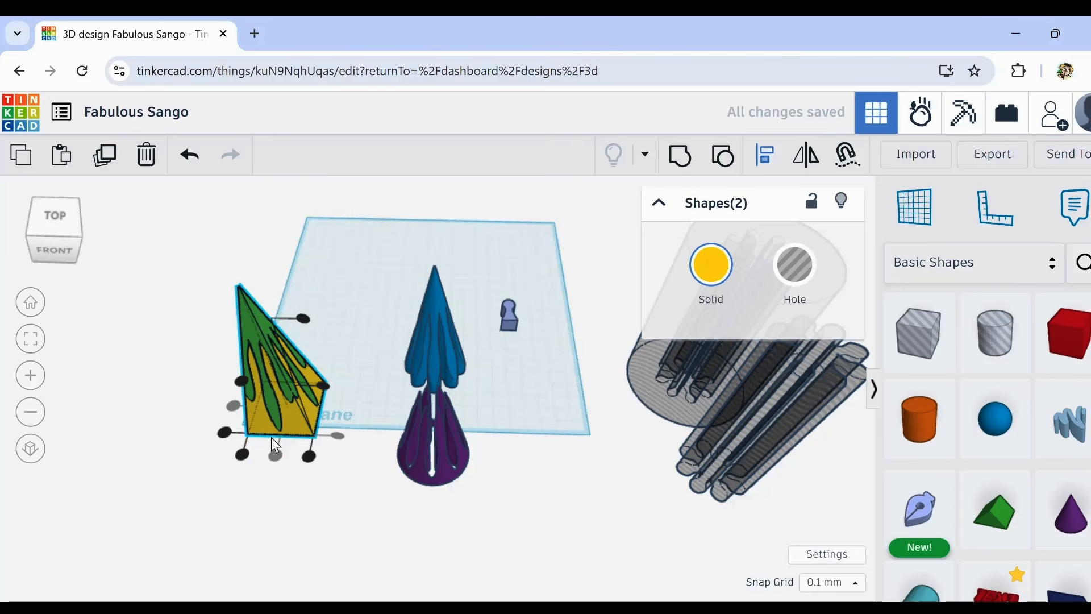
click(237, 473)
Step: Examine up close how the green and yellow pyramid pieces fit together along their edges
scroll(286, 392, up, 3)
right_drag(285, 392, 336, 499)
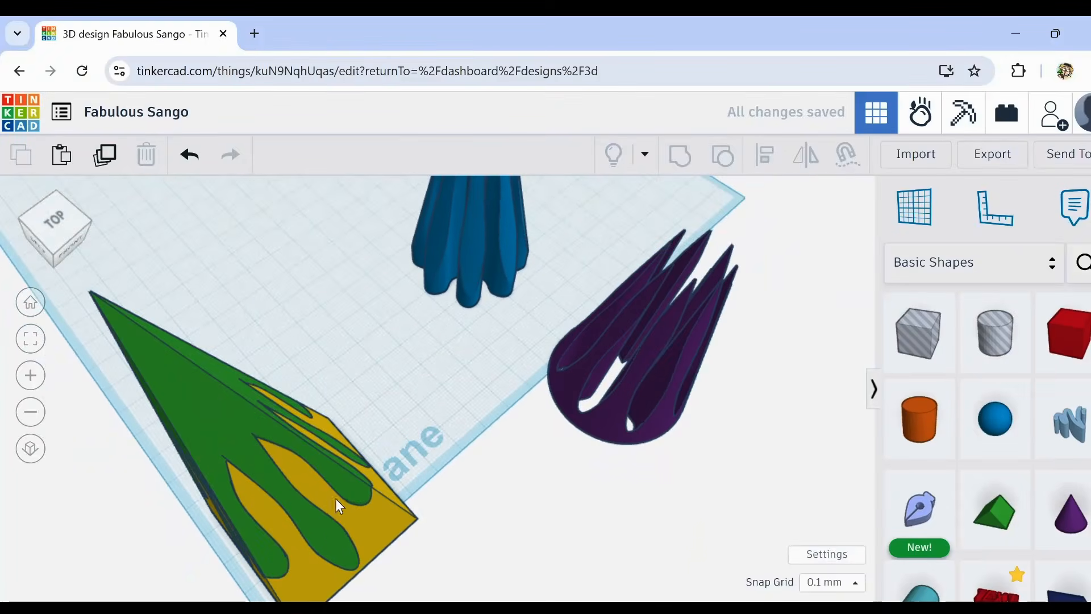
scroll(327, 502, up, 3)
scroll(376, 491, up, 3)
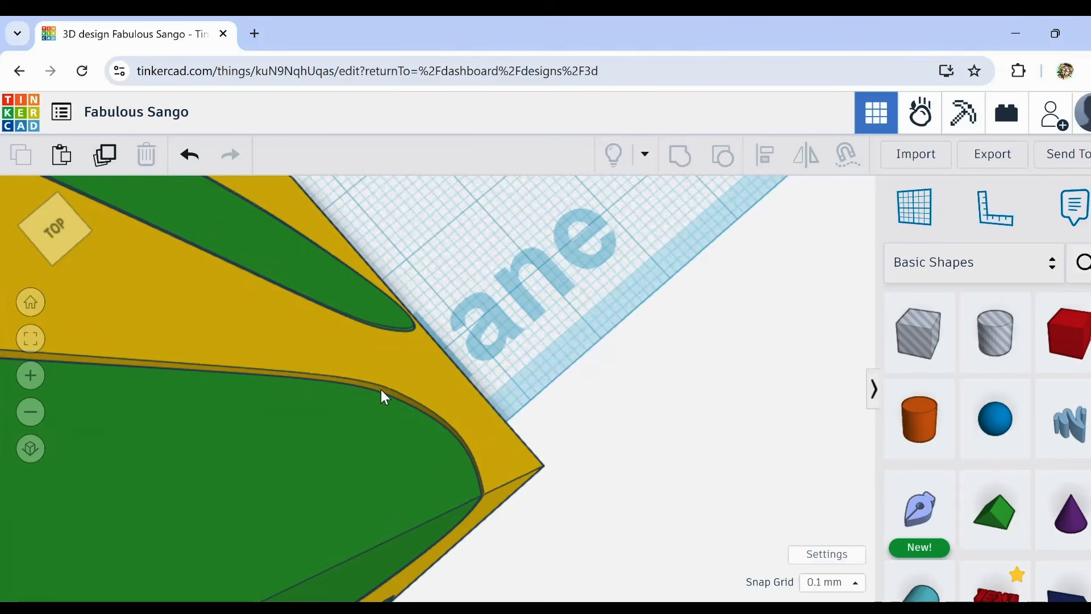
scroll(480, 472, down, 10)
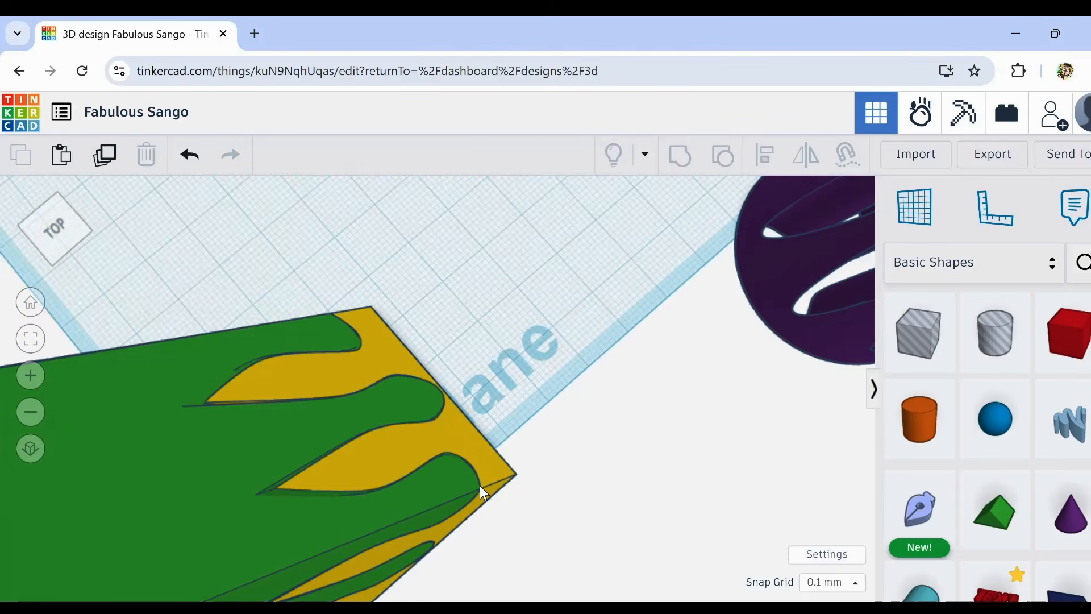
right_drag(500, 469, 375, 392)
middle_drag(772, 469, 459, 358)
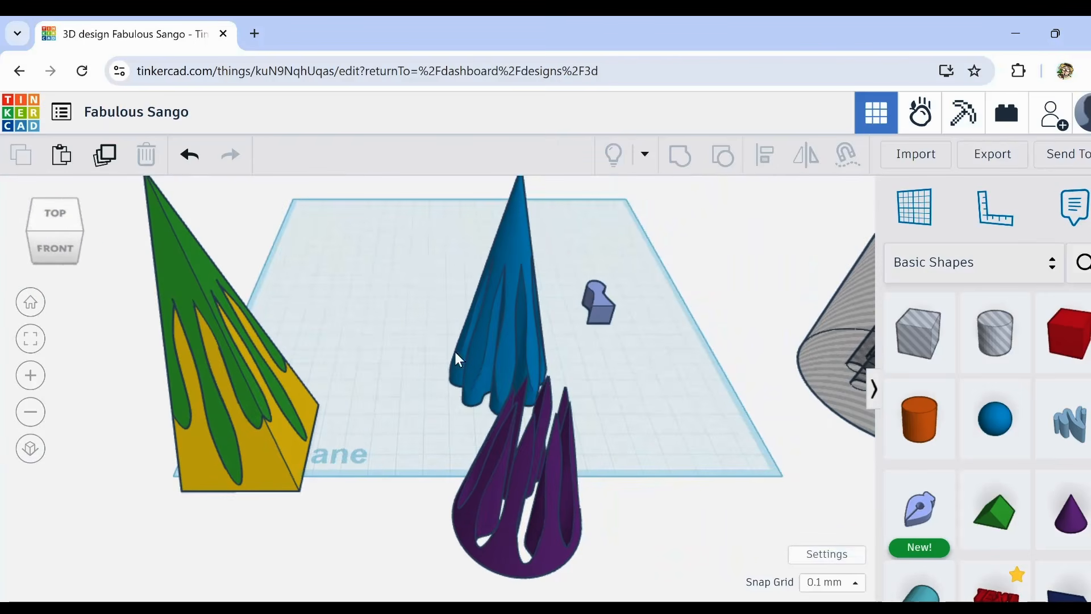
Step: Align the blue and purple cone pieces on their centres so they interlock
drag(516, 497, 517, 498)
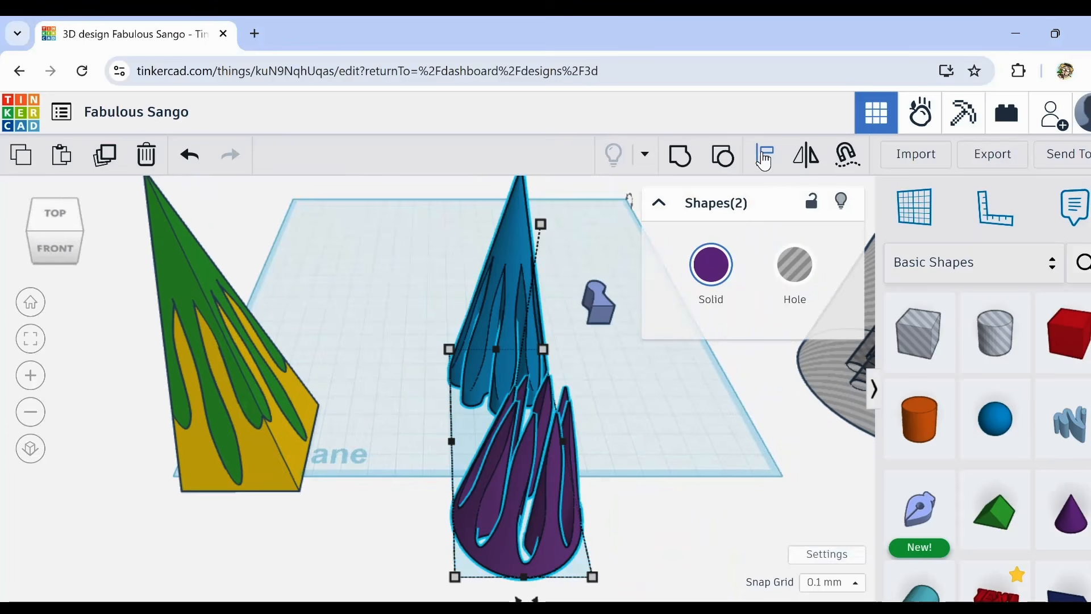
click(426, 441)
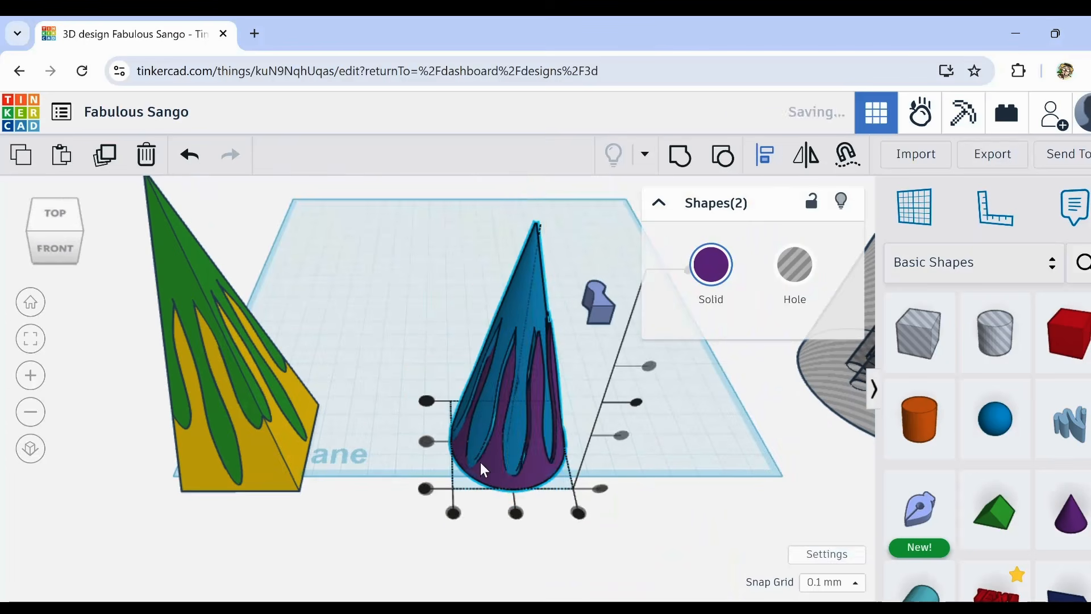
click(628, 556)
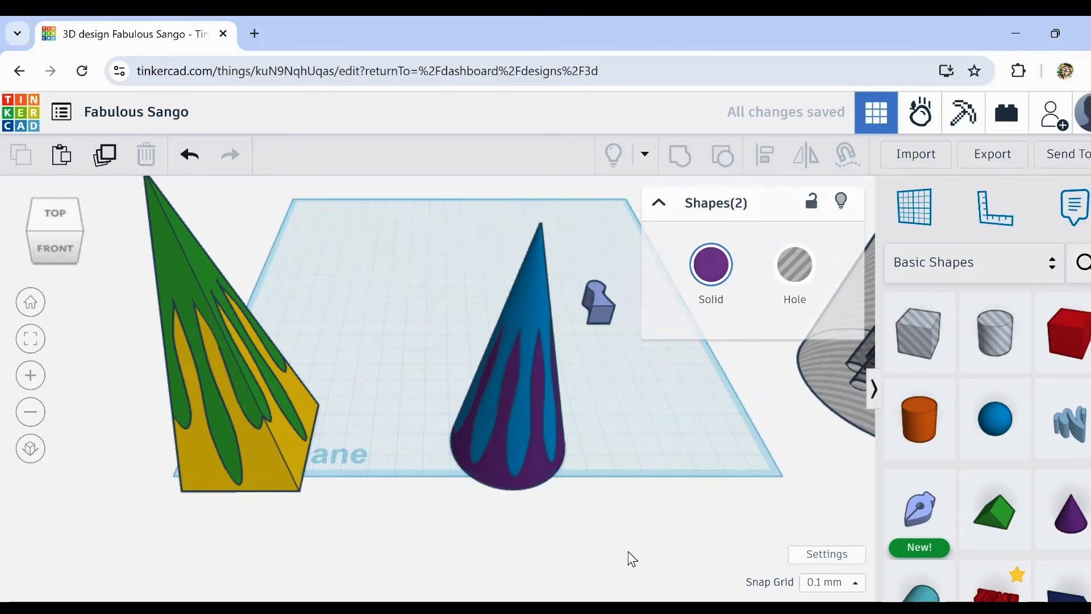
Step: Move the small sketch shape off the workplane, about 88.5 mm sideways and 18.1 mm along the depth, next to the spare holes
right_drag(629, 557, 698, 353)
click(651, 395)
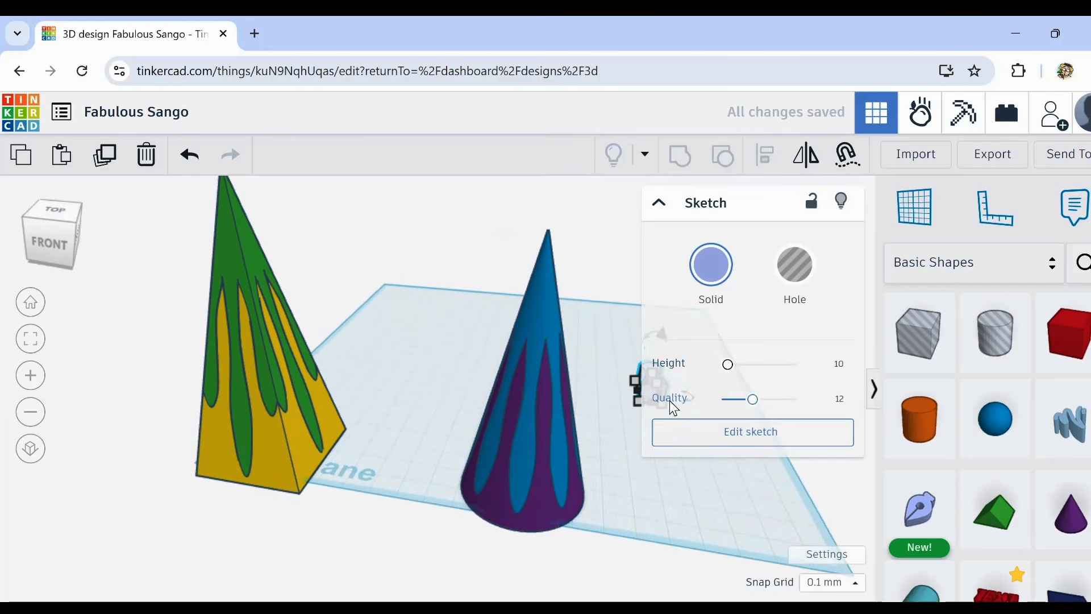
click(662, 495)
right_drag(704, 489, 624, 561)
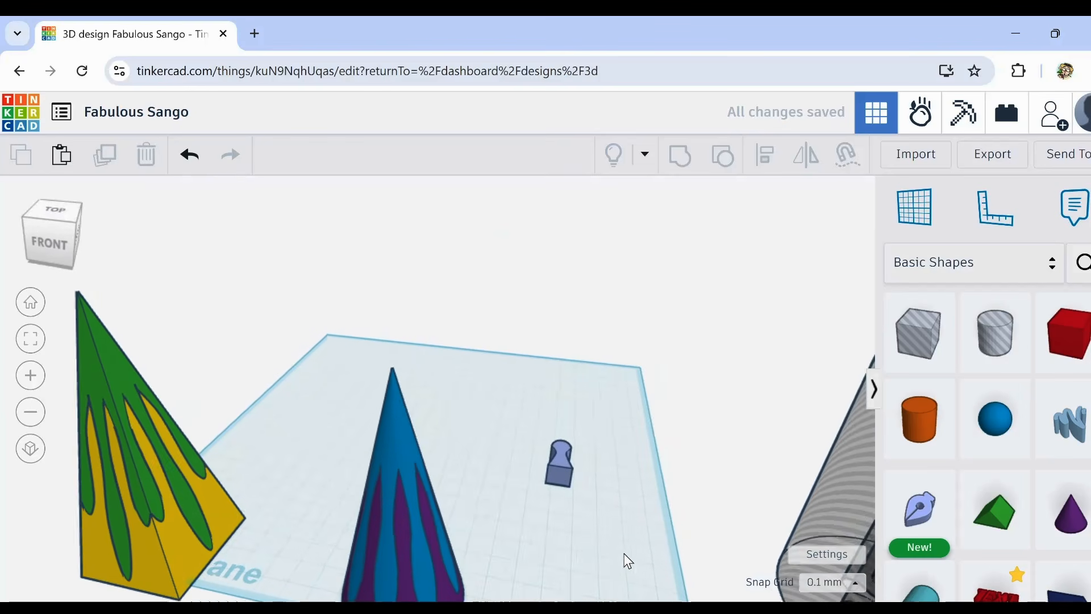
drag(578, 475, 762, 466)
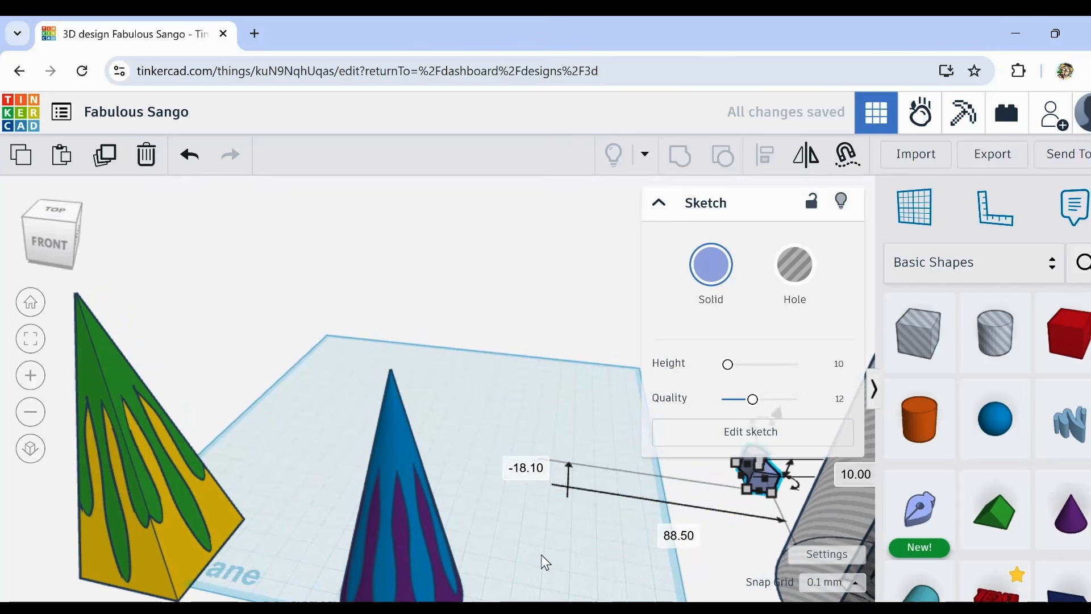
click(536, 551)
Step: Move both interlocked cone pieces together about 79 mm back onto the workplane
right_drag(535, 550, 489, 531)
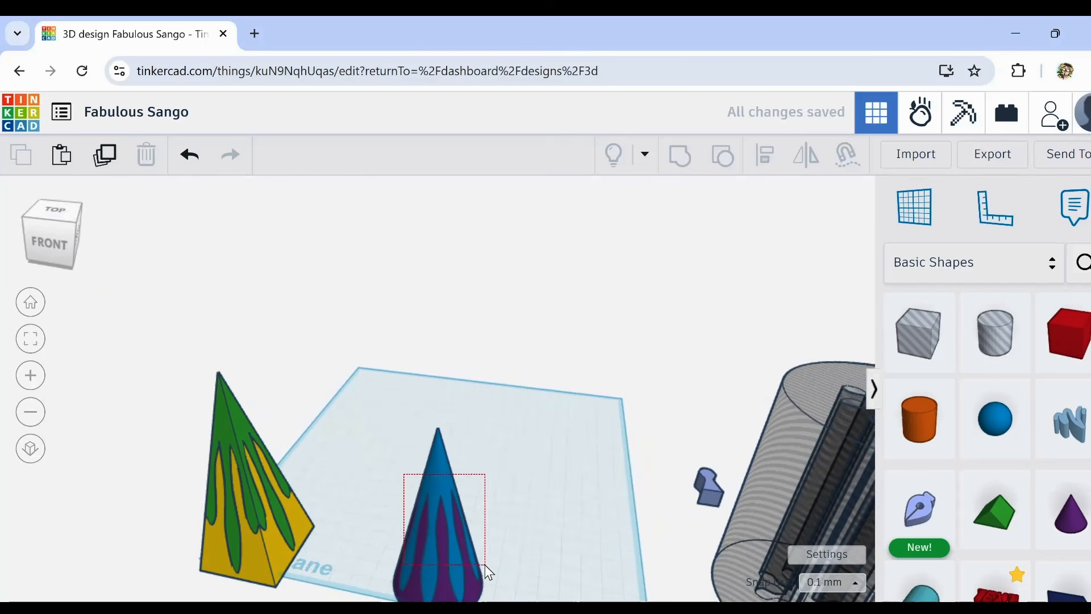
drag(486, 564, 515, 462)
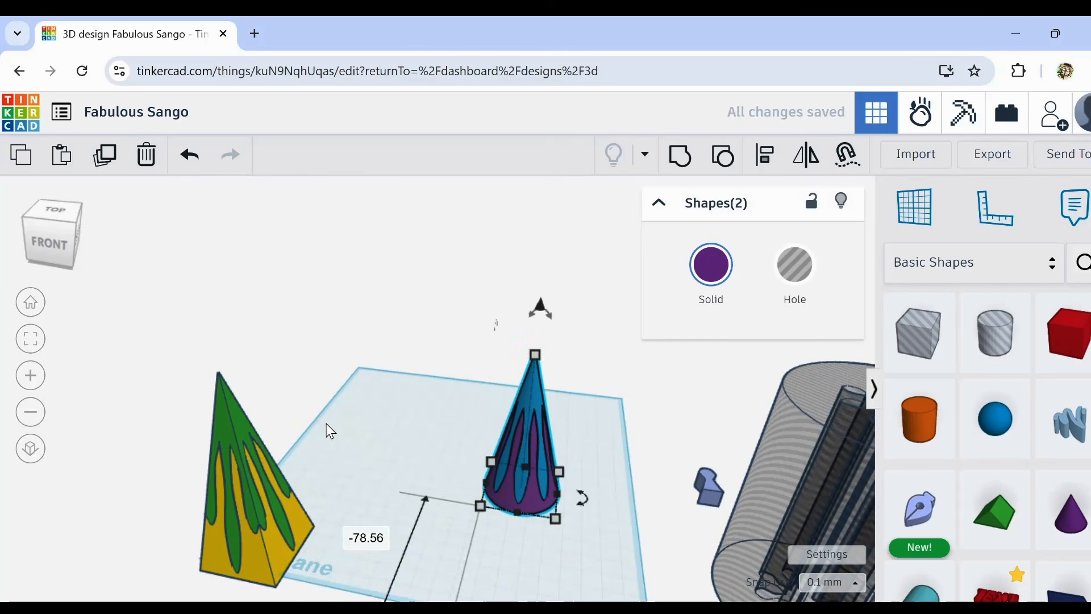
Step: Move the interlocked green and yellow pyramid pieces together onto the workplane beside the cone
click(344, 467)
drag(239, 565, 438, 465)
click(507, 522)
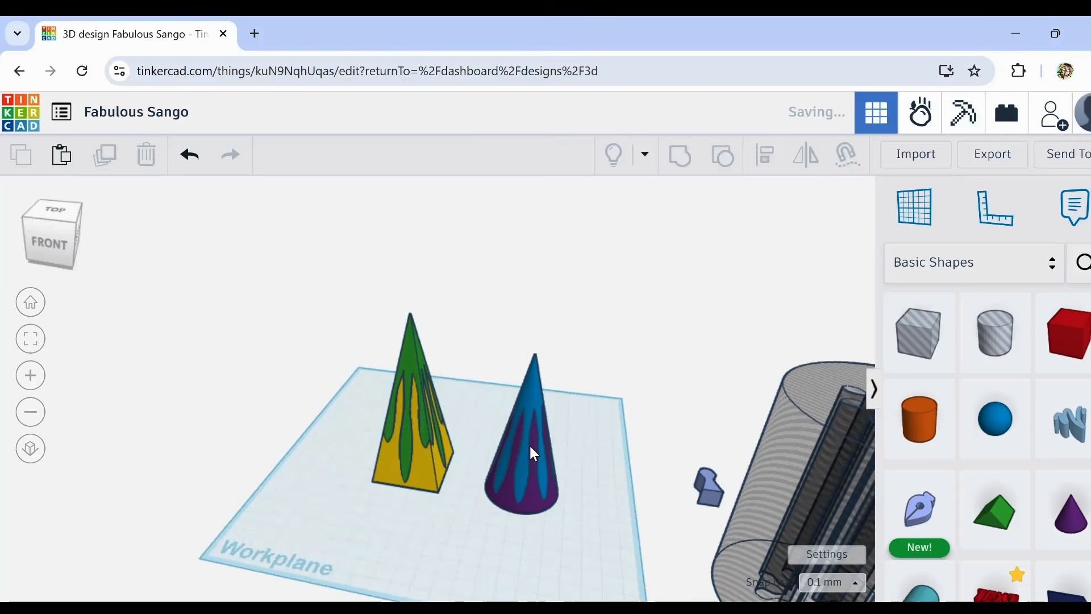
Step: Turn the purple cone piece into a hole to inspect how the blue piece fits inside it
scroll(529, 443, up, 5)
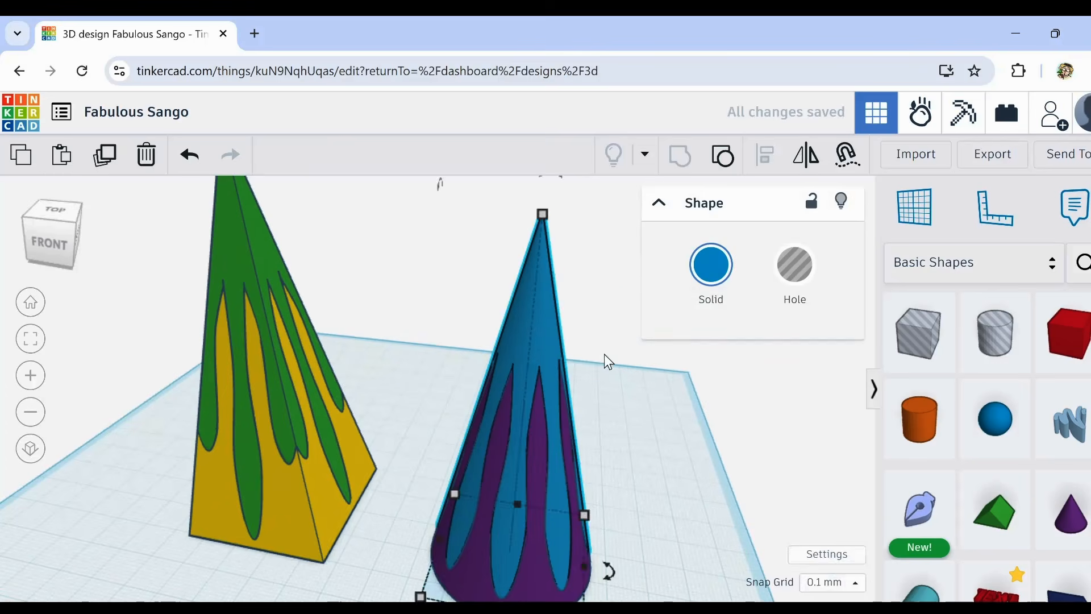
right_drag(605, 357, 568, 432)
scroll(487, 512, up, 5)
scroll(489, 515, up, 3)
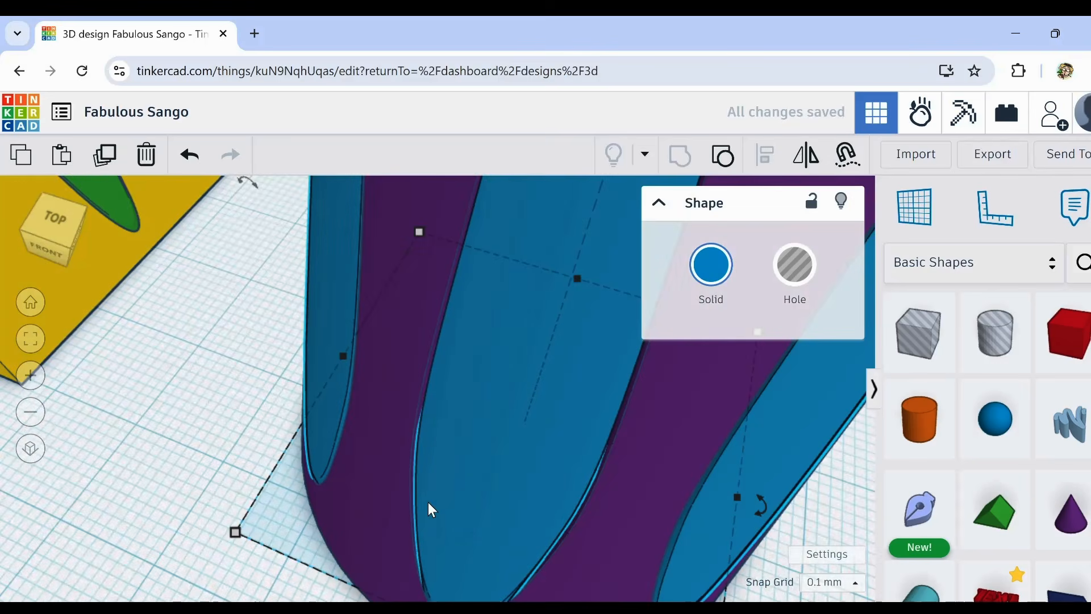
scroll(432, 526, down, 8)
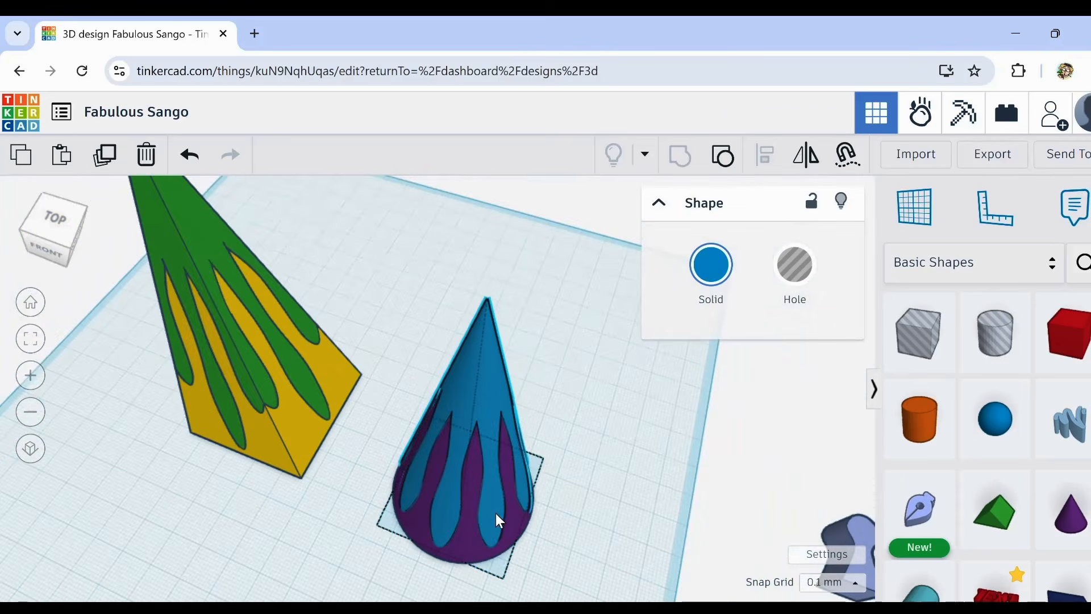
right_drag(497, 516, 531, 487)
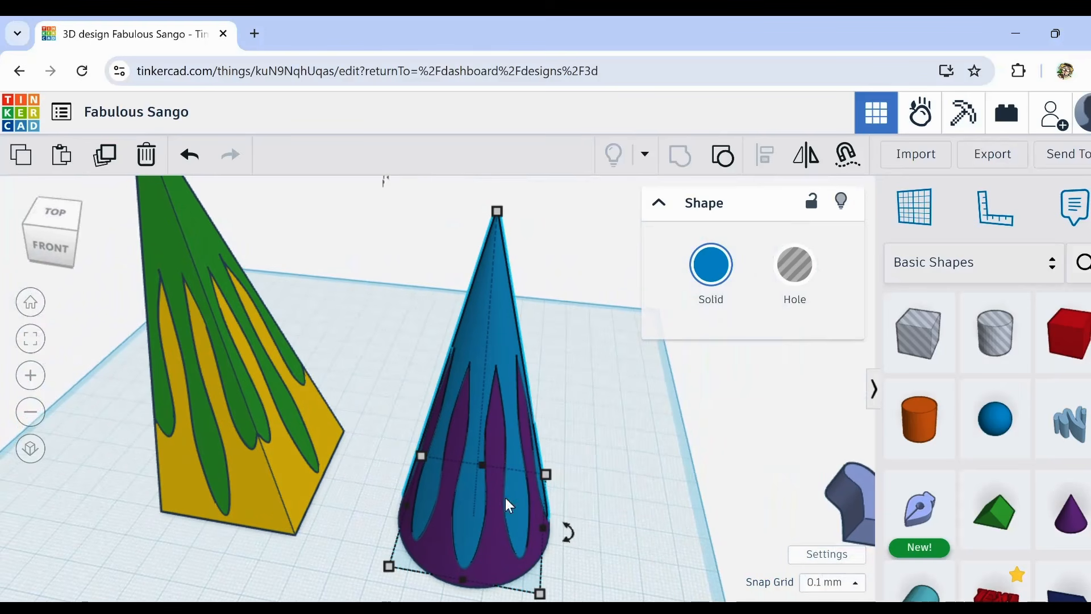
click(547, 540)
click(504, 558)
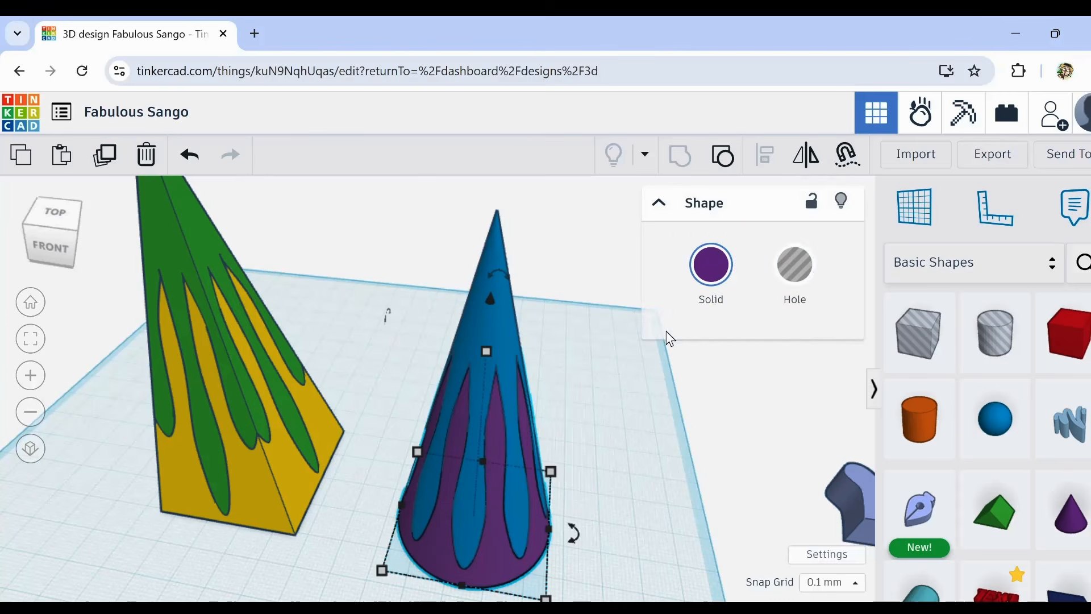
click(788, 272)
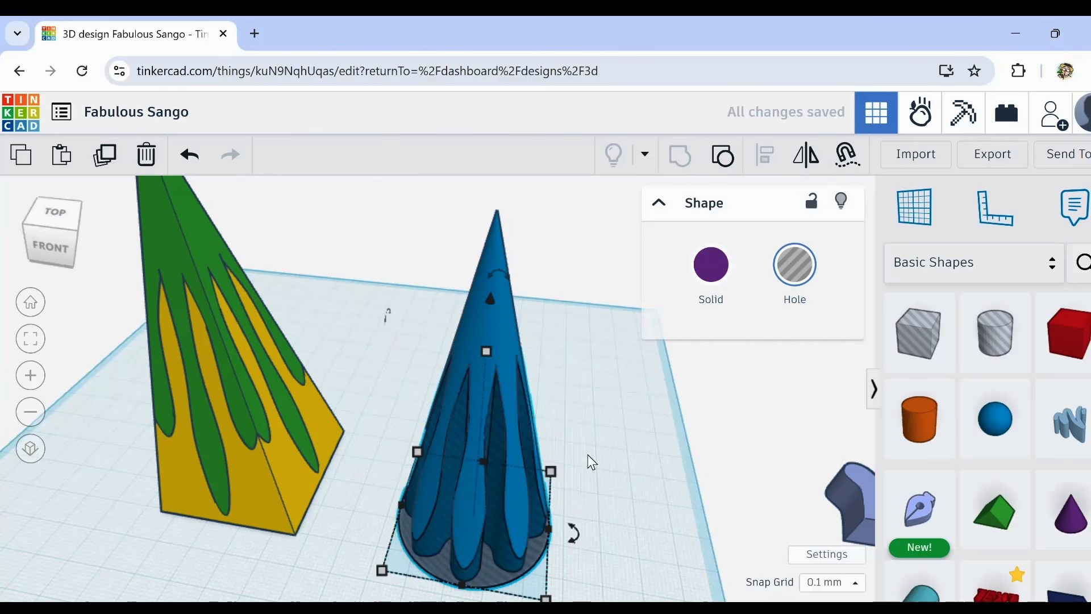
scroll(477, 475, up, 5)
mouse_move(492, 499)
right_down()
mouse_move(361, 496)
mouse_move(466, 517)
mouse_move(483, 509)
right_up()
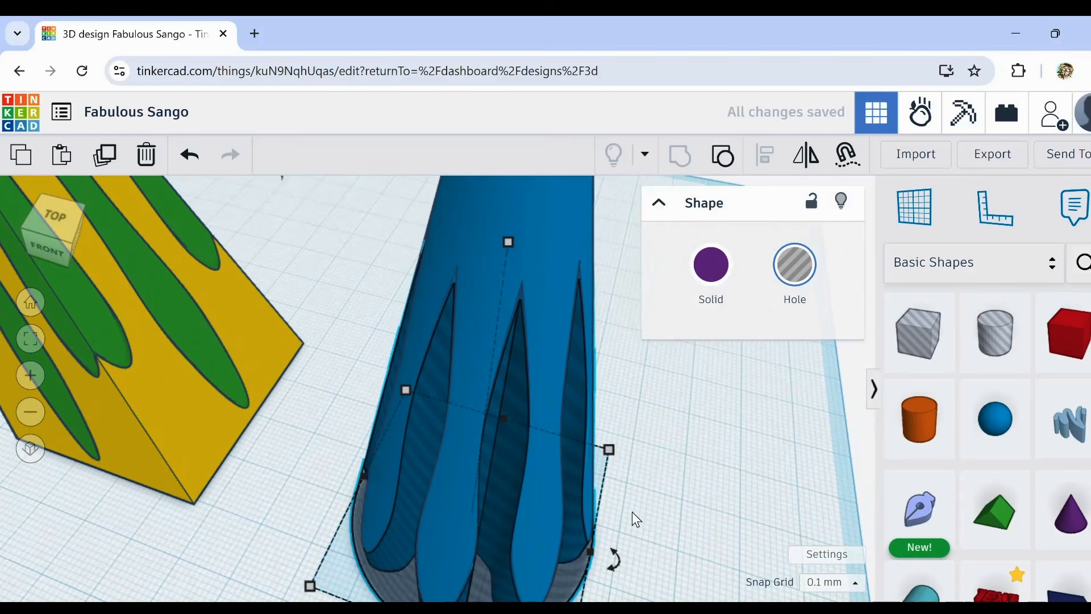
Step: Set the snap grid to 5.0 mm, then lower the blue cone piece one increment and raise it back
click(671, 404)
click(522, 208)
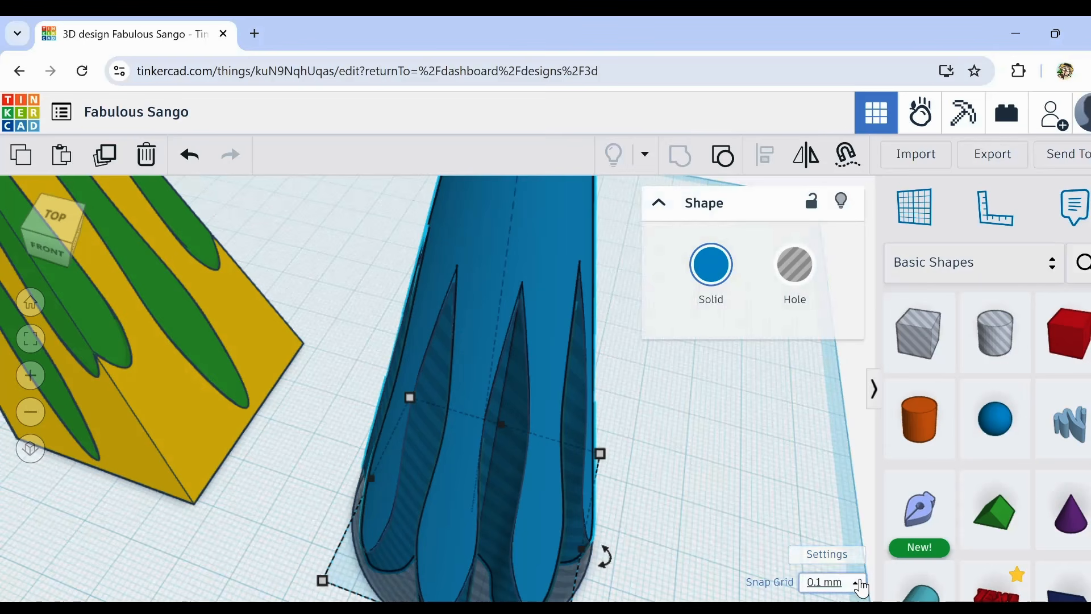
click(858, 583)
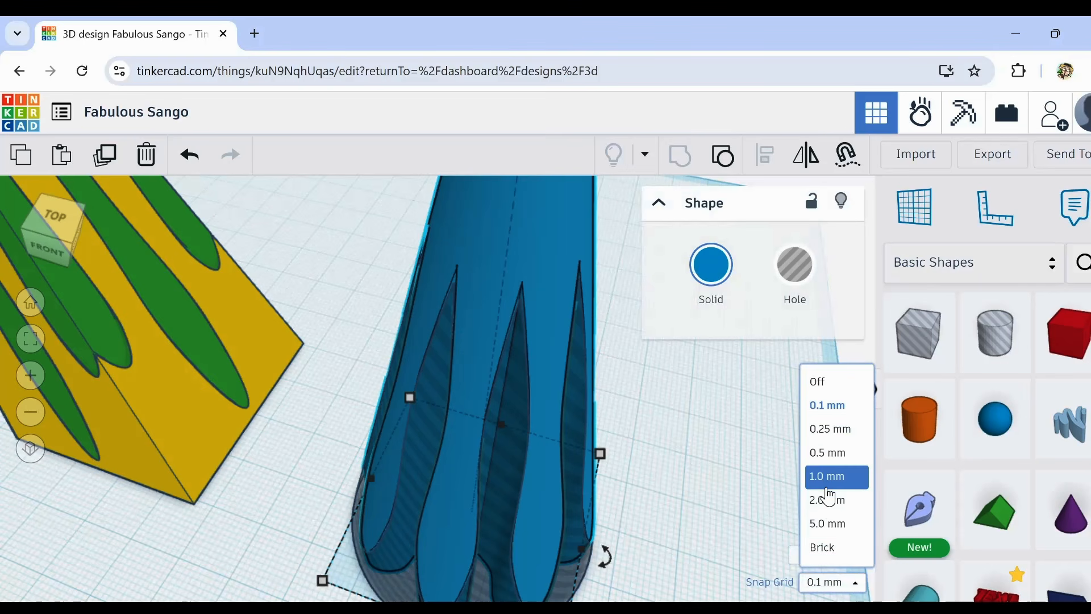
click(831, 524)
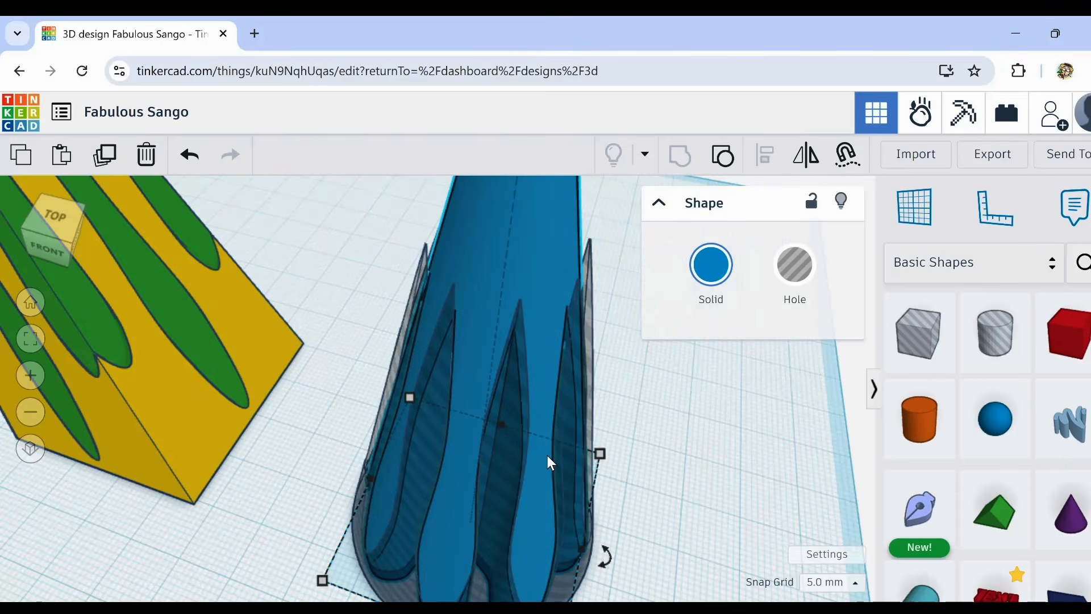
key(ctrl+Up)
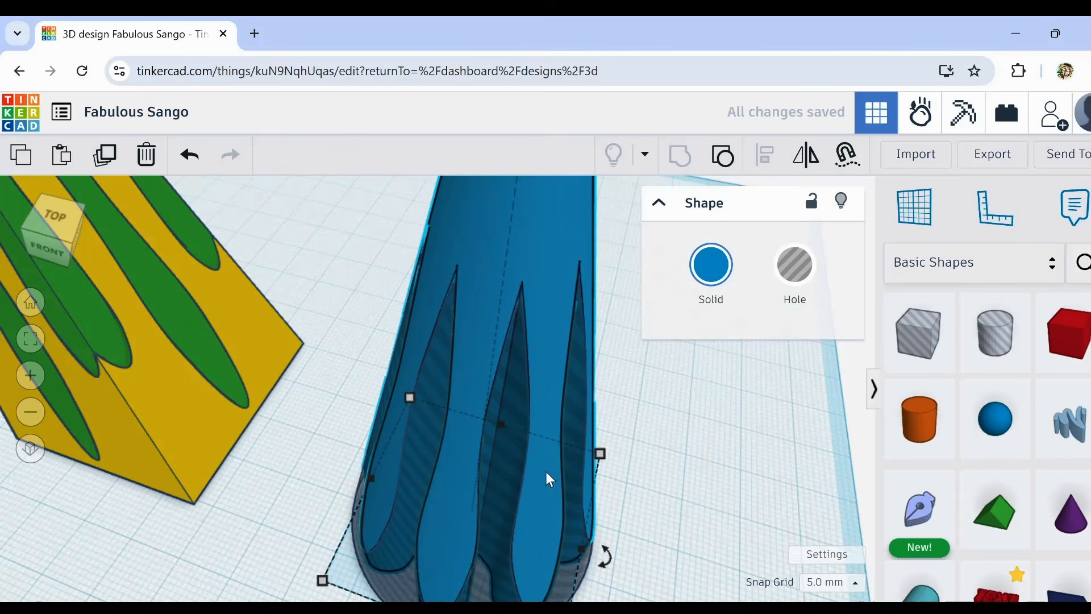
Step: Turn the purple cone piece back into a purple solid and deselect it
click(522, 408)
click(731, 309)
click(731, 308)
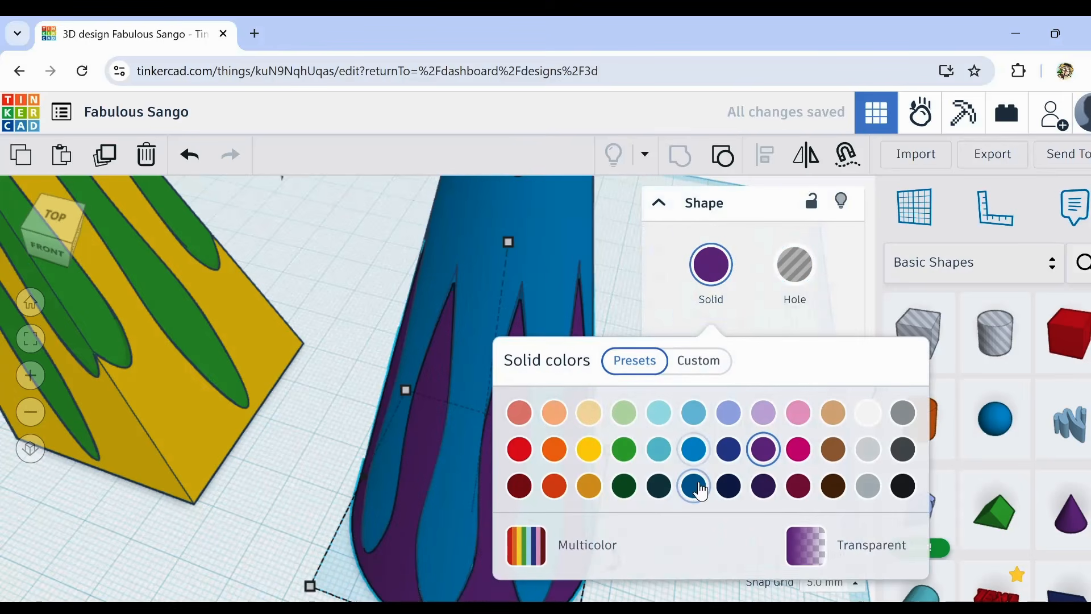
click(366, 382)
Step: Move the green pyramid piece out of the yellow one, about 45 mm towards the back and 4.4 mm sideways
scroll(364, 382, down, 5)
right_drag(362, 383, 353, 517)
middle_drag(353, 517, 408, 546)
right_drag(408, 547, 310, 337)
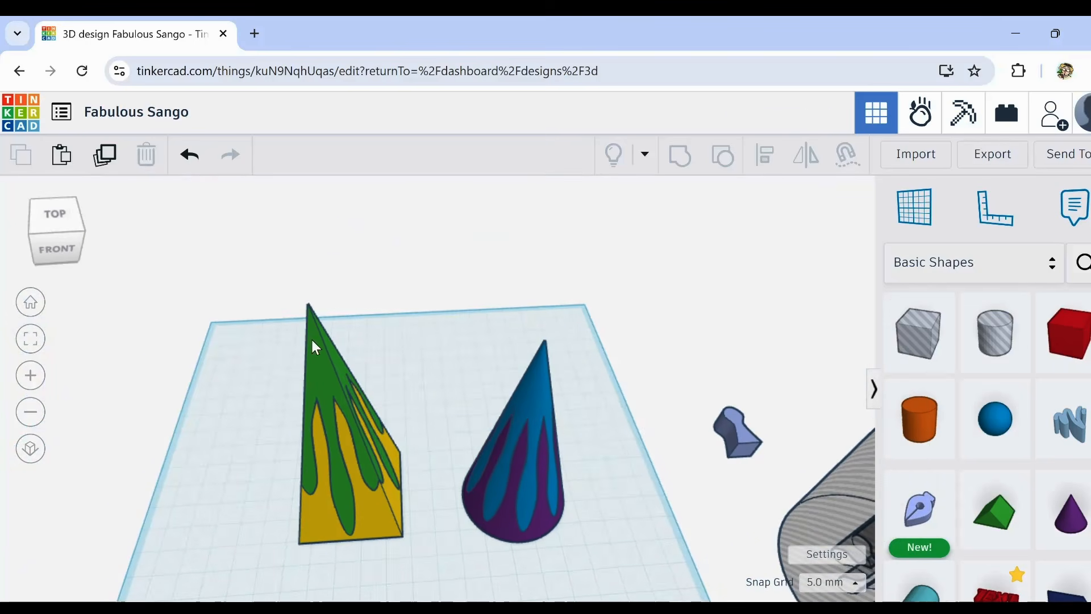
drag(311, 336, 354, 278)
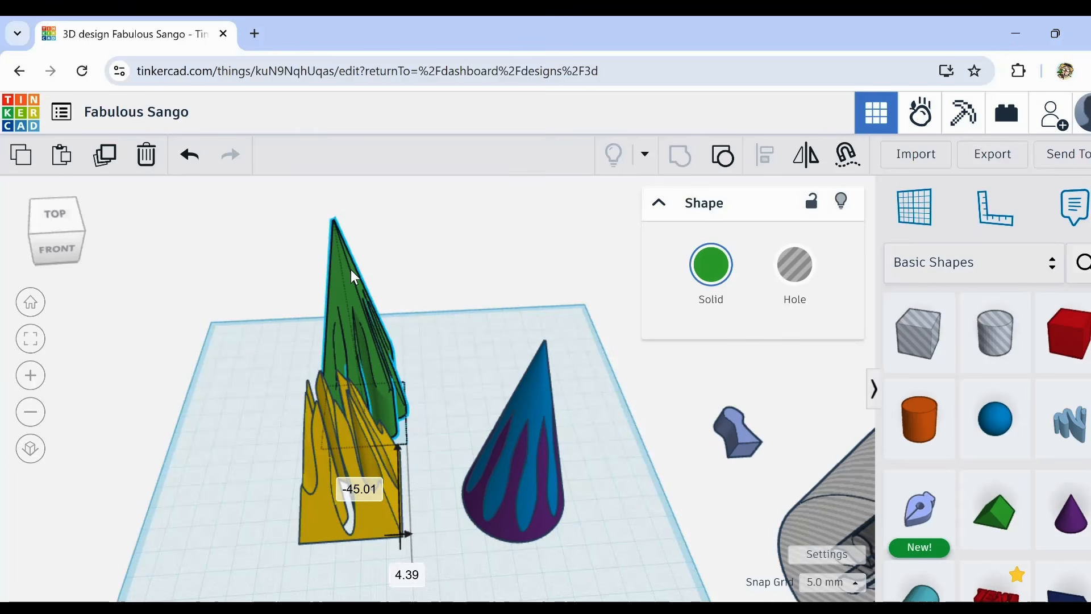
drag(350, 269, 350, 269)
Step: Move the blue cone piece out of the purple one towards the back of the workplane
scroll(530, 464, up, 3)
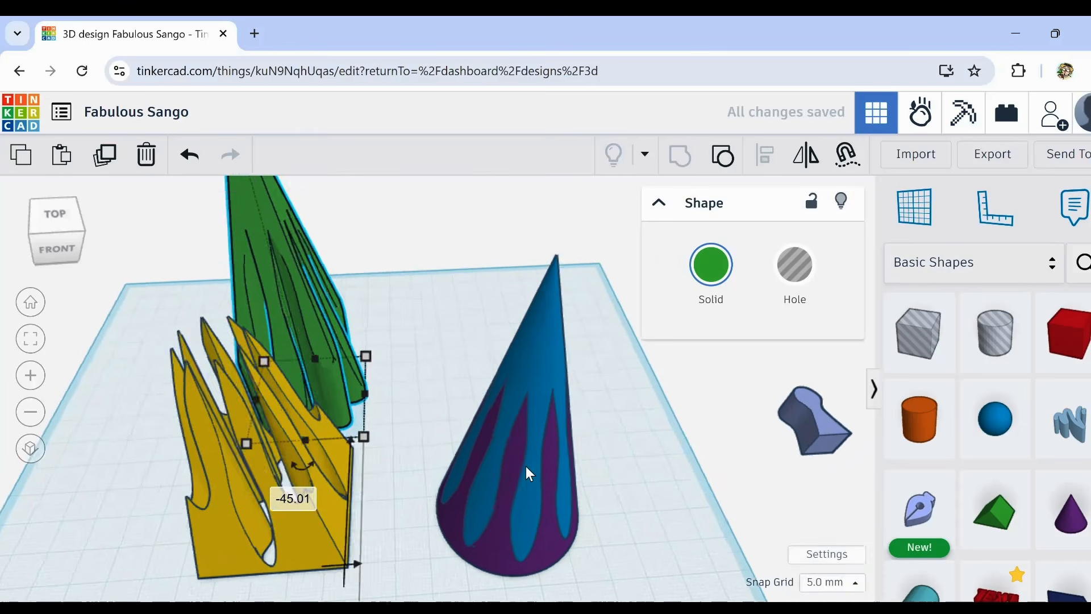
scroll(530, 474, up, 5)
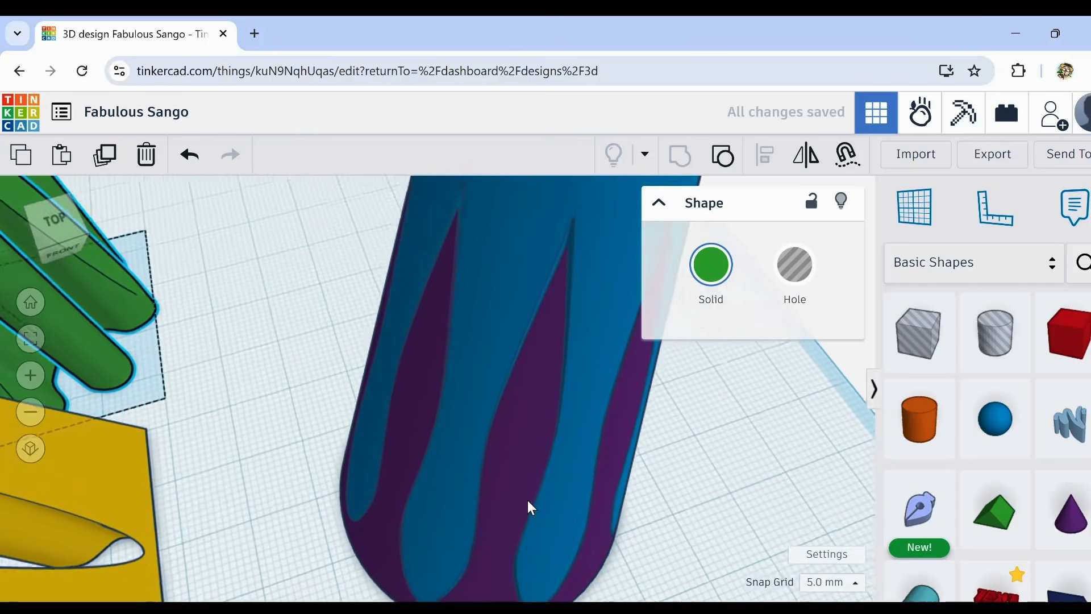
scroll(531, 508, down, 3)
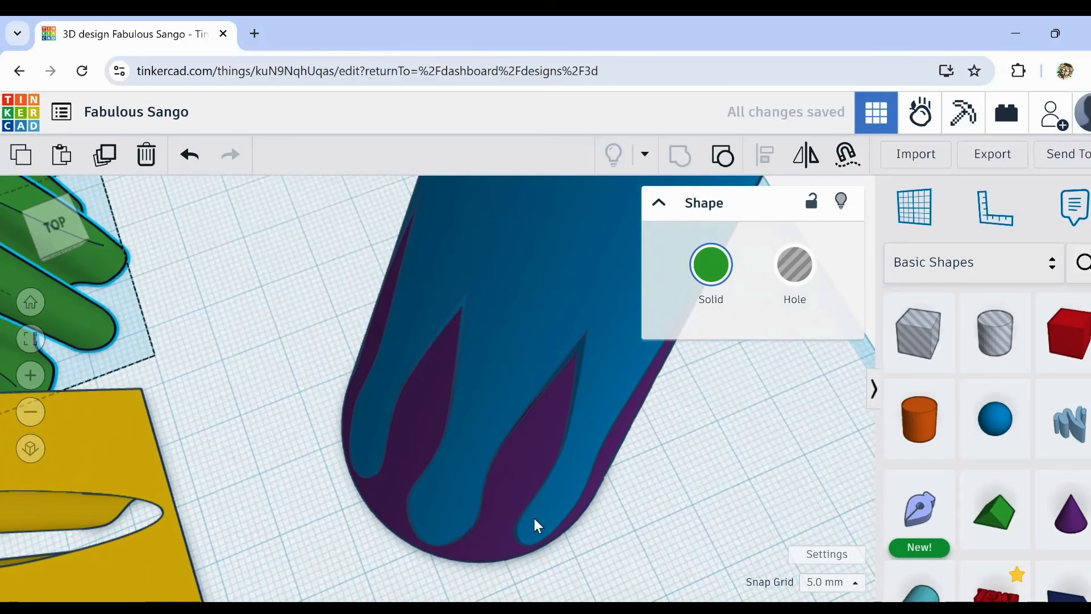
right_drag(533, 523, 482, 522)
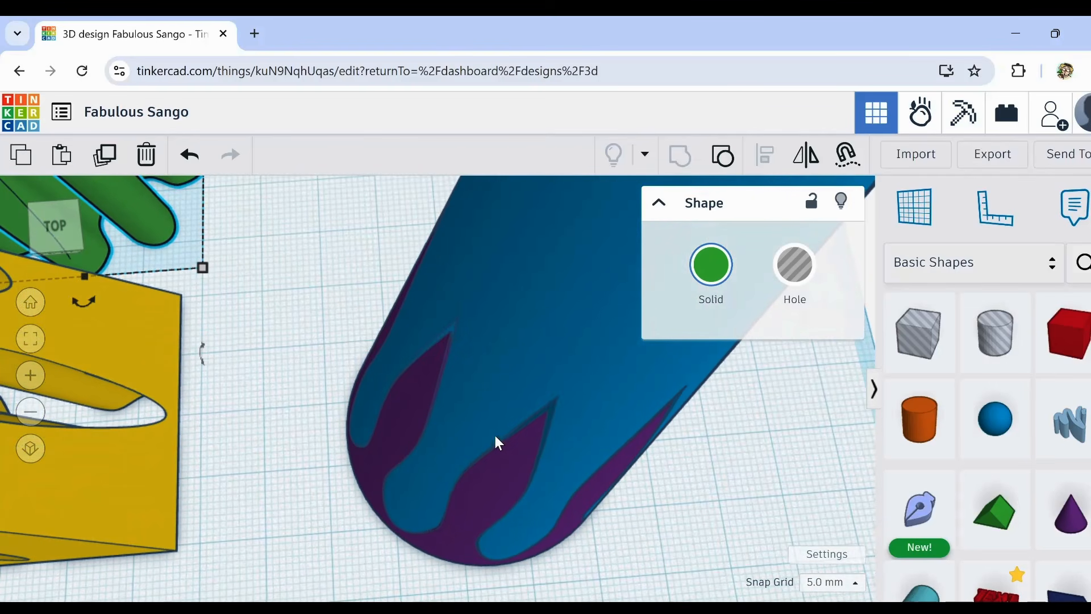
right_drag(494, 442, 514, 319)
drag(514, 319, 503, 167)
right_drag(455, 499, 411, 448)
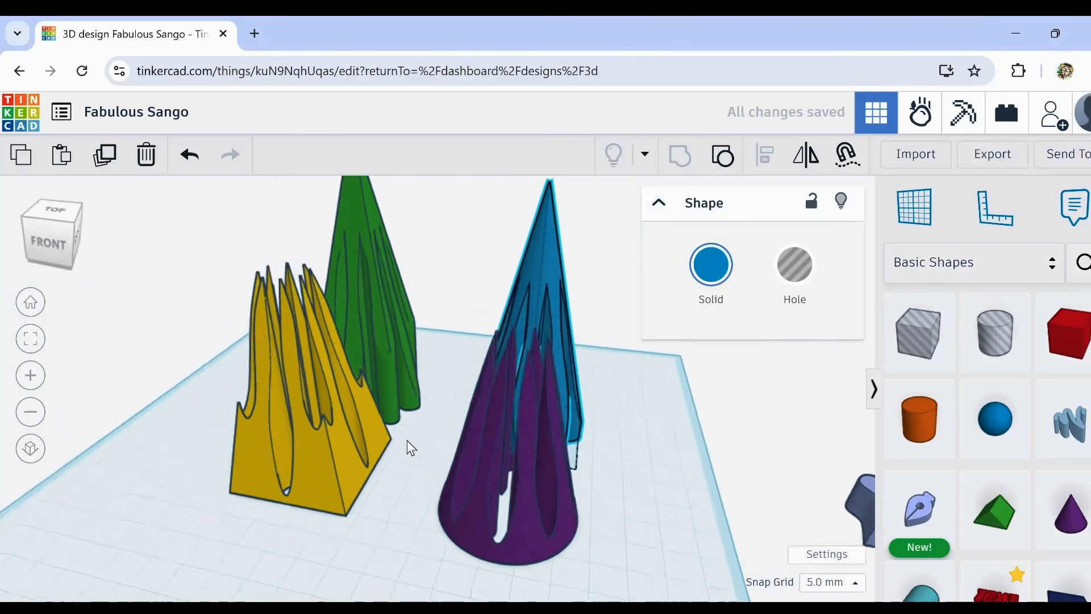
right_drag(453, 490, 514, 493)
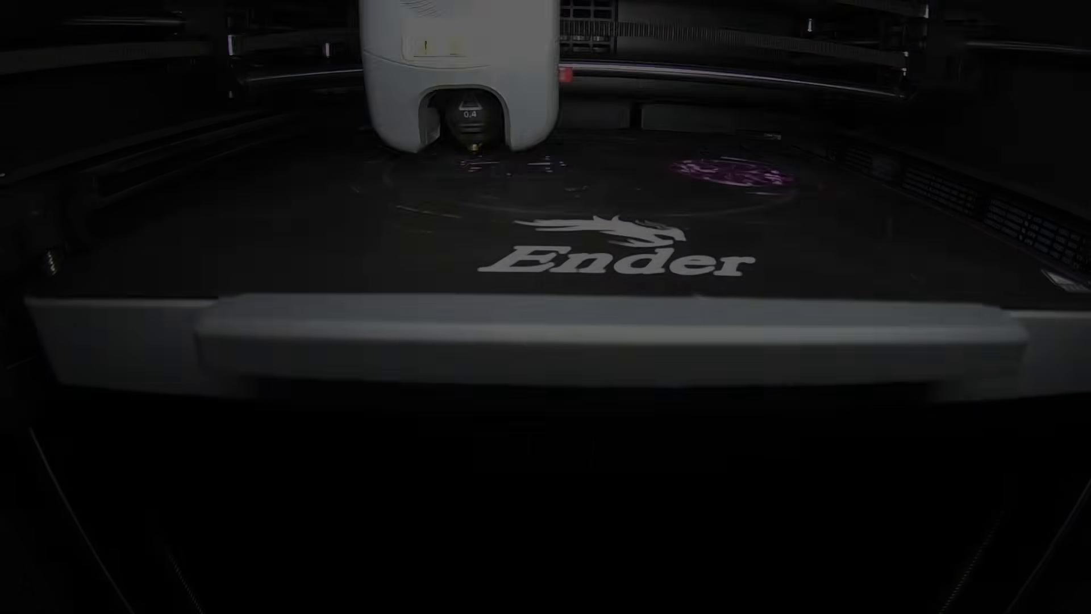
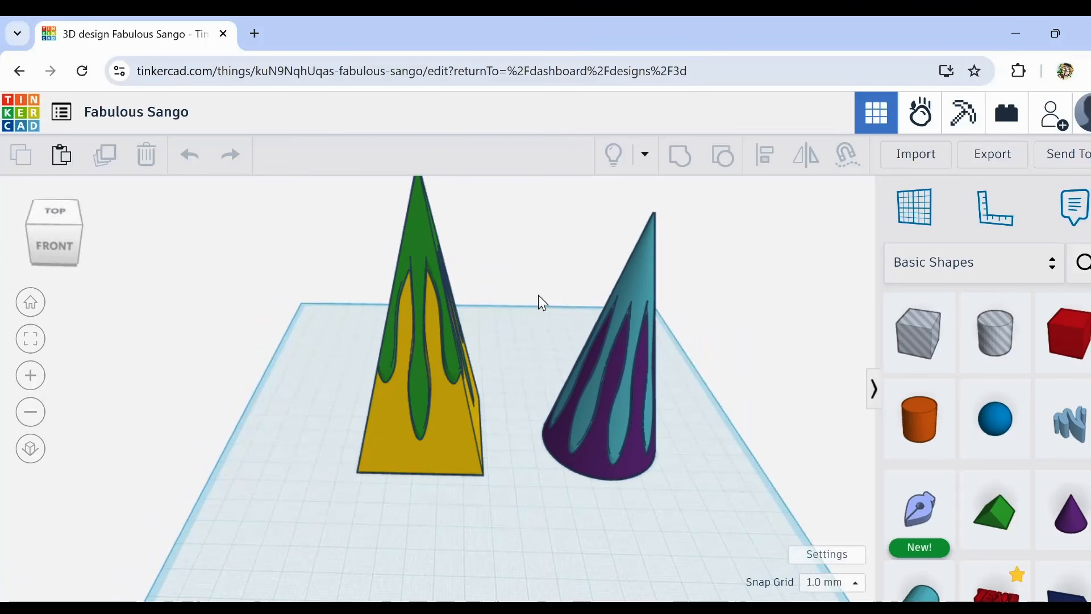
Step: Examine the assembled pyramid and teal-and-purple cone, including the flower-shaped joint on the cone's underside
scroll(538, 295, up, 2)
right_drag(524, 299, 500, 346)
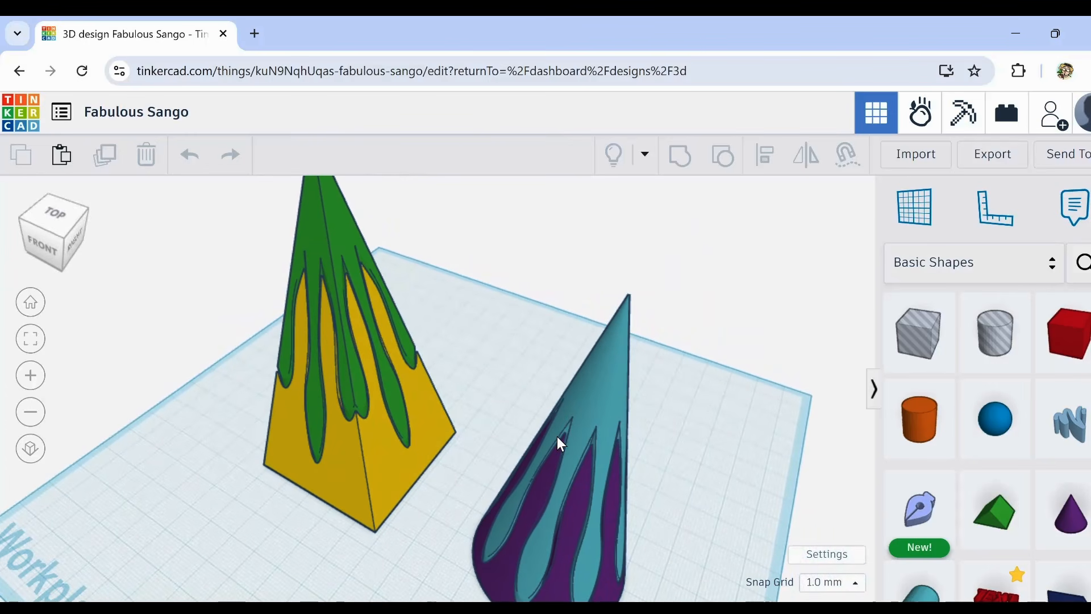
right_drag(557, 453, 542, 398)
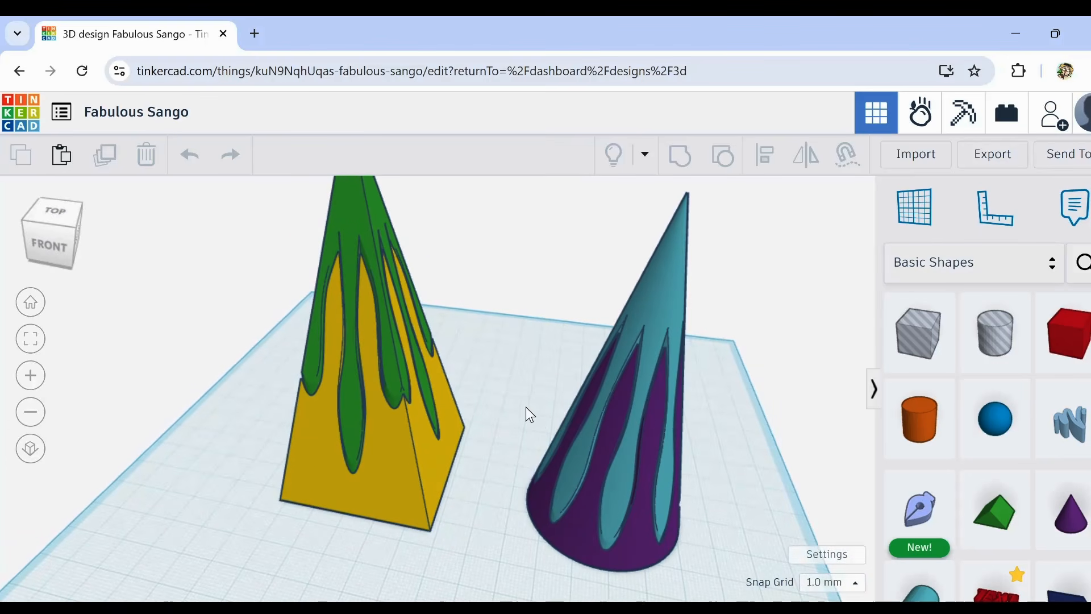
right_drag(483, 401, 442, 234)
scroll(489, 227, up, 5)
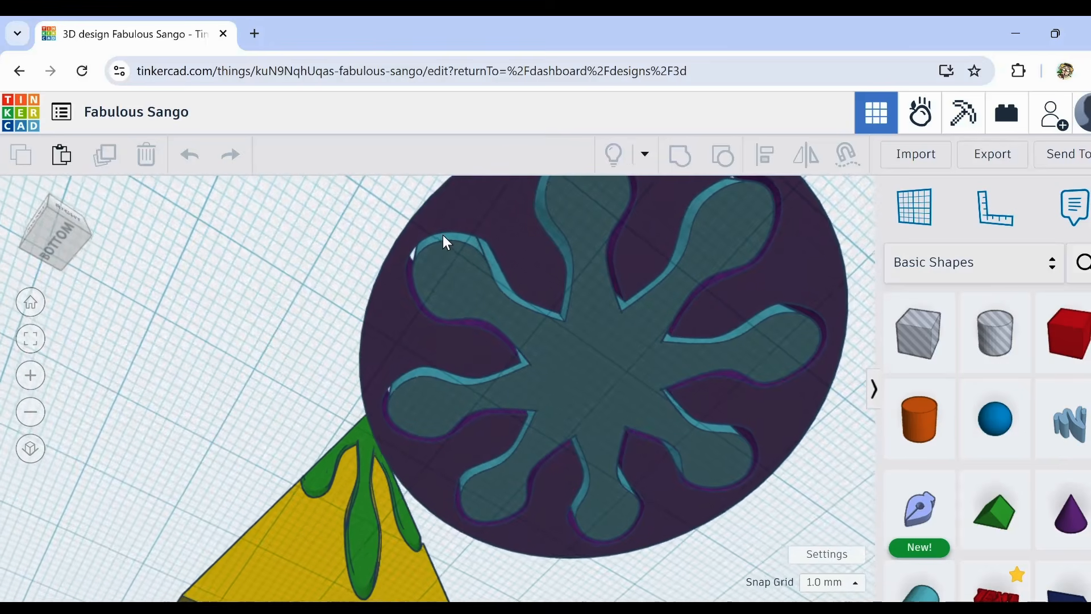
scroll(454, 278, up, 5)
right_drag(455, 278, 482, 417)
scroll(540, 381, down, 3)
scroll(482, 417, down, 2)
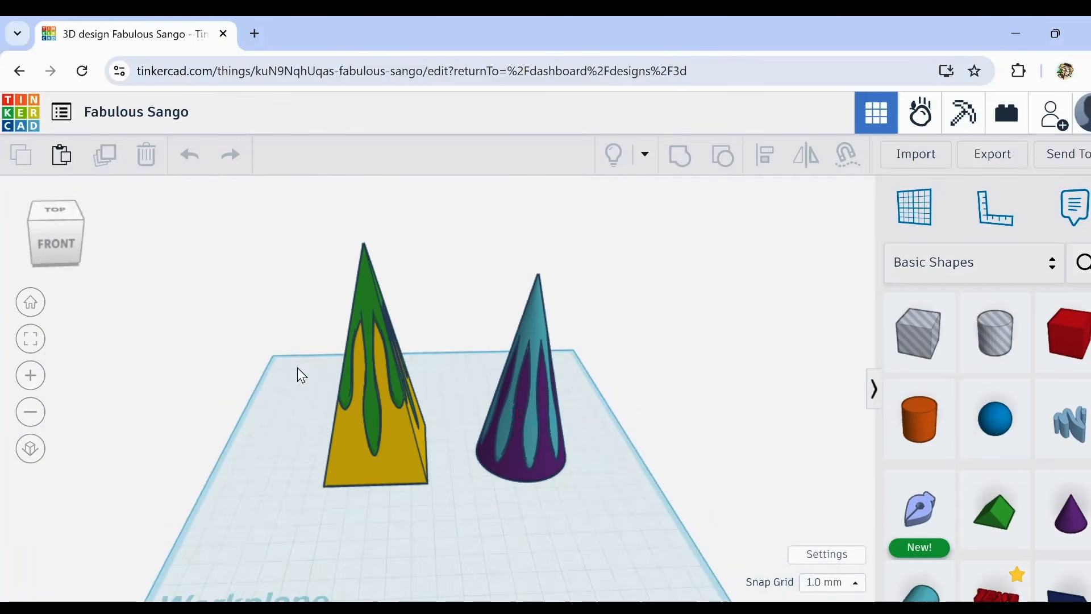
Step: Move all four pyramid and cone pieces about 120.9 mm sideways and 91 mm back, clearing the workplane
drag(298, 300, 594, 513)
drag(541, 459, 323, 377)
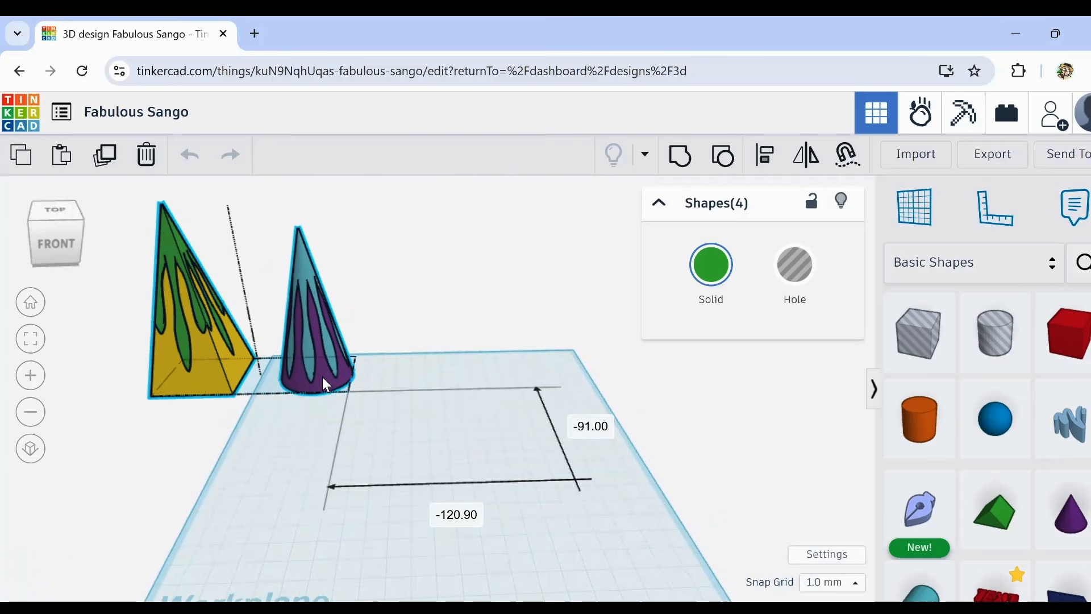
click(500, 535)
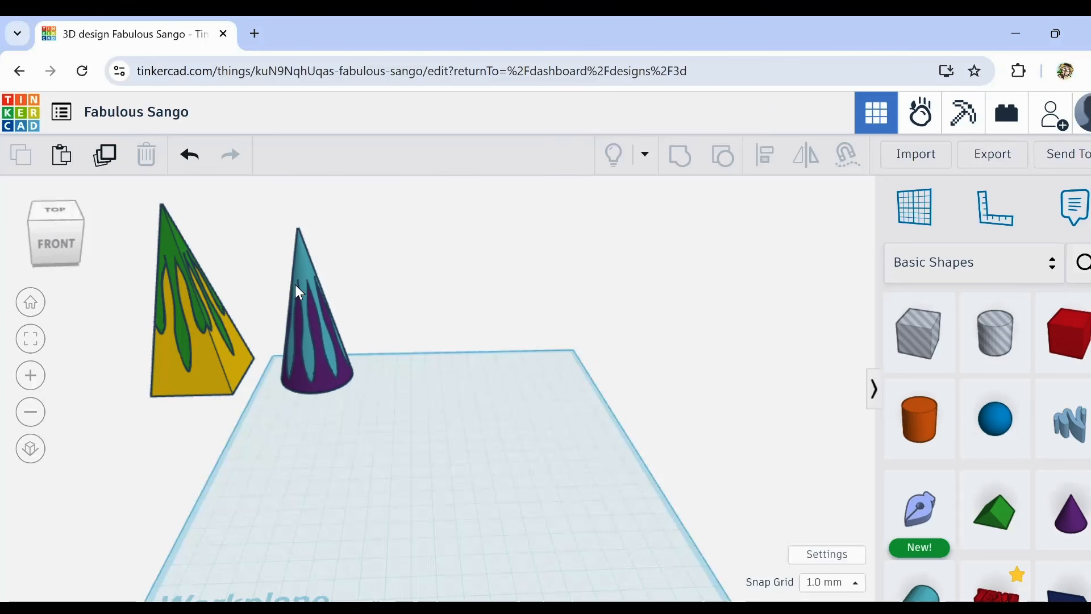
middle_drag(237, 312, 344, 419)
scroll(348, 434, up, 4)
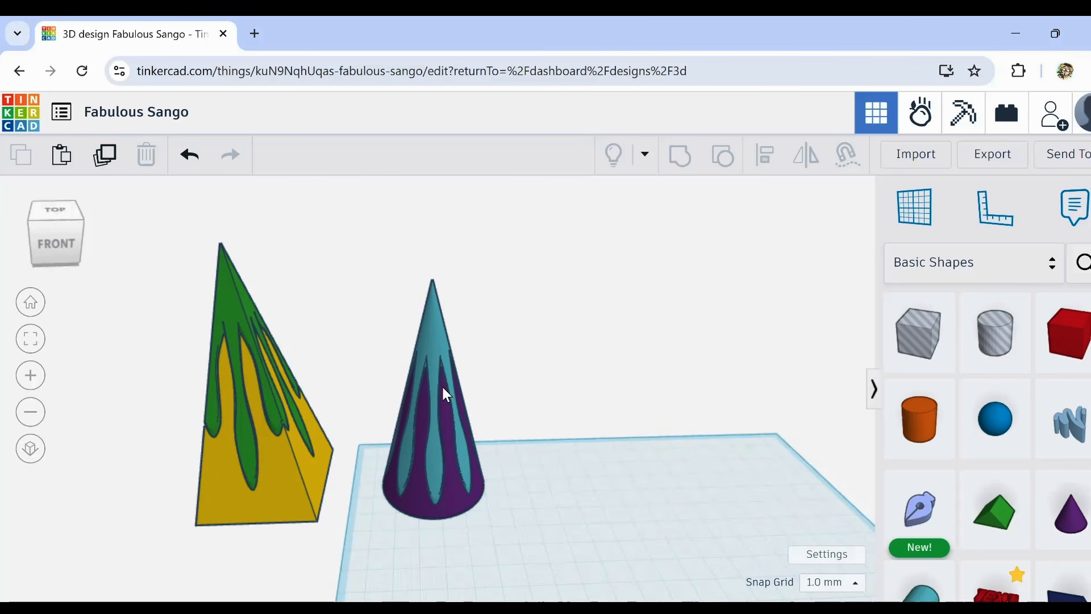
Step: Start a sketch on the workplane and draw a closed, symmetric seven-point petal outline about 8 mm wide and 17 mm tall
middle_drag(718, 539, 564, 430)
mouse_move(917, 506)
mouse_down()
mouse_move(533, 530)
mouse_move(574, 506)
mouse_up()
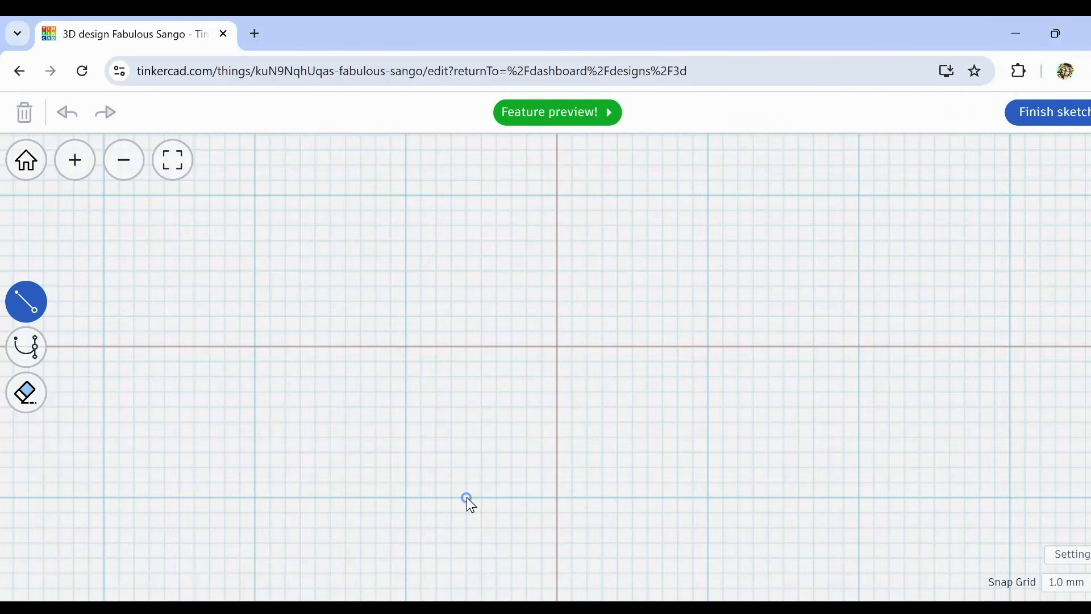
click(496, 498)
click(527, 346)
click(497, 286)
click(557, 241)
click(618, 286)
click(588, 346)
click(618, 498)
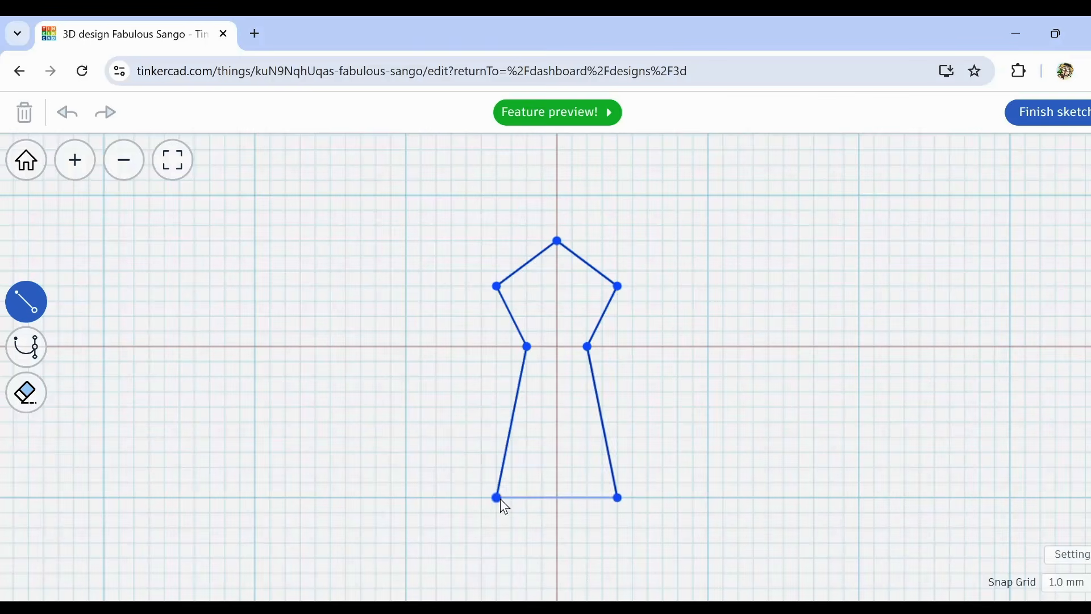
click(497, 499)
Step: Convert the five upper points of the petal outline to smooth curves, keeping the two base corners sharp
drag(504, 299, 632, 367)
drag(461, 217, 637, 381)
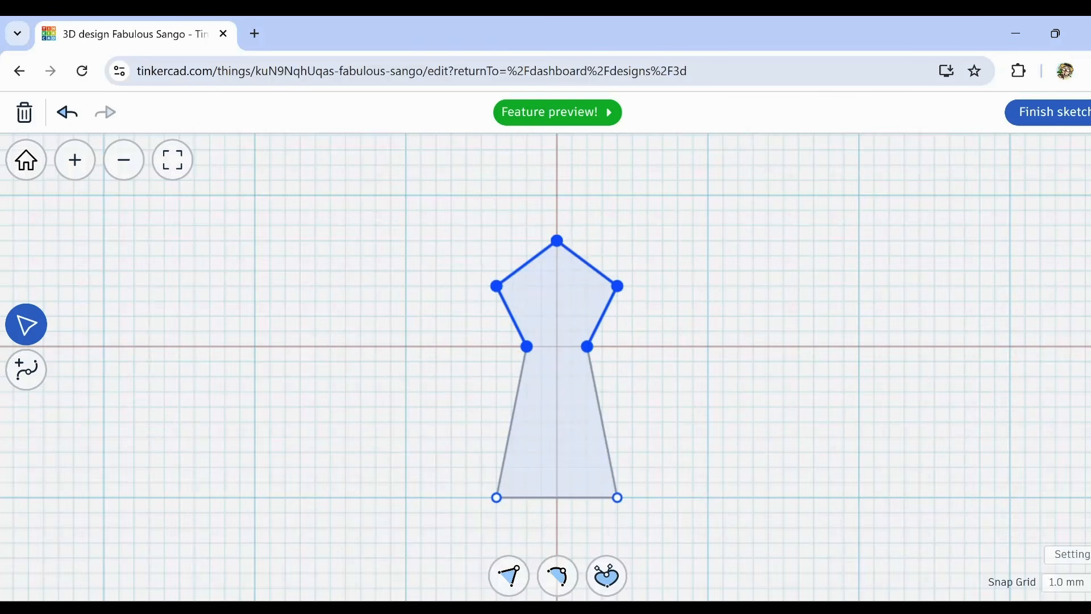
click(558, 575)
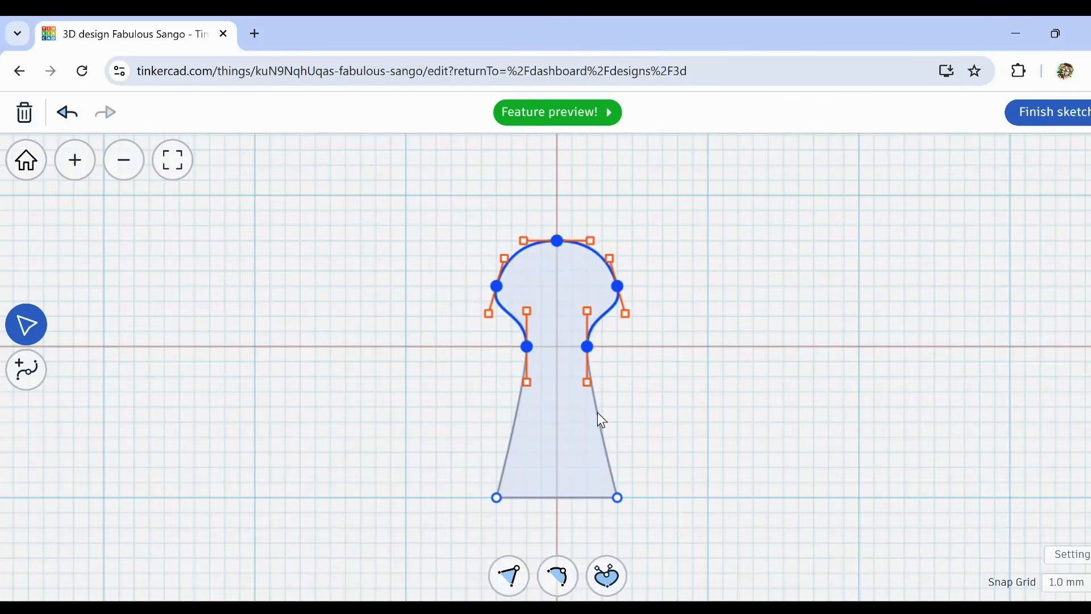
Step: Finish the petal sketch and view the extruded shape up close on the workplane
click(1030, 114)
right_drag(698, 542, 653, 586)
right_drag(645, 489, 628, 530)
middle_drag(629, 530, 617, 372)
scroll(590, 368, up, 6)
drag(423, 394, 435, 426)
click(591, 493)
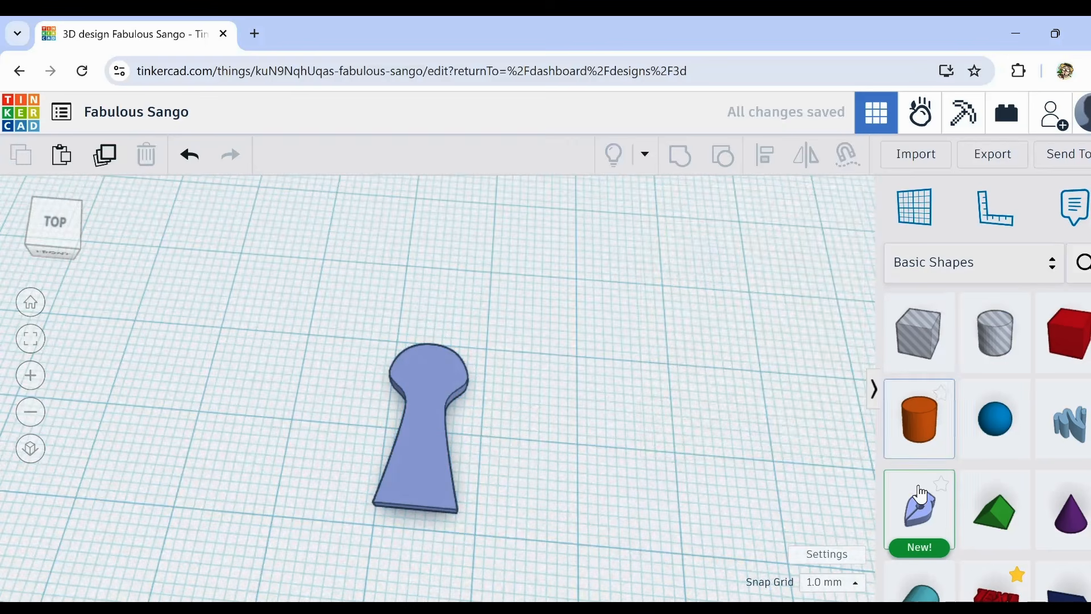
click(418, 453)
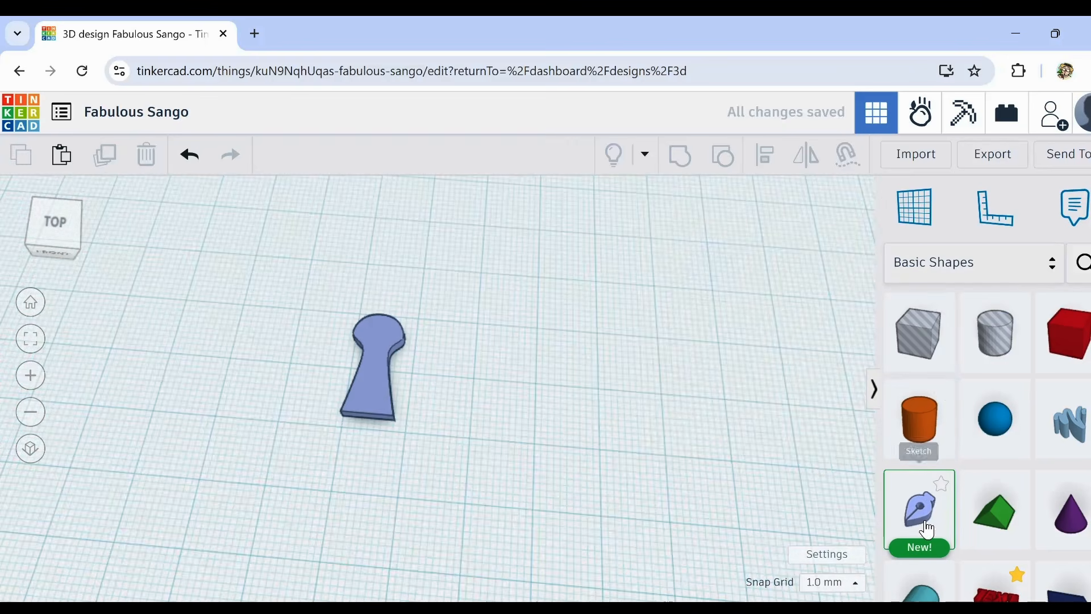
Step: Start a sketch over the petal and, with a 0.1 mm snap grid, trace a closed seven-point inset outline about 7 mm wide and 16 mm tall
click(924, 526)
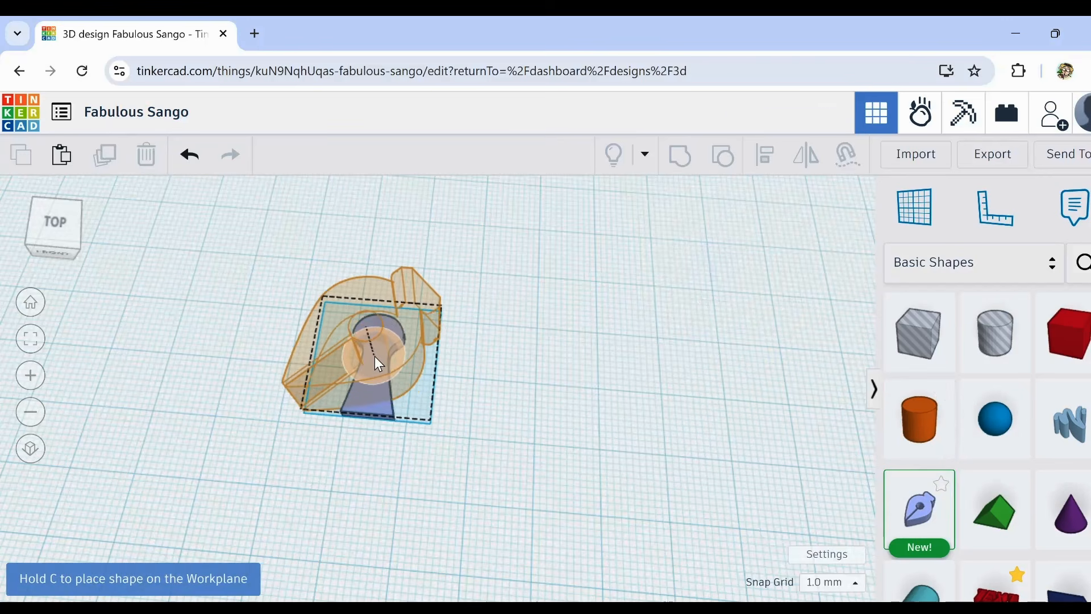
click(374, 357)
click(1066, 582)
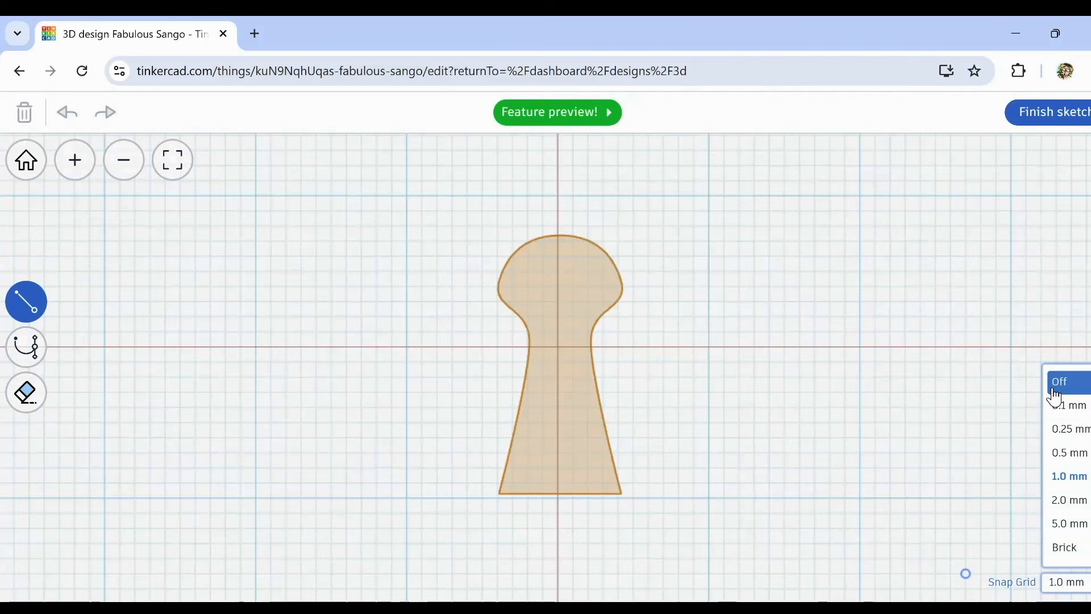
click(1067, 405)
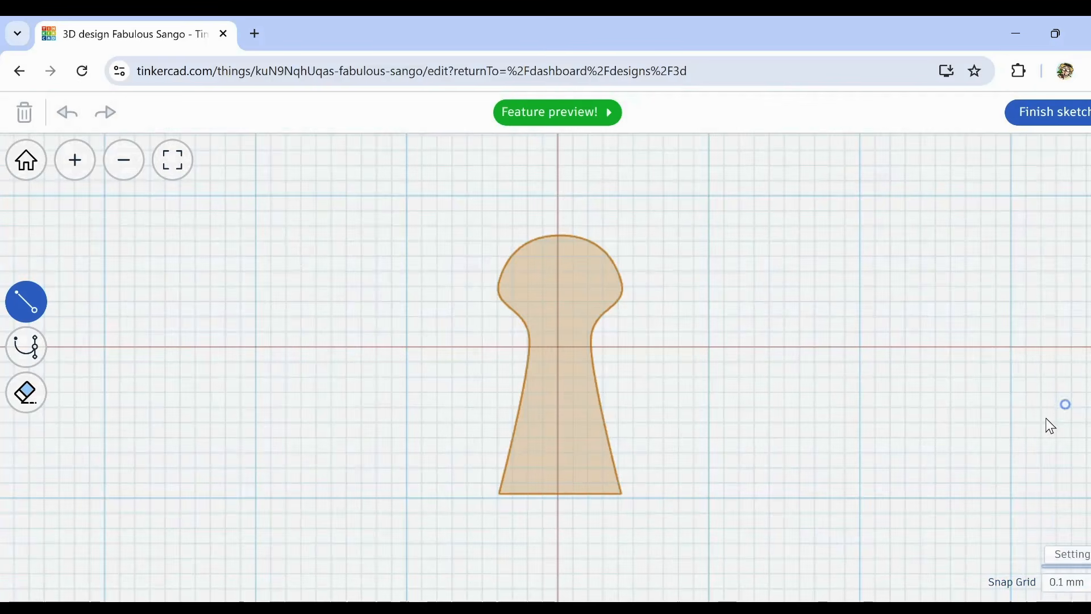
click(509, 494)
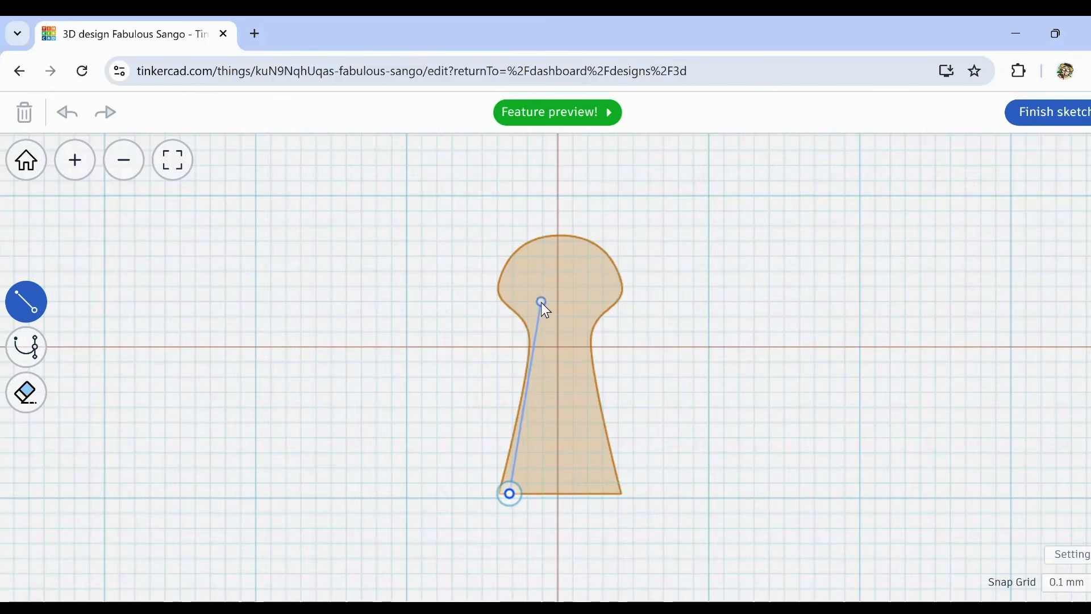
click(540, 341)
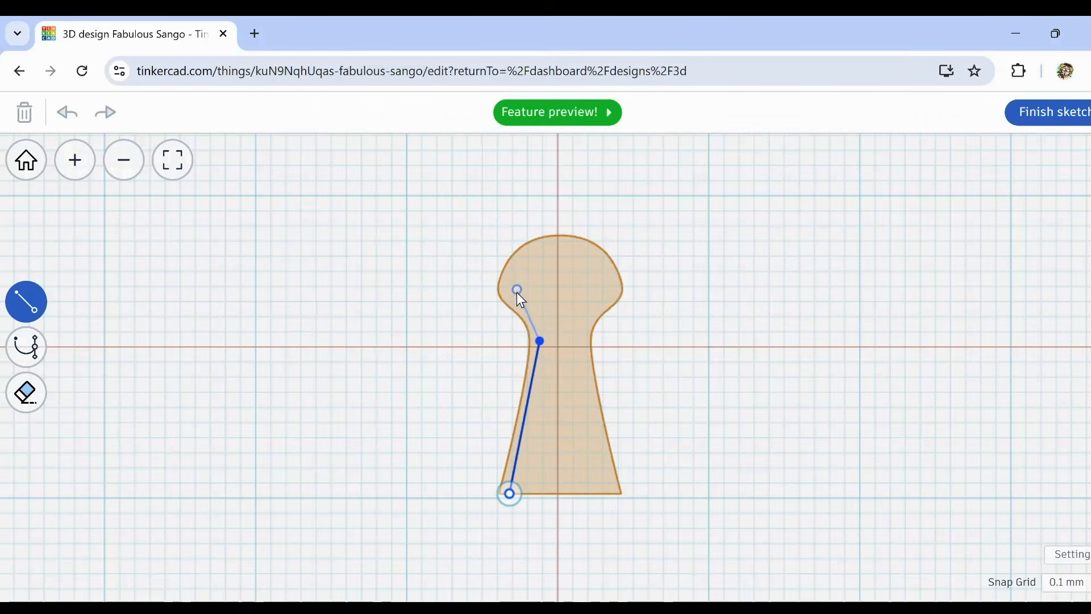
click(511, 292)
click(554, 246)
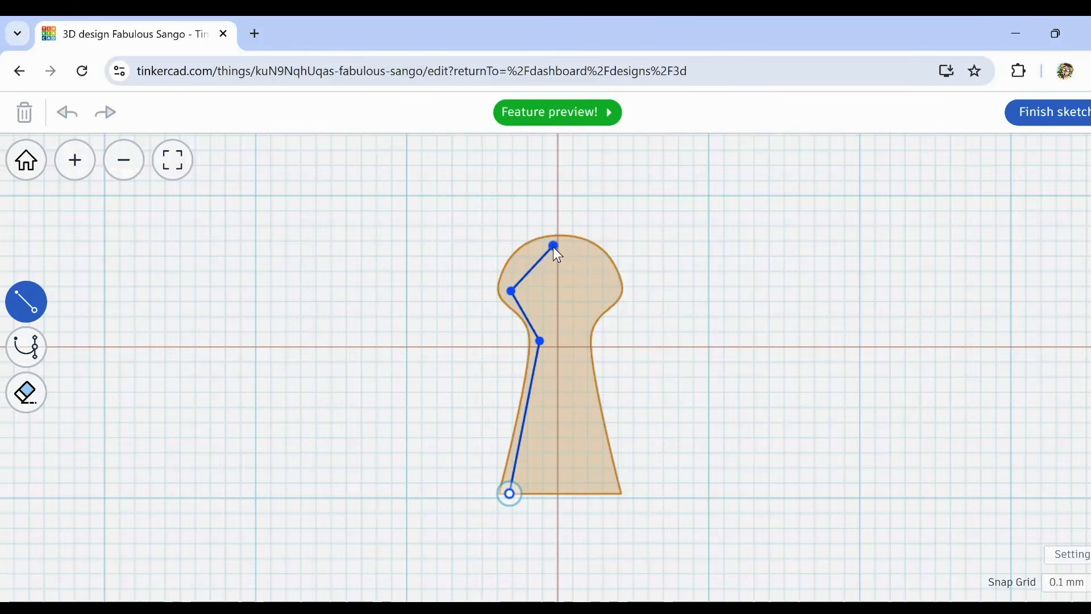
click(611, 291)
click(582, 339)
click(612, 493)
click(510, 494)
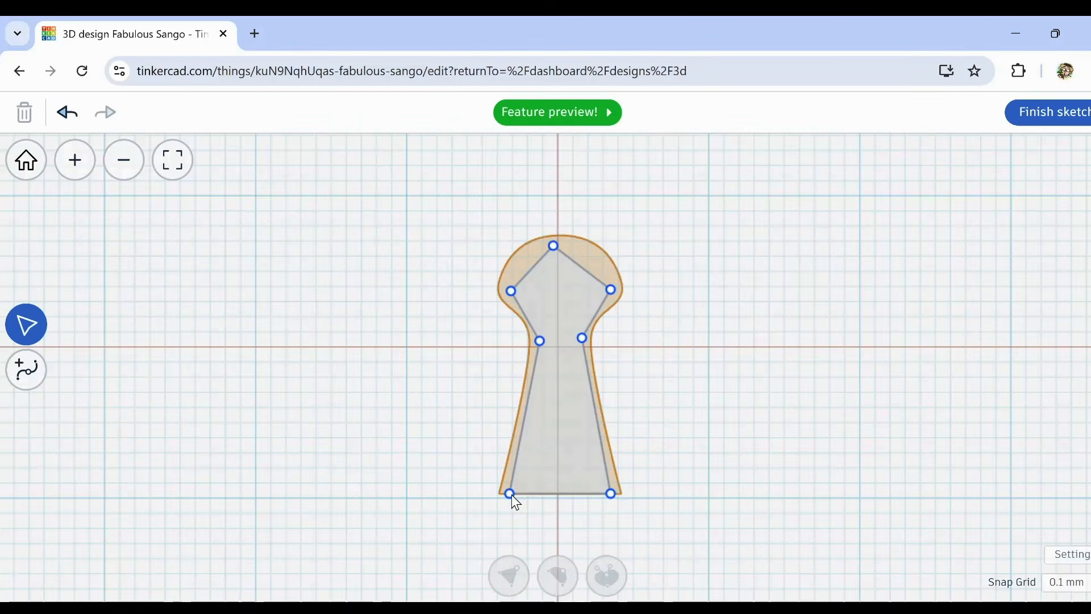
Step: Convert the five upper points of the inset outline to smooth curves and undo the accidental shift of those points
drag(485, 280, 652, 373)
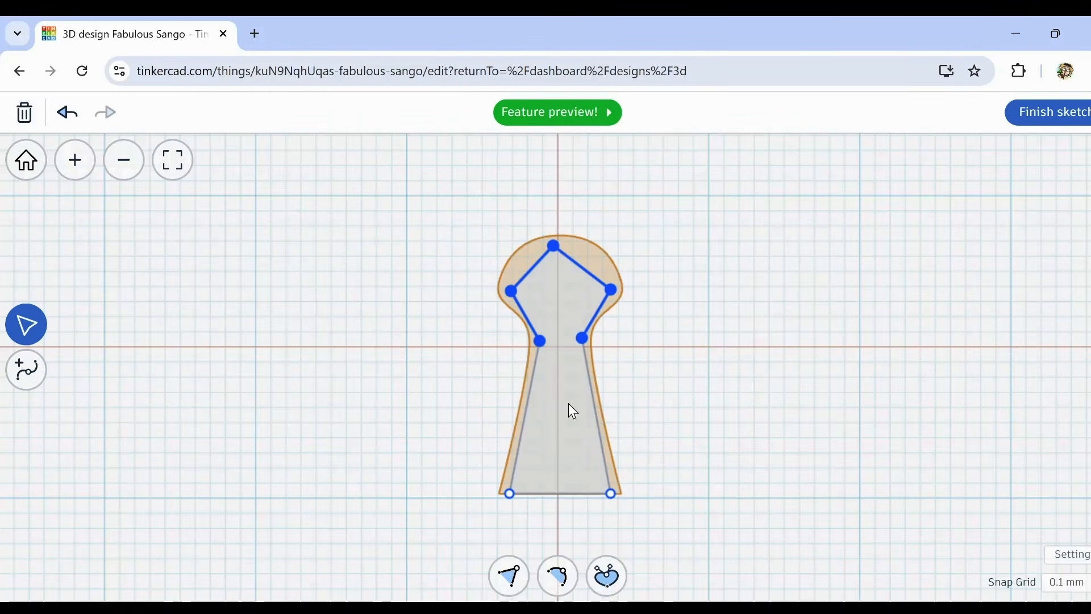
click(558, 576)
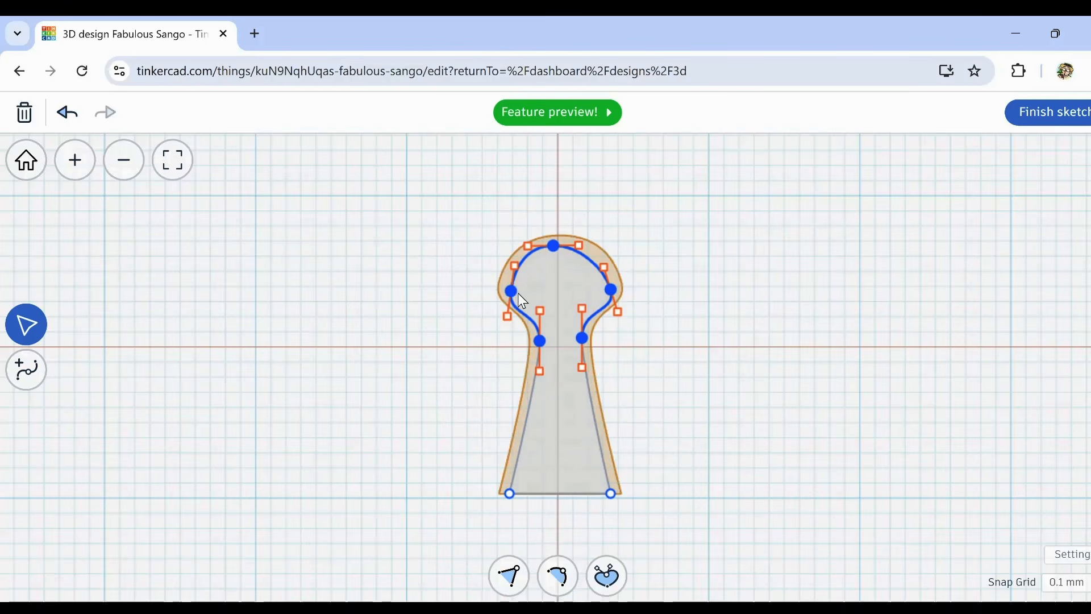
drag(518, 293, 517, 281)
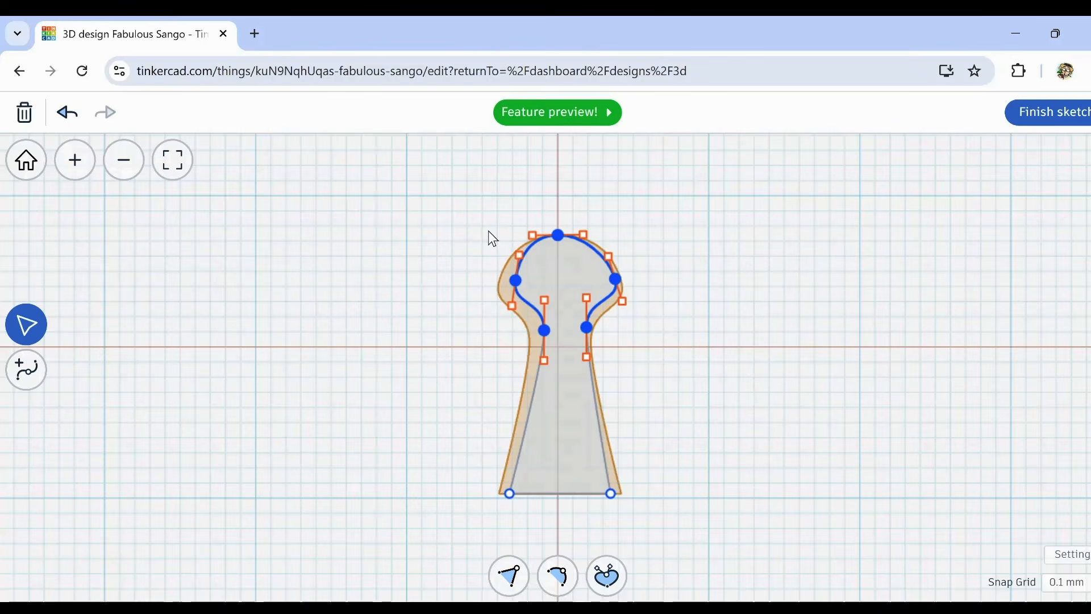
click(67, 112)
click(435, 281)
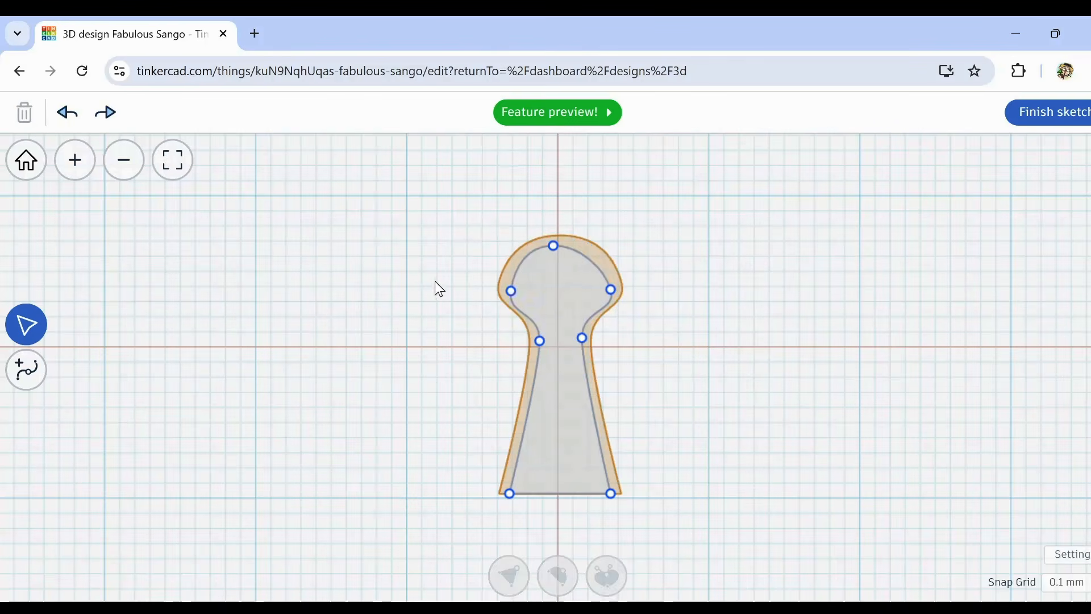
Step: Adjust the two widest side points of the inset outline and their curve handles to even the gap to the original petal edge
scroll(468, 273, up, 2)
mouse_move(521, 291)
mouse_down()
mouse_move(536, 276)
mouse_move(528, 284)
mouse_up()
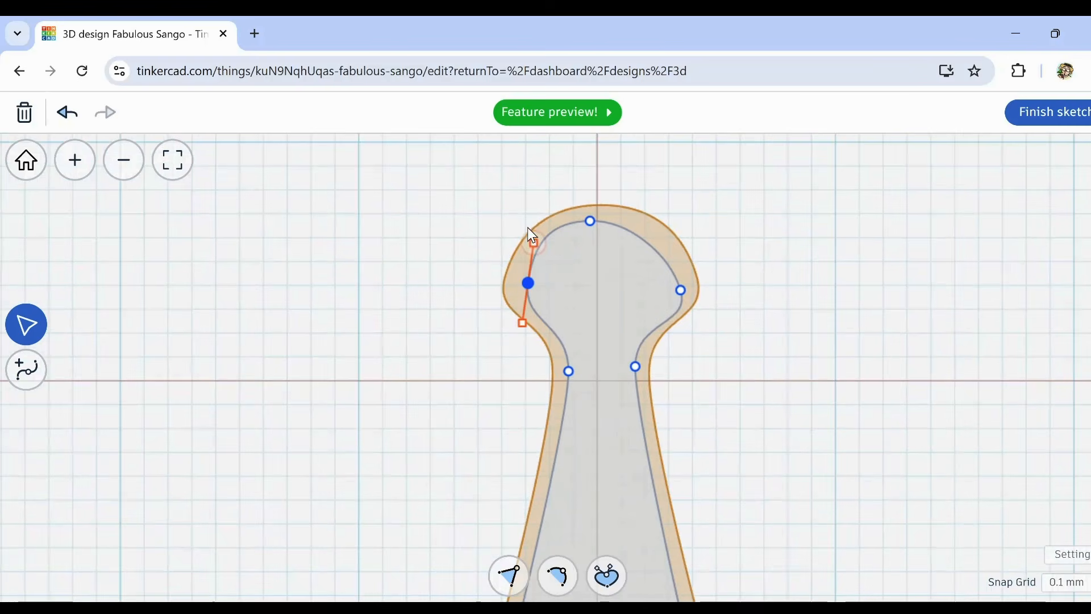
drag(528, 236, 529, 251)
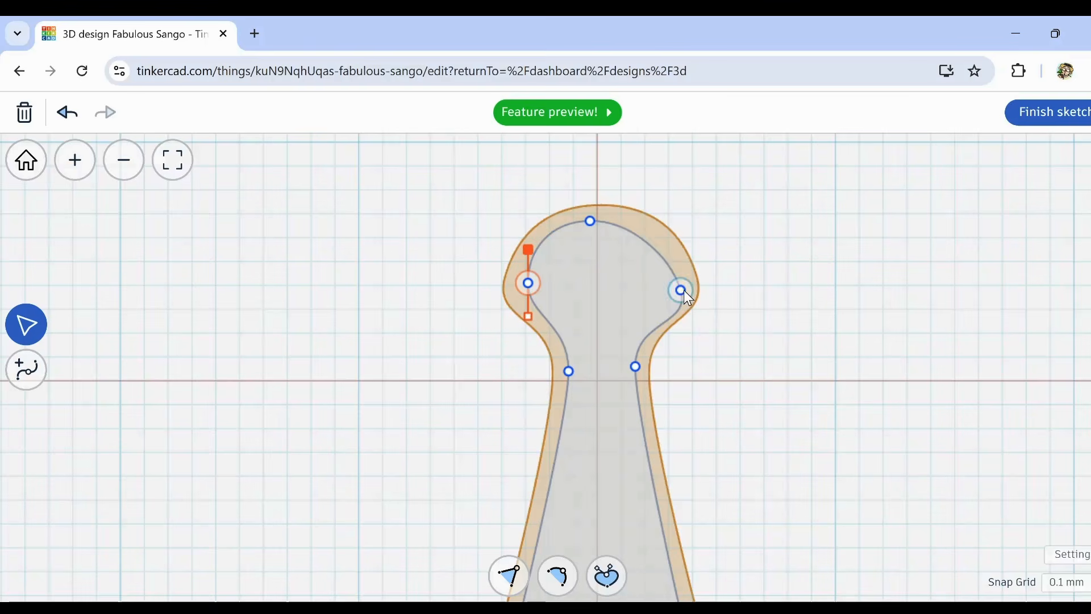
mouse_move(684, 291)
mouse_down()
mouse_move(676, 272)
mouse_move(690, 321)
mouse_up()
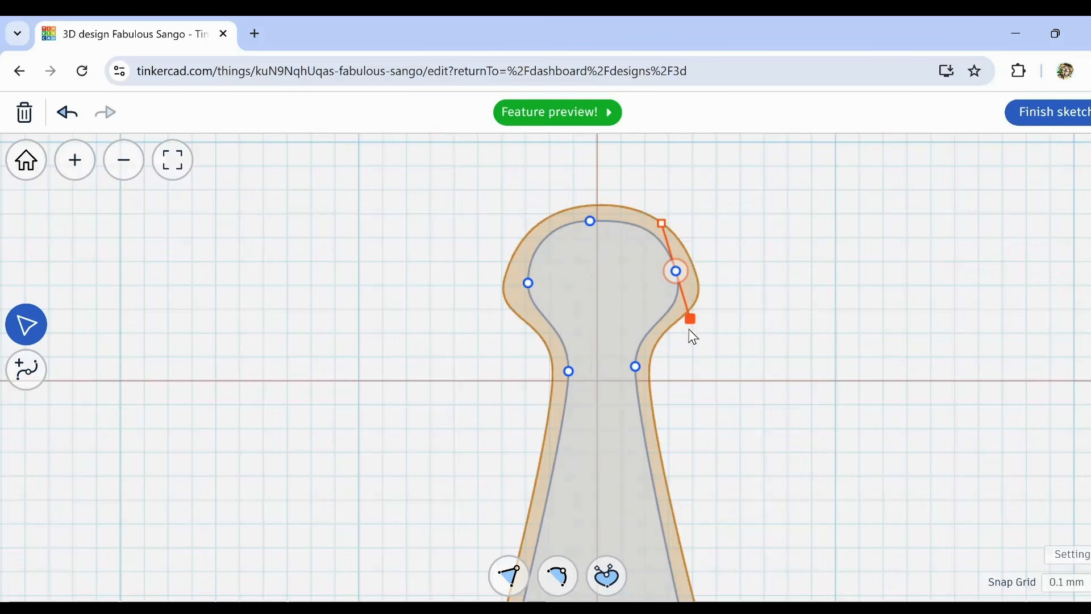
scroll(693, 330, down, 3)
middle_drag(714, 407, 612, 337)
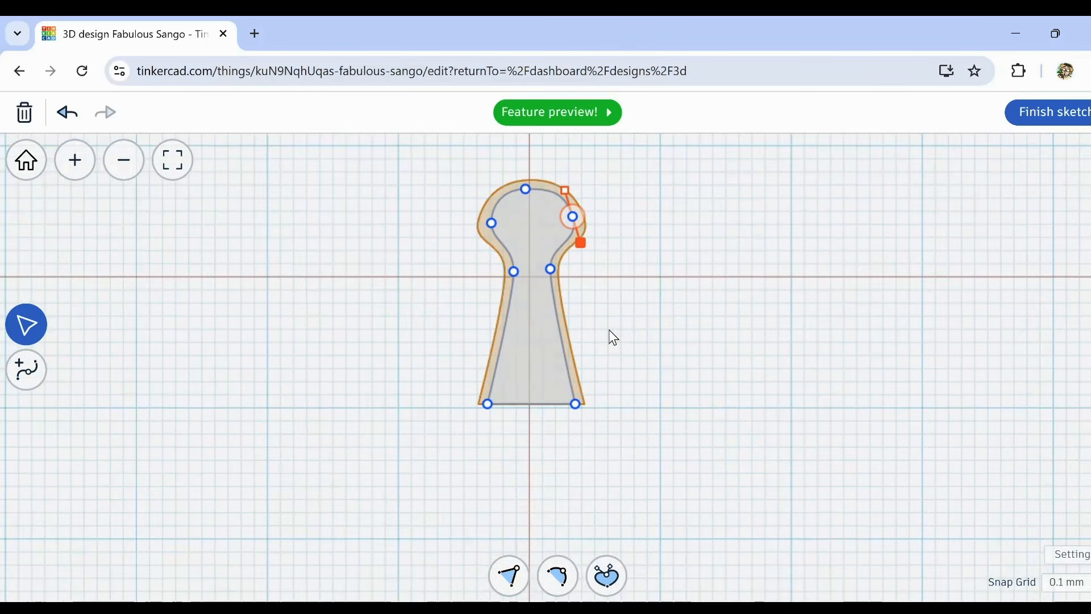
click(609, 315)
Step: Finish the inset petal sketch and move the new narrower petal clear of the original, side by side
scroll(605, 302, up, 1)
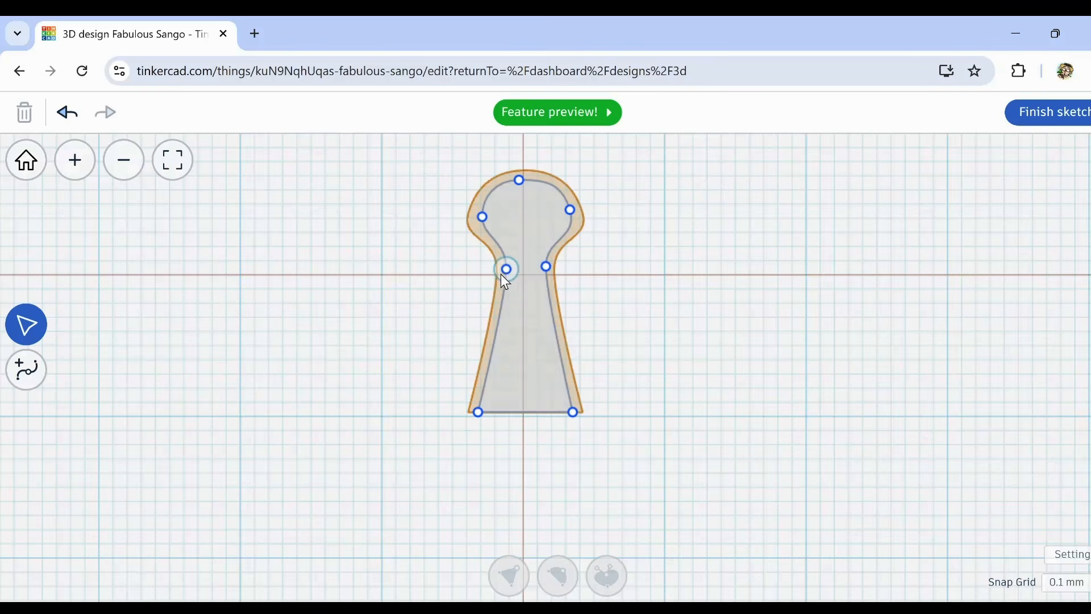
scroll(514, 212, up, 4)
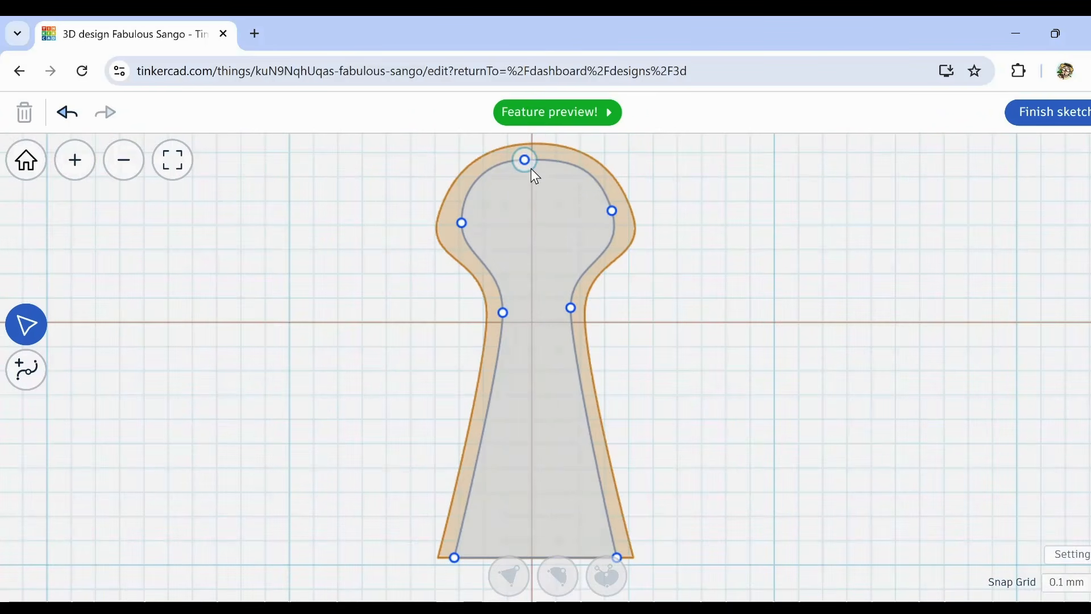
scroll(502, 217, down, 3)
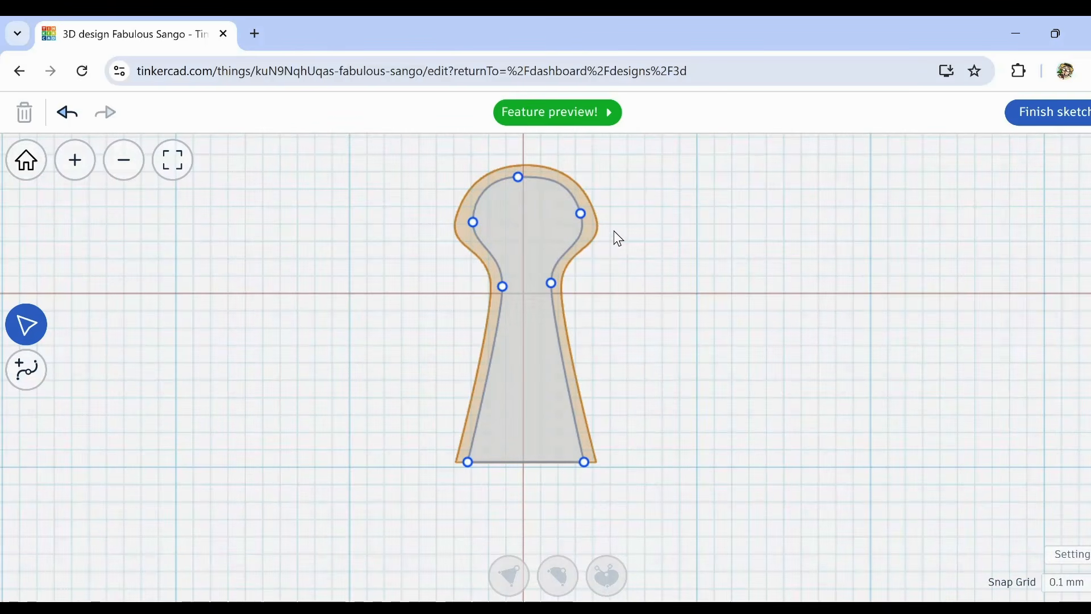
scroll(619, 239, down, 1)
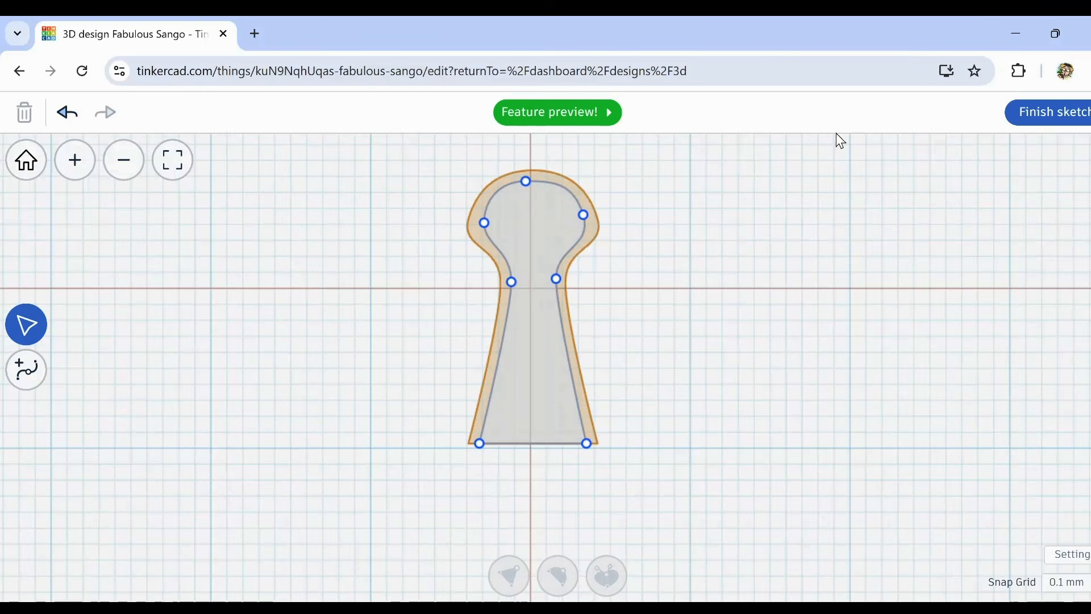
click(1061, 119)
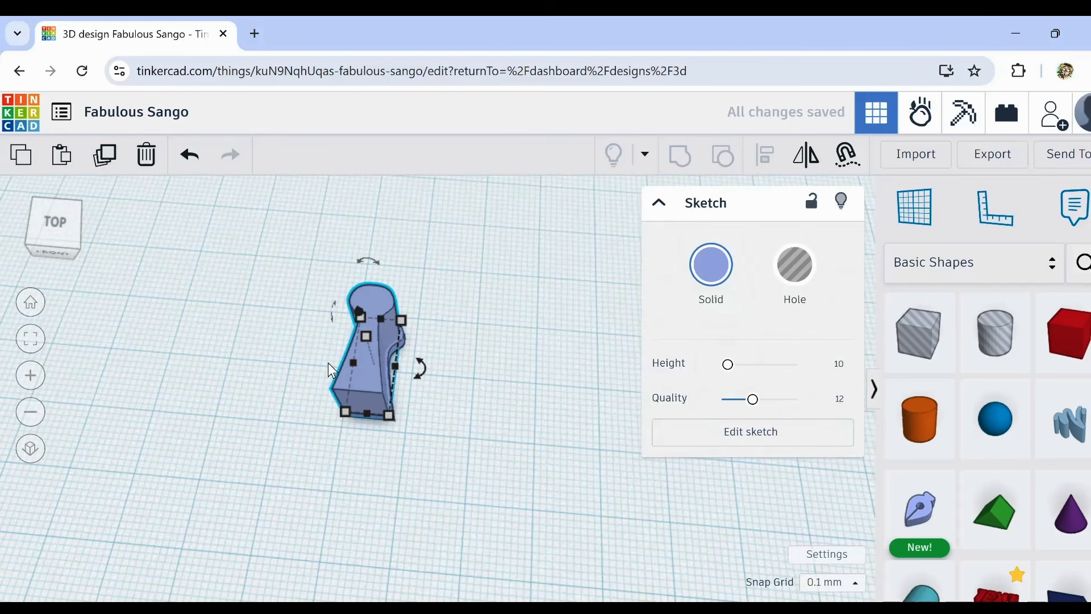
mouse_move(381, 368)
mouse_down()
mouse_move(574, 395)
mouse_move(534, 389)
mouse_move(528, 368)
mouse_move(534, 395)
mouse_move(535, 384)
mouse_up()
Step: Duplicate the original larger petal and shift the copy lengthwise past its flat base end
click(377, 399)
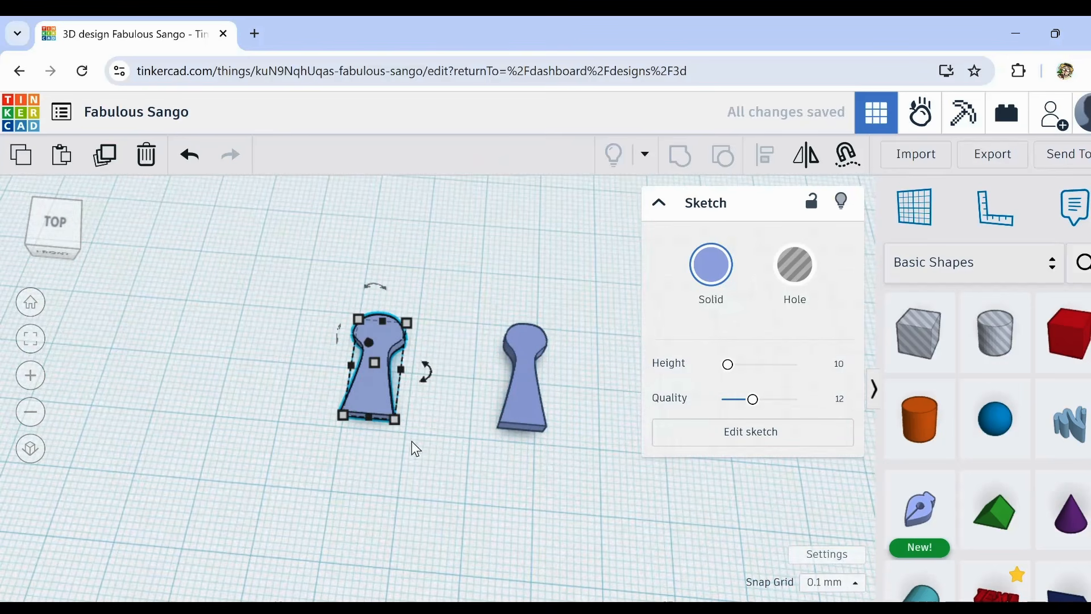
middle_drag(413, 442, 412, 393)
scroll(390, 373, up, 5)
scroll(397, 370, down, 7)
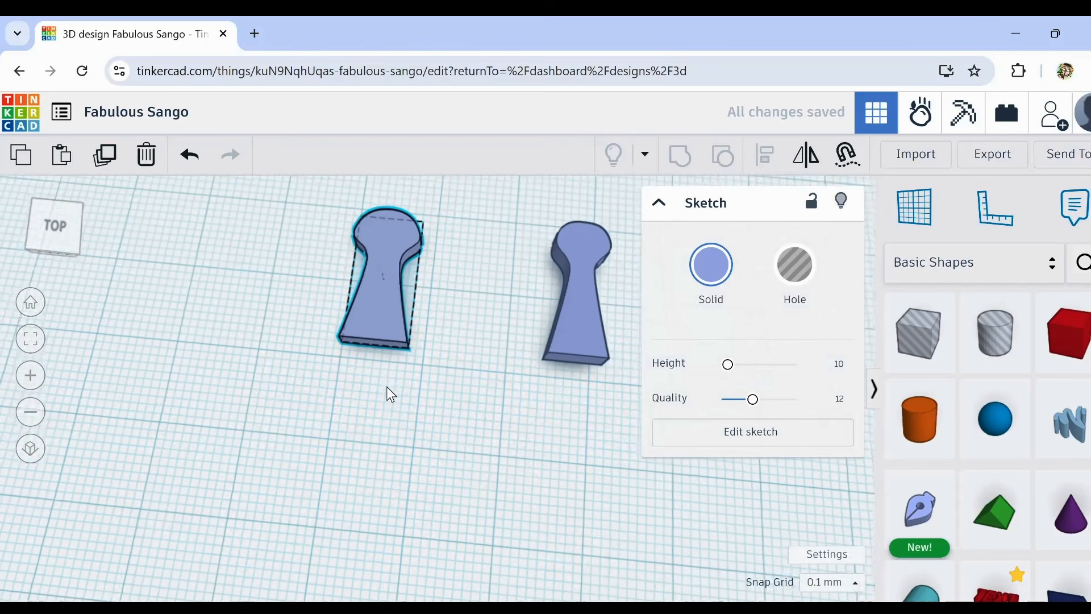
click(105, 154)
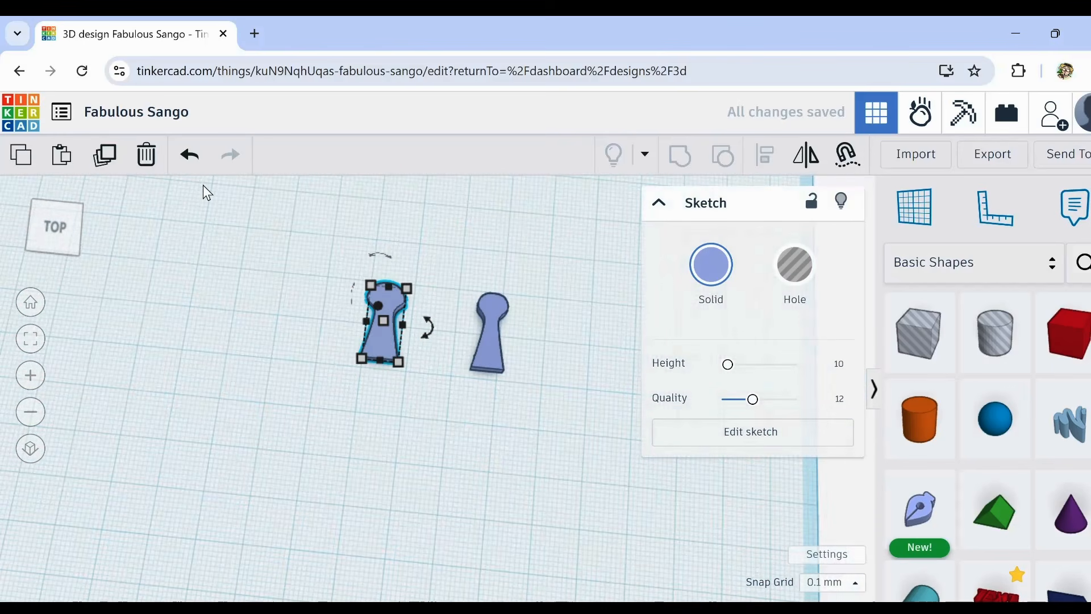
key(shift+Down)
key(shift+Down)
key(shift+Down)
key(shift+Down)
key(shift+Down)
key(shift+Down)
key(shift+Down)
key(shift+Down)
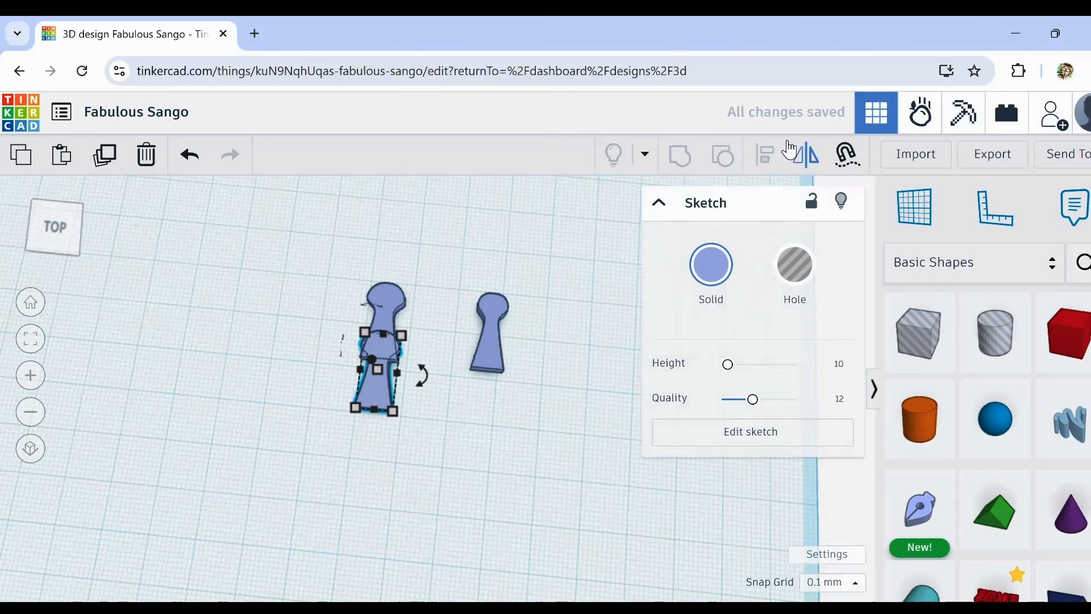
Step: Mirror the copied petal lengthwise so its flat base meets the original's base, and check the joint up close
click(807, 169)
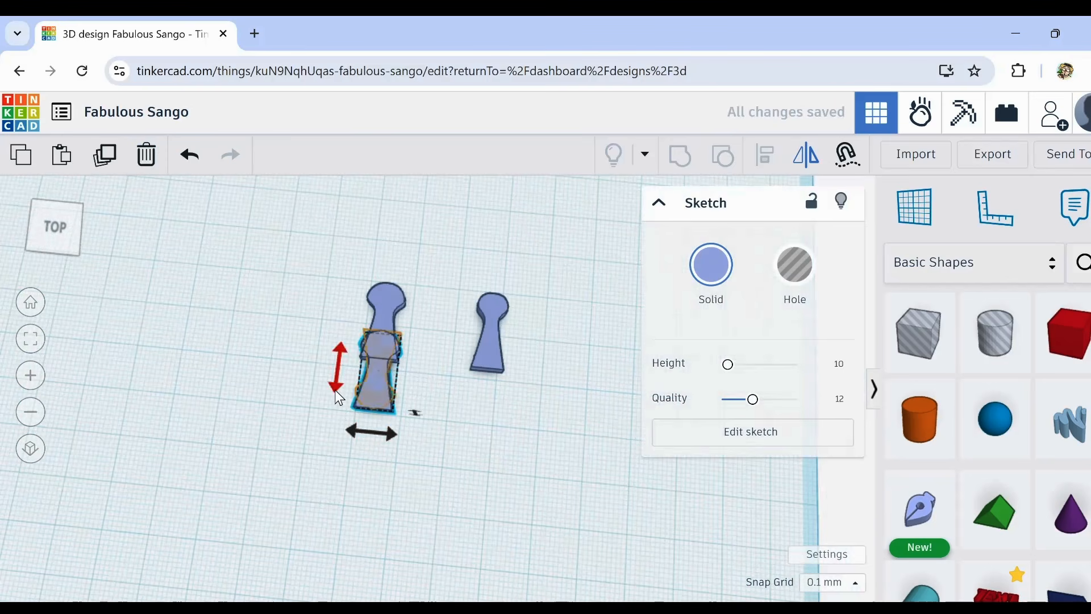
click(338, 367)
scroll(378, 379, up, 5)
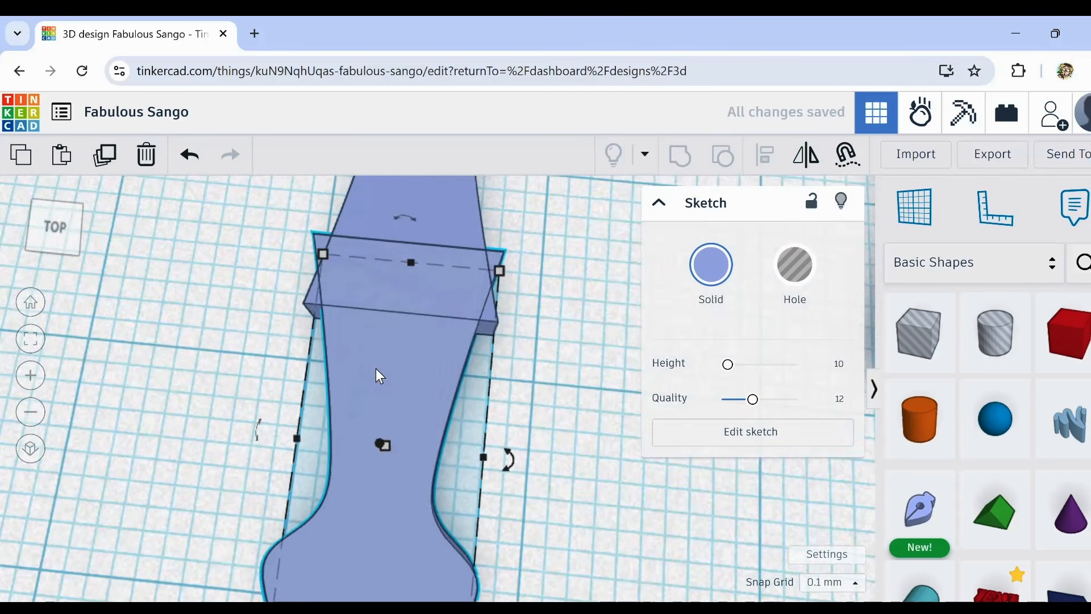
scroll(417, 321, up, 3)
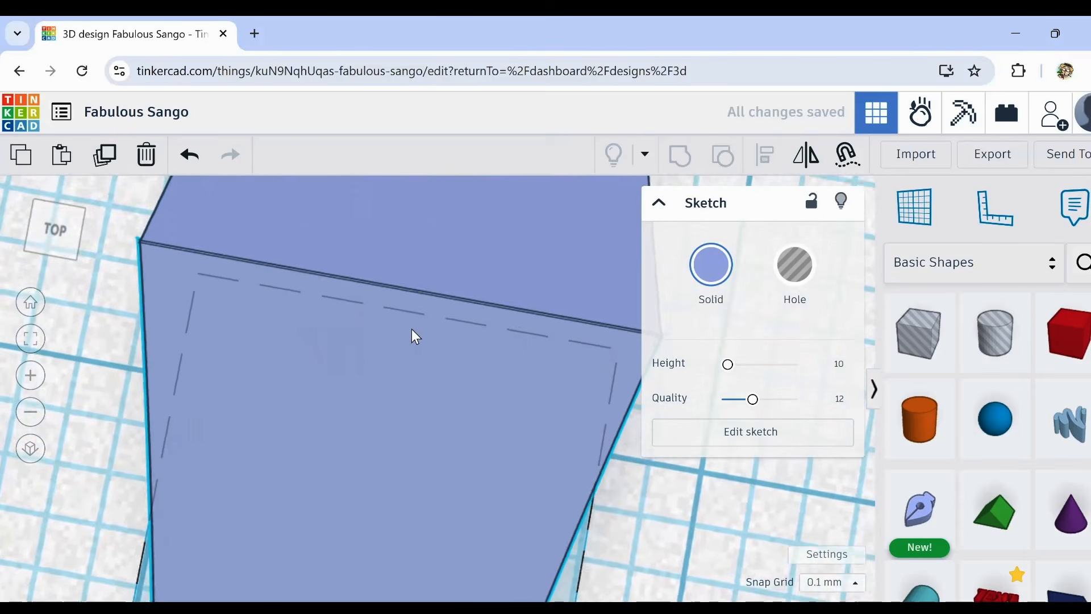
scroll(423, 329, down, 5)
scroll(422, 320, down, 4)
click(527, 379)
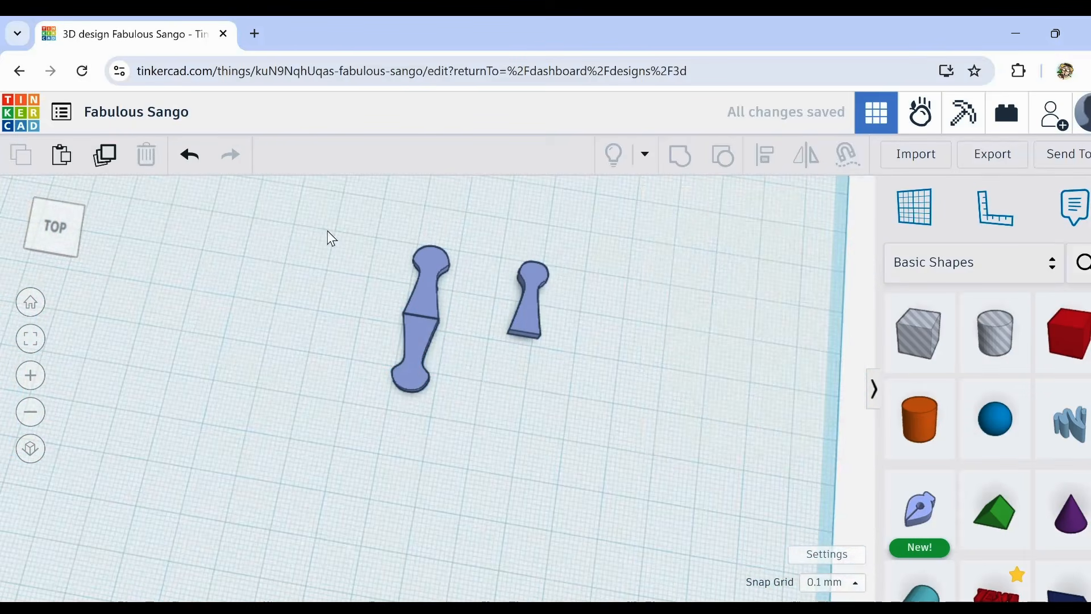
Step: Repeat the joined petal pair at -45° rotations to form an eight-petal flower, and group all the petals into one shape
drag(328, 231, 517, 401)
drag(366, 263, 459, 401)
click(105, 156)
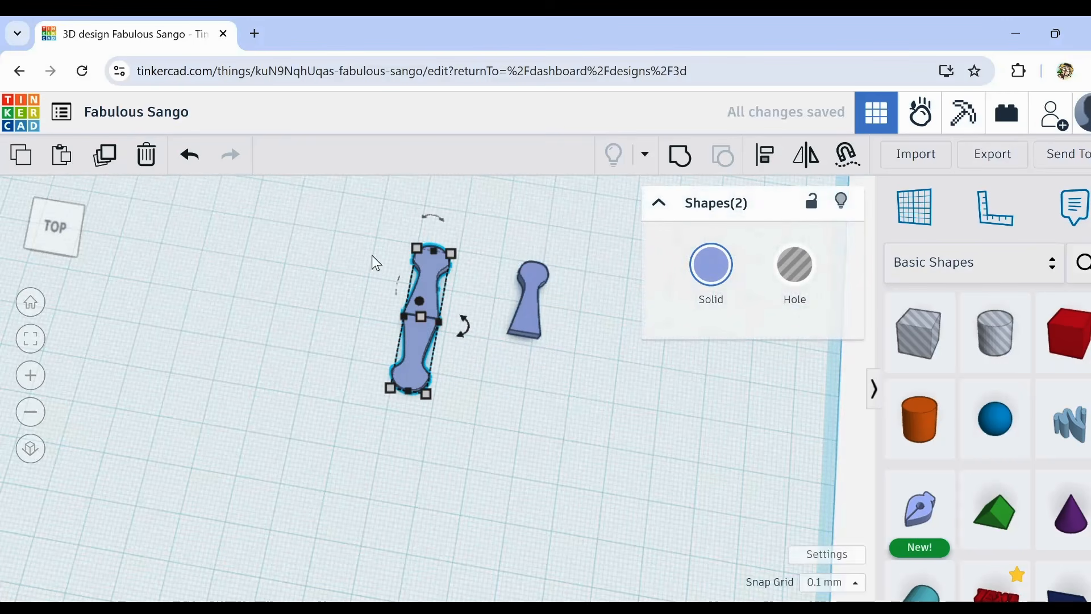
drag(470, 316, 438, 337)
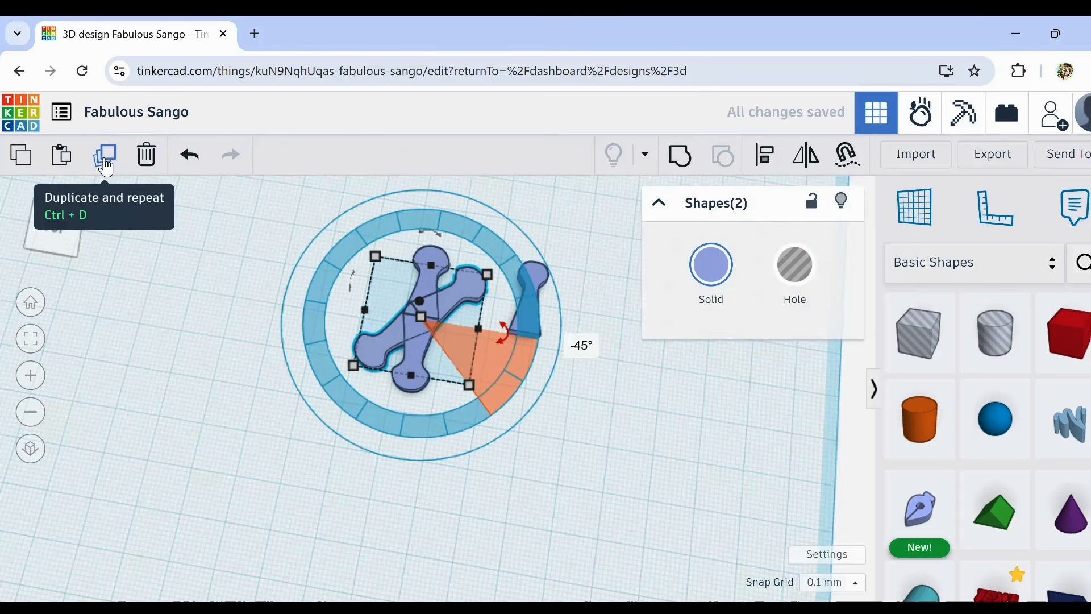
click(105, 162)
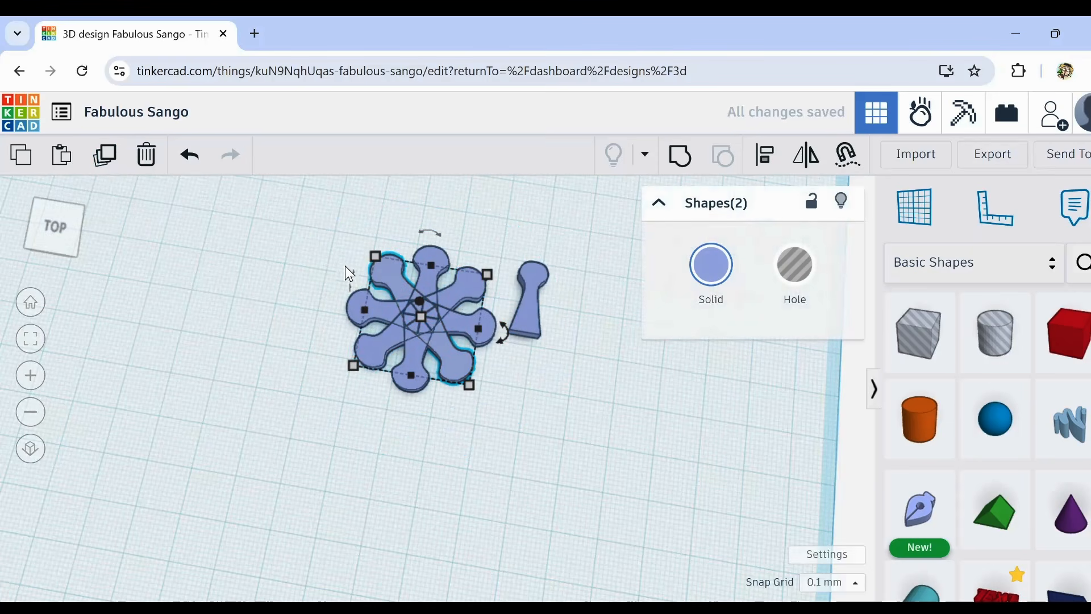
drag(340, 237, 474, 412)
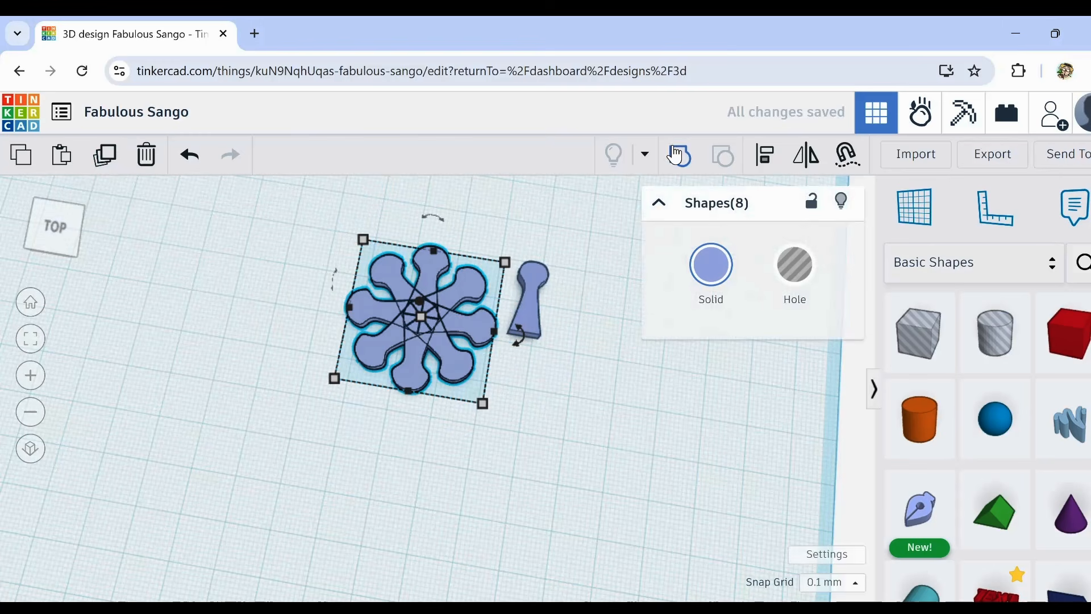
click(676, 155)
Step: Move the remaining narrow petal farther away from the finished larger flower
drag(528, 298, 616, 305)
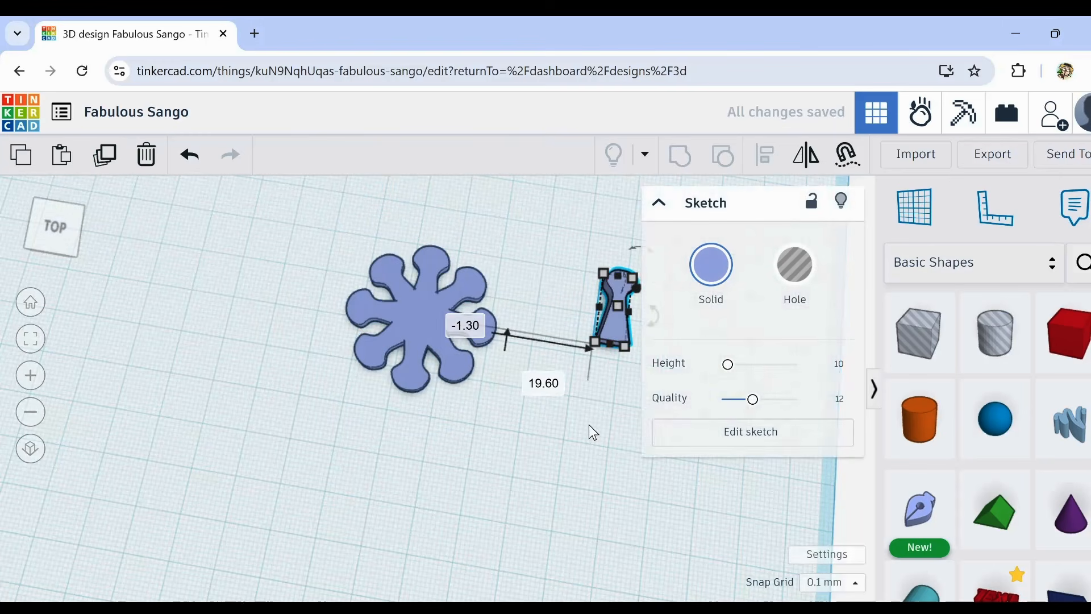
middle_drag(589, 425, 451, 428)
scroll(481, 322, up, 3)
scroll(481, 329, up, 2)
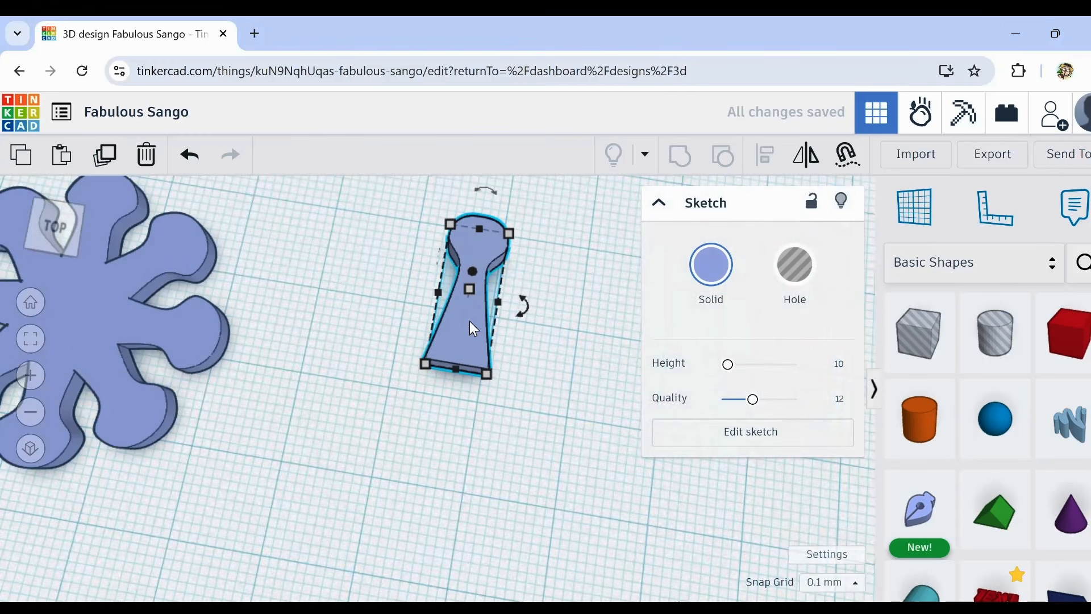
Step: Duplicate the narrow petal and shift the copy lengthwise toward its flat base end
click(111, 162)
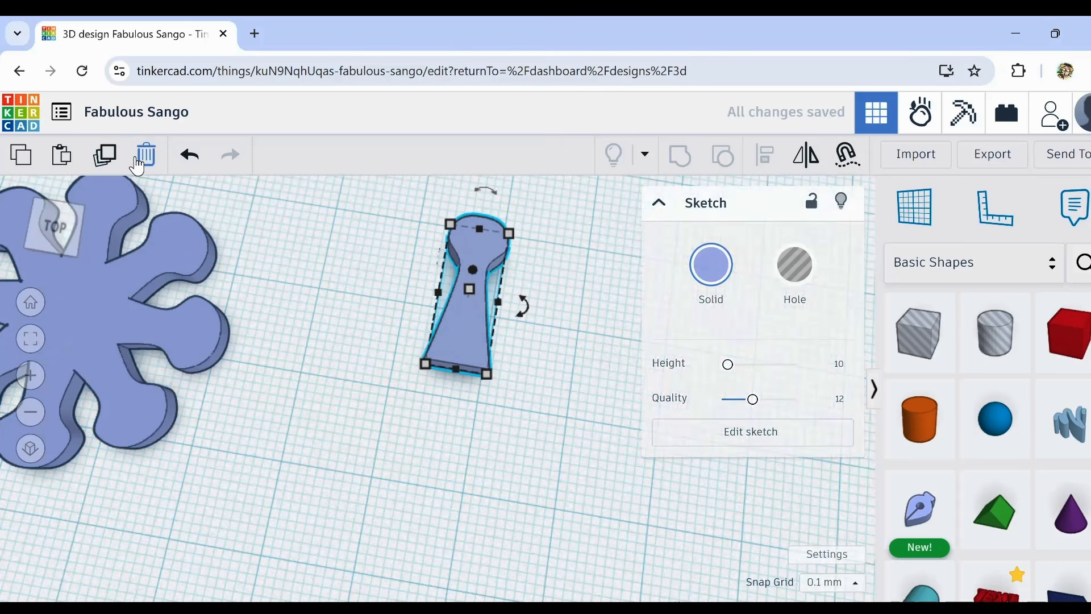
key(Down)
key(Down)
key(Down)
key(Down)
key(Down)
key(Down)
key(Down)
key(Down)
key(Down)
key(Down)
key(Down)
key(Down)
key(Down)
key(Down)
key(Down)
key(Down)
key(Down)
key(Down)
key(Down)
key(Down)
key(Down)
key(Down)
key(Down)
key(Down)
key(Down)
key(Down)
key(Down)
key(Down)
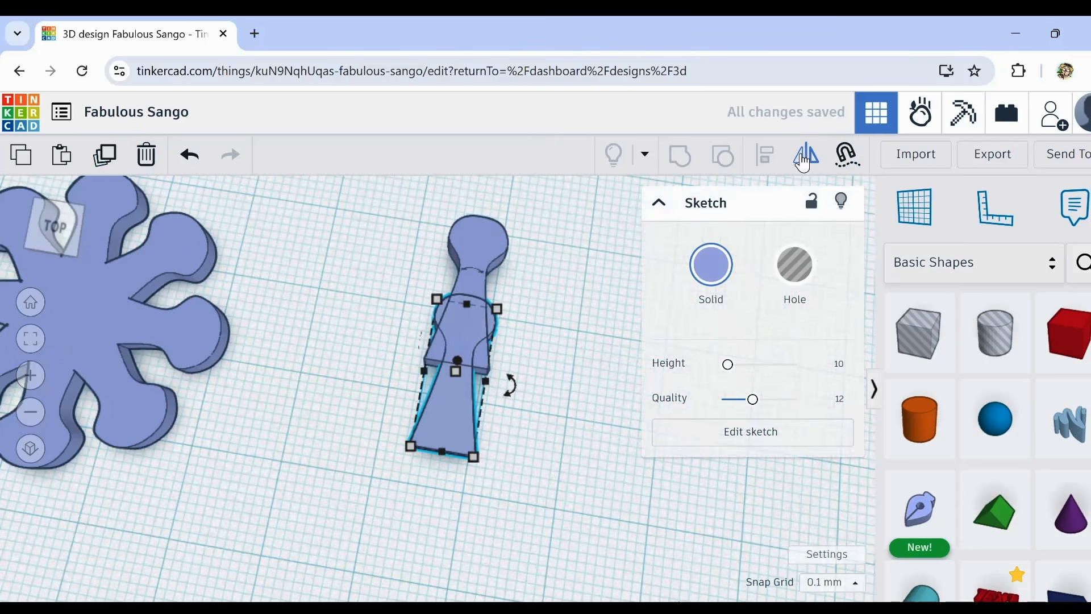
Step: Mirror the copied narrow petal lengthwise and shift it until its flat base reaches the original's base
click(804, 162)
click(398, 378)
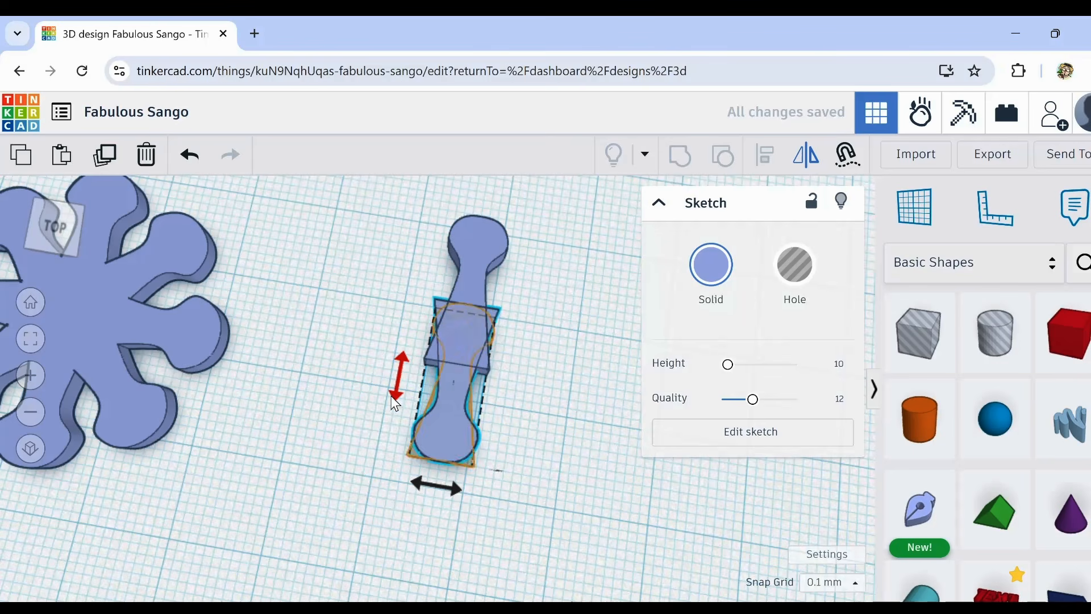
key(Down)
key(Down)
key(Down)
key(Down)
key(Down)
key(Down)
key(Down)
key(Down)
key(Down)
key(Down)
key(Down)
key(Down)
key(Down)
key(Down)
key(Down)
key(Down)
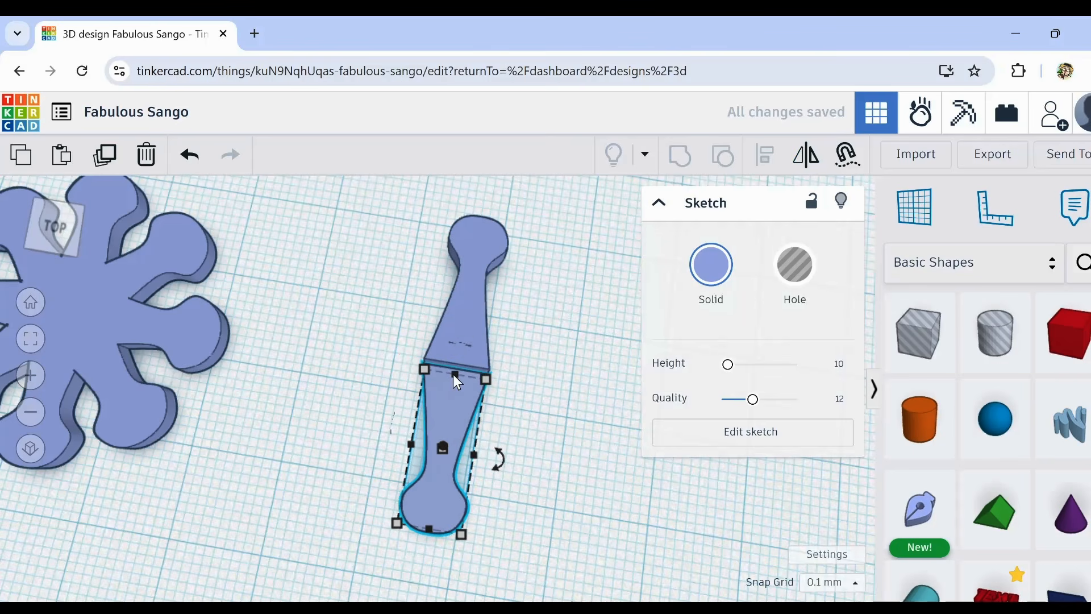
Step: Fine-tune the mirrored petal's position so the two flat bases meet exactly along one edge
scroll(466, 357, up, 5)
key(Up)
key(Up)
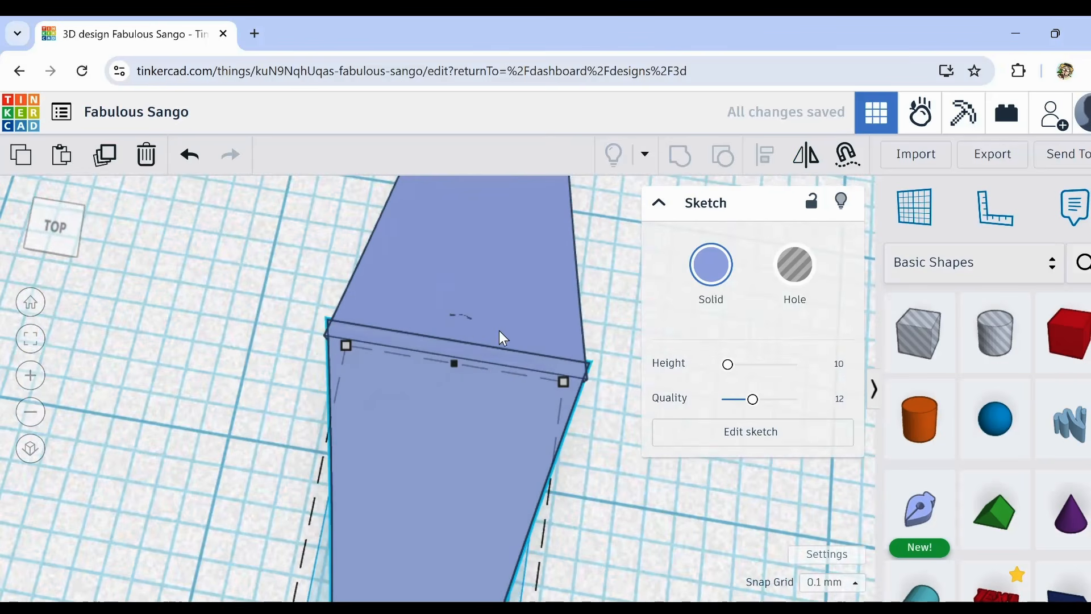
key(Down)
key(Down)
key(Down)
key(Down)
key(Down)
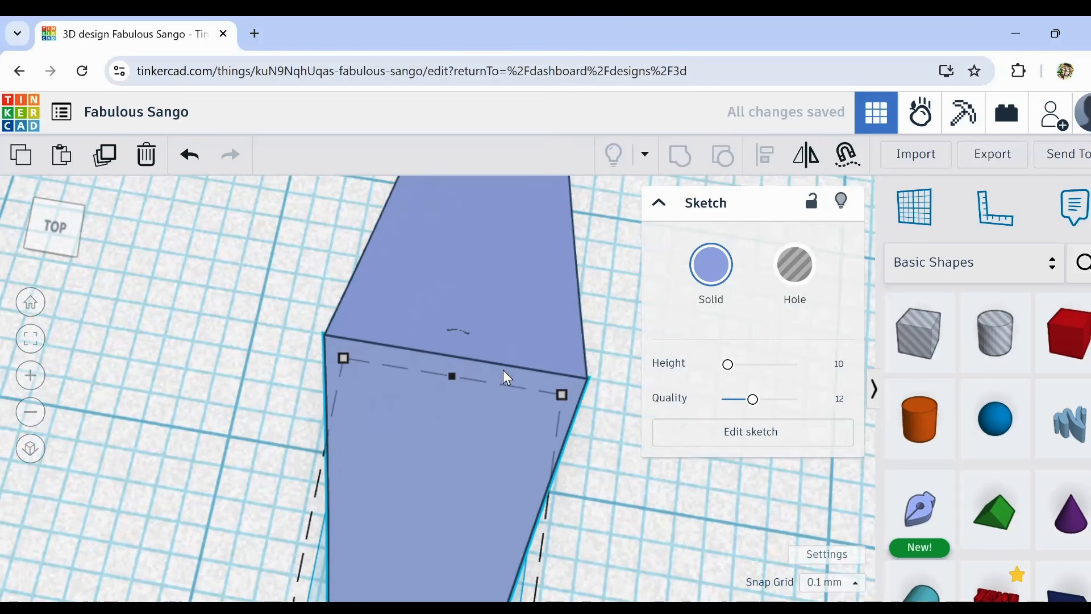
scroll(503, 370, down, 5)
Step: Repeat the joined narrow petal pair at -45° rotations about its centre to form an eight-petal flower
drag(439, 342, 550, 480)
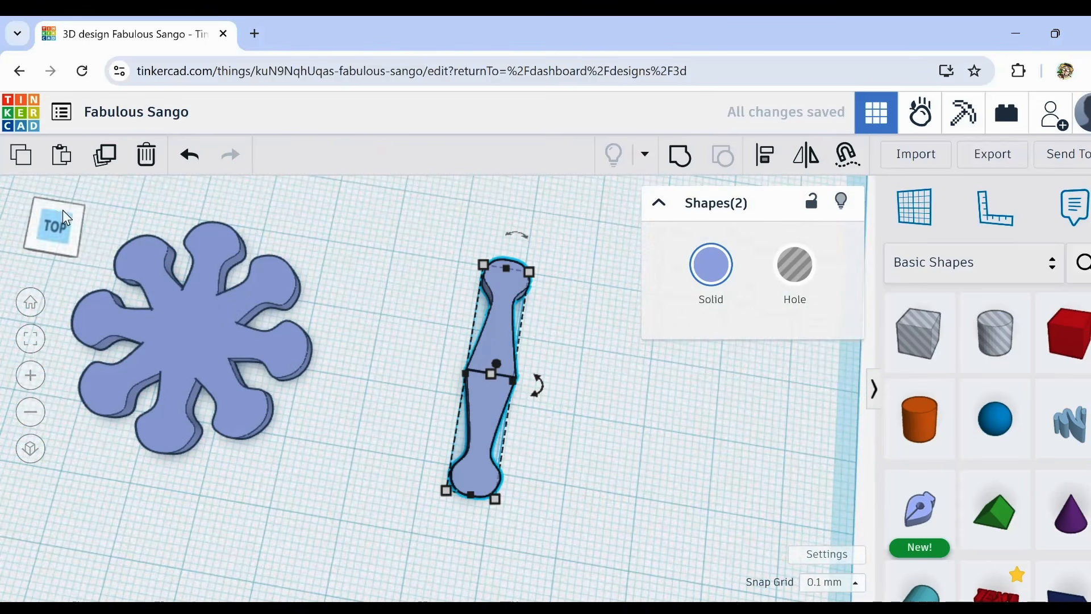
click(105, 155)
mouse_move(527, 394)
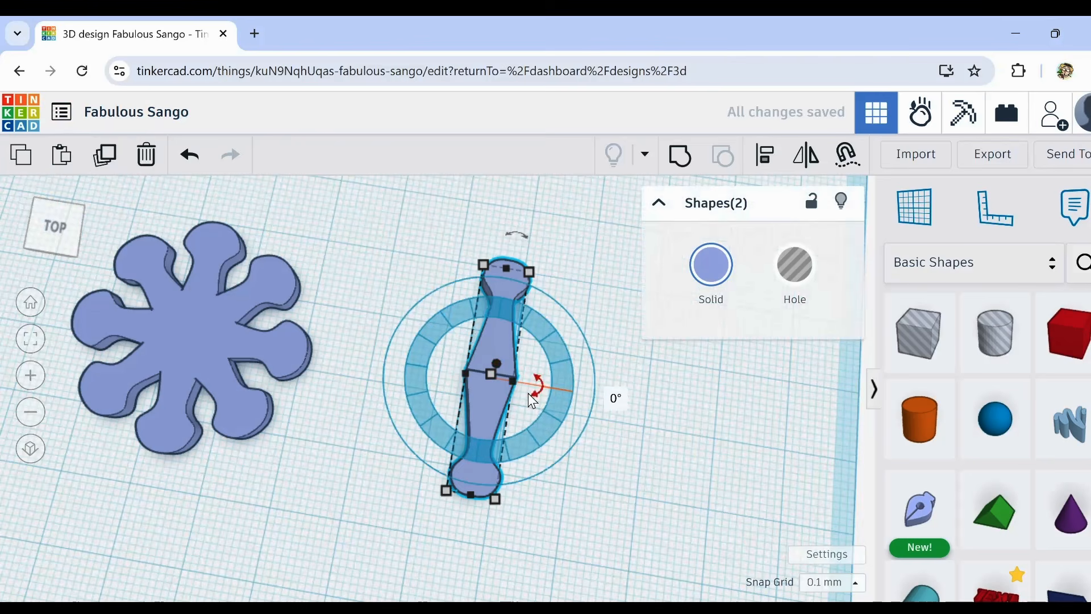
mouse_move(527, 393)
mouse_down()
mouse_move(538, 417)
mouse_move(509, 422)
mouse_up()
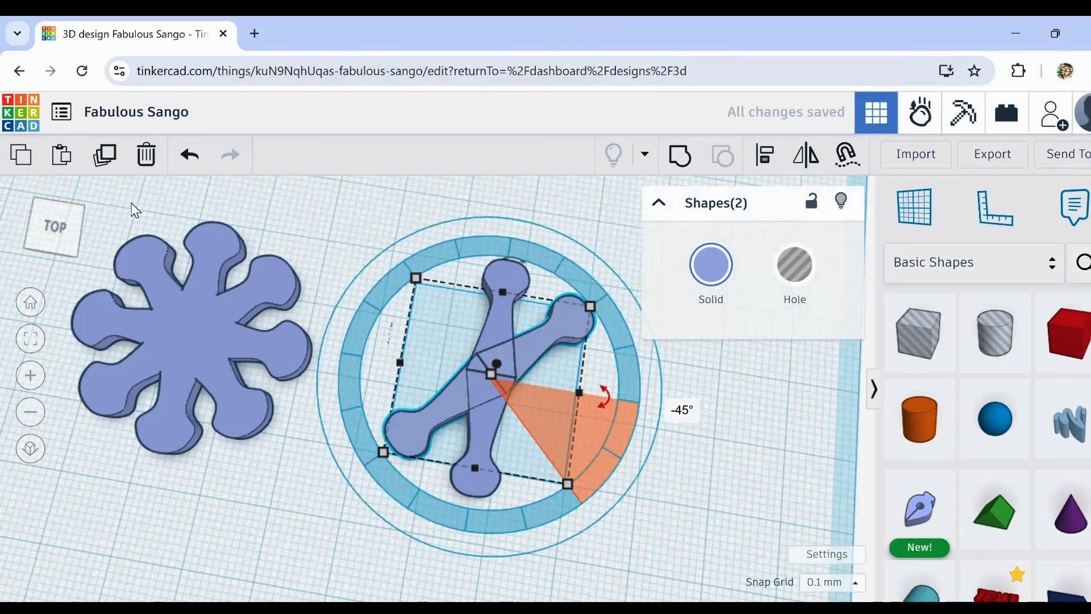
click(109, 158)
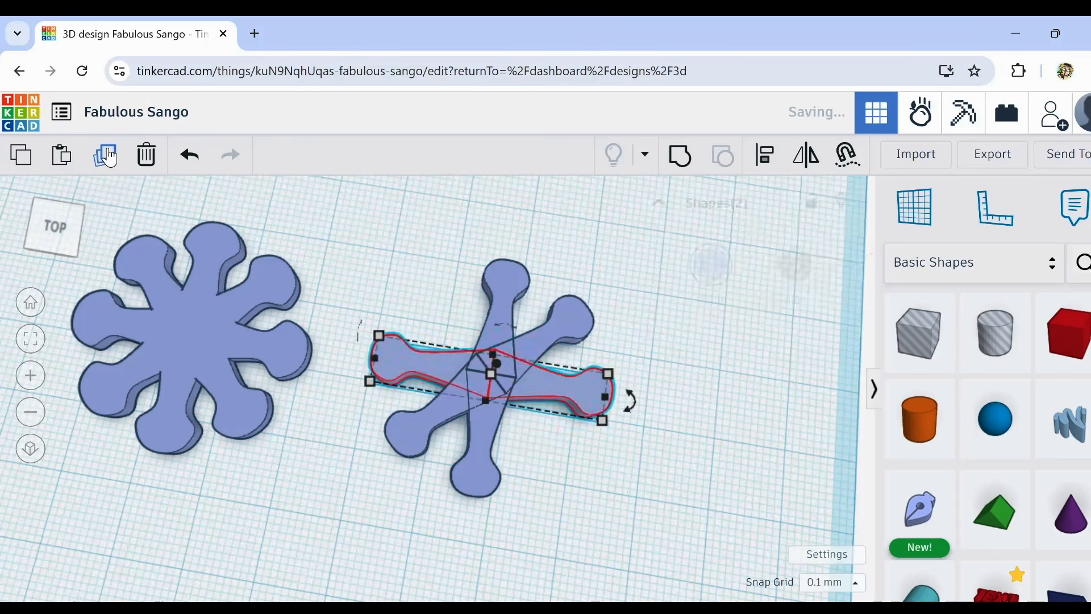
click(292, 524)
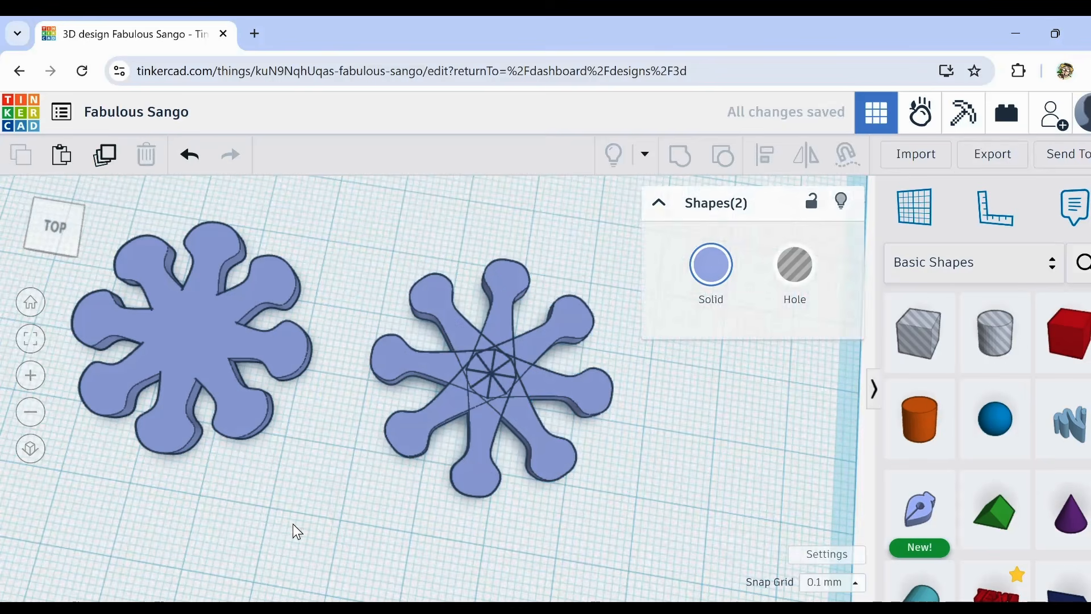
Step: Group all eight narrow petals into one flower shape
scroll(316, 529, down, 2)
right_drag(316, 529, 373, 497)
drag(373, 302, 566, 427)
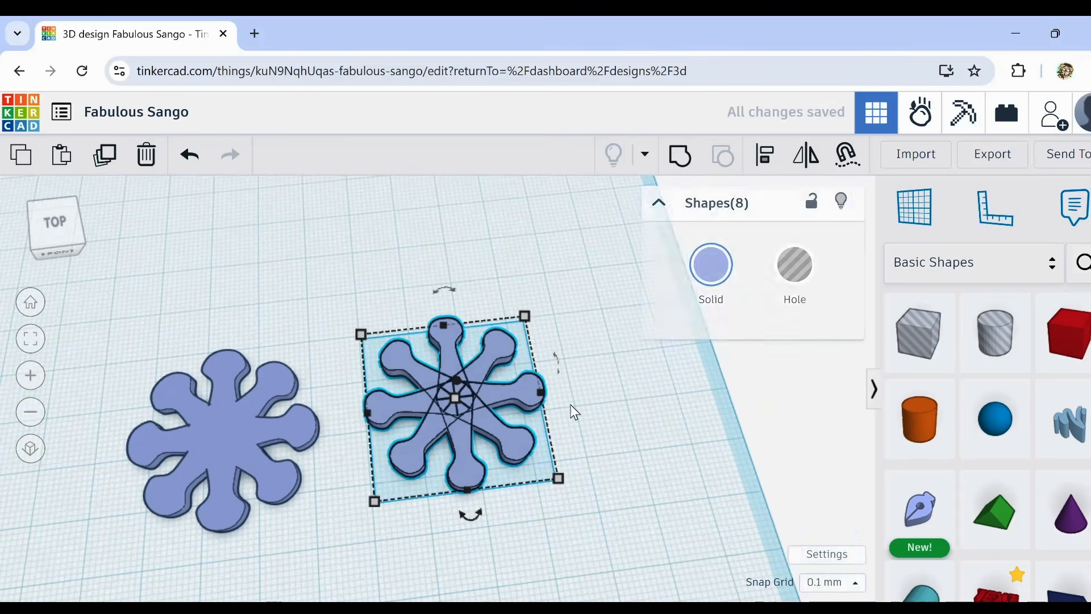
click(684, 157)
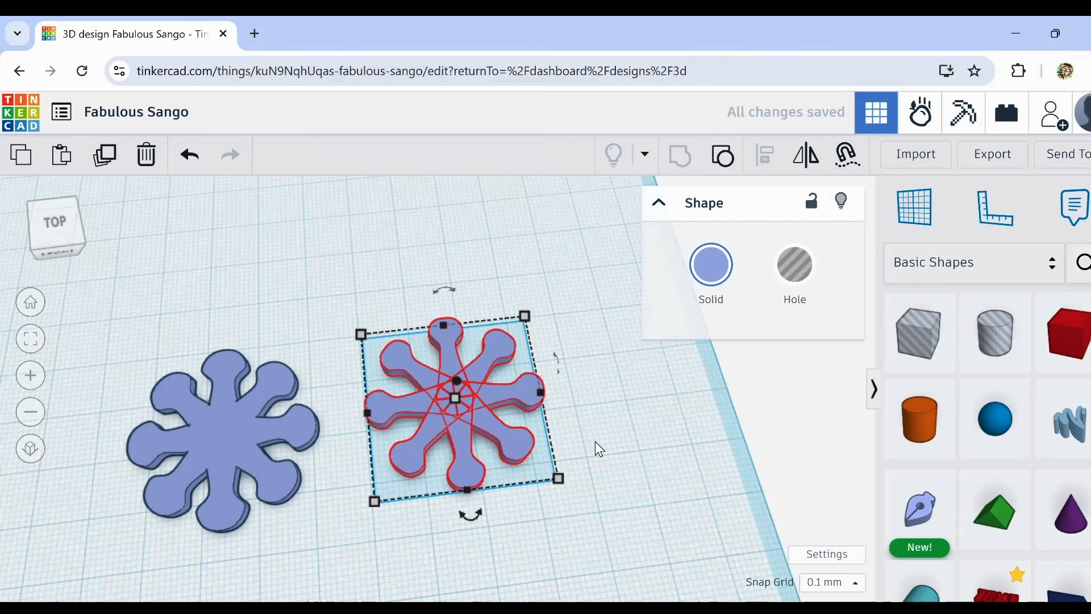
Step: Drop the narrow-petal flower onto the workplane and move it well away from the larger-petal flower
mouse_move(547, 542)
right_down()
mouse_move(516, 526)
mouse_move(553, 524)
right_up()
right_drag(501, 452, 471, 420)
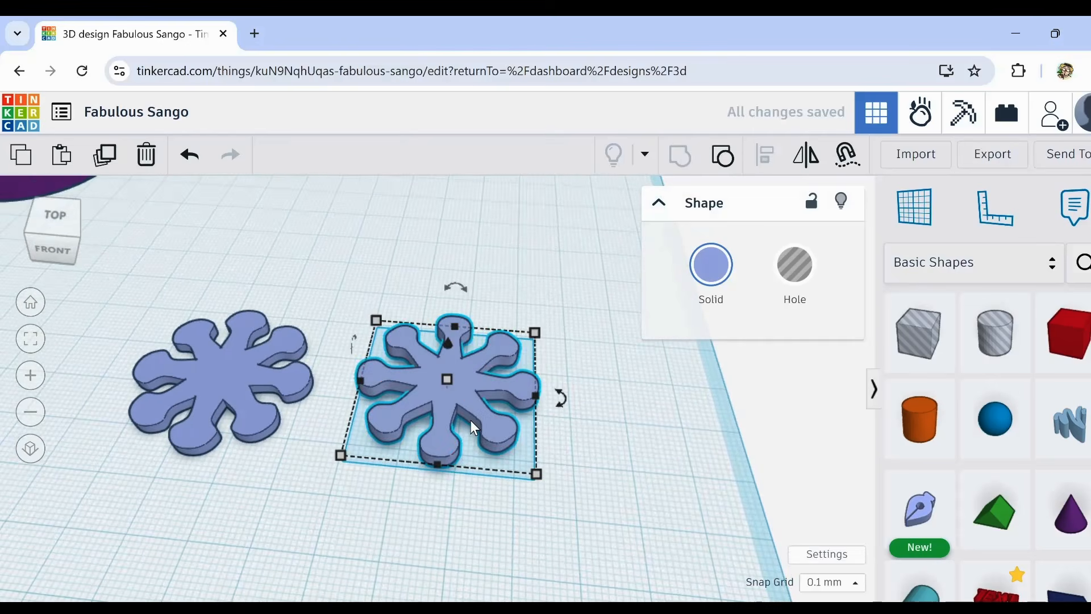
scroll(465, 414, up, 3)
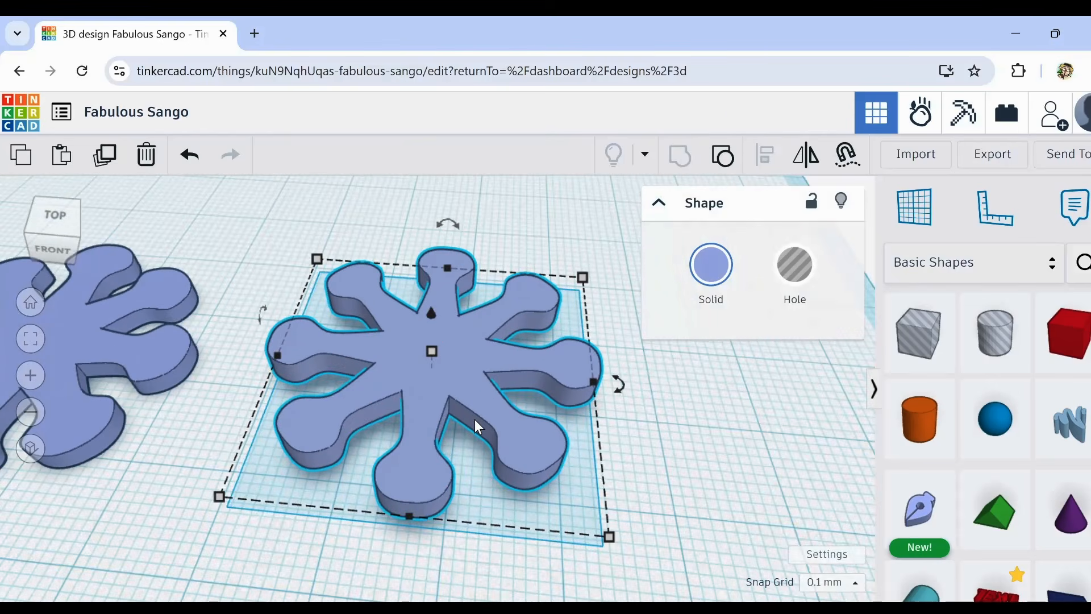
key(d)
scroll(475, 419, down, 2)
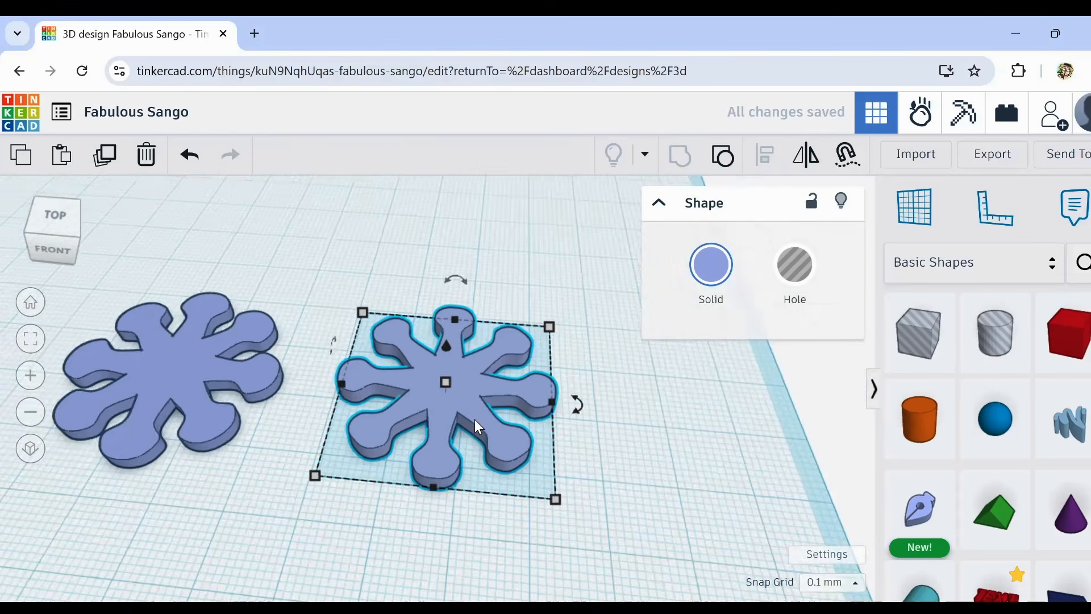
drag(502, 432, 682, 388)
Step: Set the larger-petal flower's height to 0.50 mm
drag(98, 305, 318, 490)
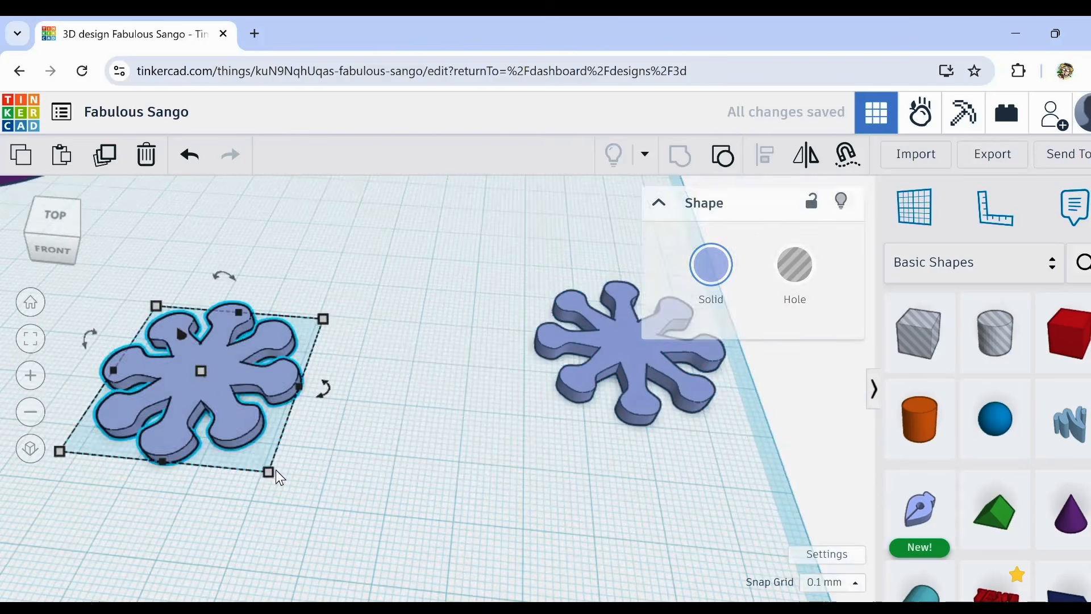
right_drag(275, 469, 294, 518)
middle_drag(285, 482, 424, 445)
right_drag(382, 443, 366, 366)
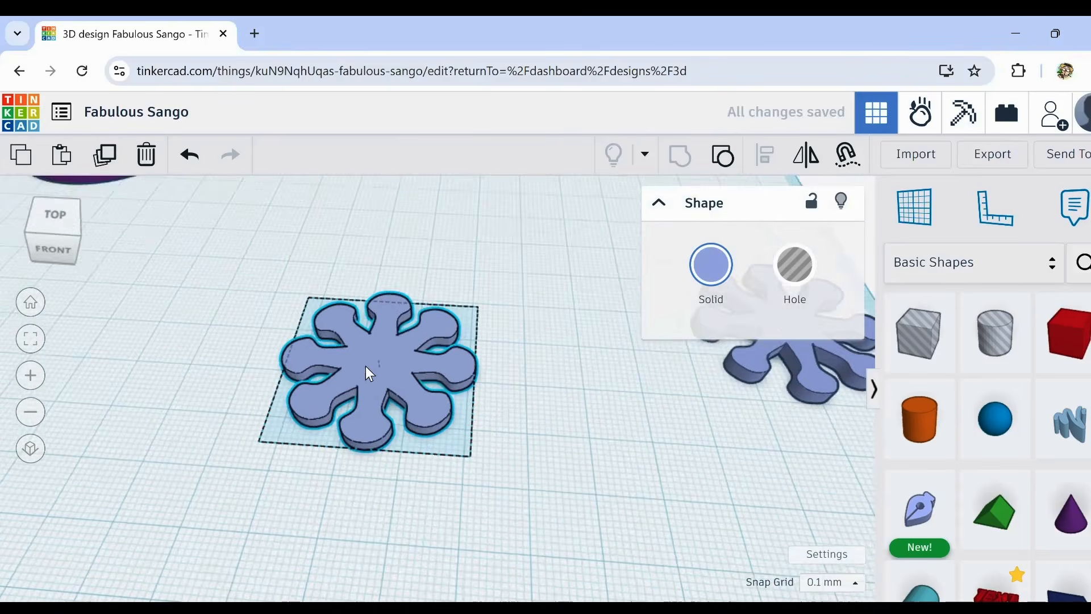
scroll(369, 392, up, 5)
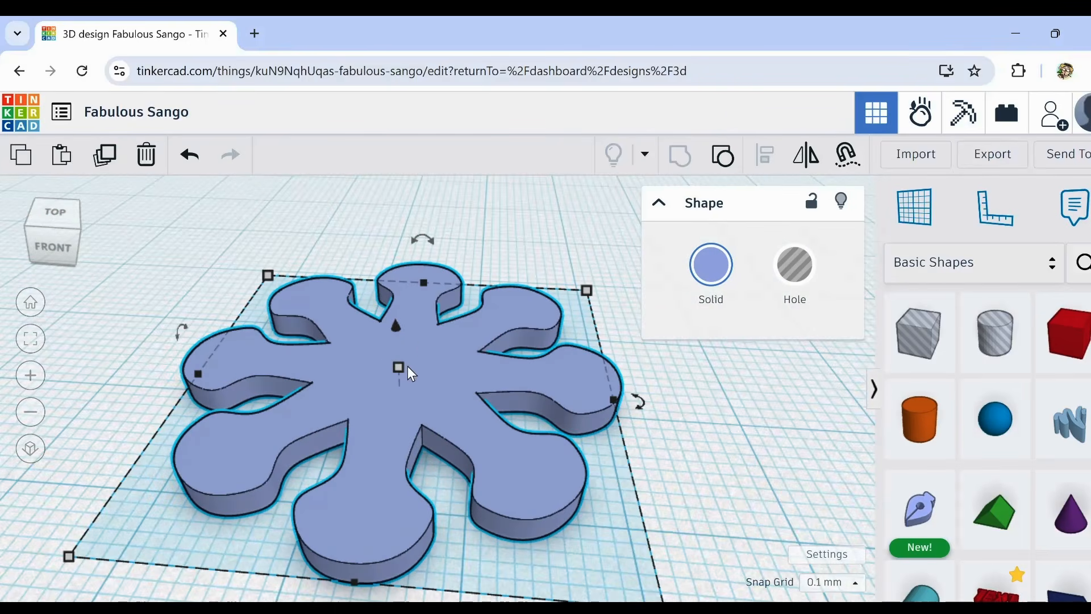
drag(399, 366, 416, 380)
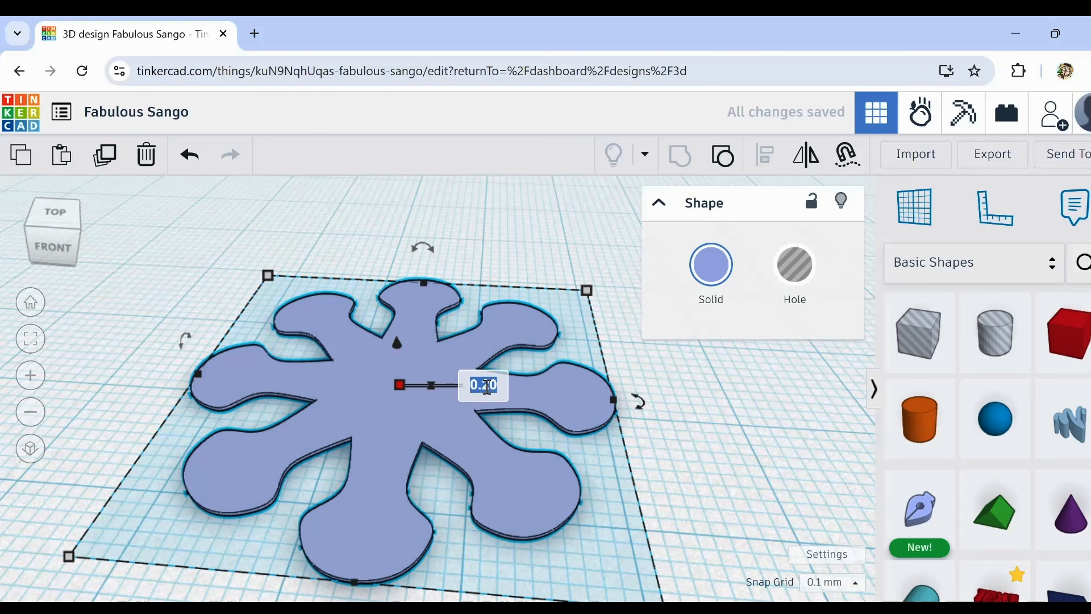
key(Return)
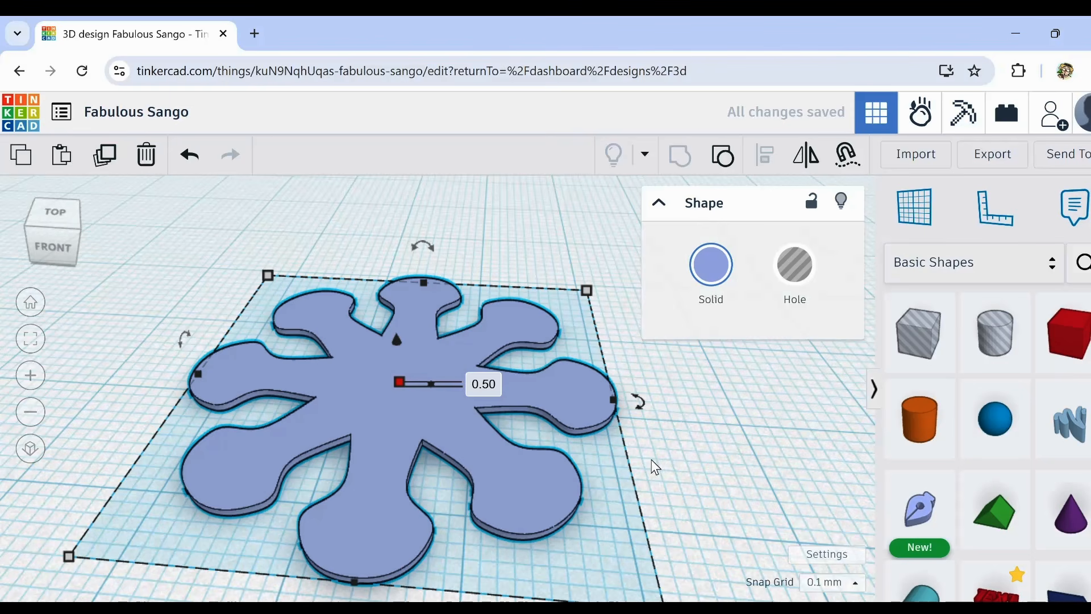
mouse_move(654, 449)
right_down()
mouse_move(642, 458)
mouse_move(652, 470)
right_up()
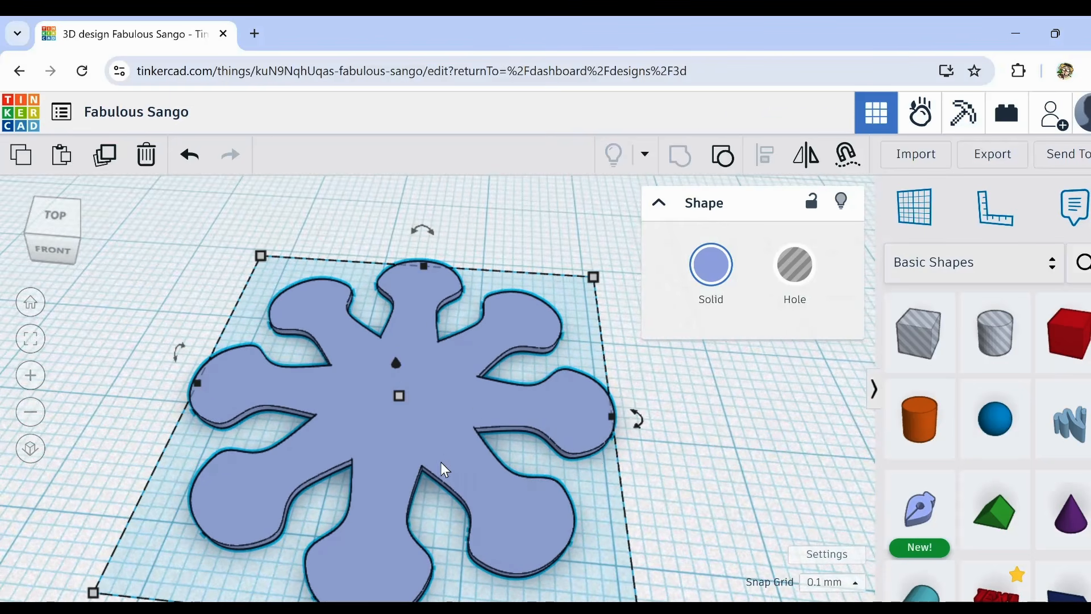
click(728, 428)
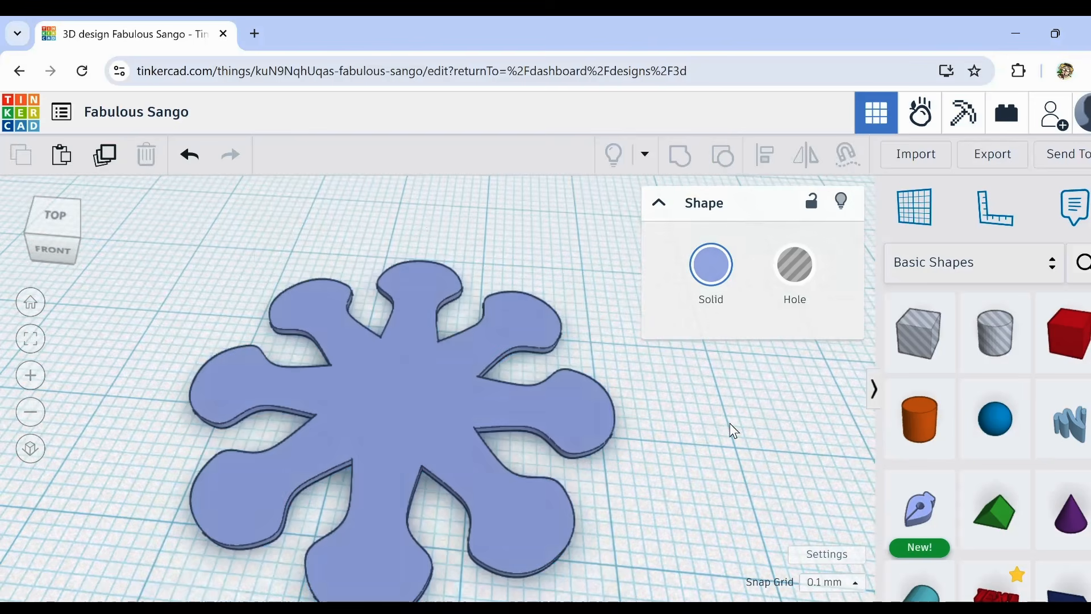
click(386, 427)
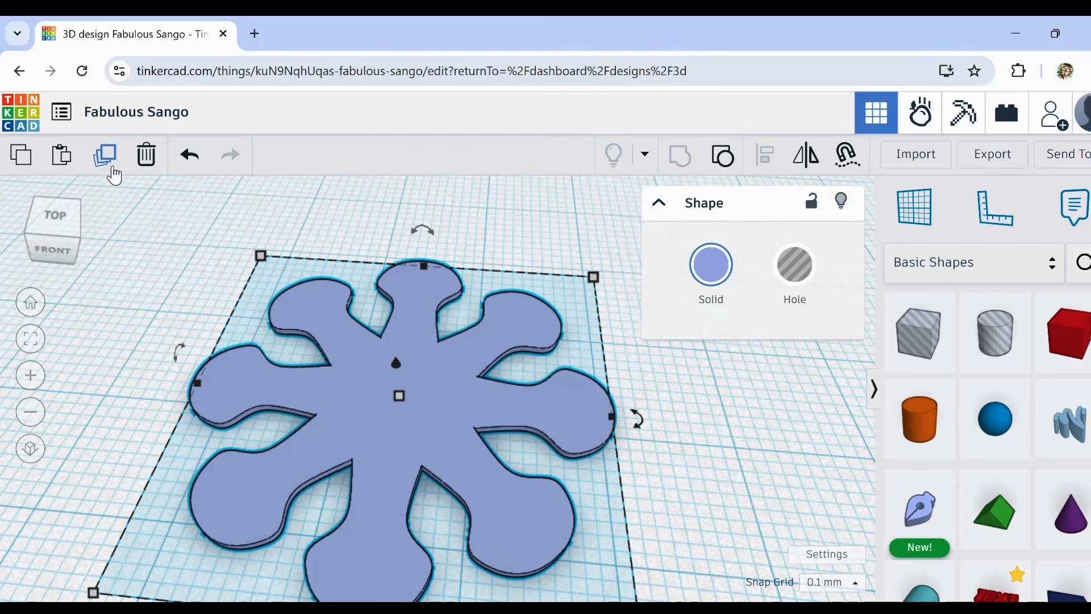
click(106, 165)
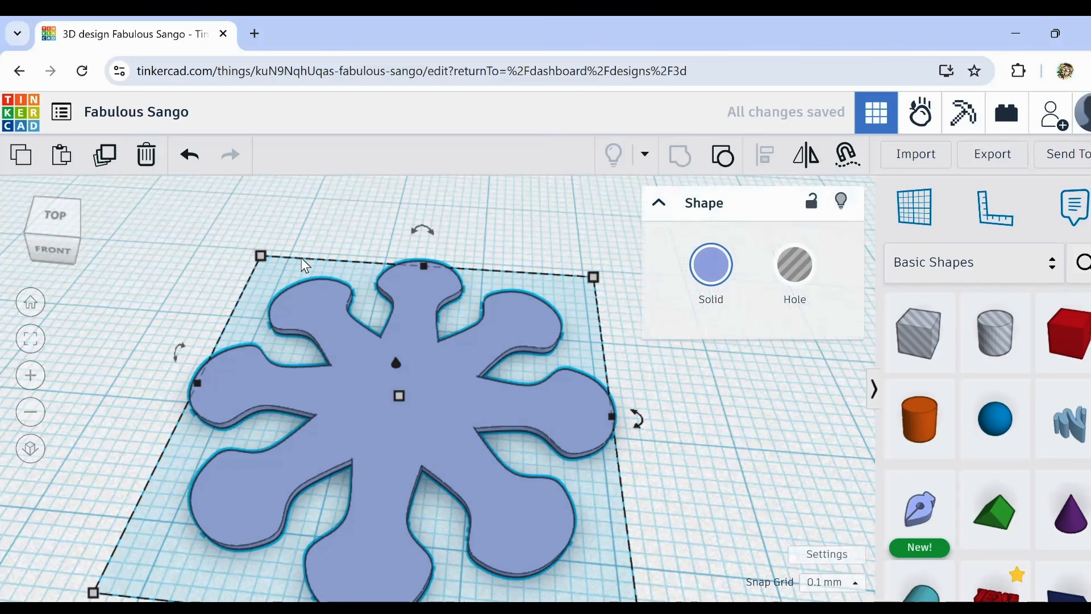
key(ctrl+Up)
key(ctrl+Up)
key(ctrl+Up)
key(ctrl+Up)
key(ctrl+Up)
key(ctrl+Up)
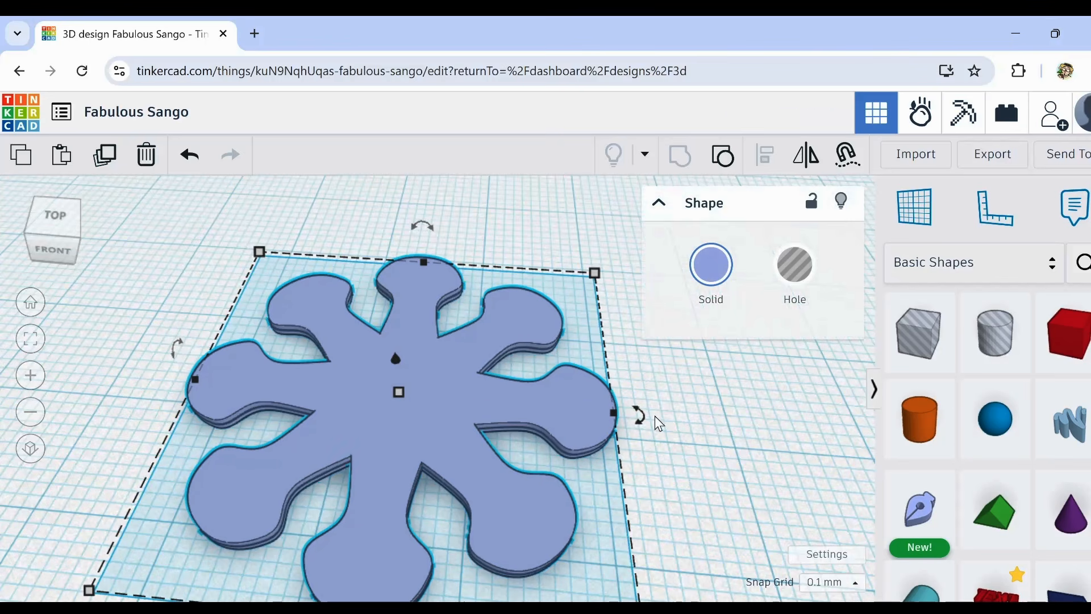
click(721, 424)
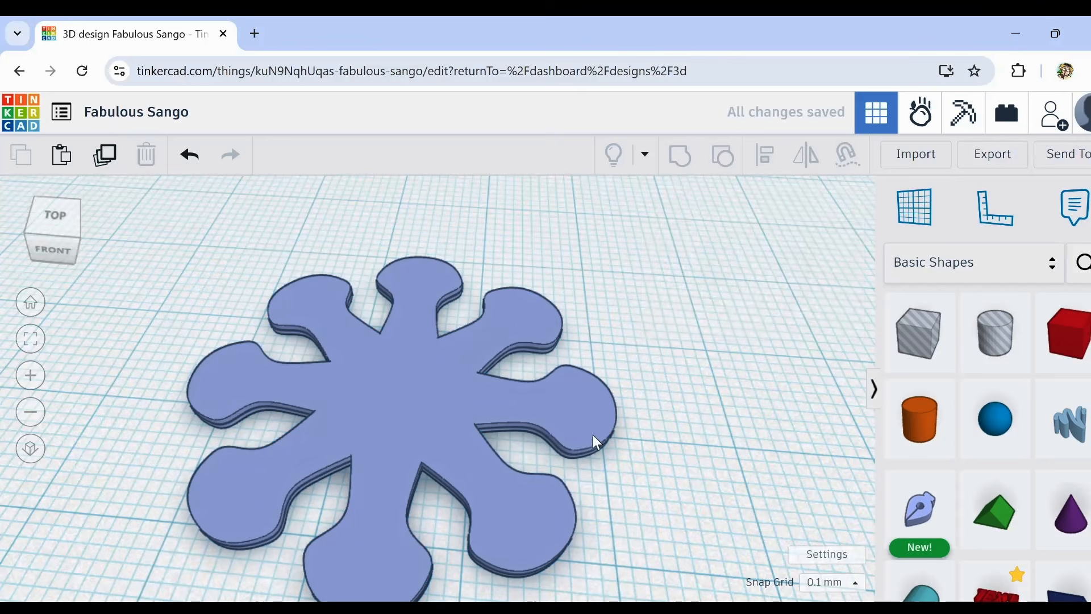
click(453, 403)
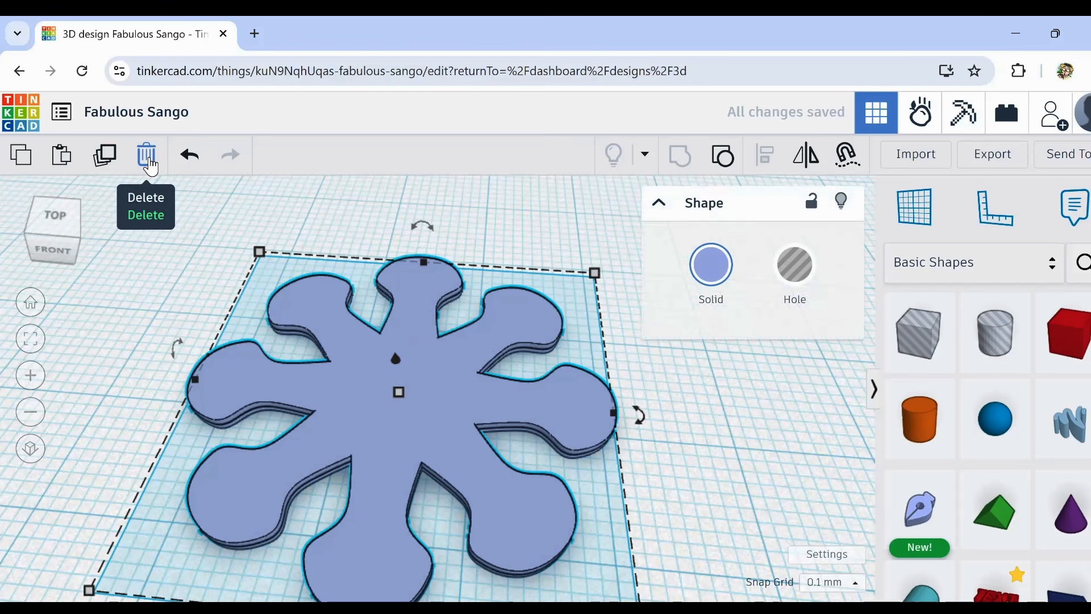
click(147, 155)
Step: Stack a duplicate of the thin larger-petal flower on top of the original and rotate it 0.5° about its vertical axis
click(353, 336)
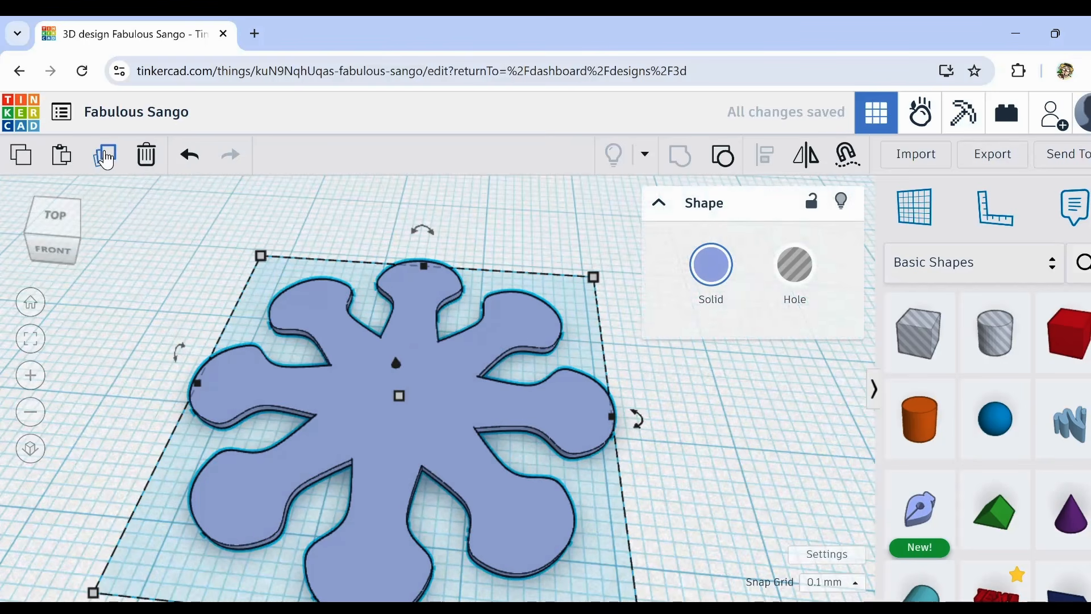
click(105, 157)
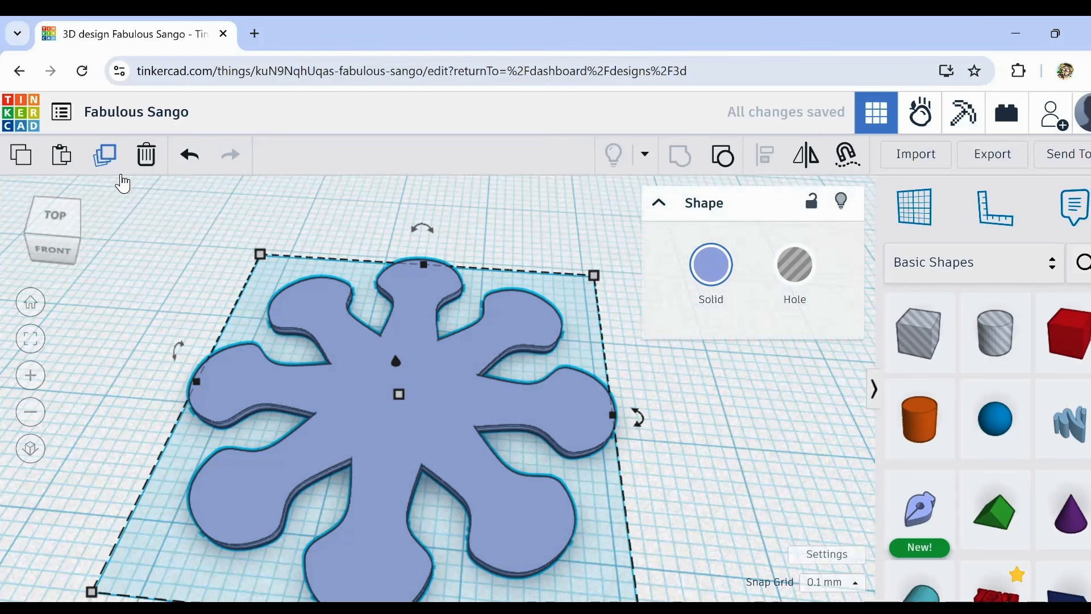
drag(639, 421, 640, 429)
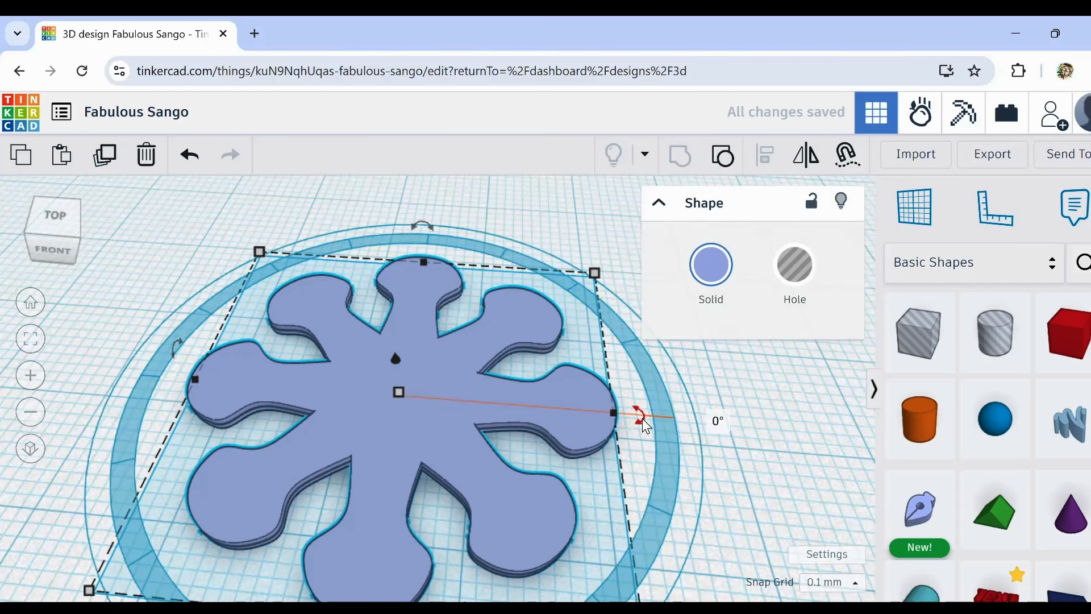
click(643, 420)
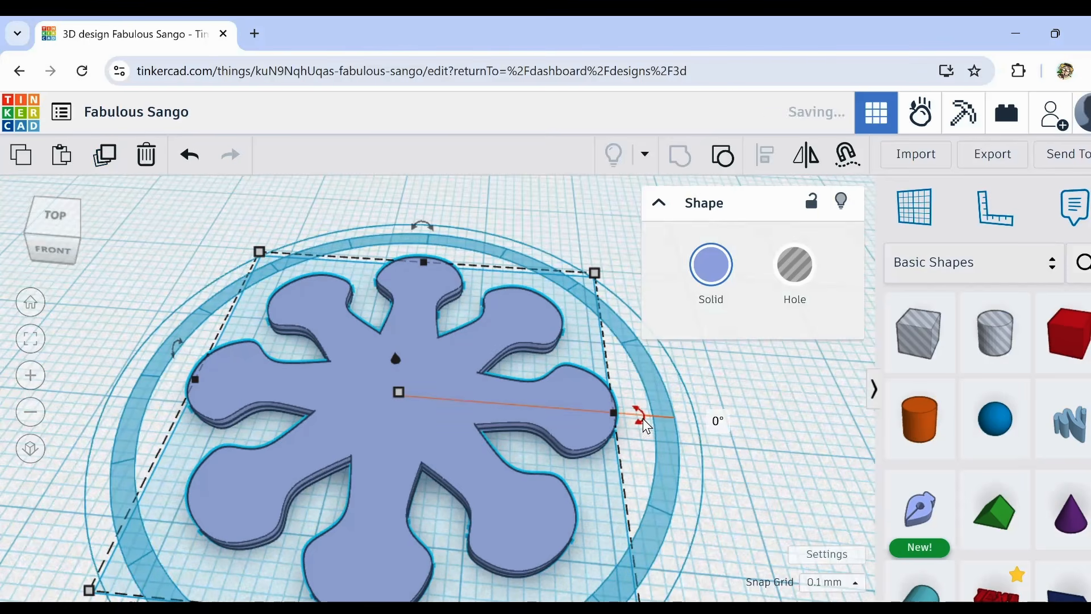
click(716, 421)
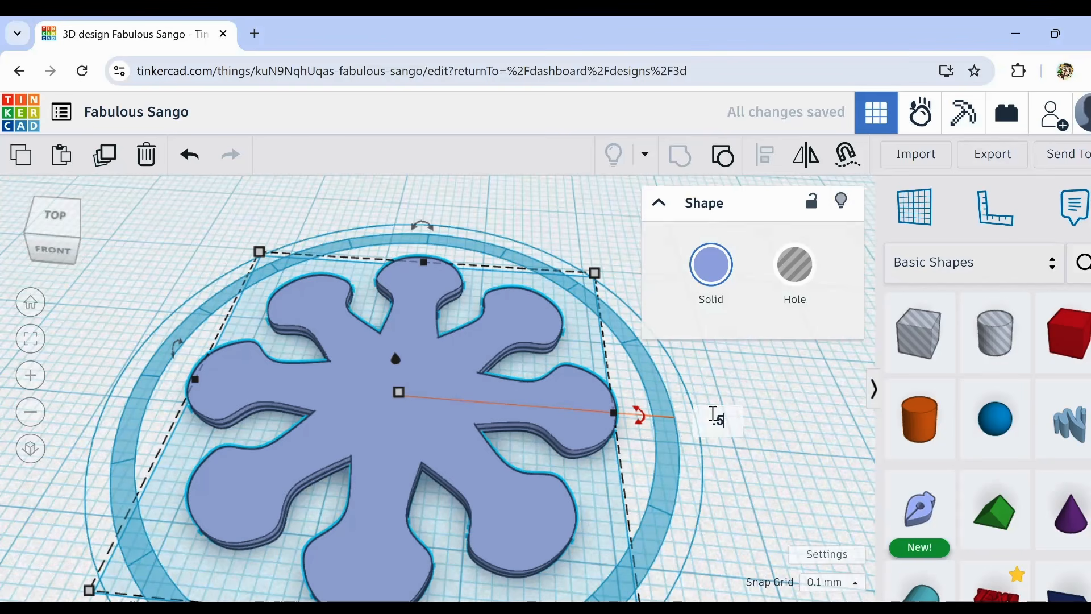
text(.5)
key(Return)
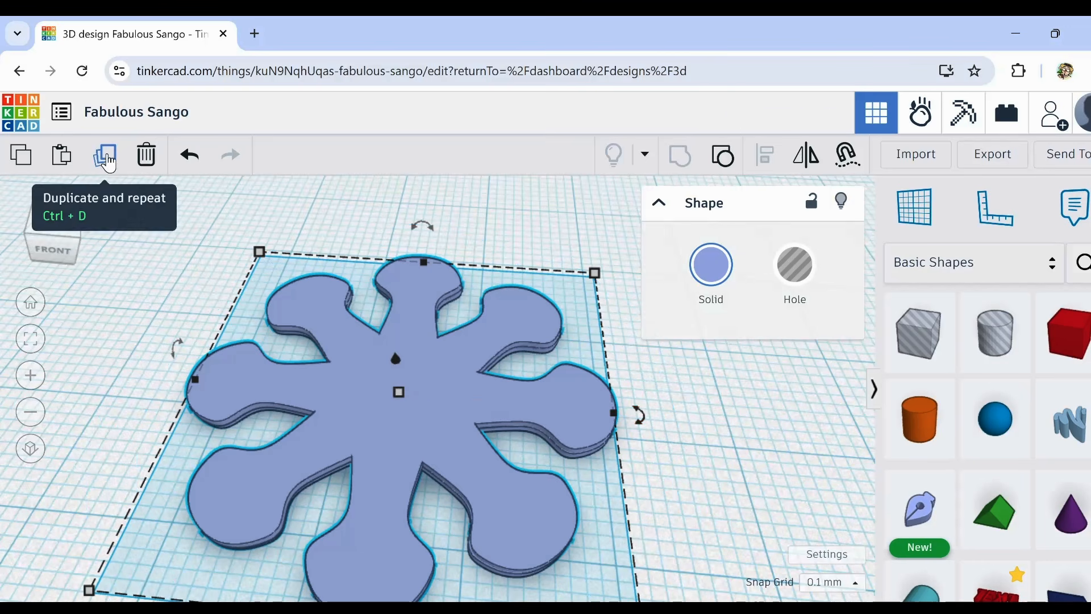
Step: Repeat the raised and rotated larger-petal flower duplicate many times to build a tall, gradually twisting column
click(108, 147)
click(108, 147)
click(108, 147)
click(108, 147)
click(108, 147)
click(108, 146)
click(108, 145)
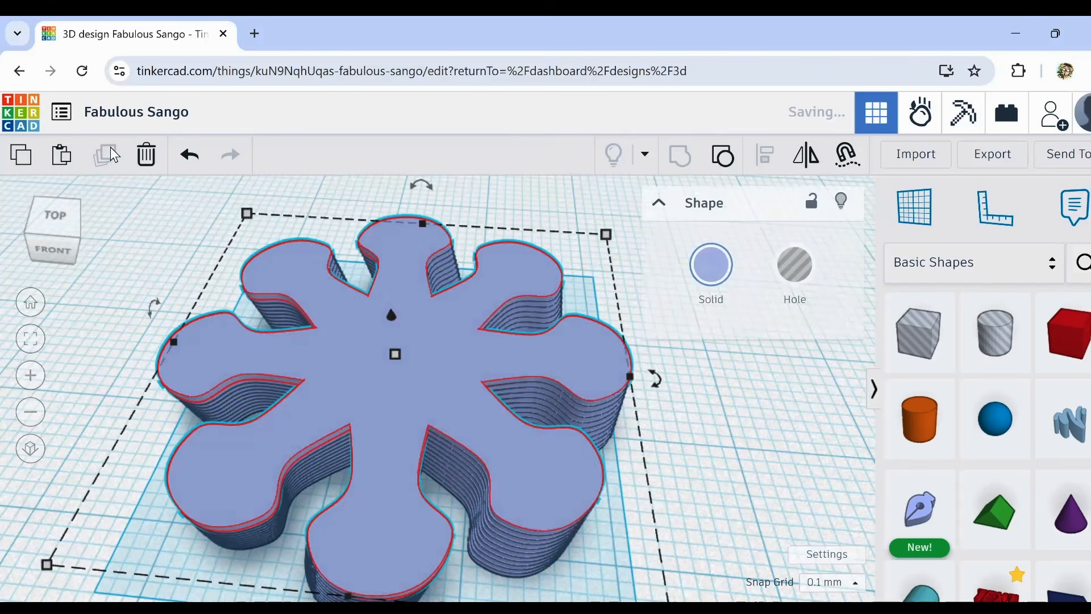
click(111, 148)
click(114, 150)
click(114, 150)
click(114, 150)
click(114, 150)
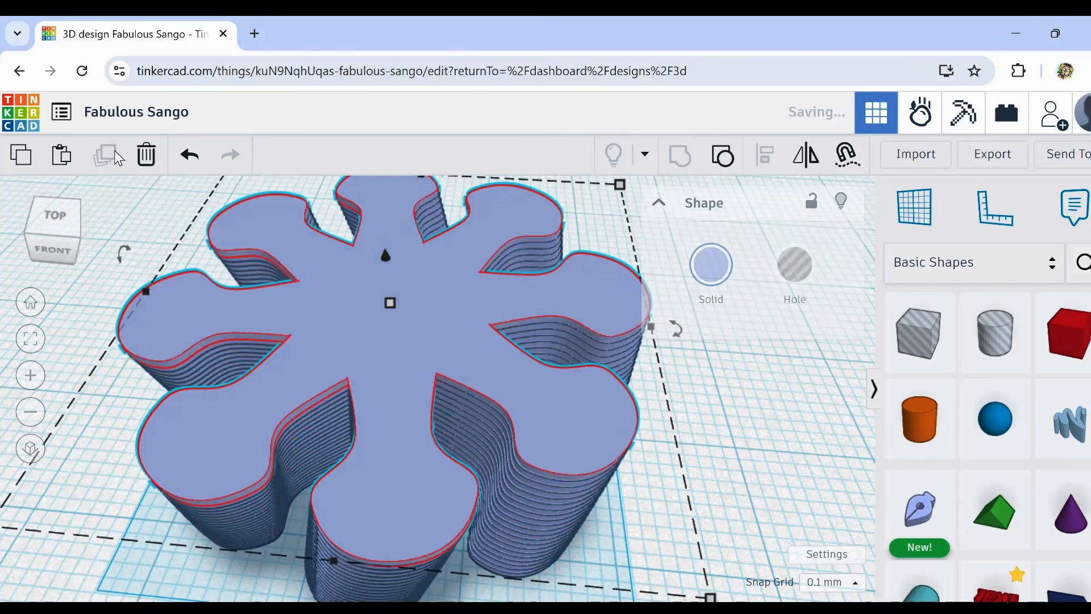
click(114, 150)
click(114, 150)
click(114, 150)
click(114, 150)
click(114, 150)
click(115, 150)
click(114, 149)
click(115, 149)
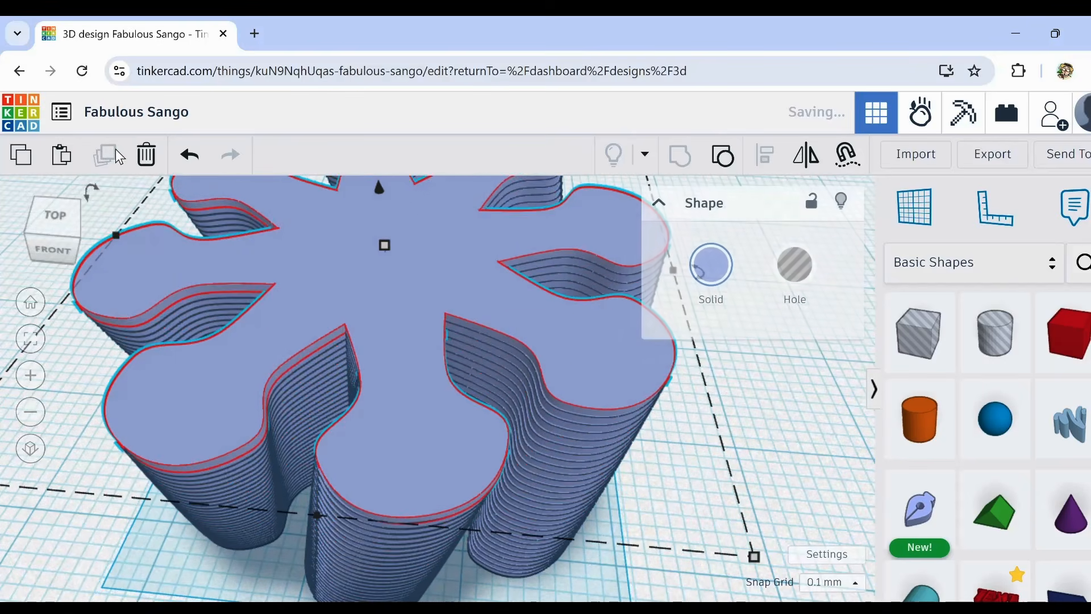
click(115, 149)
click(115, 149)
click(115, 149)
click(115, 149)
click(115, 149)
click(115, 149)
click(115, 149)
click(115, 149)
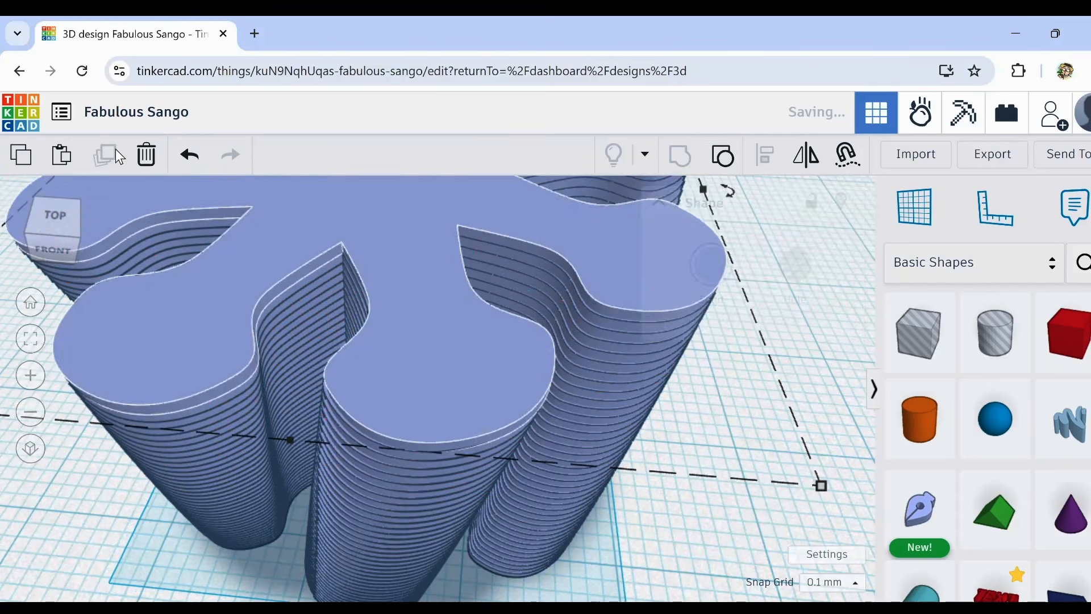
click(115, 149)
click(115, 148)
click(115, 149)
click(115, 149)
click(115, 149)
click(115, 149)
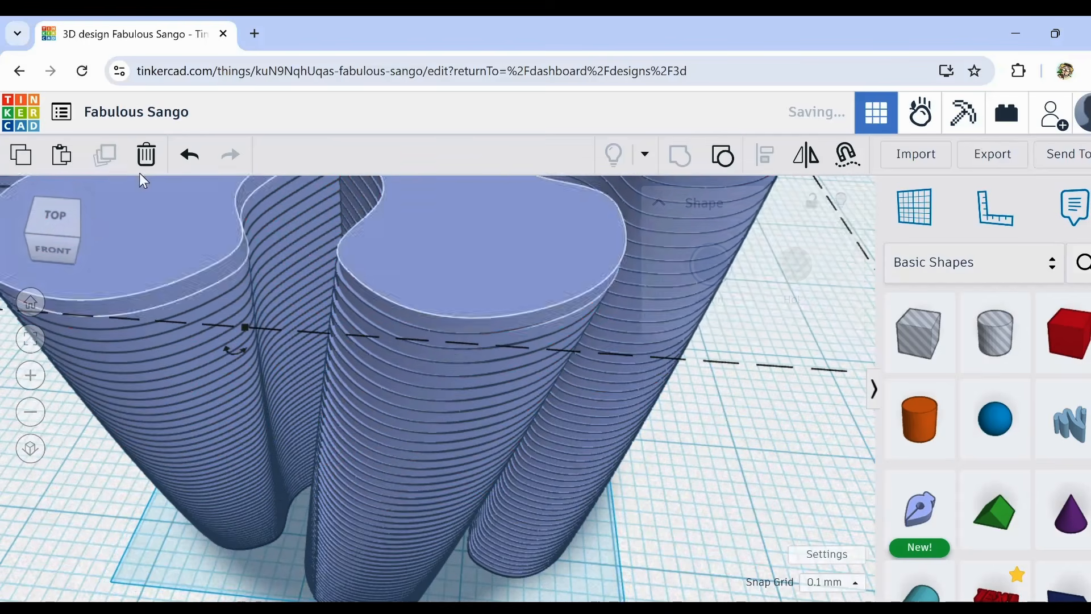
scroll(436, 356, down, 5)
right_drag(414, 383, 452, 344)
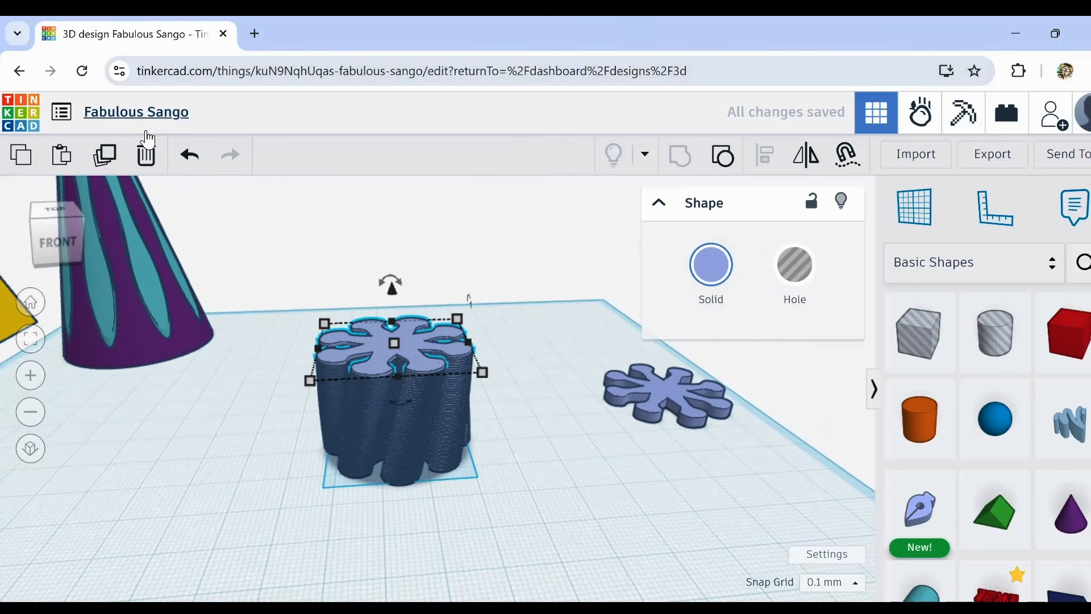
click(106, 158)
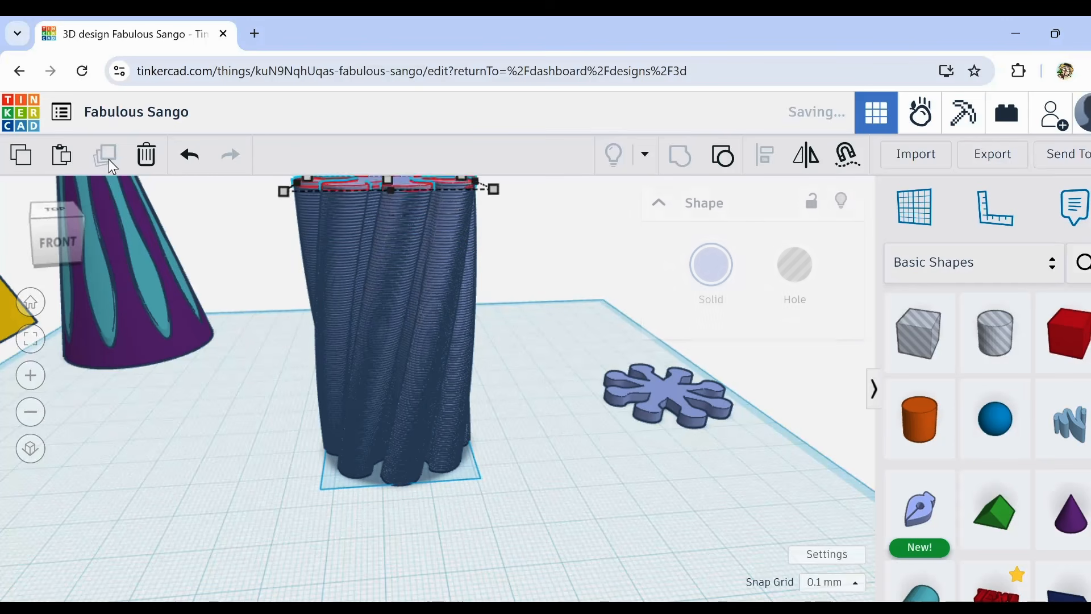
scroll(500, 414, down, 3)
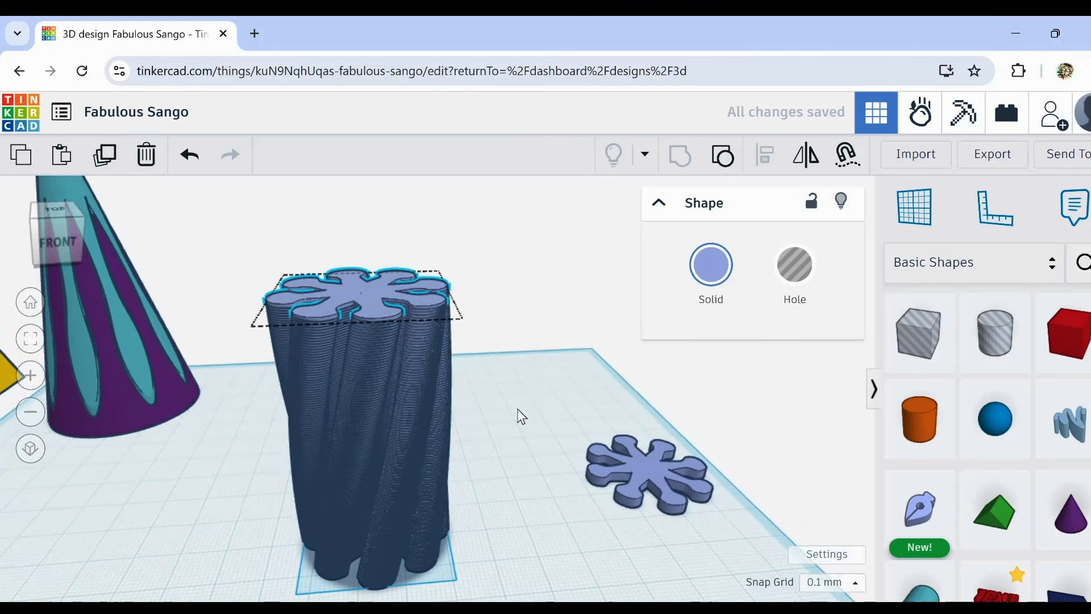
middle_drag(528, 404, 484, 383)
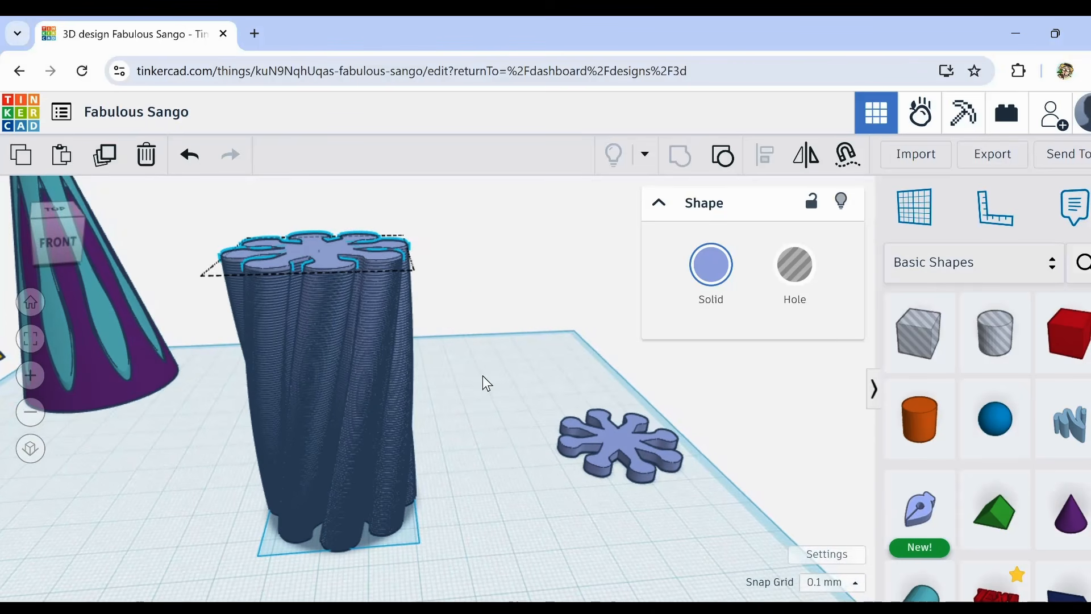
Step: Add a solid cone in front of the twisted column and set its sides to 64
drag(1071, 514, 329, 594)
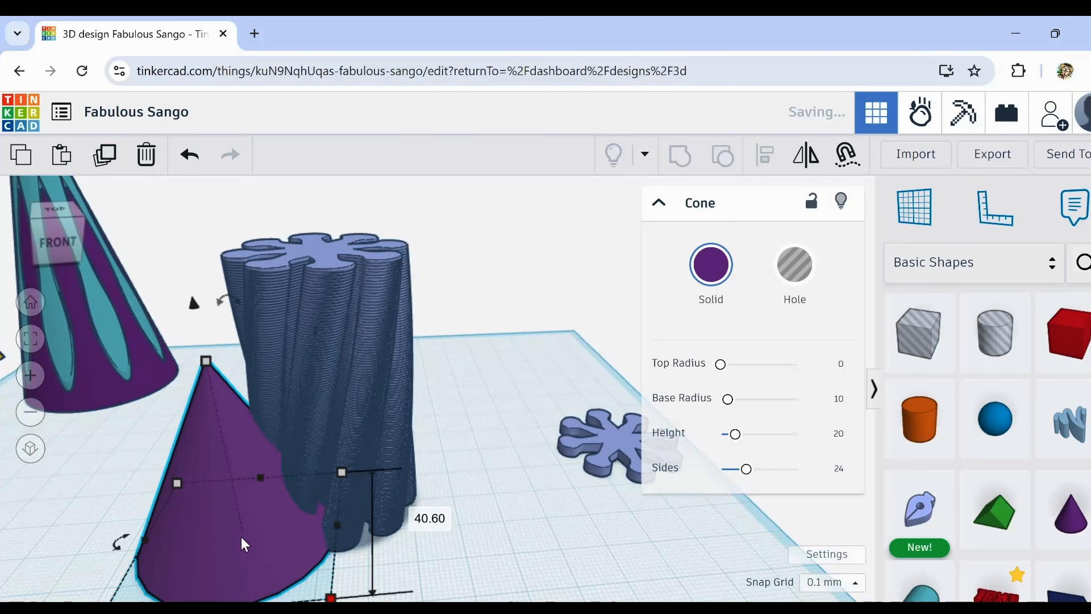
drag(750, 479, 796, 469)
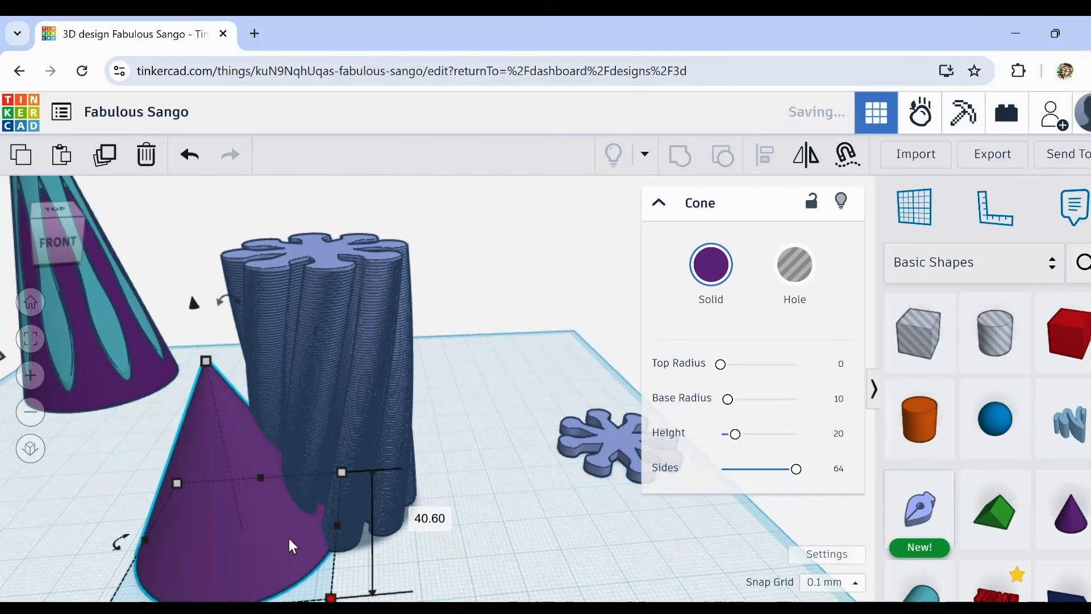
drag(145, 540, 285, 516)
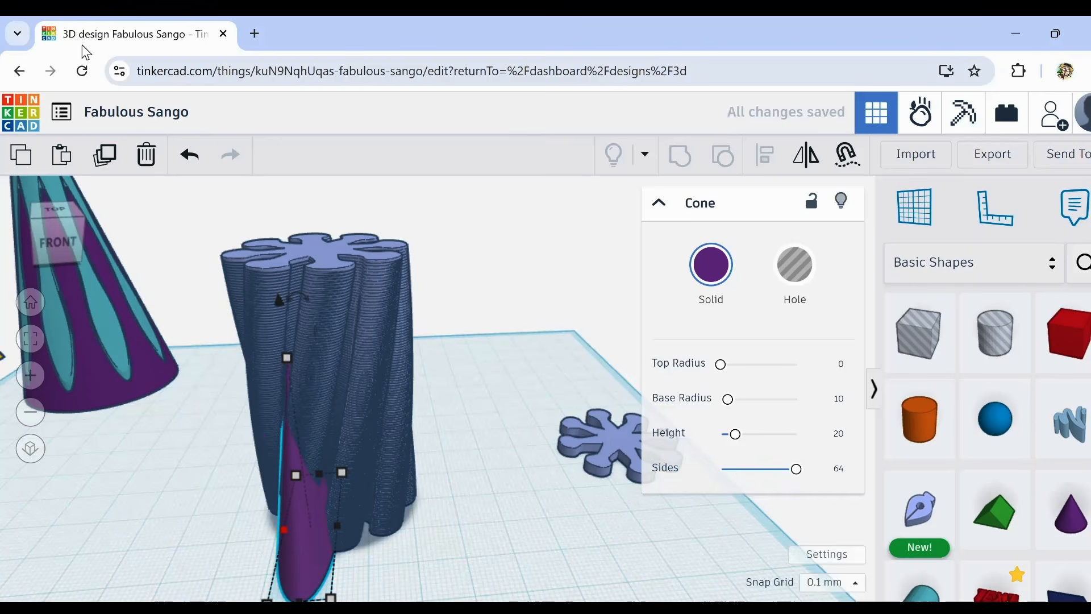
click(182, 160)
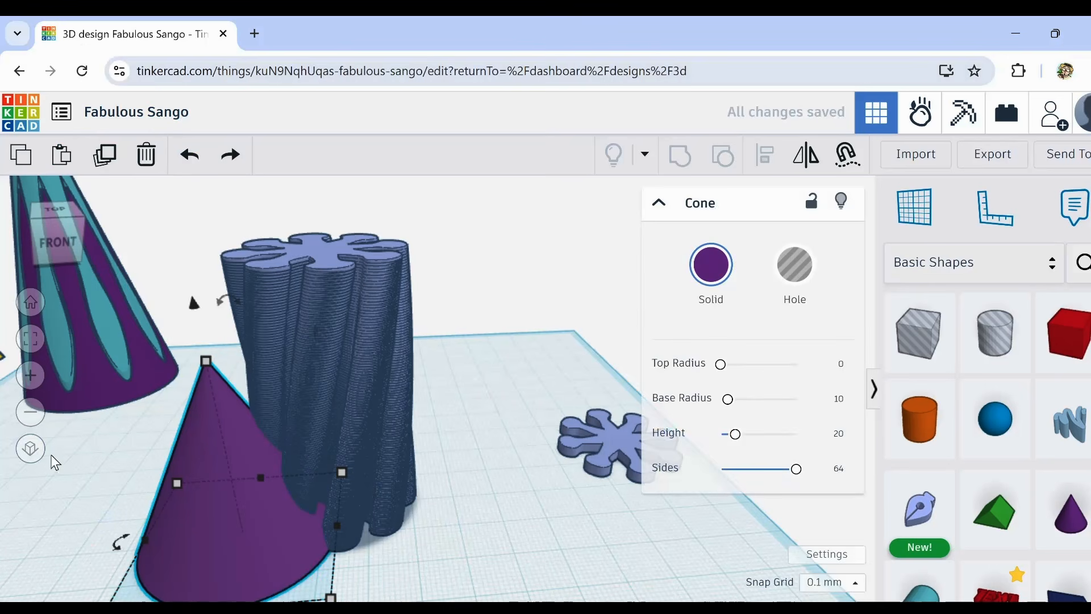
Step: Position the cone around the twisted column's axis, sizing its base to about 49.70 mm and its height to about 77.40 mm
drag(200, 528, 454, 570)
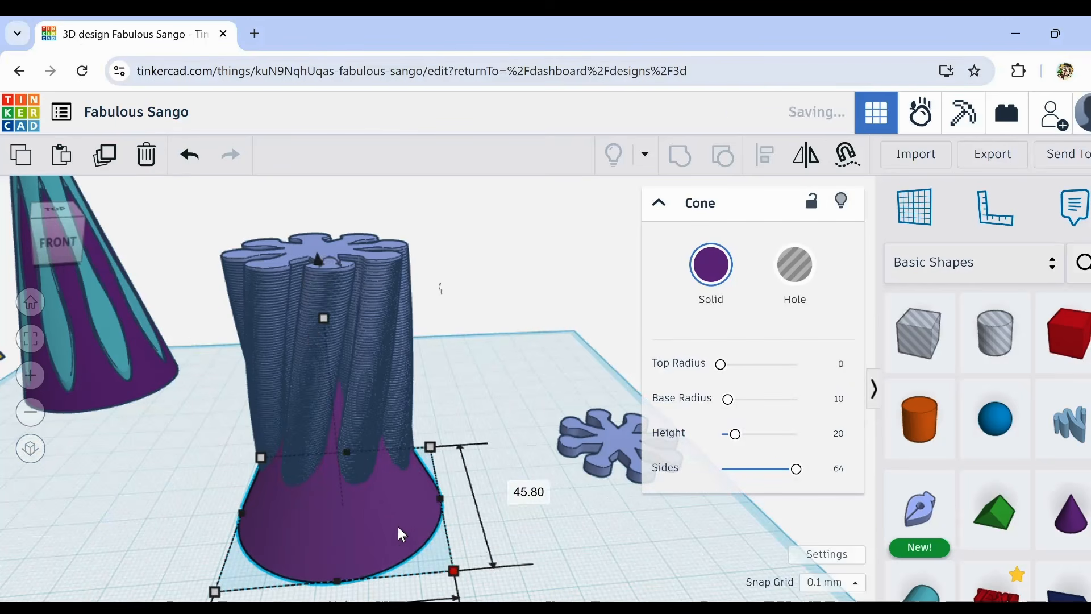
drag(398, 528, 365, 486)
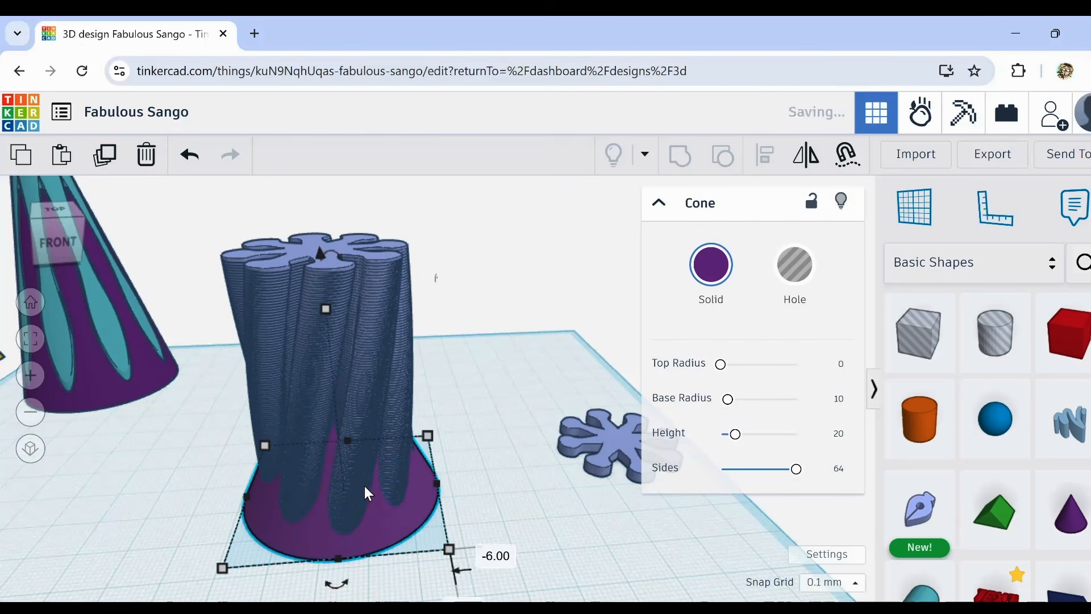
drag(450, 552, 471, 562)
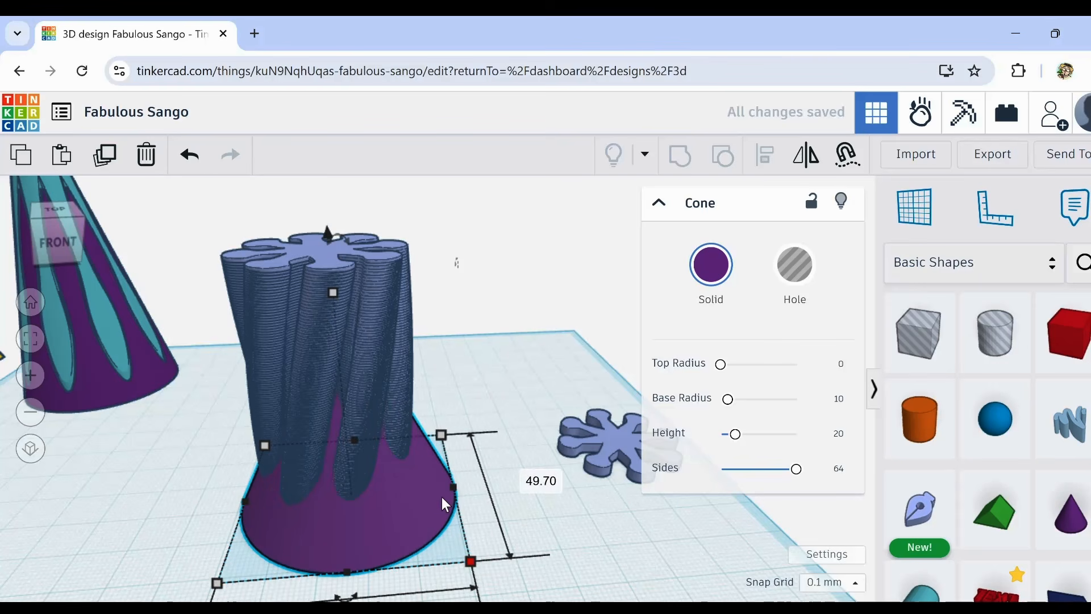
drag(408, 538, 396, 530)
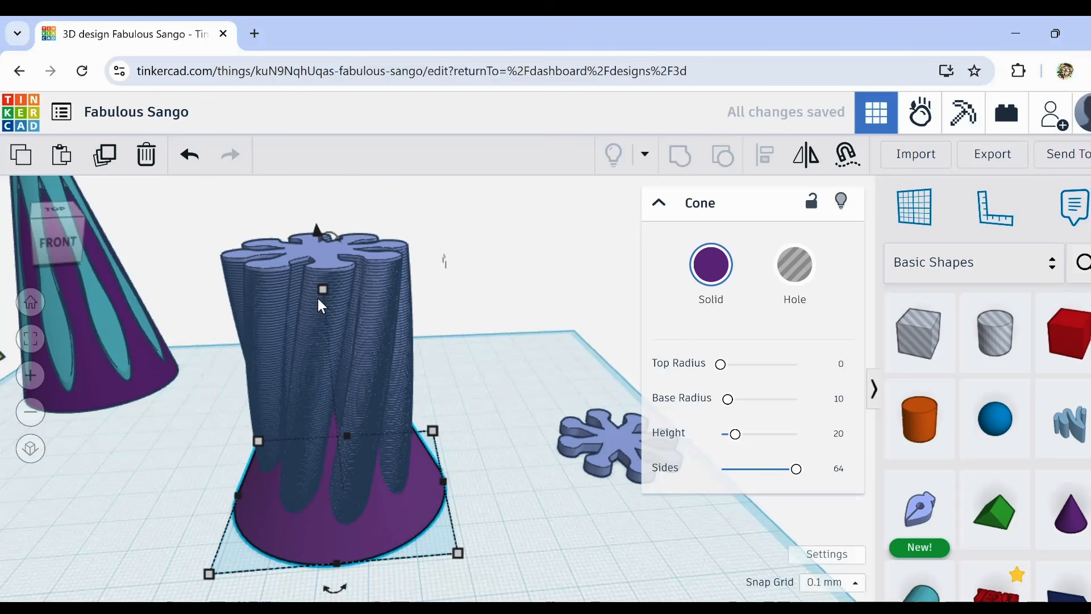
drag(308, 224, 302, 142)
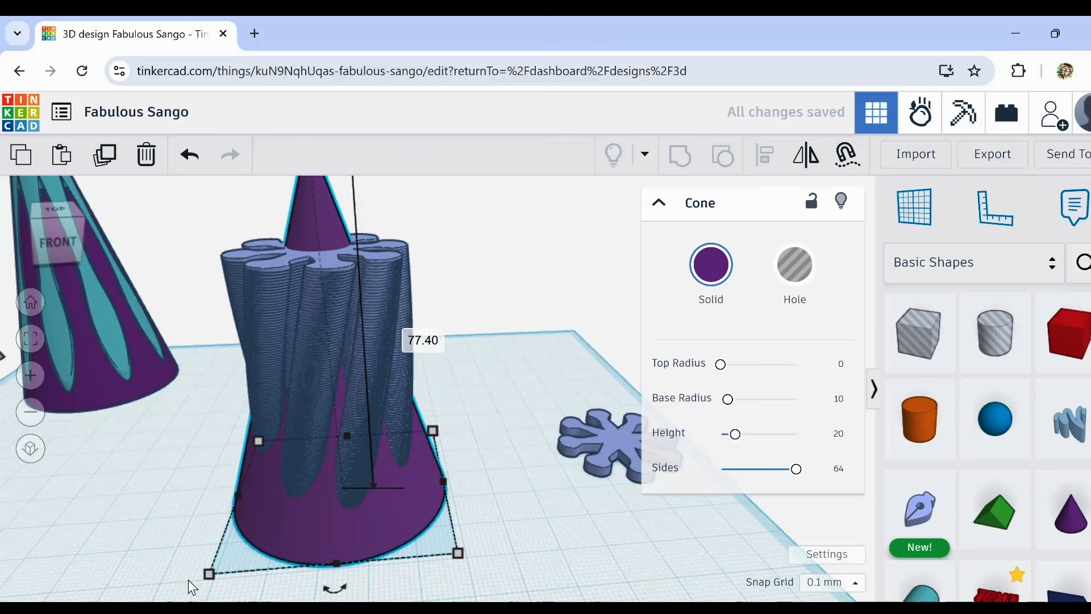
Step: Try to scale the cone down proportionally to a base of about 38.90 mm, and undo the recent changes
right_drag(188, 580, 275, 523)
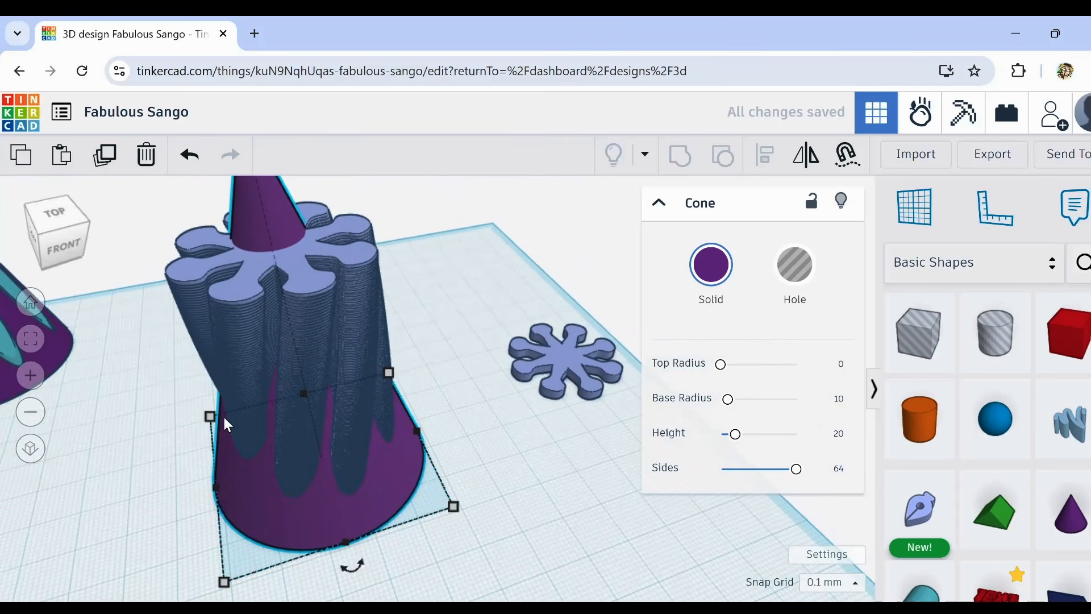
mouse_move(210, 417)
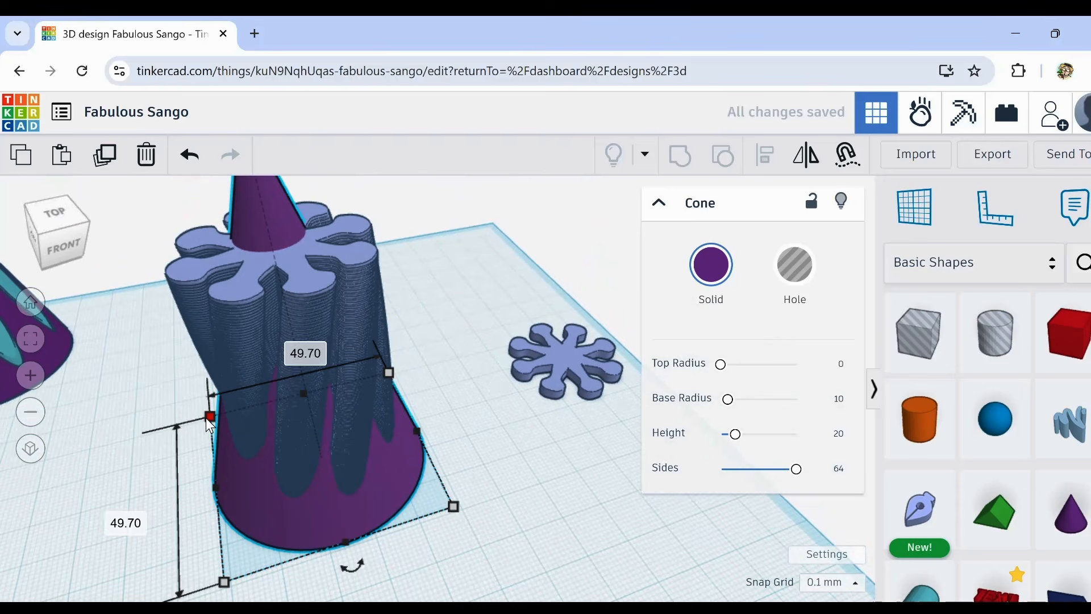
click(451, 574)
drag(378, 562, 451, 527)
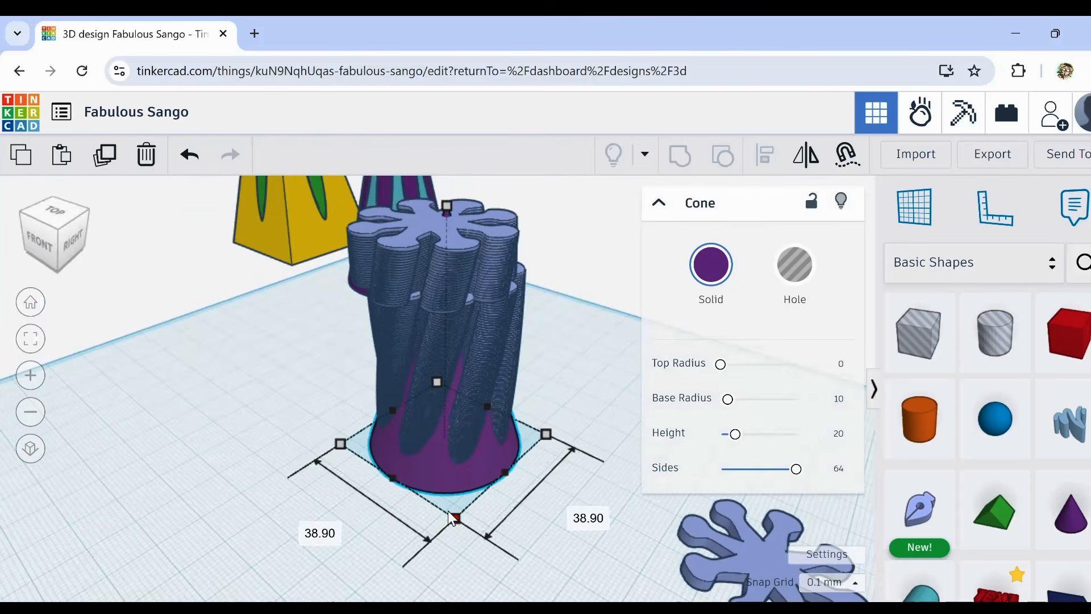
shift+drag(450, 512, 455, 520)
right_drag(293, 444, 592, 419)
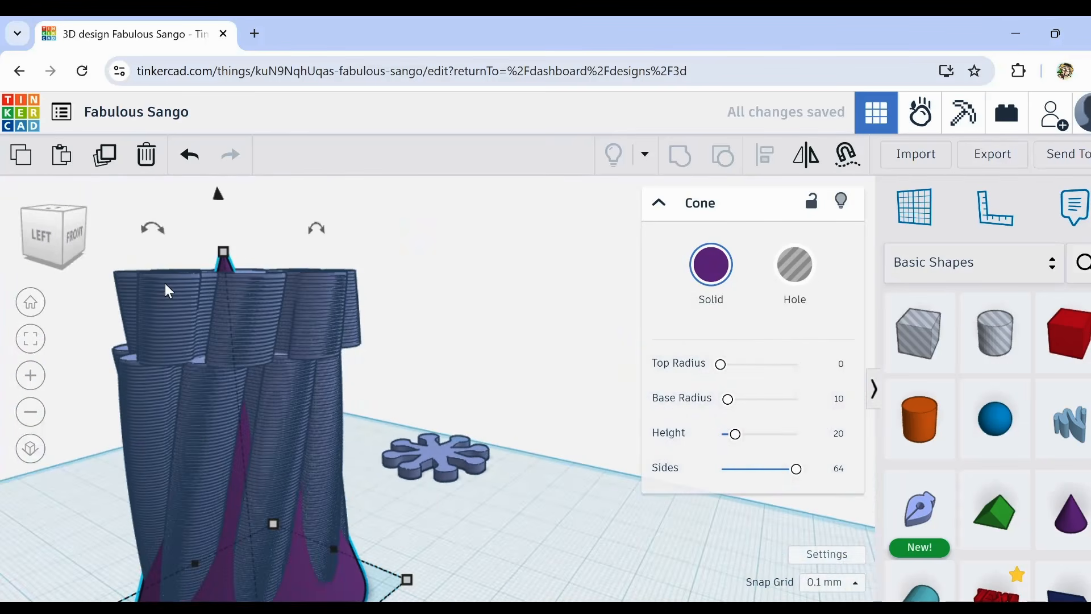
click(191, 156)
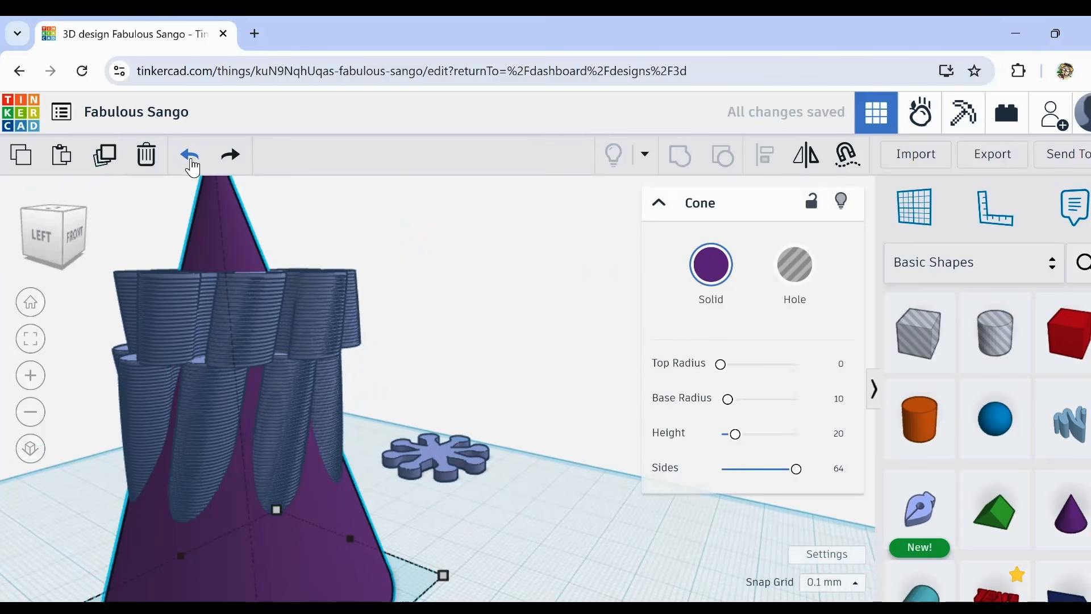
click(191, 156)
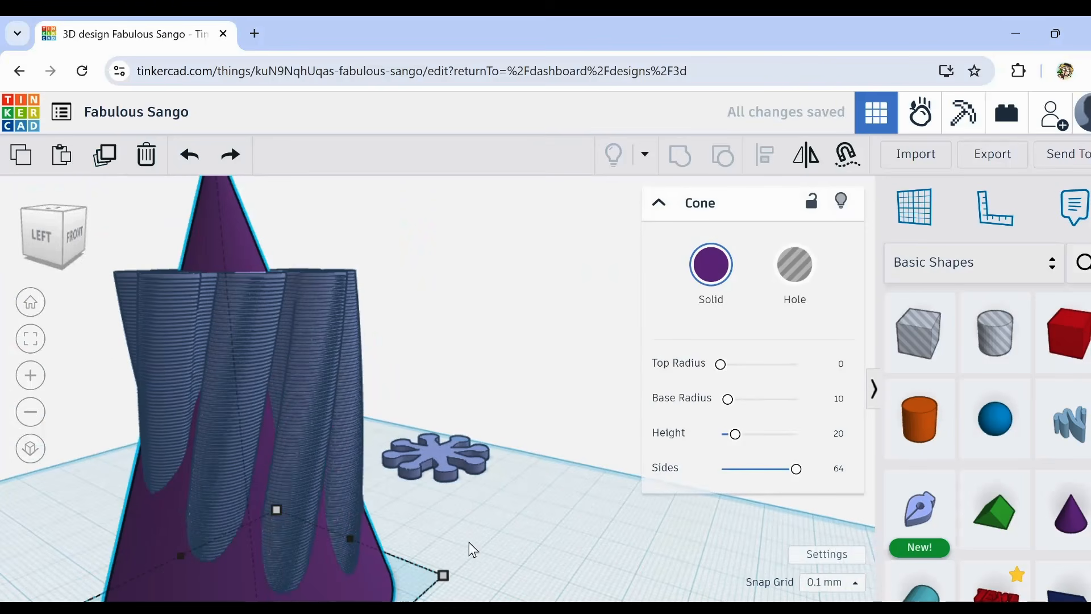
Step: Select the cone with all flower layers of the twisted column and align their centres in both horizontal directions
click(545, 559)
right_drag(547, 561, 480, 599)
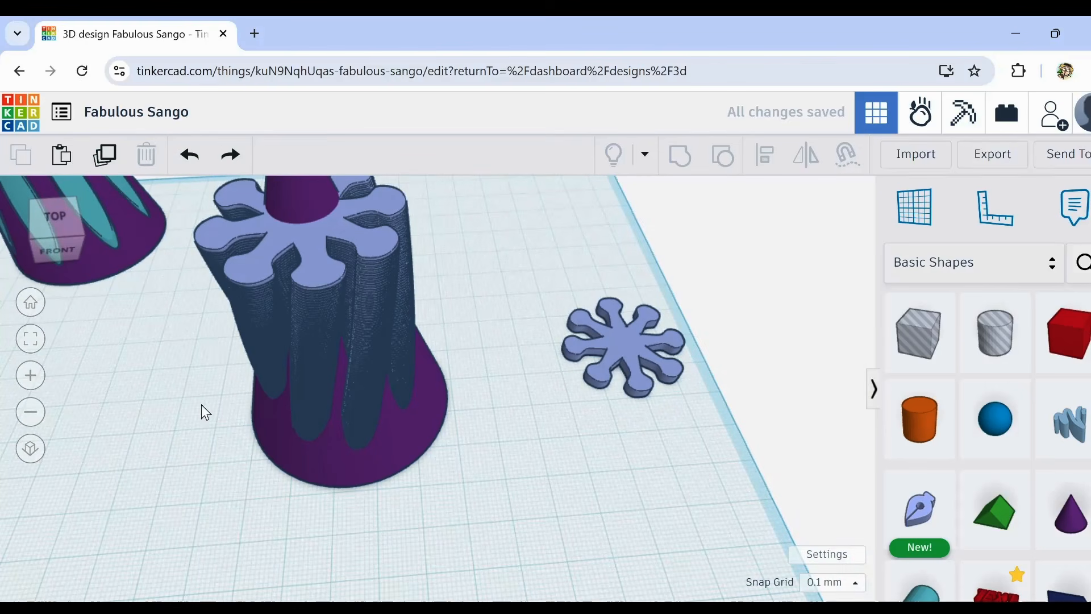
drag(199, 296, 432, 455)
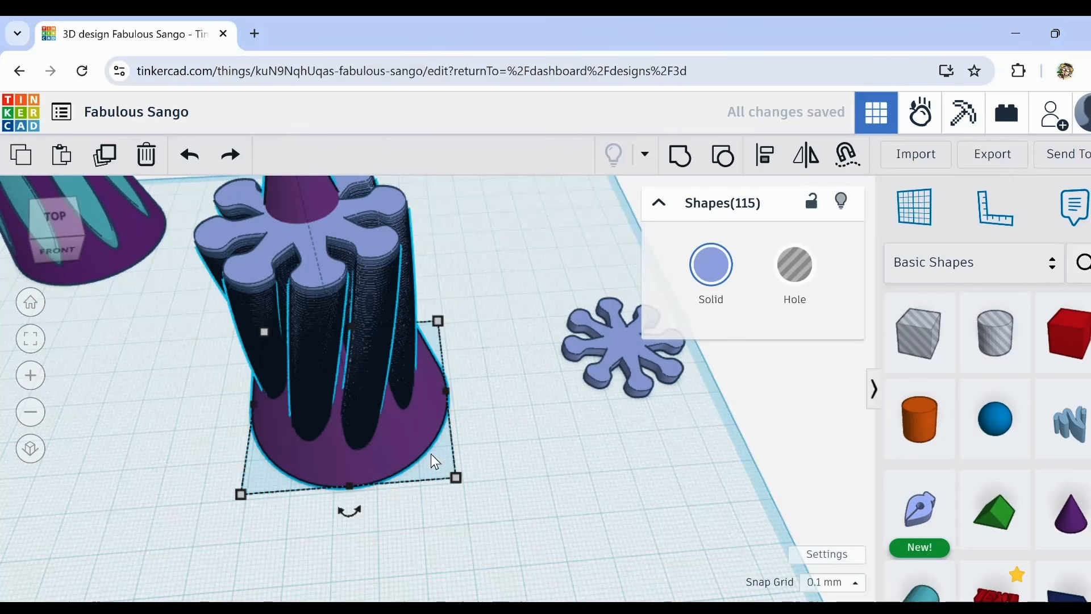
click(764, 157)
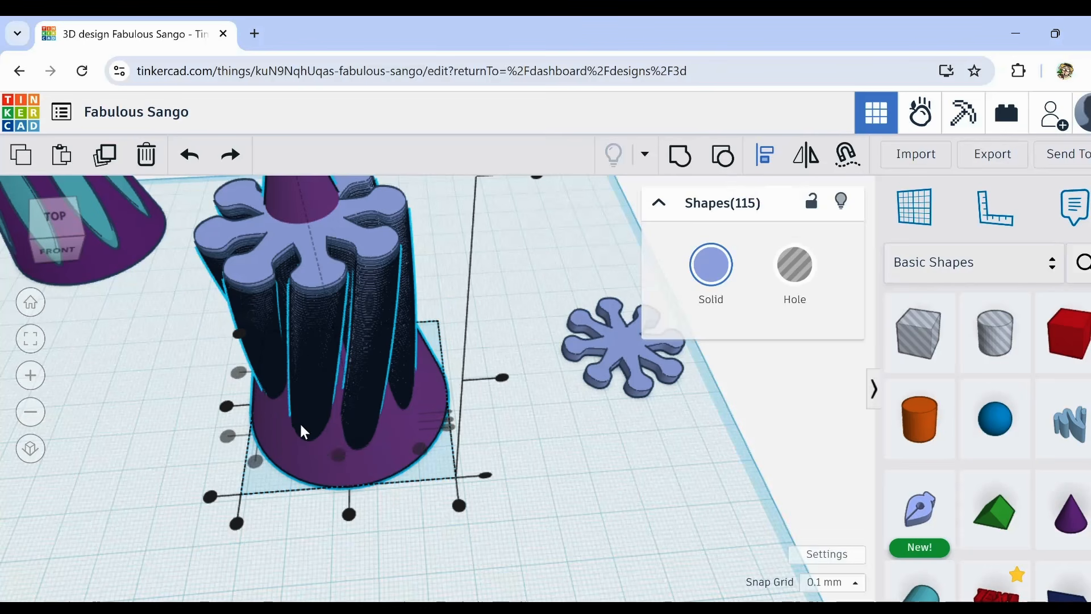
click(227, 407)
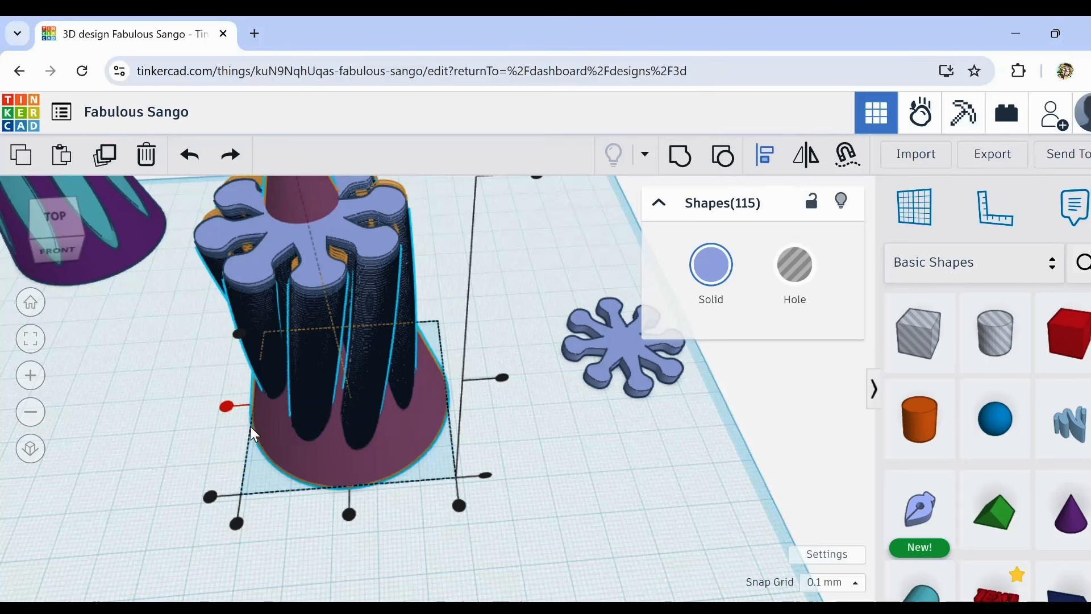
click(351, 514)
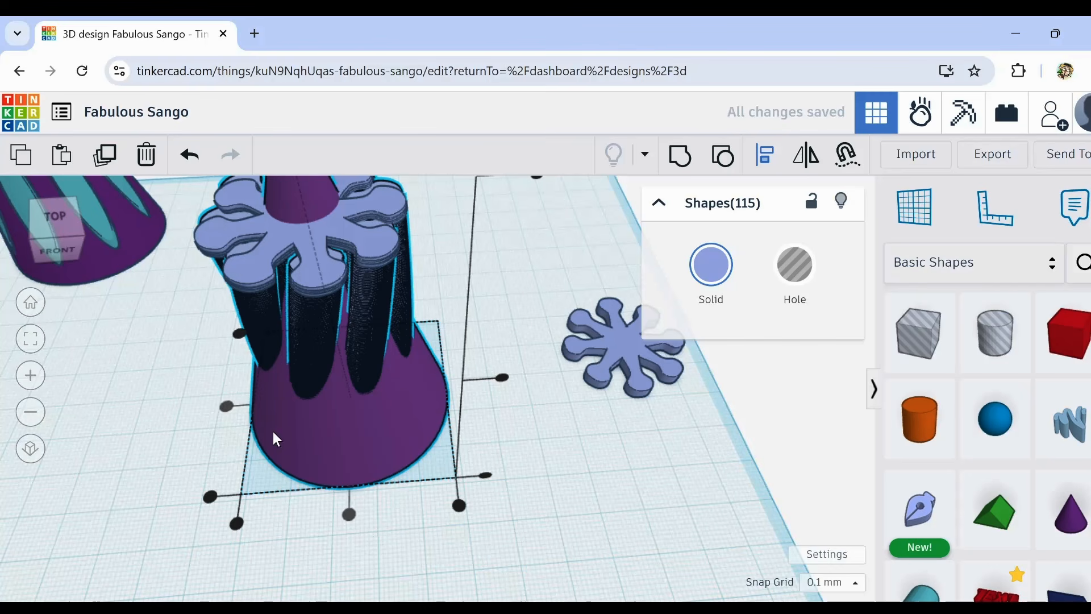
Step: Undo the last two centre alignments of the cone and flower layers, and clear the selection
right_drag(341, 524, 333, 430)
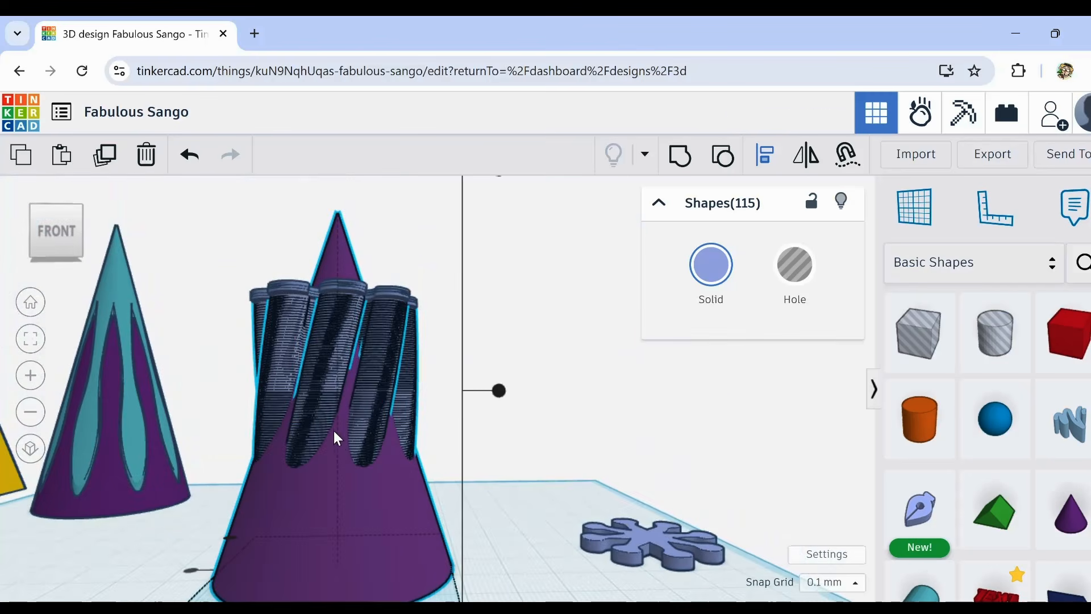
click(189, 154)
click(186, 161)
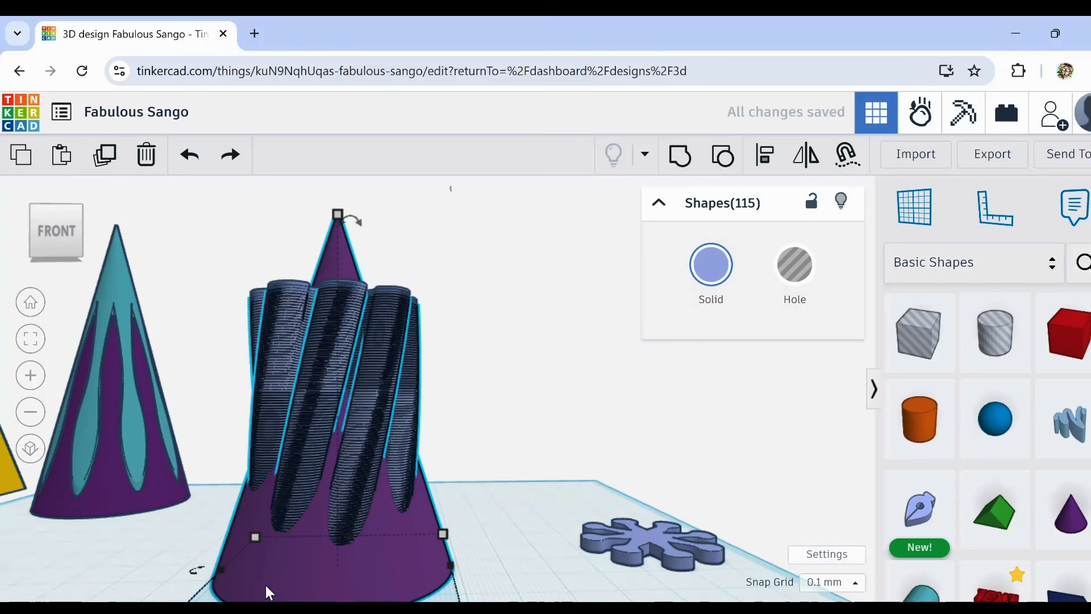
click(186, 552)
right_drag(205, 533, 213, 469)
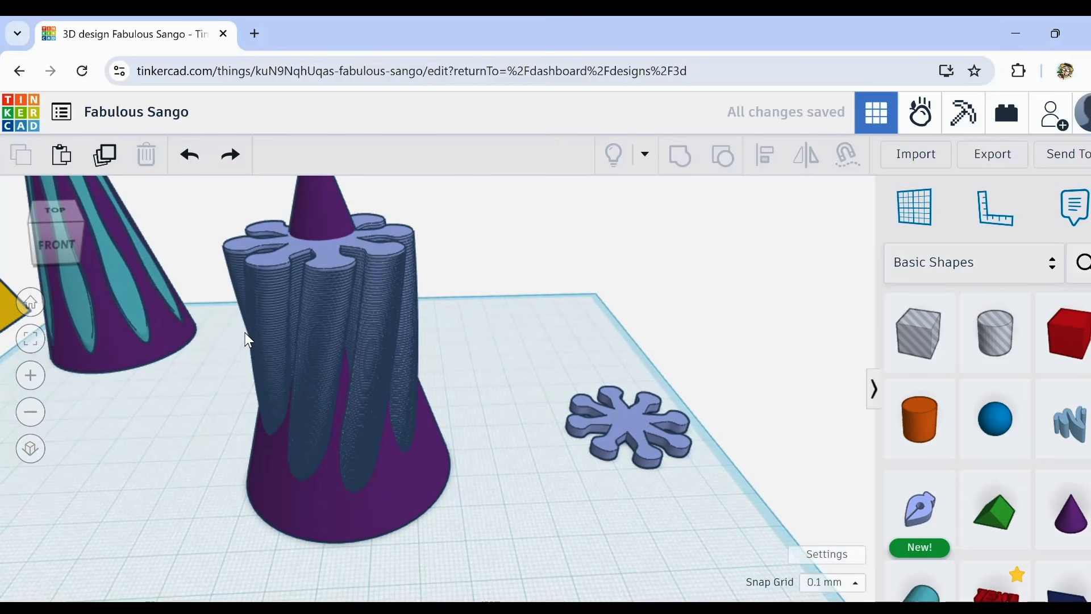
Step: Select the cone with every flower layer of the twisted column and centre them on each other in both horizontal directions
drag(219, 229, 454, 529)
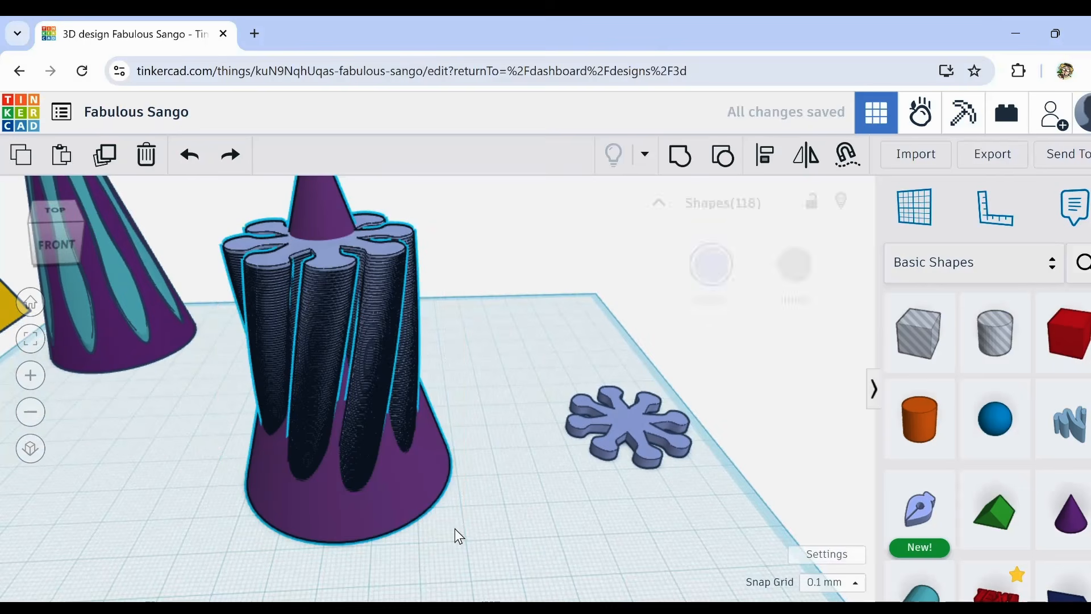
click(765, 154)
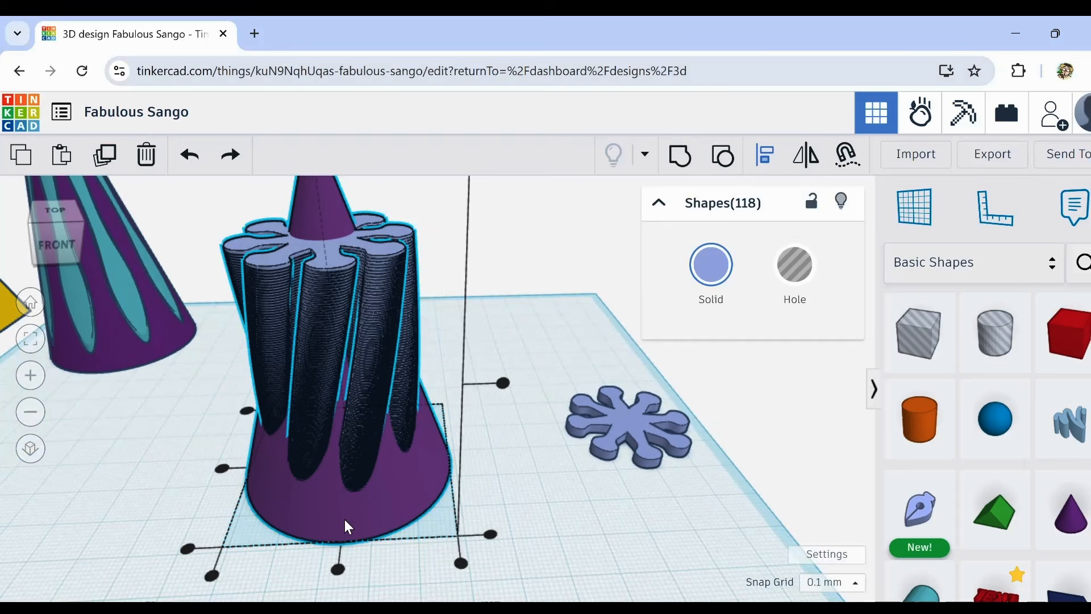
click(221, 468)
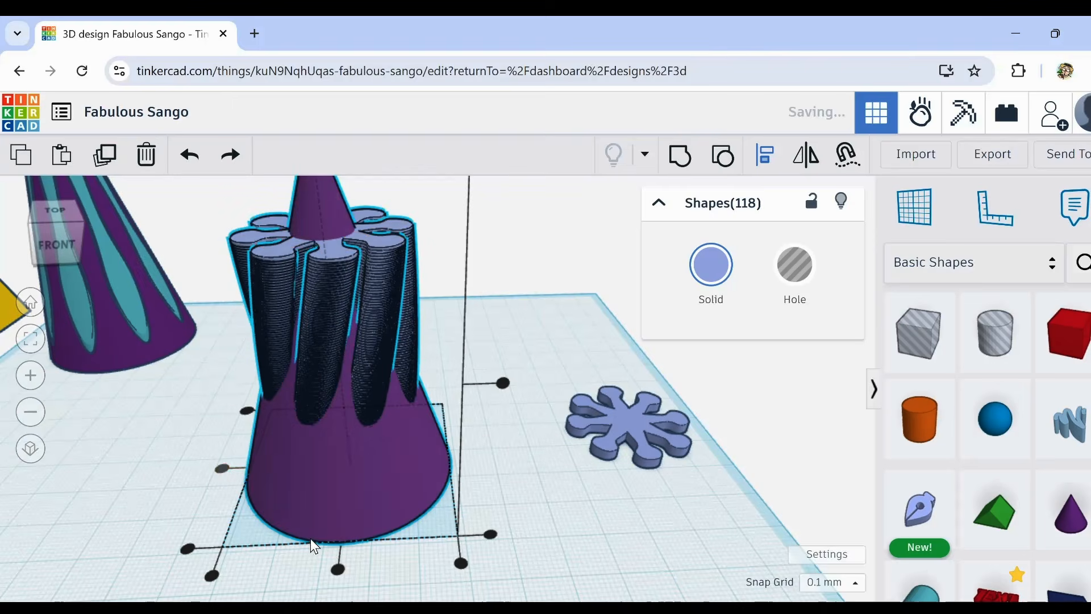
click(341, 566)
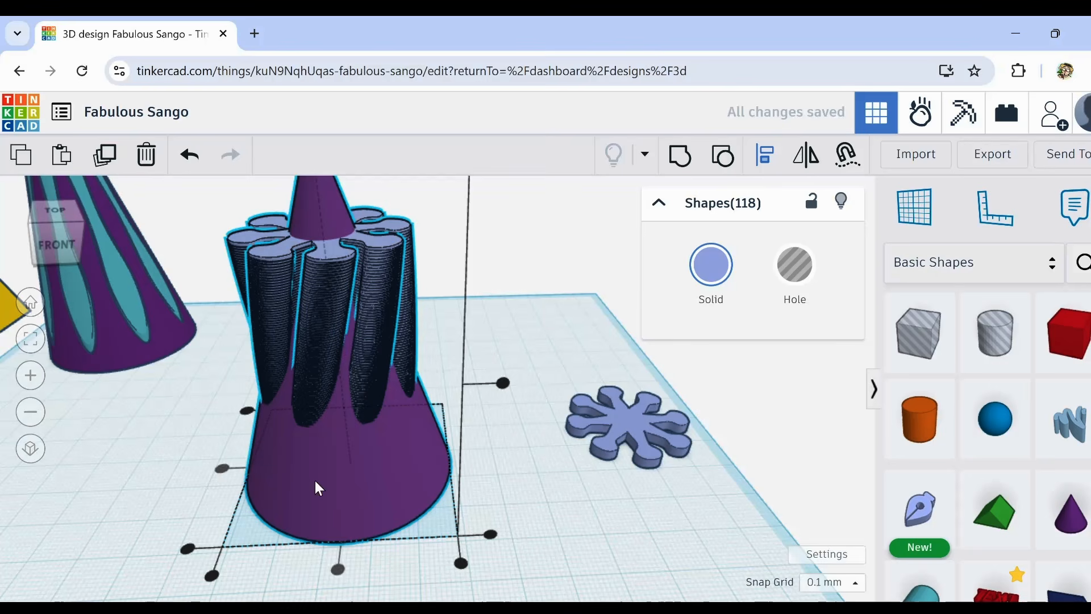
middle_drag(155, 509, 217, 491)
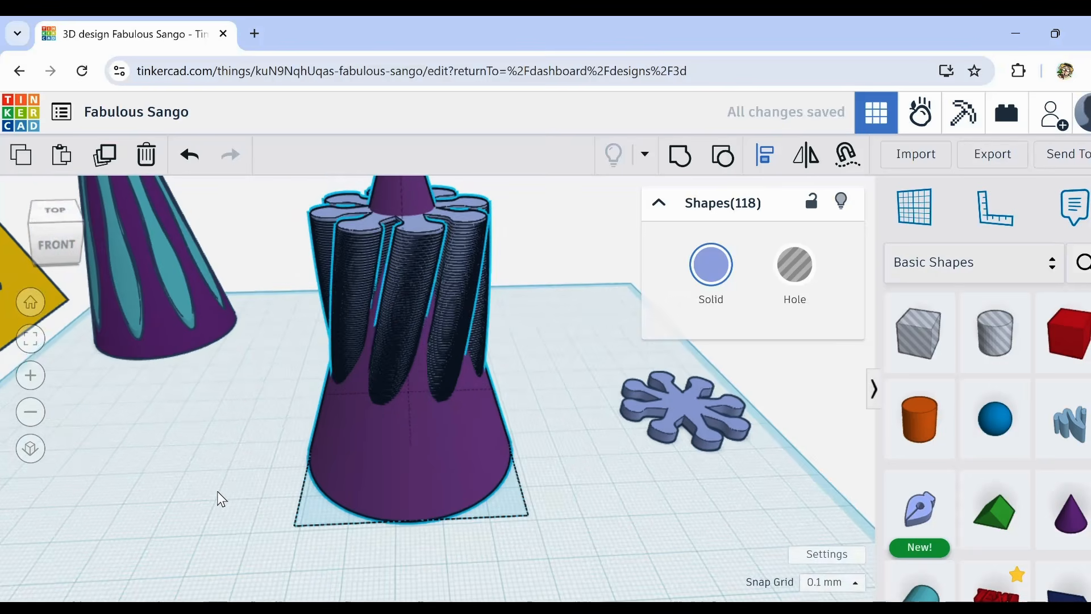
key(l)
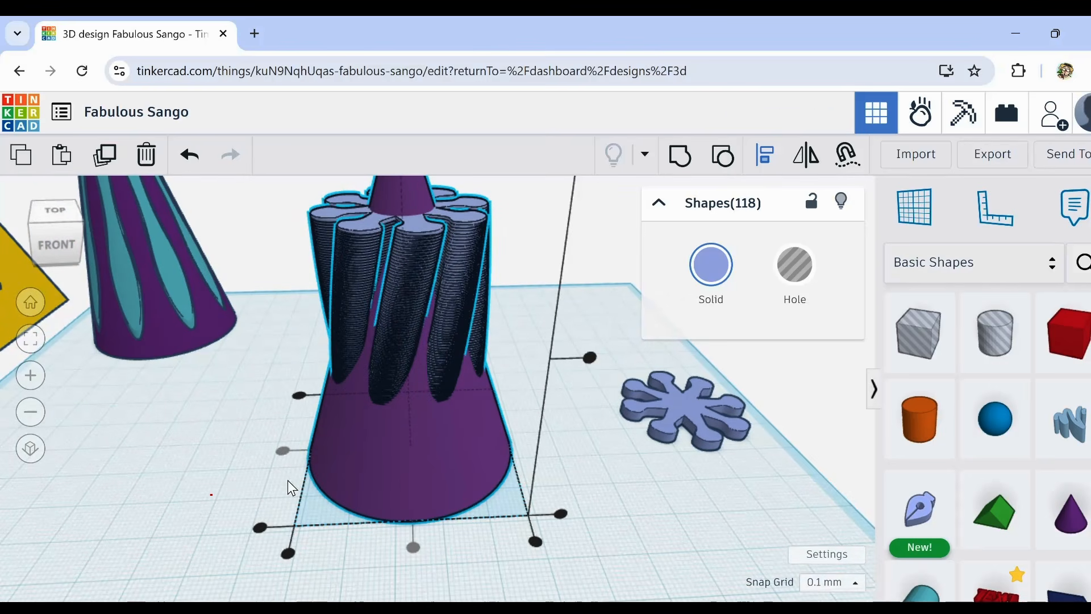
click(287, 479)
Step: Scale the cone down proportionally about its centre to a base of about 40.70 mm
click(317, 493)
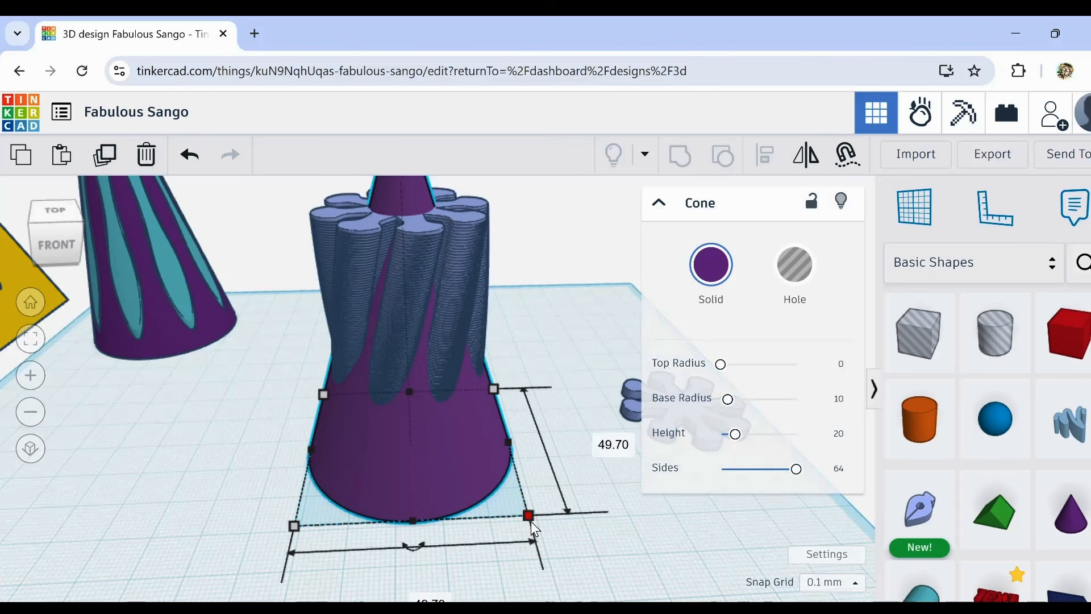
drag(528, 515, 505, 501)
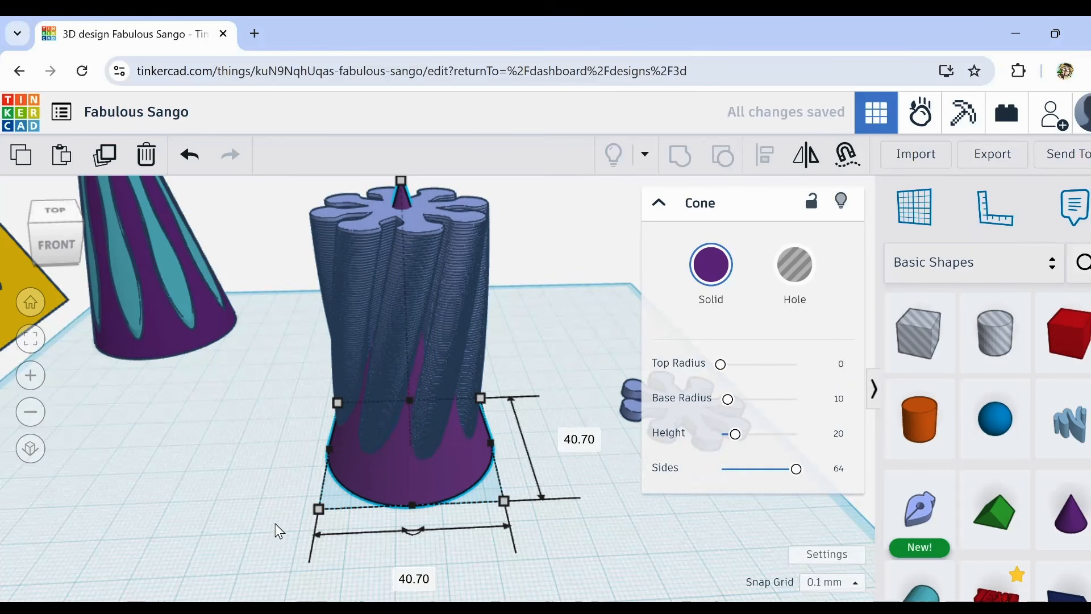
mouse_move(275, 524)
right_down()
mouse_move(389, 509)
mouse_move(479, 473)
mouse_move(470, 537)
mouse_move(337, 563)
mouse_move(284, 534)
right_up()
right_drag(529, 492, 402, 528)
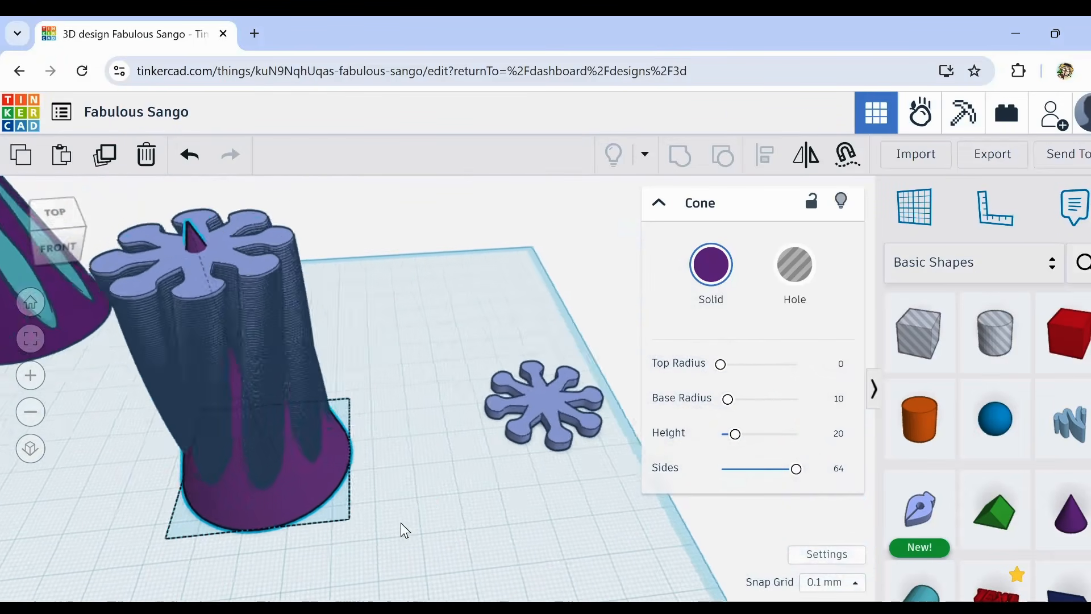
Step: Set the height of the separate eight-petal flower to 0.5 mm
middle_drag(401, 530, 310, 533)
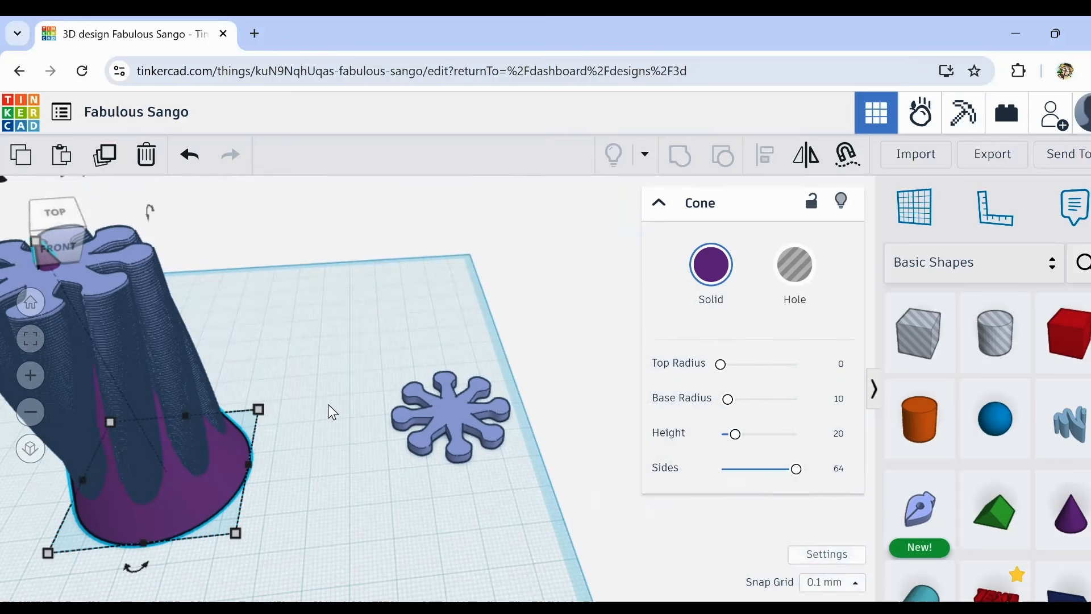
click(455, 420)
key(f)
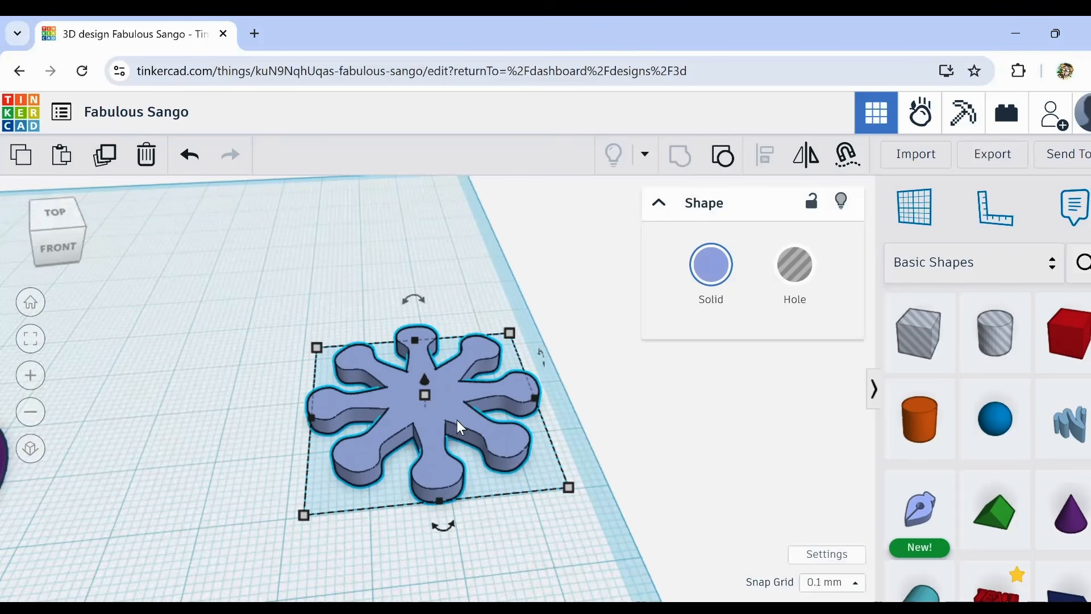
mouse_move(425, 395)
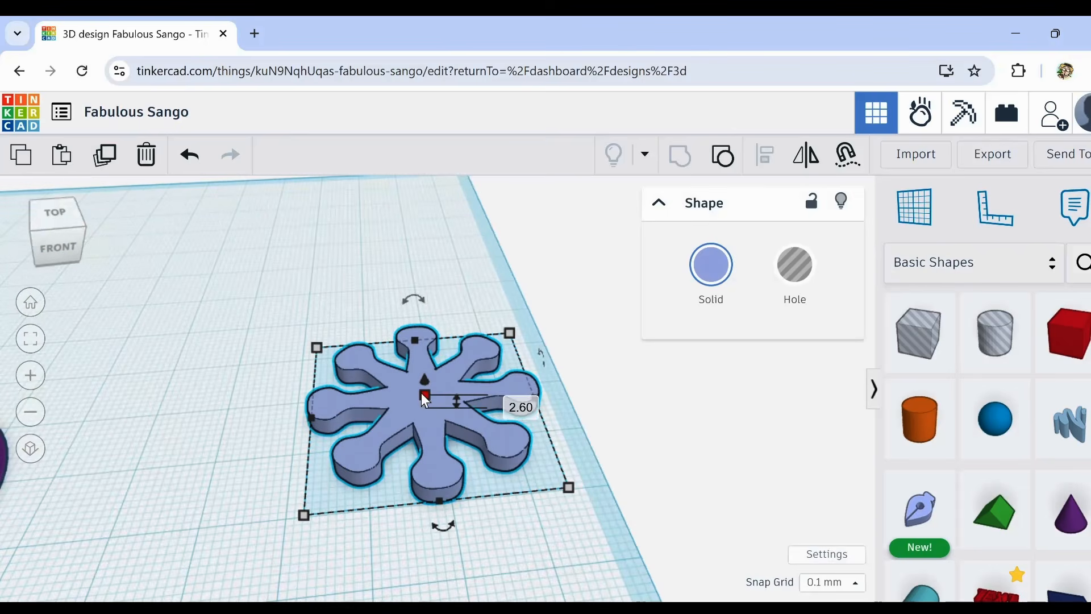
click(510, 402)
text(0.5)
key(Return)
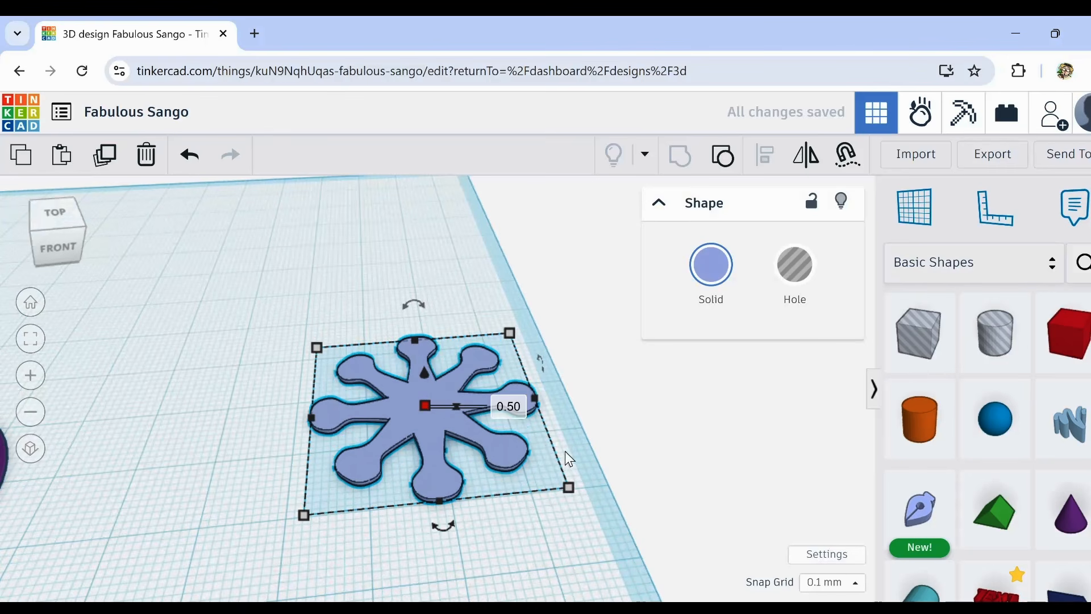
Step: Stretch the separate flower upwards to a height of about 14.40 mm
drag(427, 404, 431, 323)
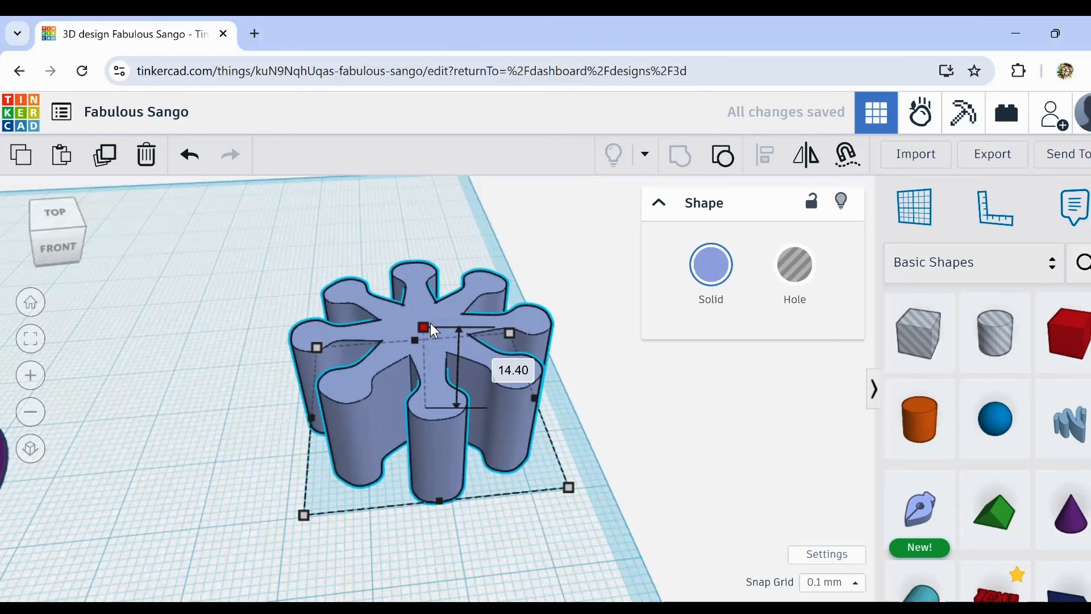
scroll(519, 545, down, 5)
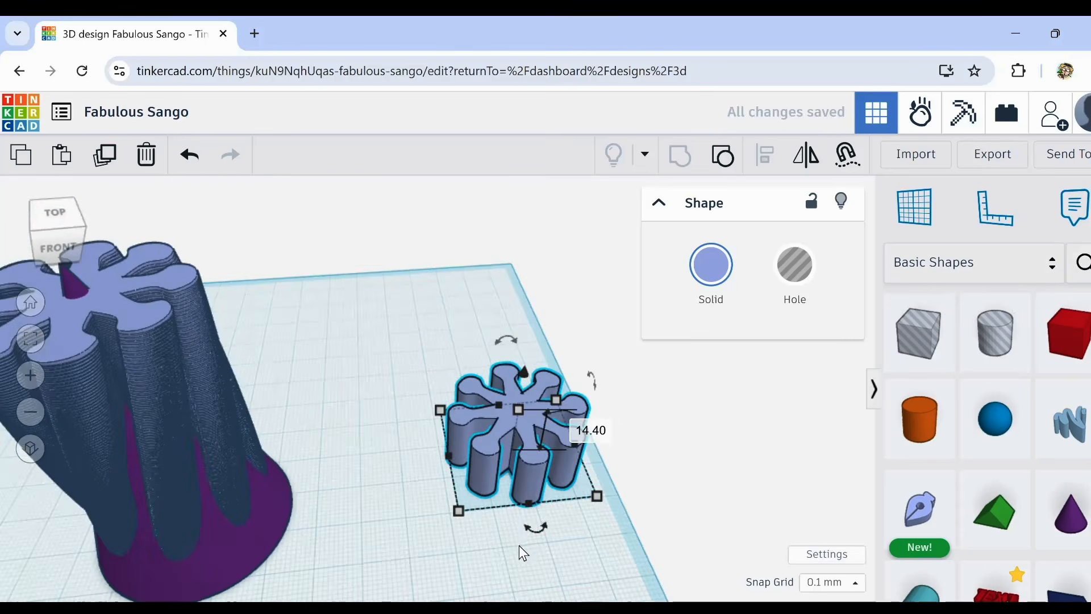
middle_drag(650, 506, 579, 429)
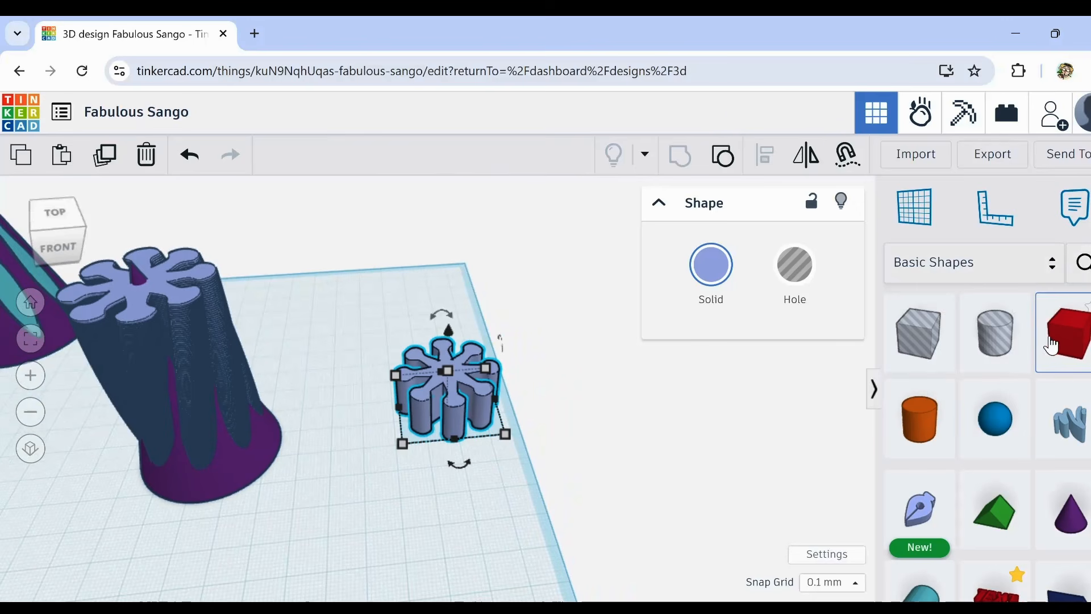
Step: Add a solid box around the separate flower, sized 58 by 58 mm and about 7.90 mm high
drag(1052, 341, 483, 416)
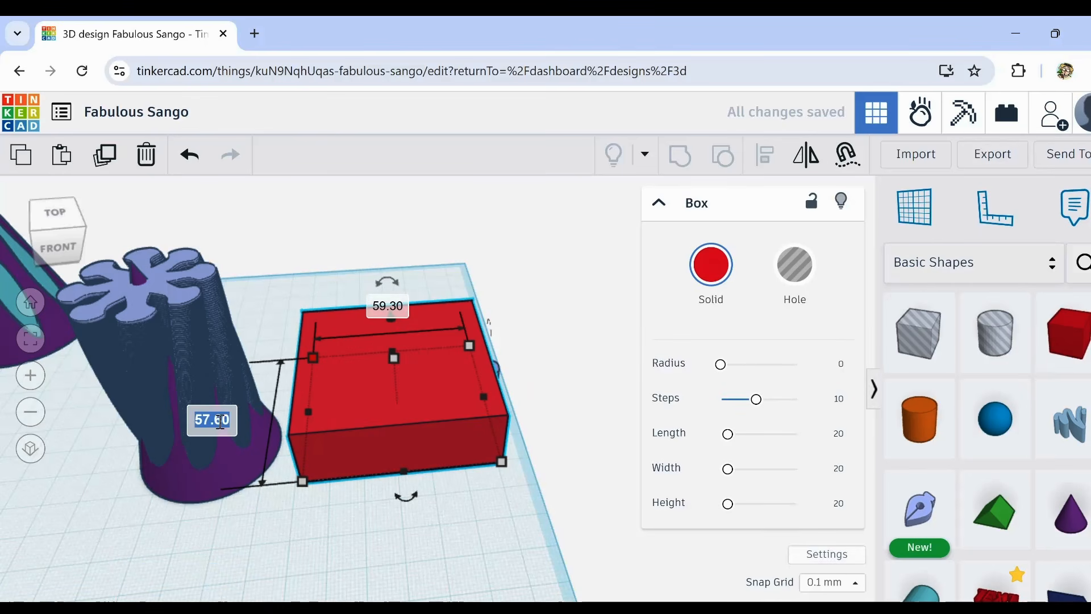
click(388, 306)
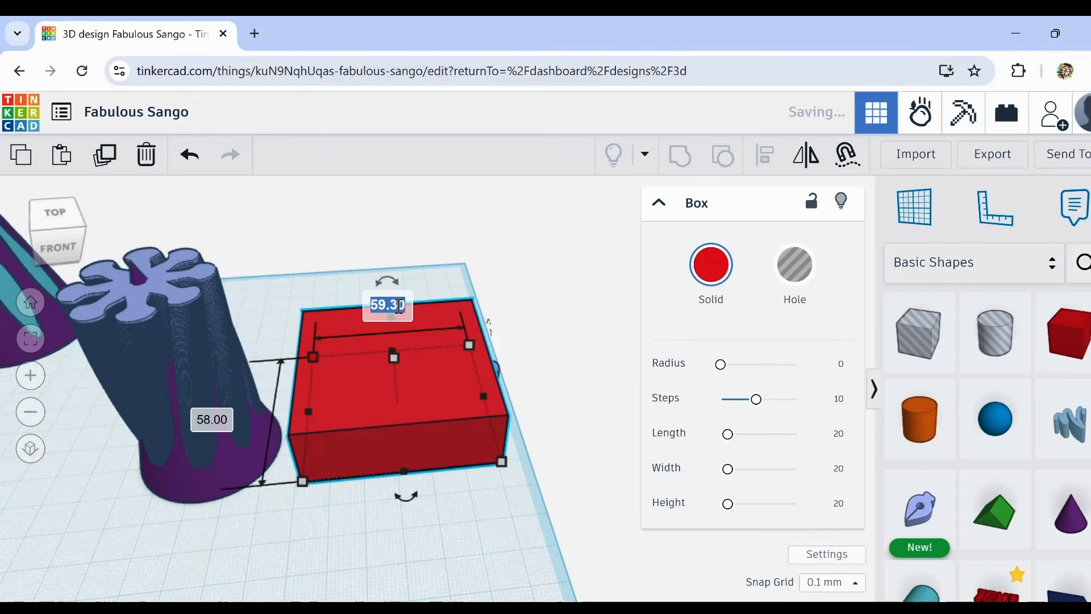
text(58)
key(Return)
drag(432, 422, 467, 431)
drag(424, 373, 435, 390)
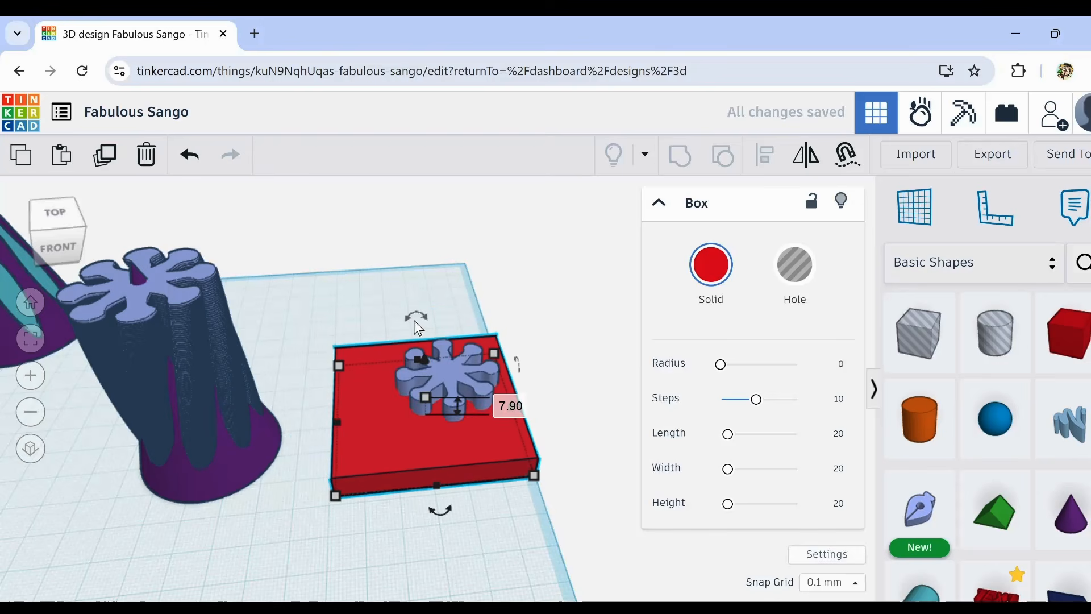
Step: Turn the flower into a hole and centre it in the red box in both horizontal directions
click(442, 358)
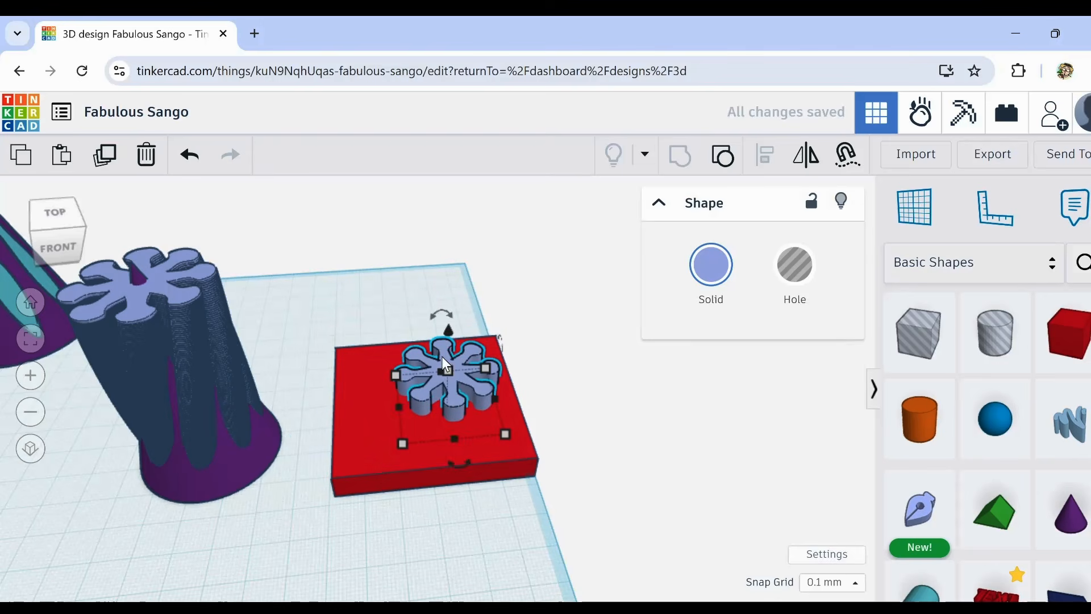
click(794, 272)
drag(345, 303, 483, 494)
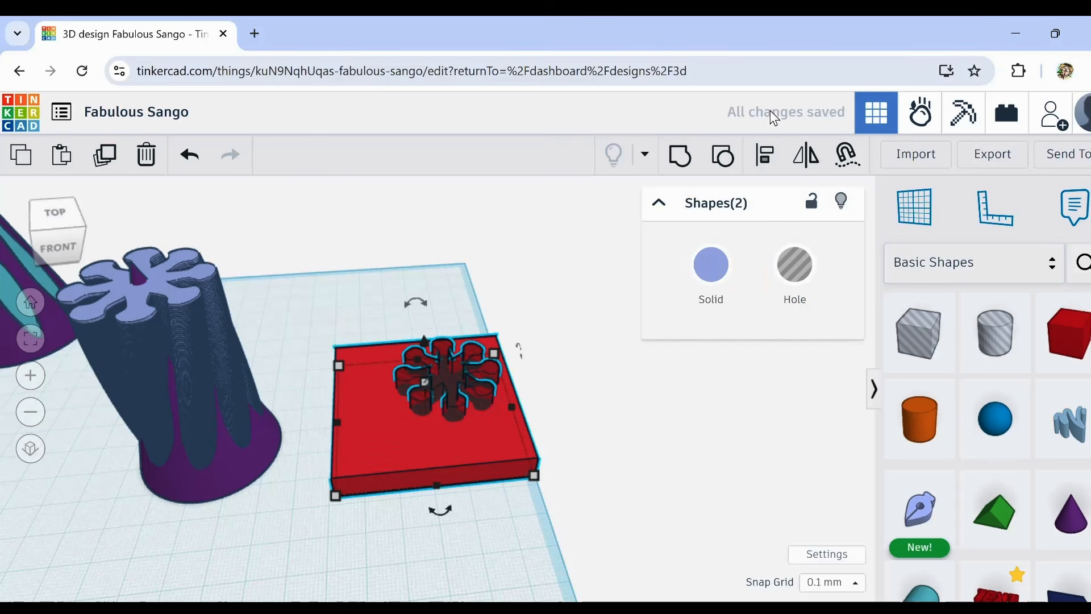
click(765, 162)
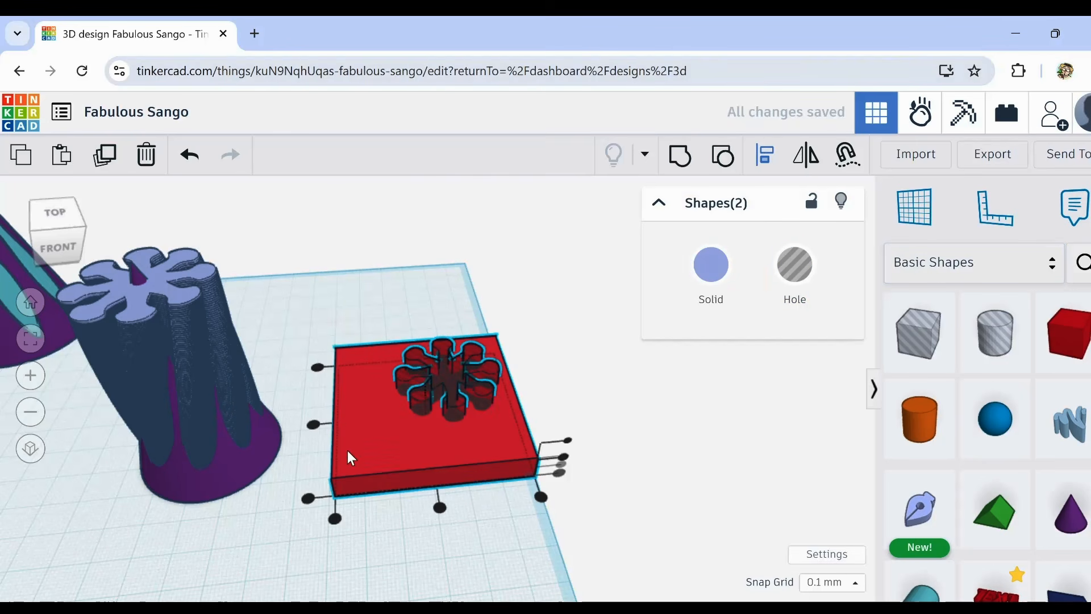
click(312, 424)
click(440, 507)
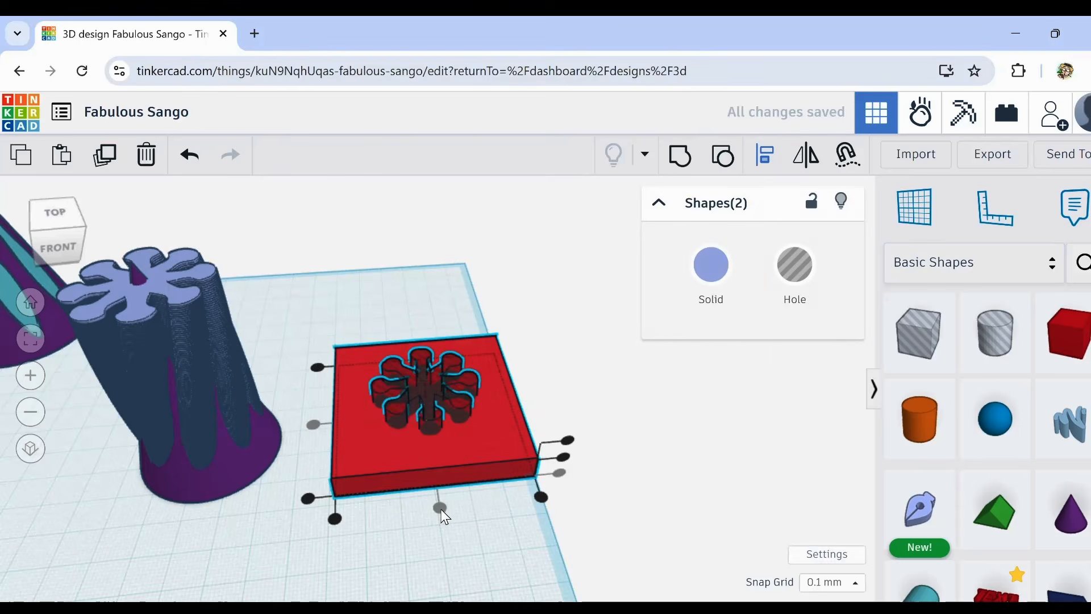
click(496, 530)
Step: Group the red box with the flower hole to cut the petal shape through it
click(453, 452)
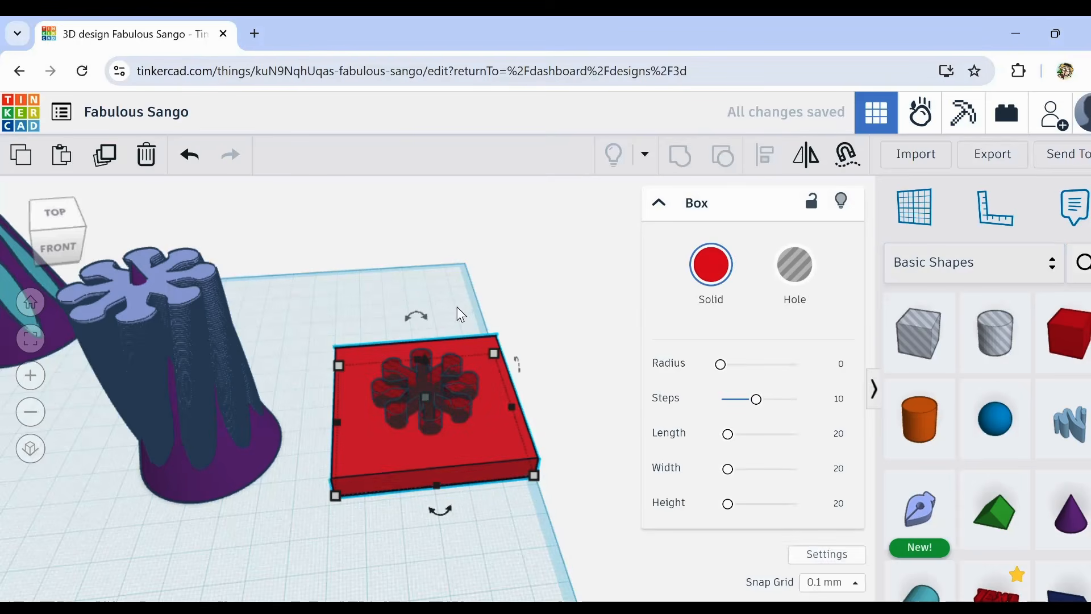
drag(458, 307, 446, 507)
click(680, 160)
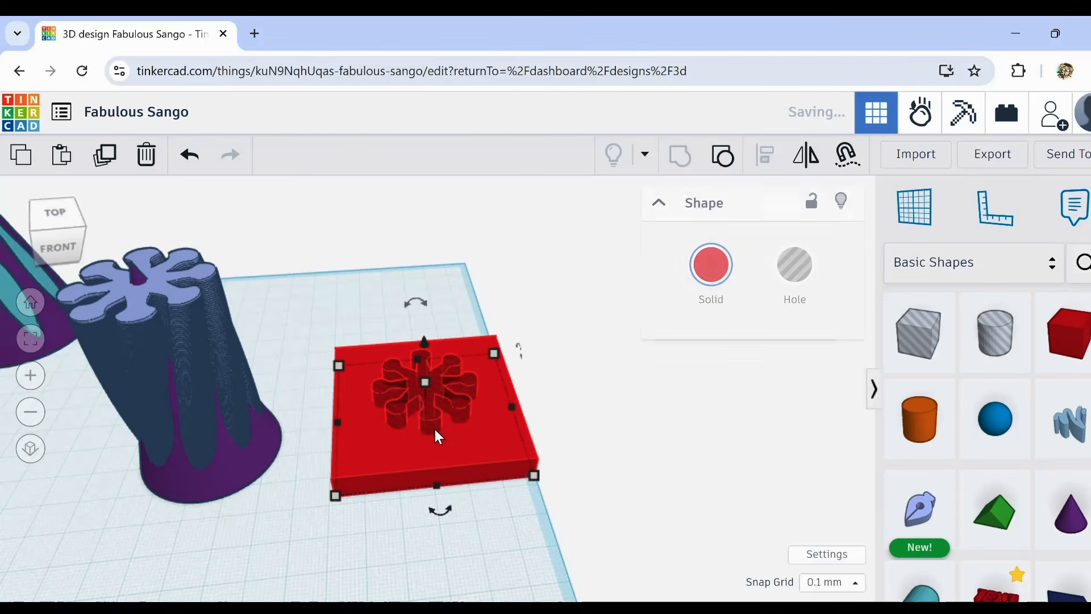
Step: Set the height of the red plate with the flower cut-out to 0.5 mm
scroll(432, 455, up, 4)
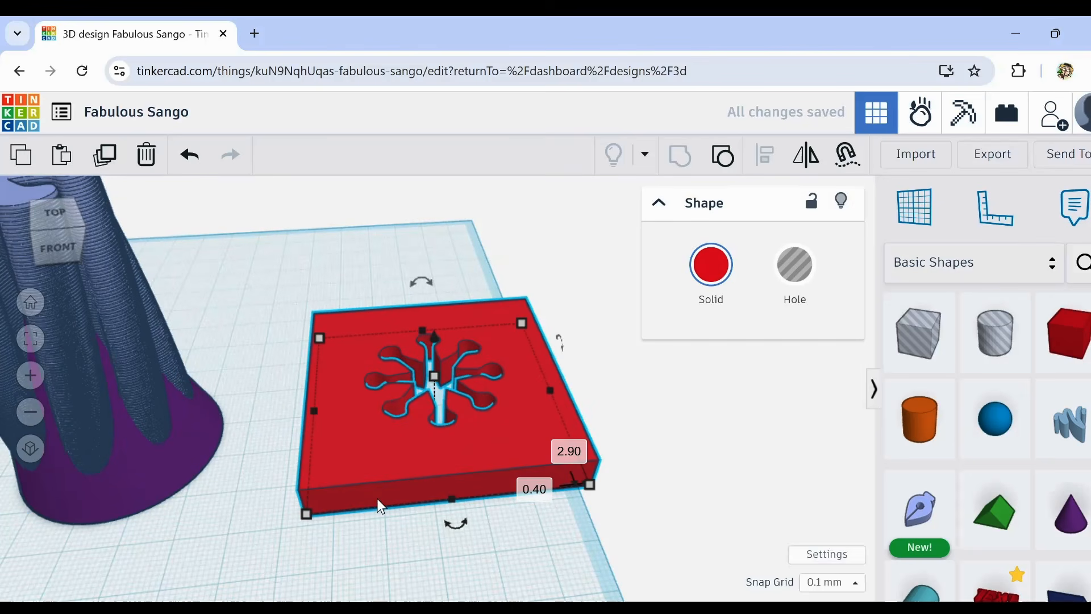
mouse_move(307, 517)
mouse_move(432, 380)
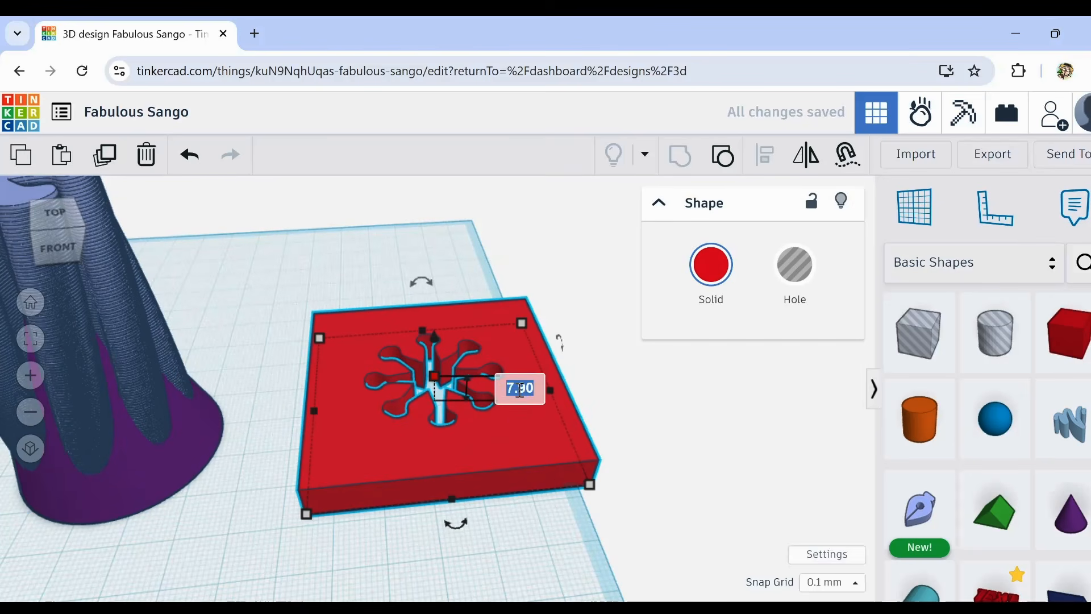
key(BackSpace)
text(.5)
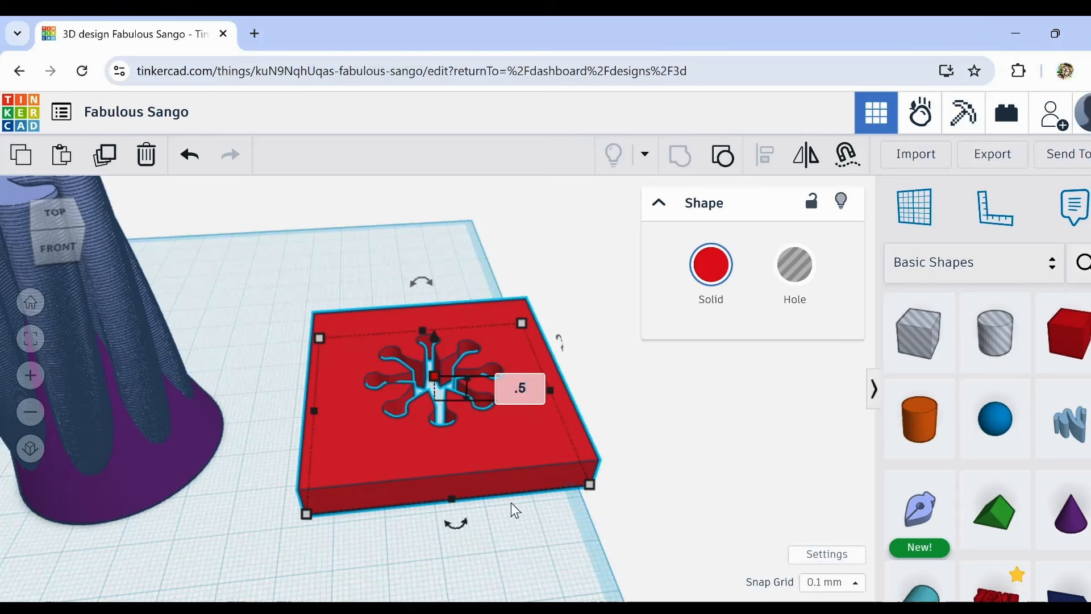
key(Return)
scroll(456, 537, up, 3)
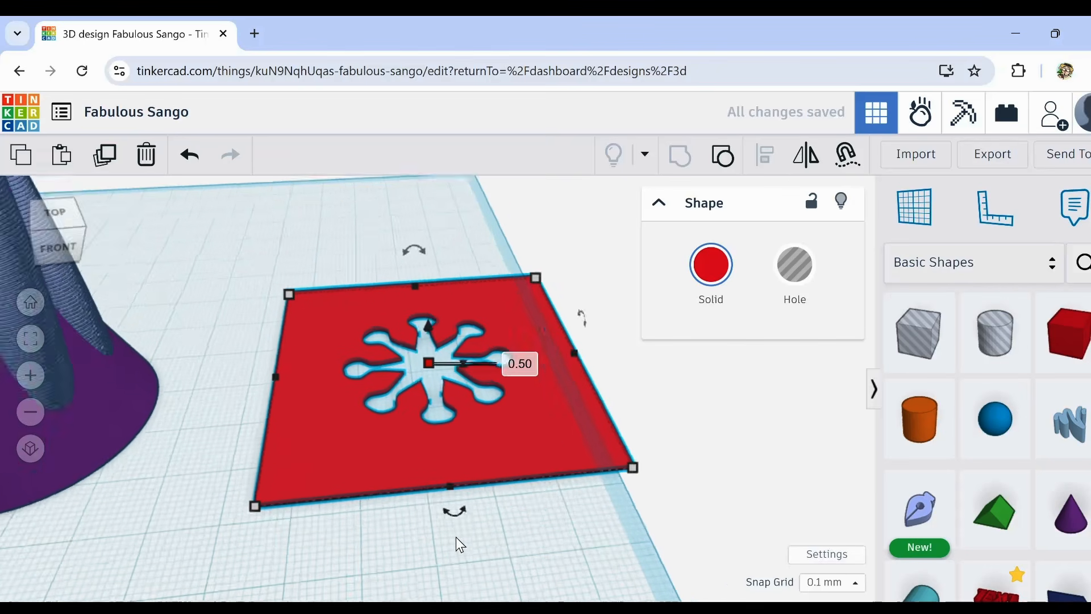
middle_drag(537, 541, 539, 574)
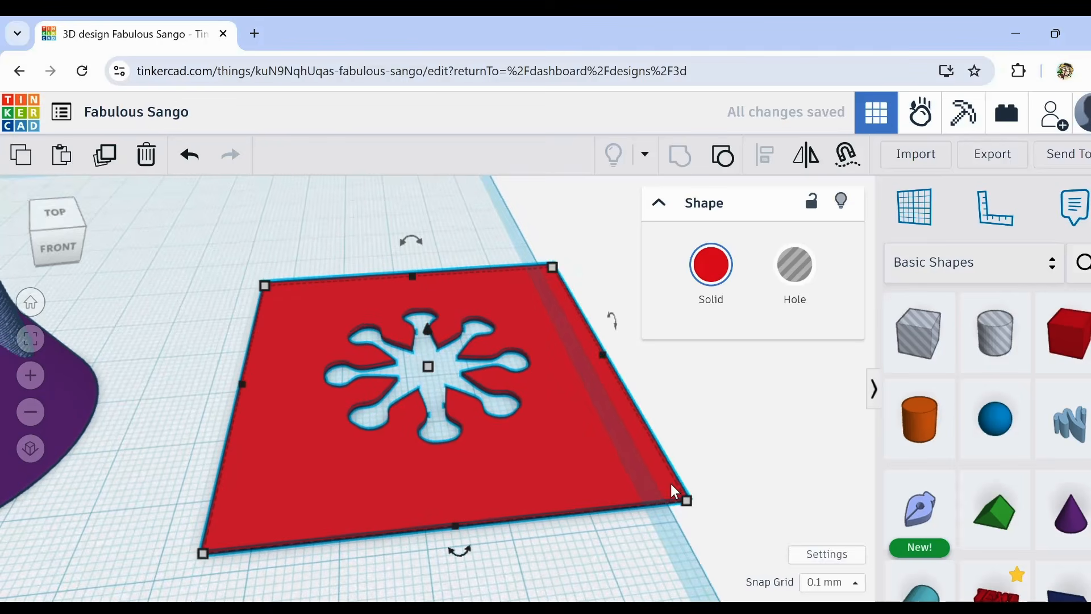
right_drag(671, 484, 449, 485)
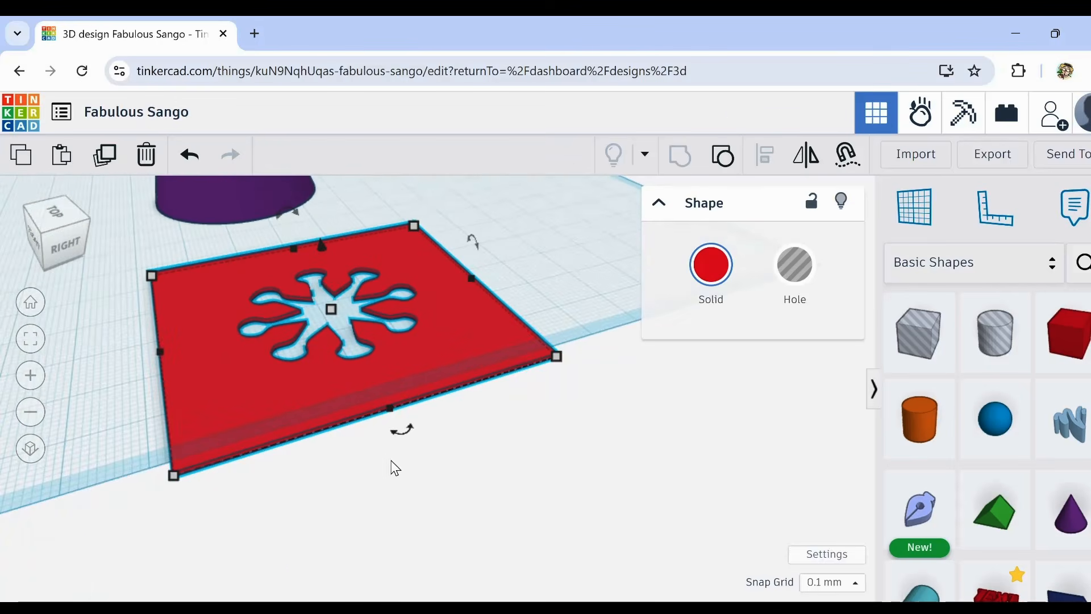
right_drag(393, 465, 424, 492)
middle_drag(424, 492, 455, 448)
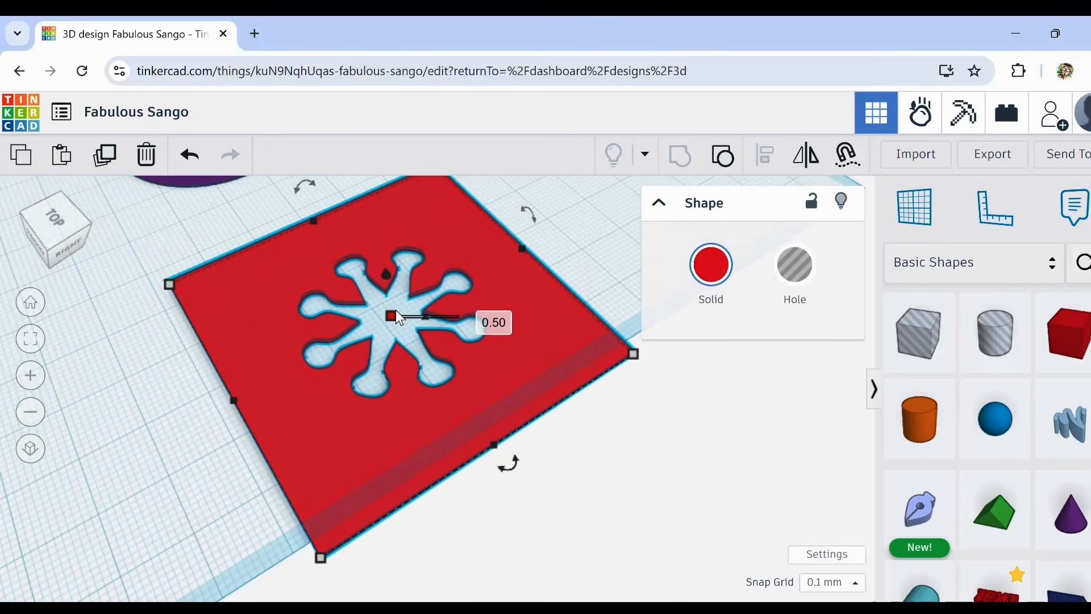
Step: Duplicate the red flower-cut plate, raise the copy one layer above the original and rotate it 0.5 degrees horizontally
right_drag(370, 468, 447, 428)
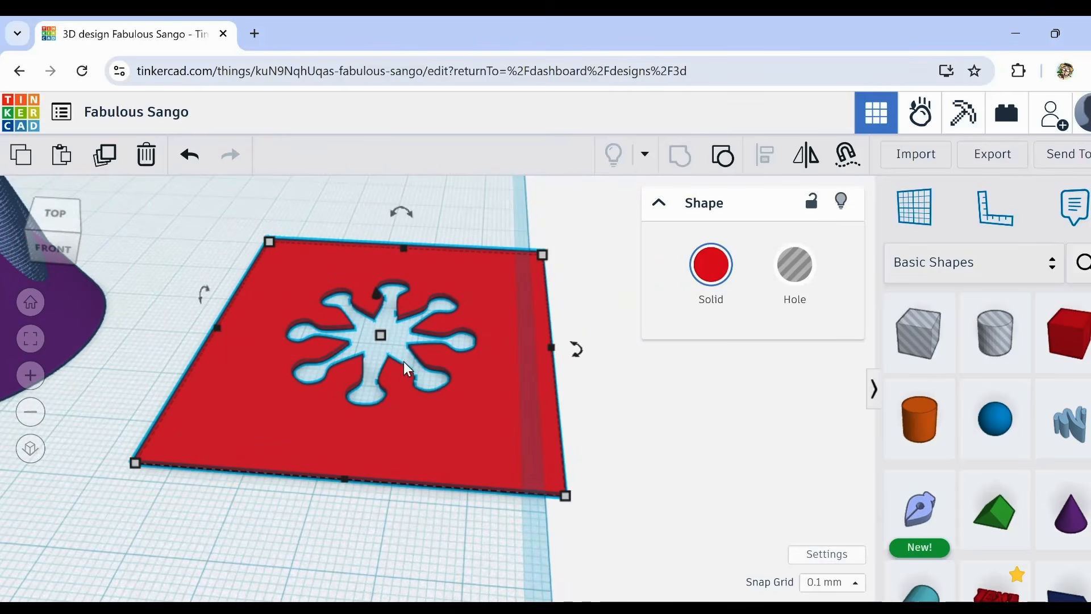
click(121, 167)
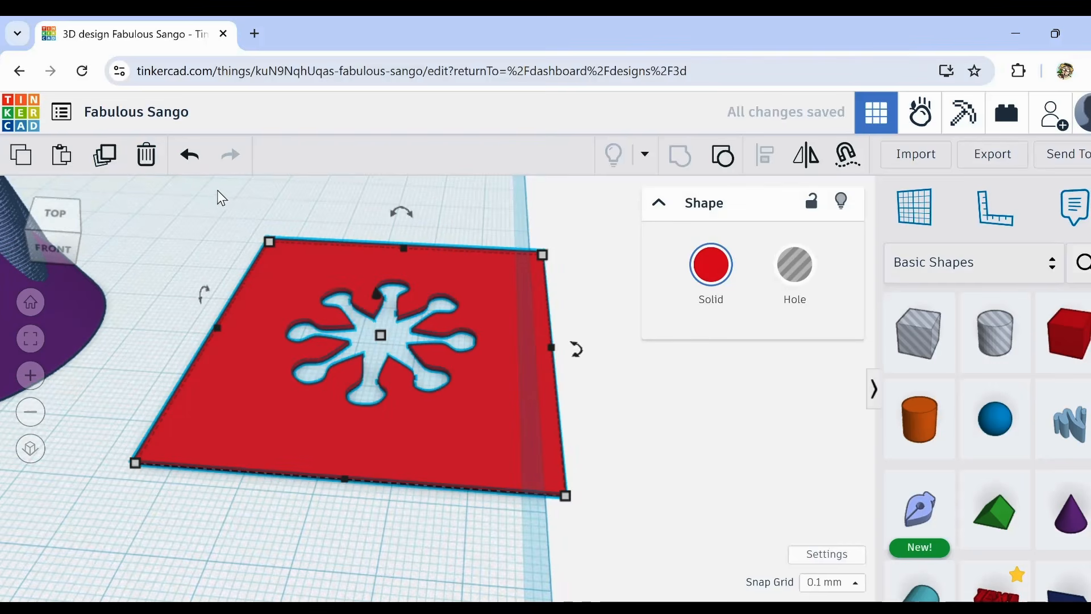
drag(577, 349, 587, 366)
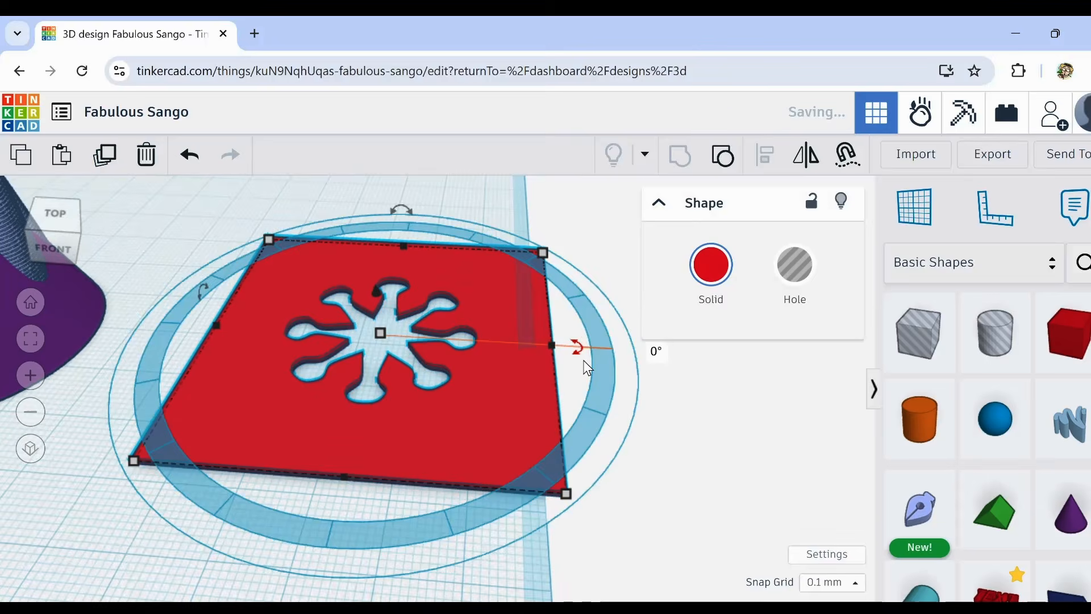
click(575, 350)
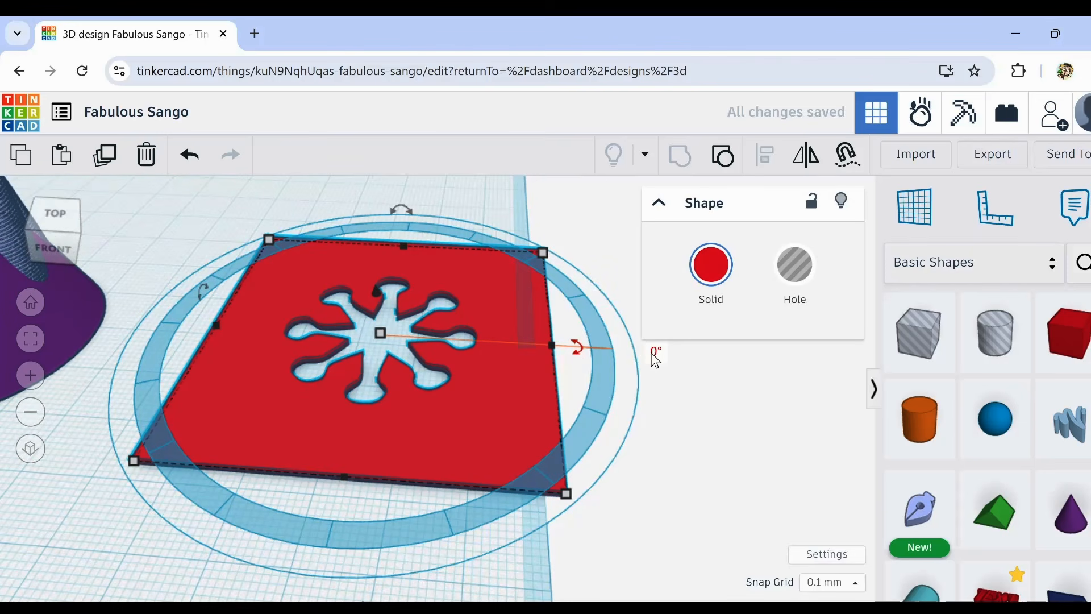
click(654, 354)
text(.5)
key(Return)
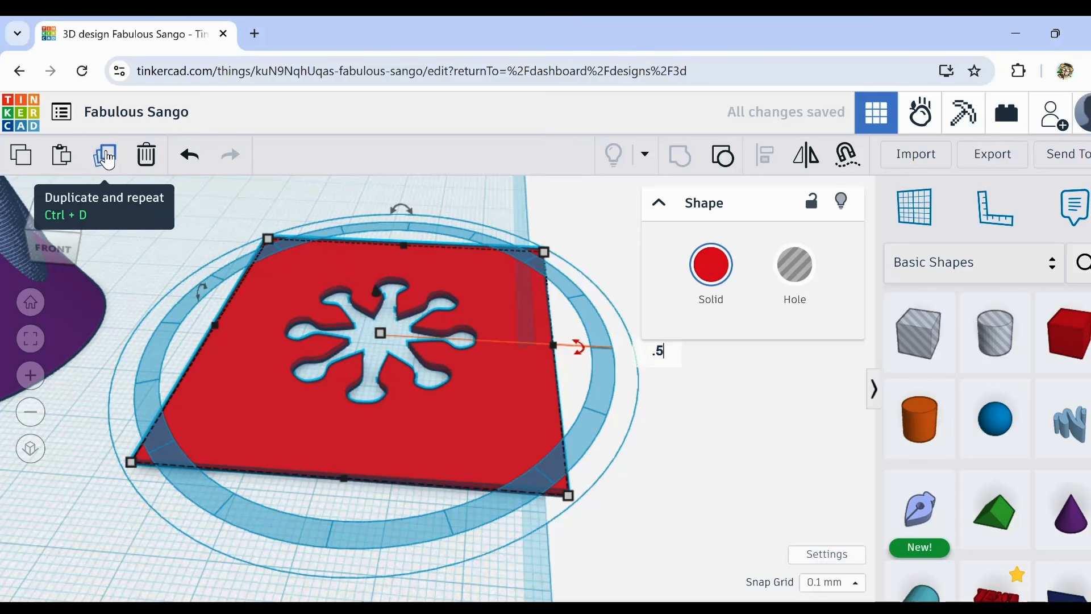
Step: Repeat the raised and rotated duplicate until the twisted stack of red plates is about as tall as the flower stack beside it
click(108, 153)
click(108, 153)
click(107, 153)
click(107, 153)
click(108, 154)
click(107, 154)
click(107, 153)
click(108, 153)
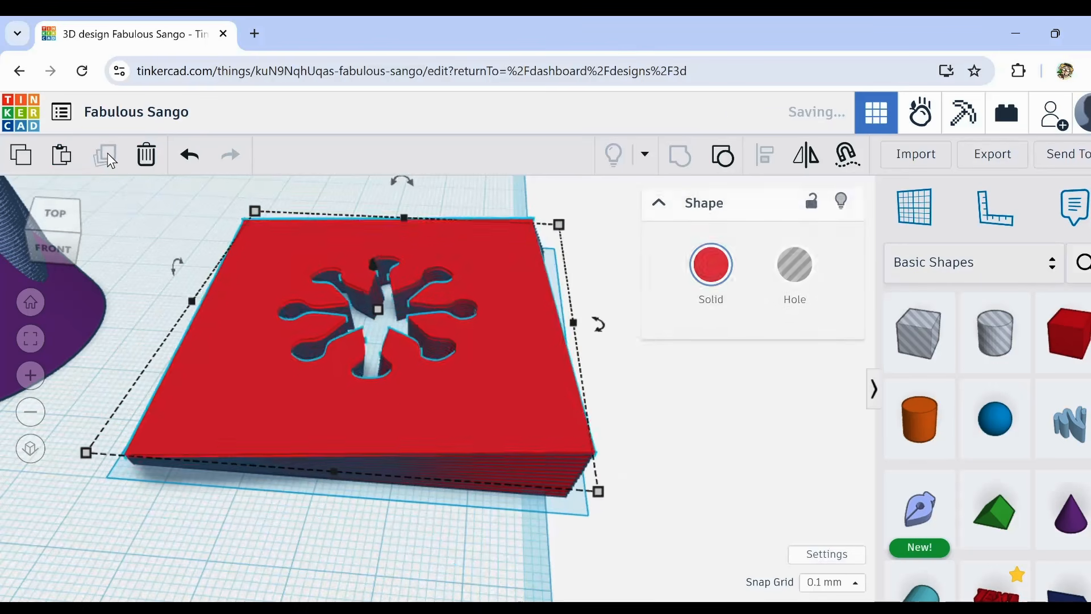
click(108, 153)
click(107, 154)
click(106, 155)
click(107, 155)
click(106, 155)
click(107, 155)
click(107, 156)
click(107, 155)
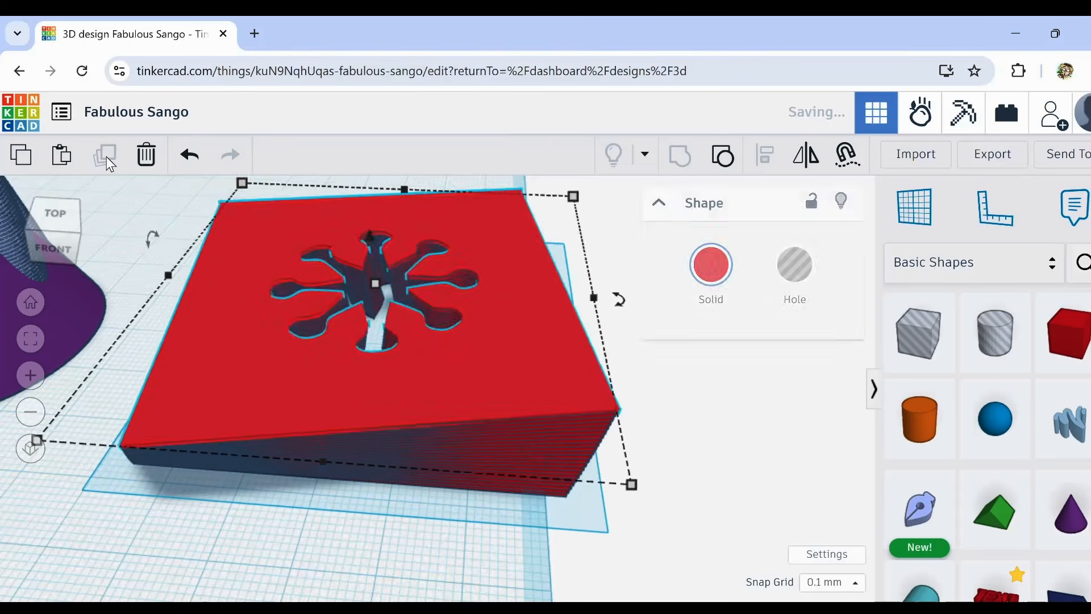
click(107, 156)
click(107, 155)
click(107, 155)
click(107, 155)
click(107, 156)
click(107, 156)
click(106, 156)
click(106, 155)
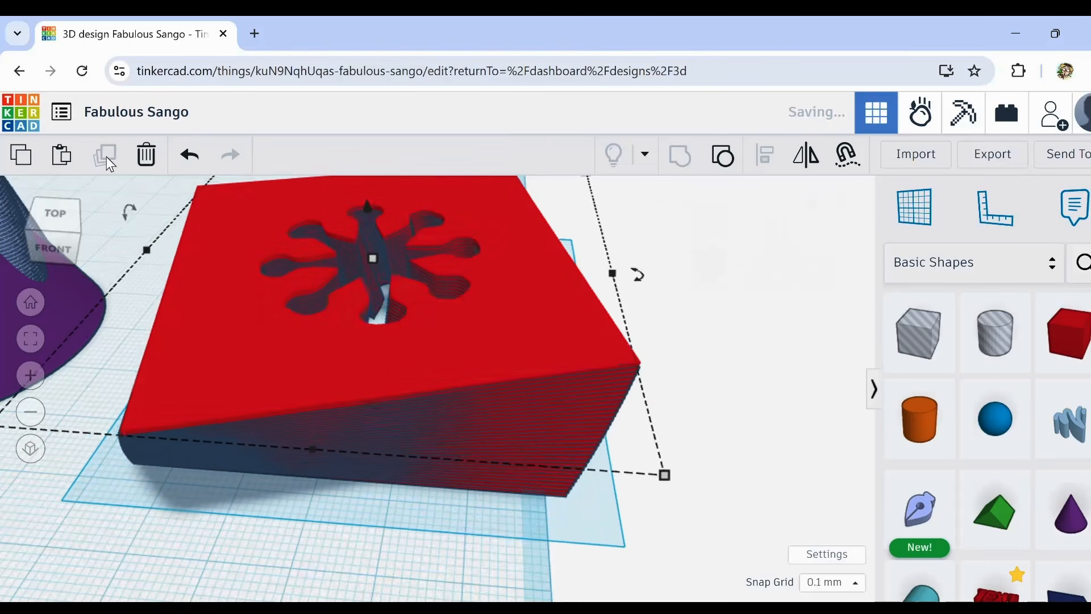
click(107, 155)
click(107, 156)
click(107, 155)
click(107, 155)
click(107, 155)
click(107, 156)
click(107, 155)
click(107, 155)
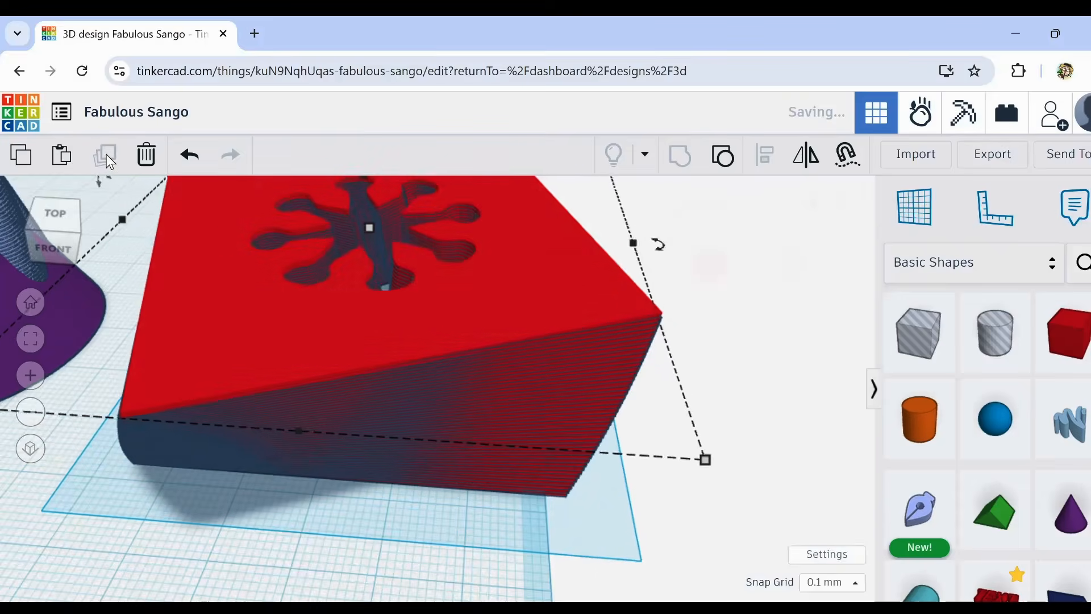
click(107, 155)
click(107, 155)
click(107, 154)
click(107, 154)
click(107, 155)
click(107, 154)
click(106, 154)
click(107, 154)
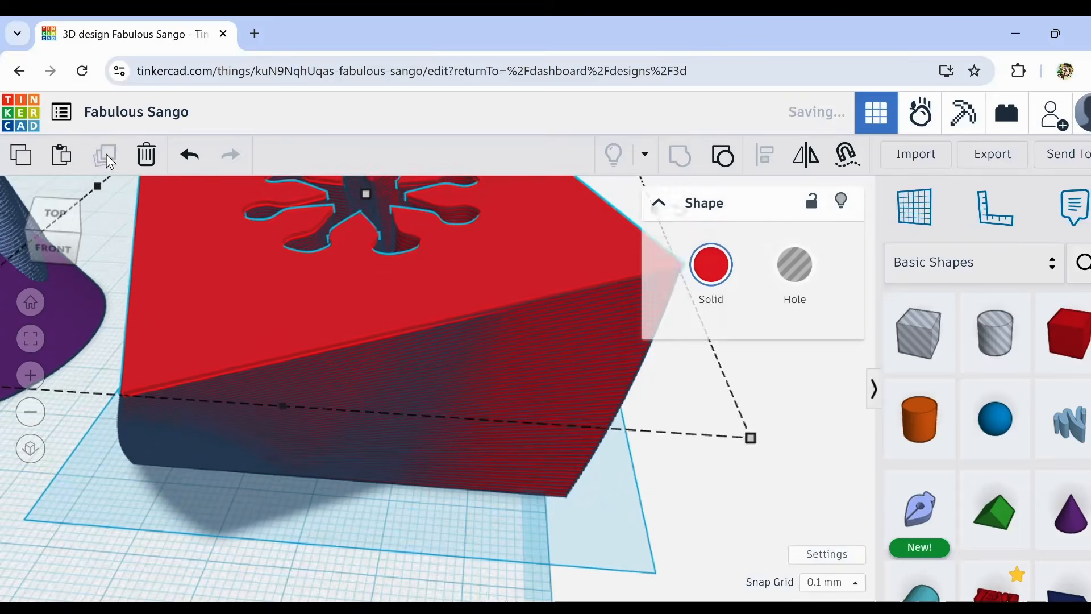
click(107, 155)
click(110, 152)
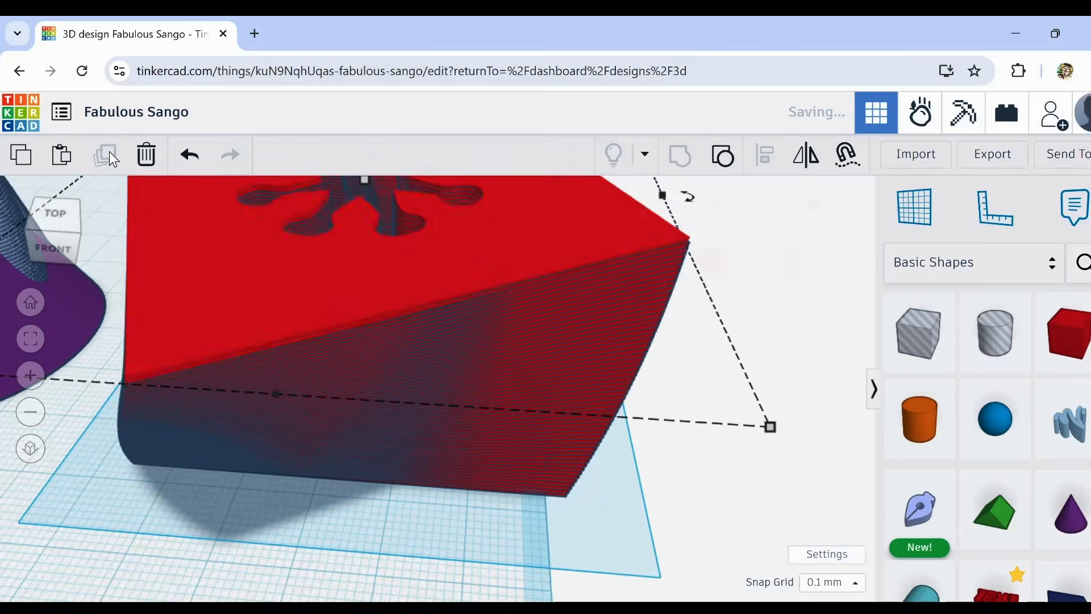
click(109, 152)
click(108, 152)
click(107, 152)
click(107, 154)
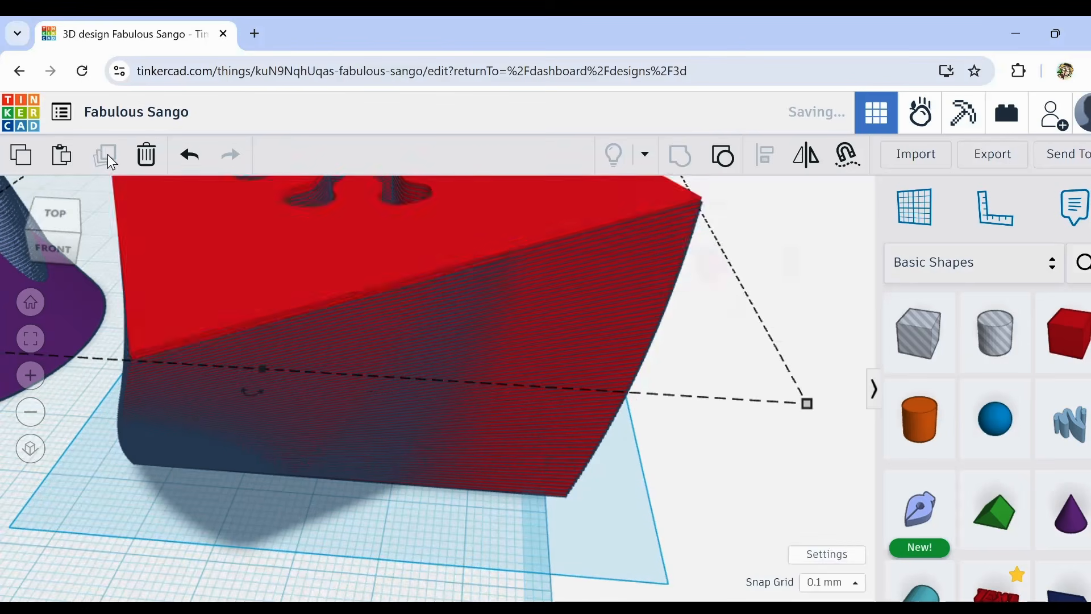
click(108, 156)
click(106, 151)
click(105, 151)
click(106, 152)
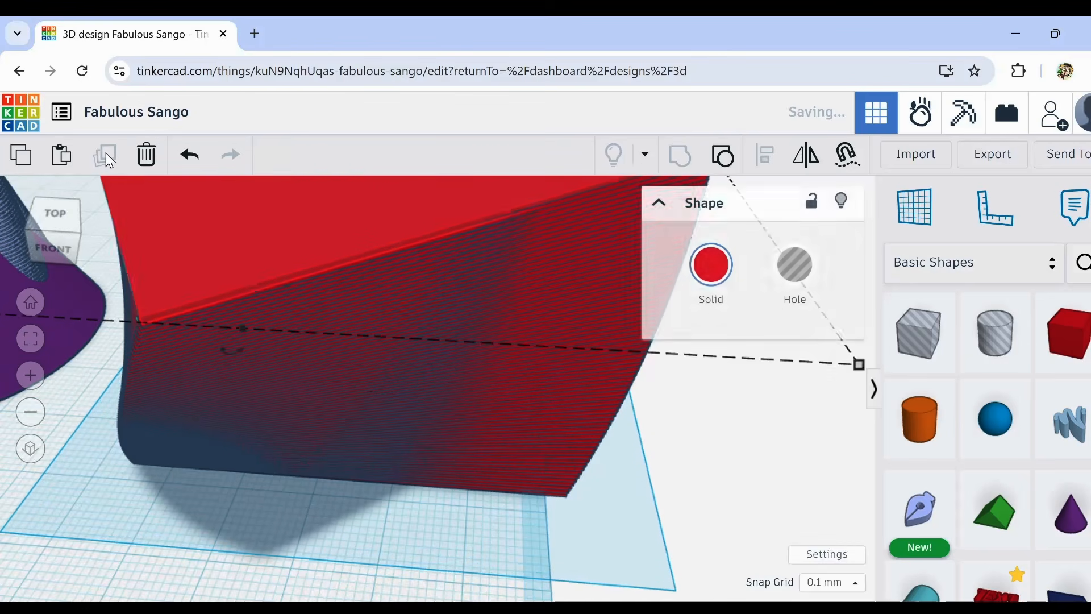
click(106, 152)
click(106, 155)
click(104, 150)
click(106, 149)
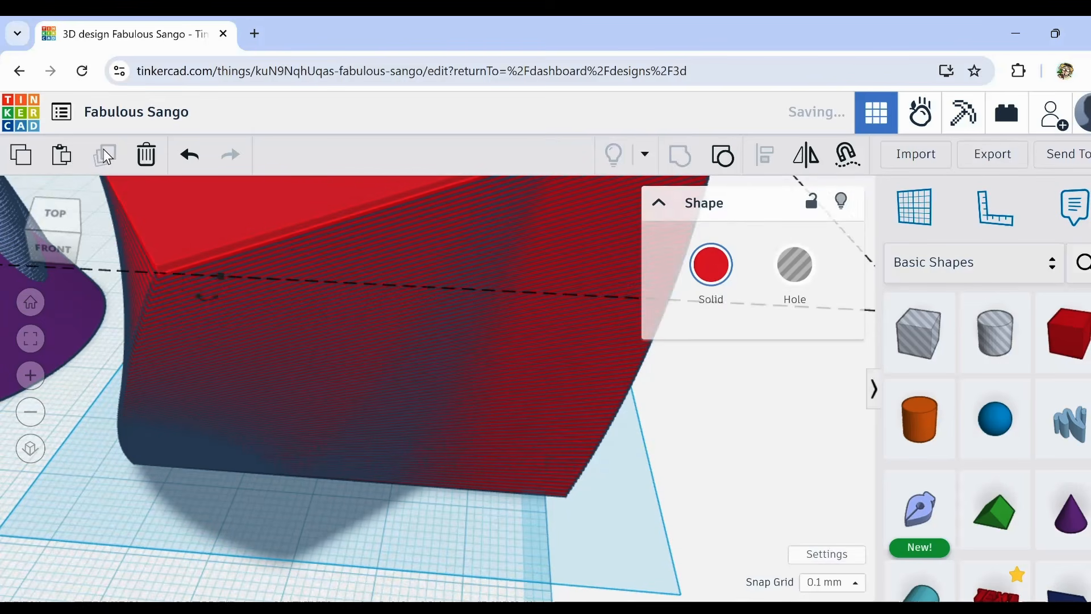
click(106, 156)
click(107, 157)
click(107, 158)
click(108, 158)
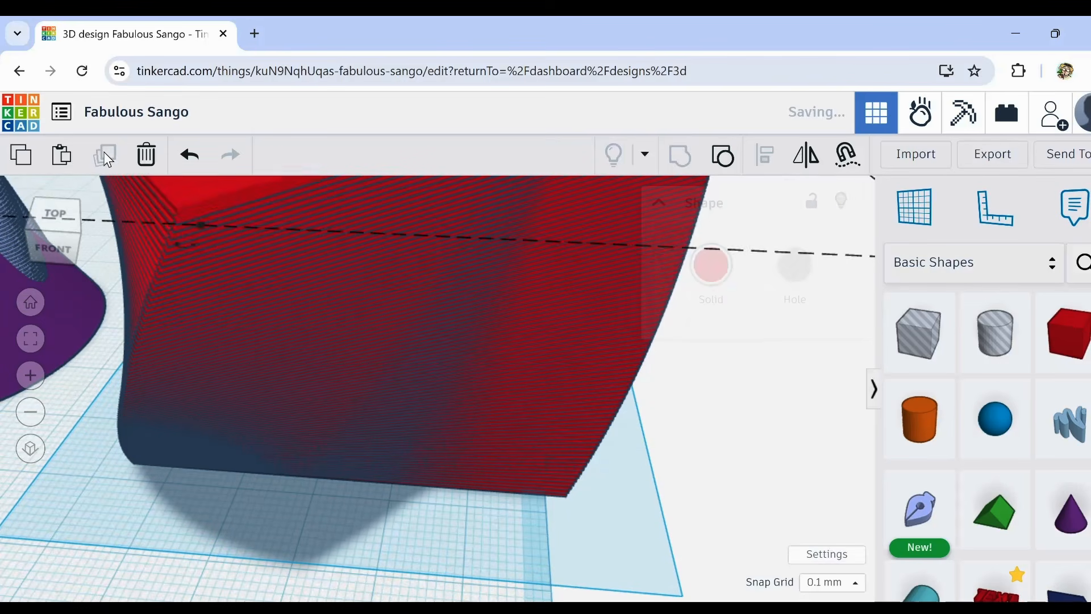
click(104, 152)
click(105, 152)
click(106, 152)
scroll(224, 414, down, 5)
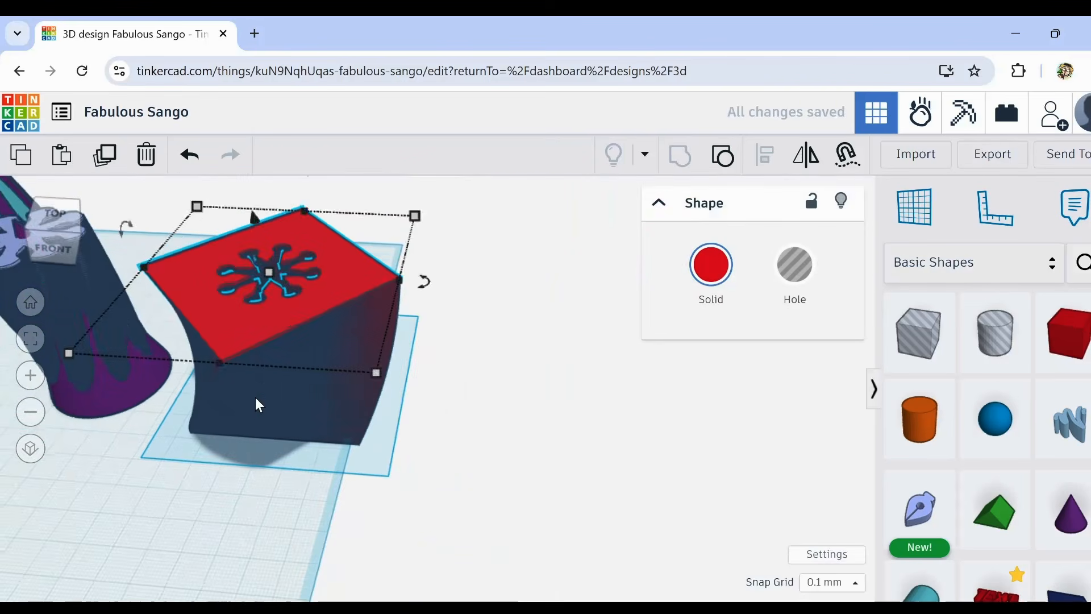
right_drag(258, 405, 297, 358)
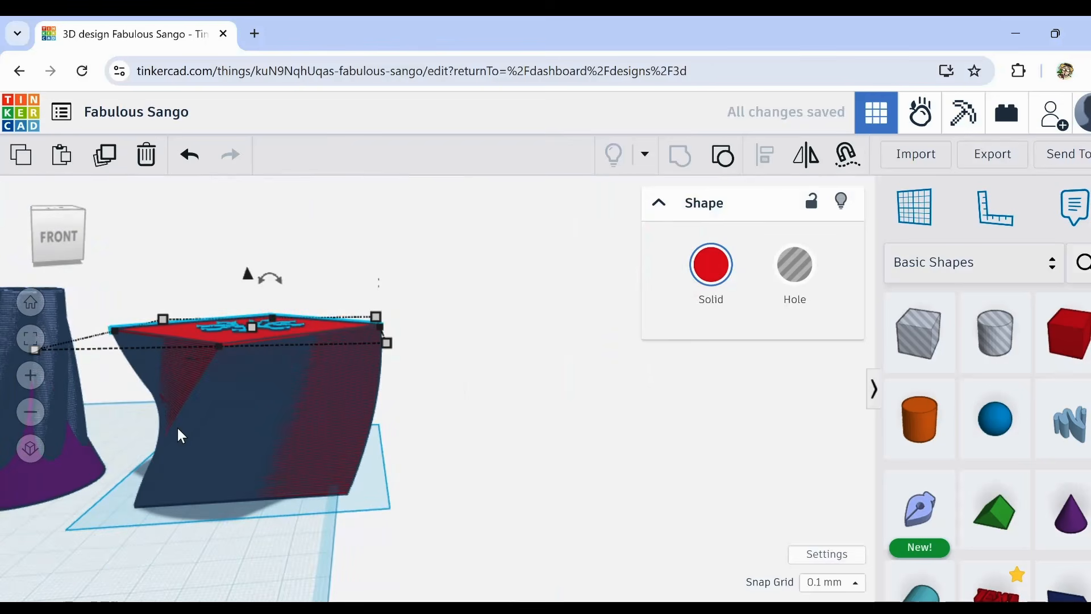
middle_drag(178, 428, 332, 472)
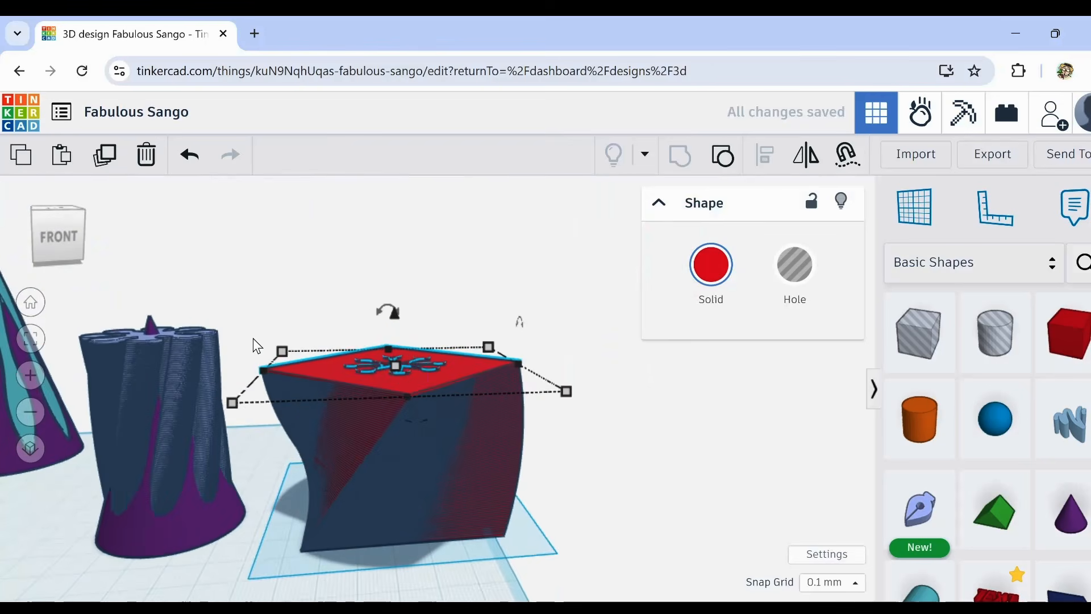
scroll(254, 338, up, 3)
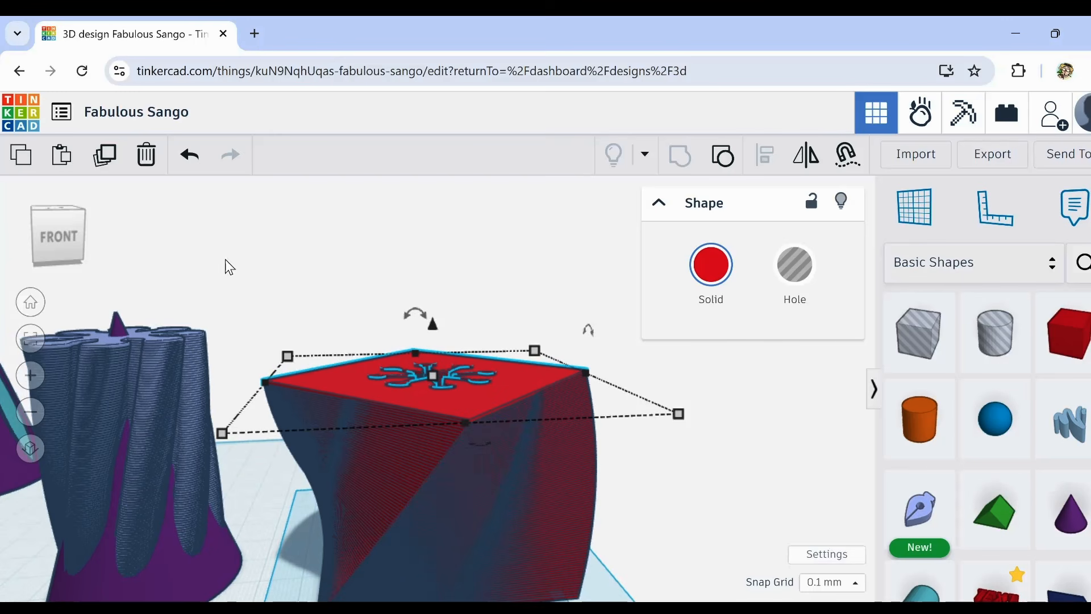
click(116, 159)
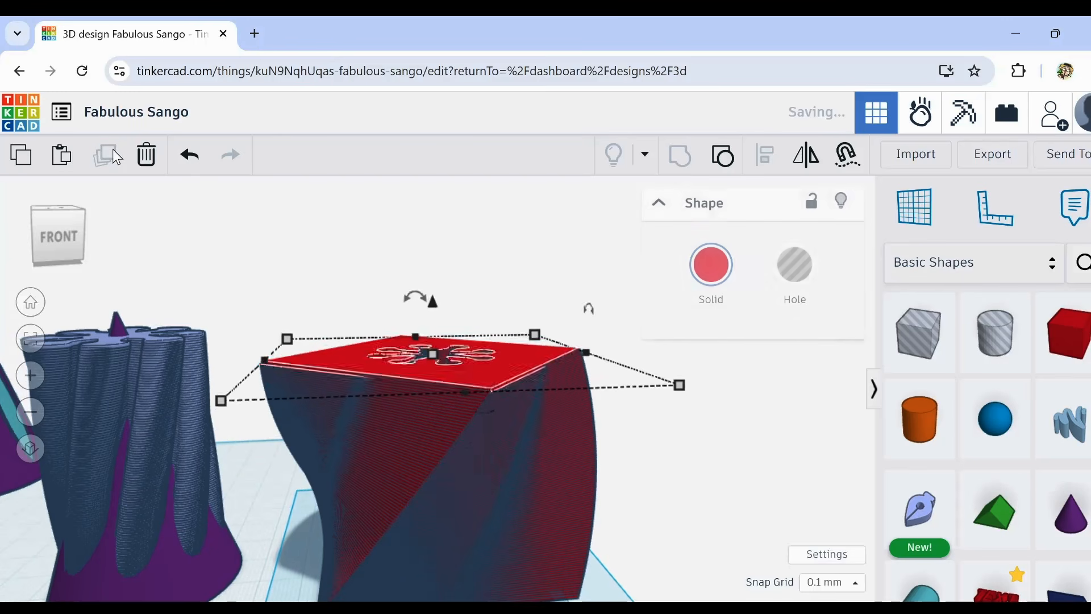
Step: Duplicate the purple cone inside the flower stack and move the copy sideways into the middle of the twisted red stack
click(121, 326)
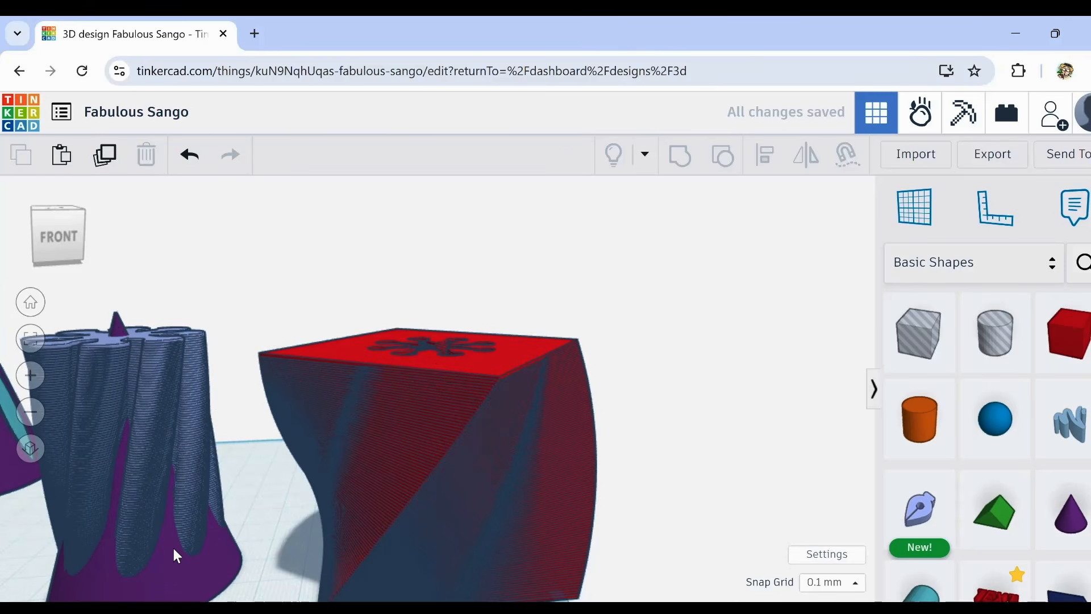
click(174, 568)
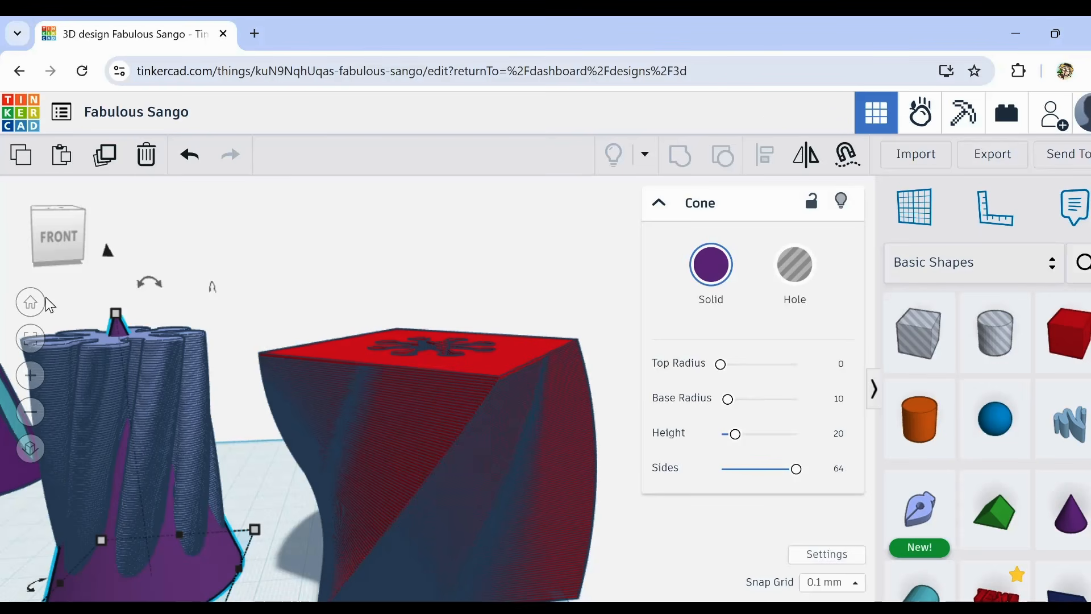
click(113, 158)
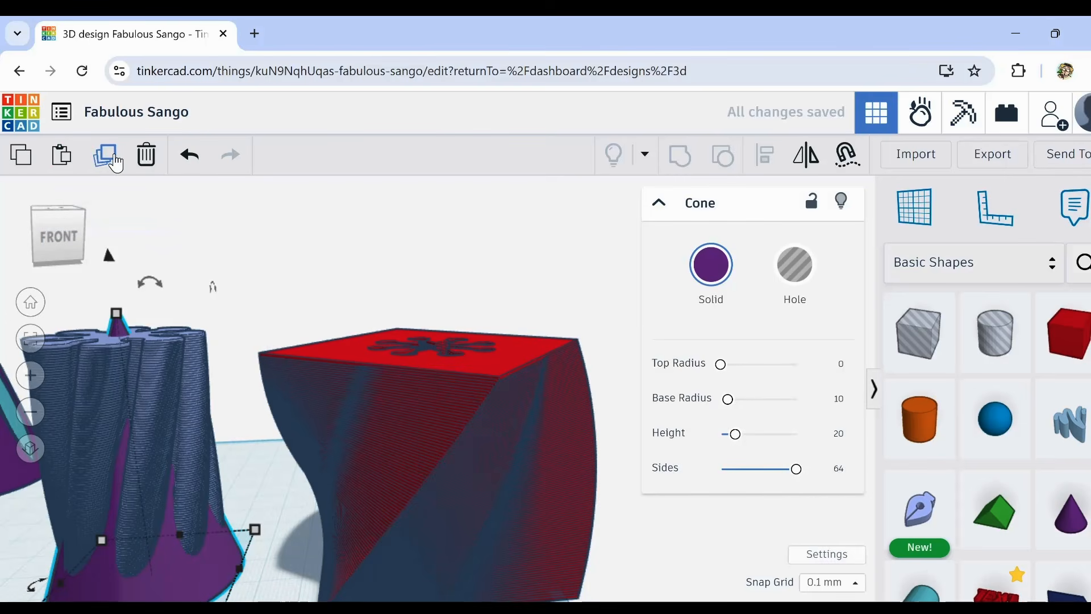
key(Right)
key(Right)
key(Right)
key(Right)
key(Right)
key(Right)
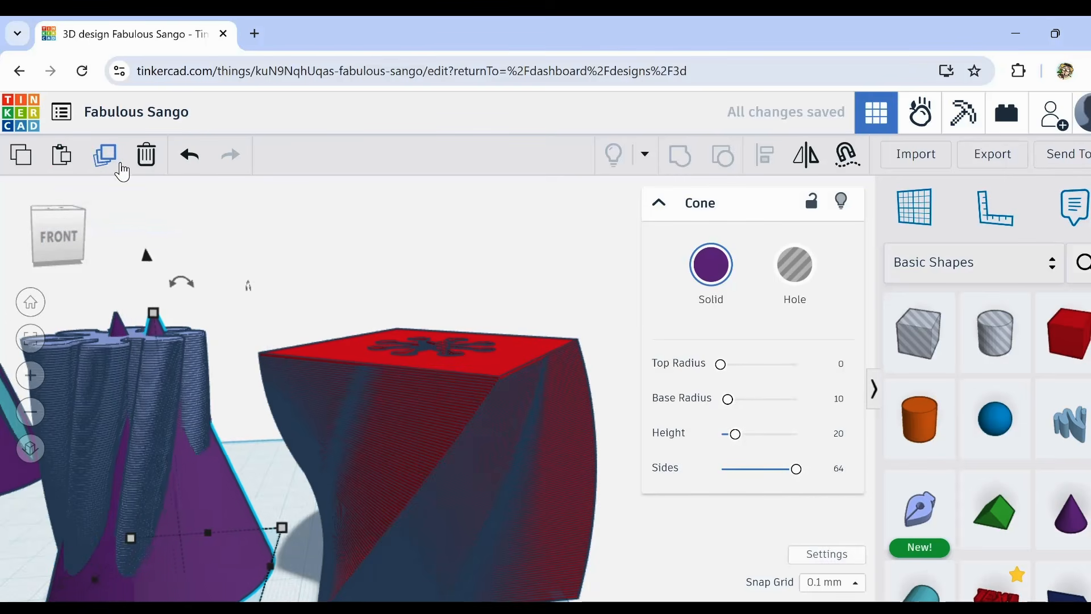
key(Right)
key(Right)
key(Right)
key(Right)
key(Right)
key(Right)
key(Right)
key(Right)
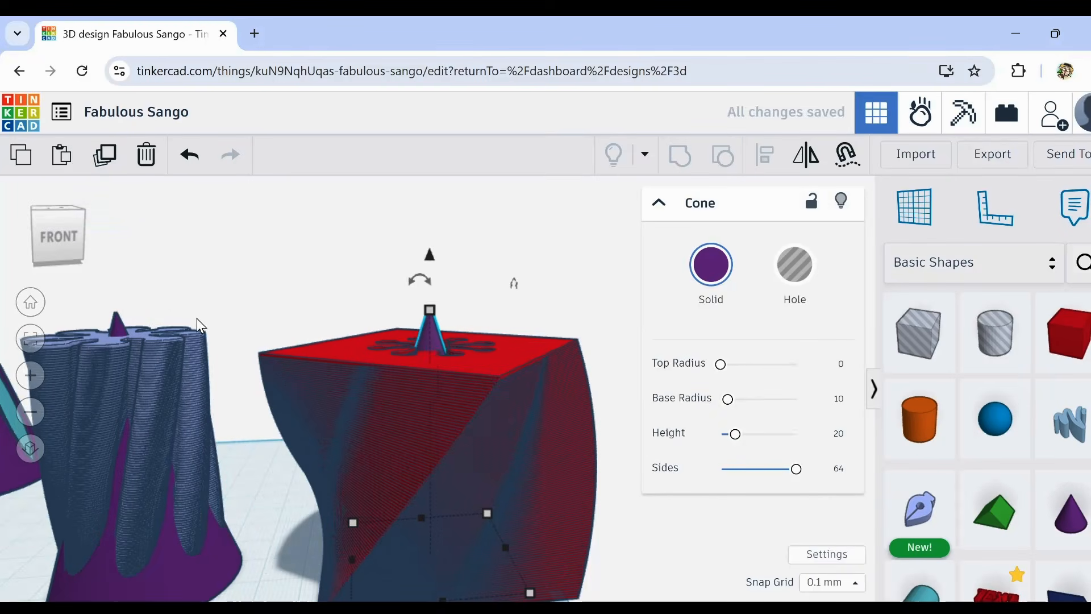
key(Right)
Step: Centre the cone copy on the bottom red plate of the stack in both horizontal directions
right_drag(391, 435, 308, 267)
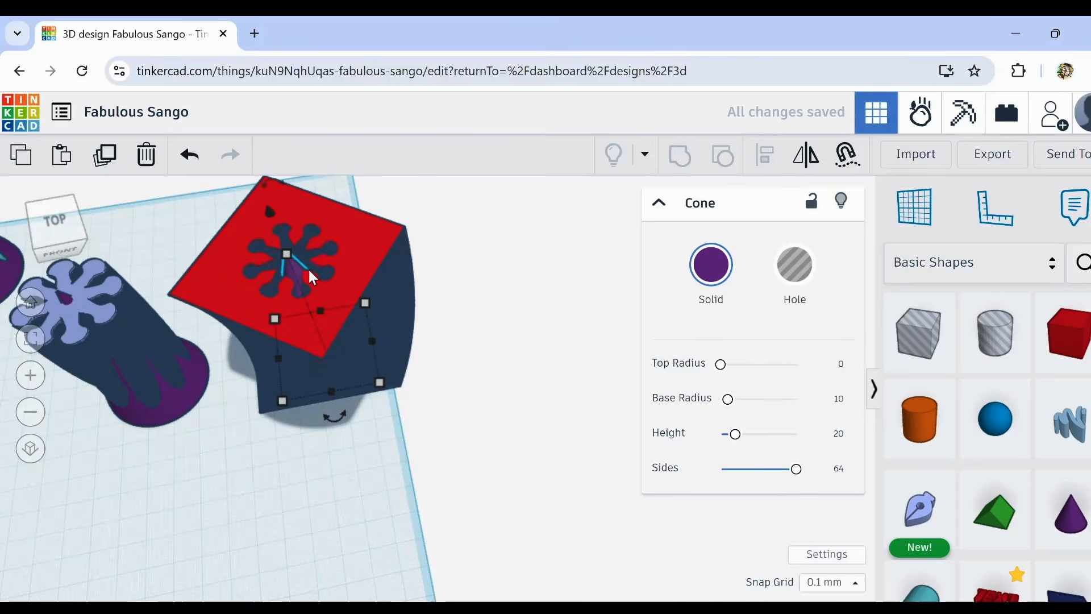
mouse_move(289, 250)
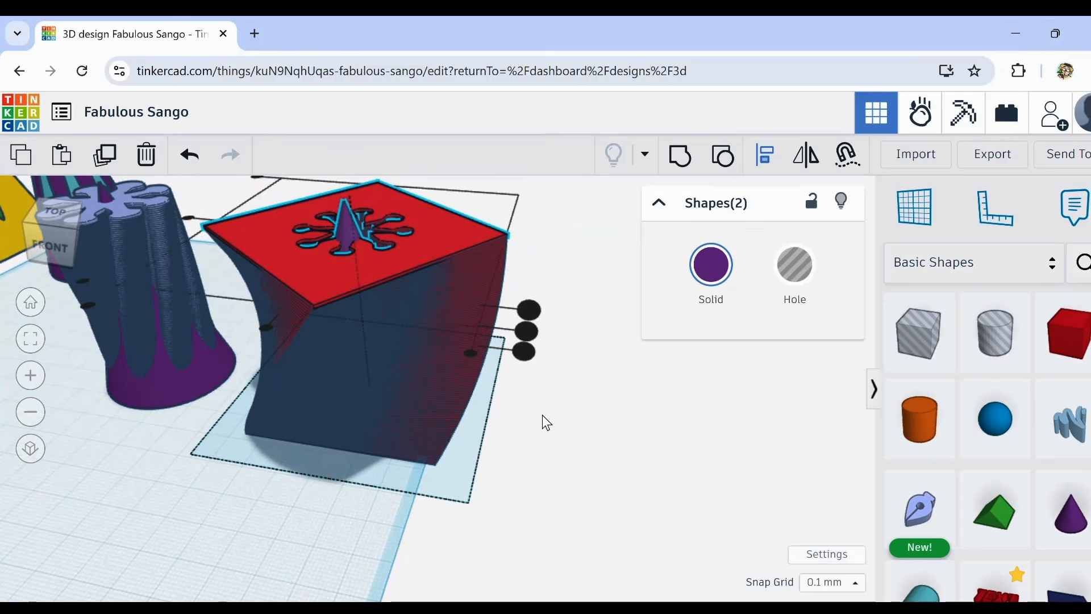
click(543, 418)
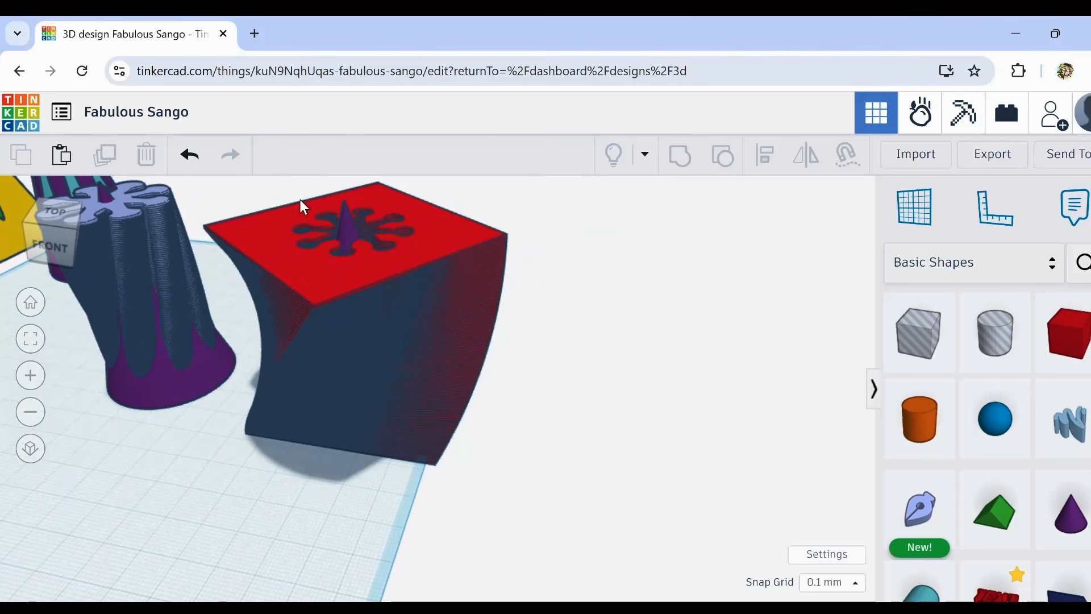
click(348, 225)
right_drag(493, 489, 482, 379)
scroll(409, 551, up, 3)
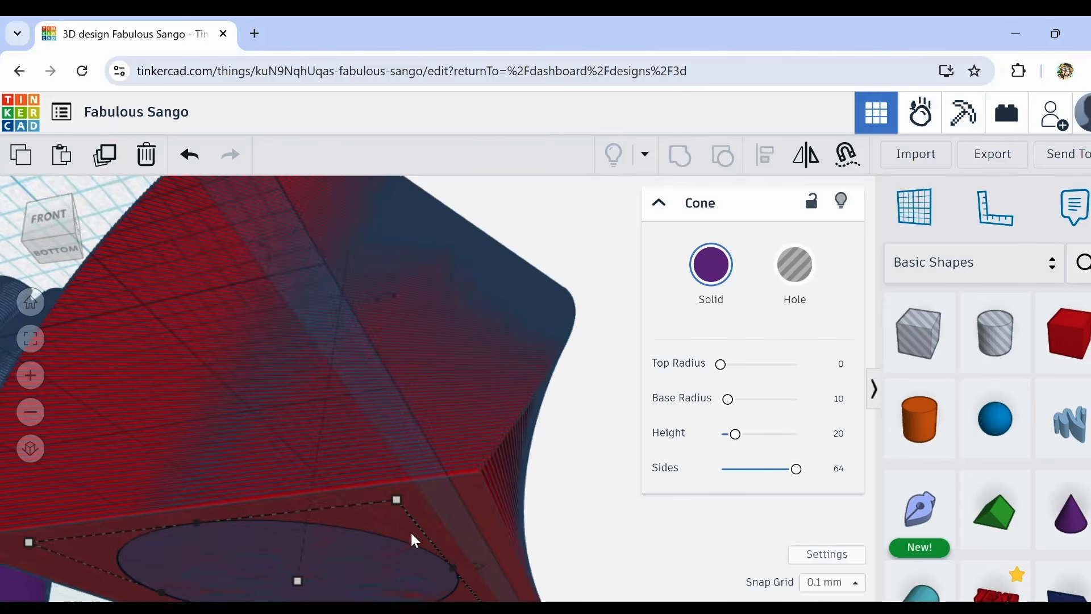
shift+click(390, 523)
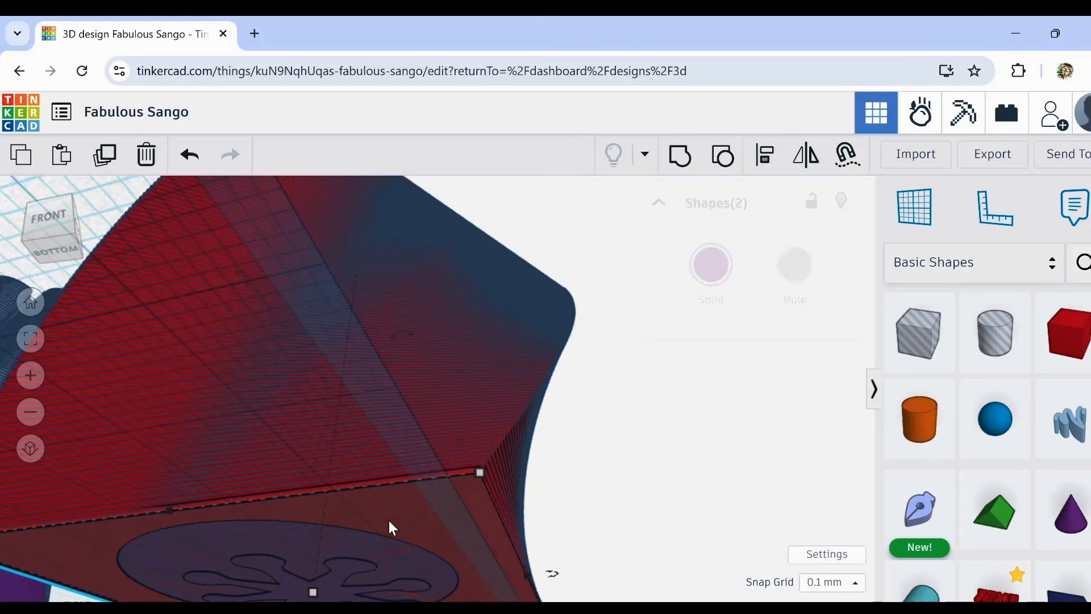
click(766, 164)
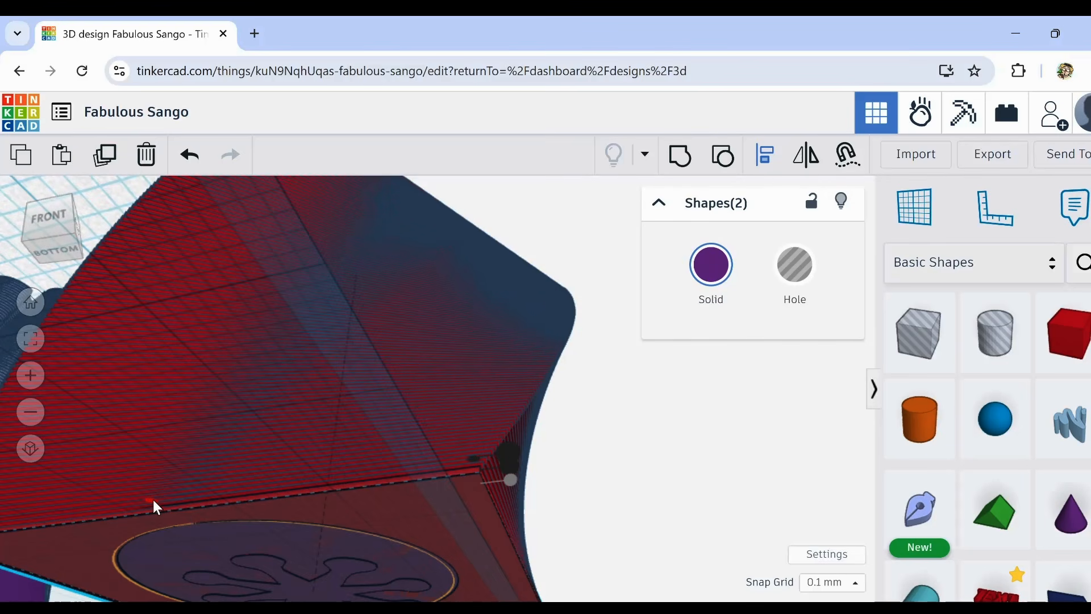
right_drag(409, 546, 385, 422)
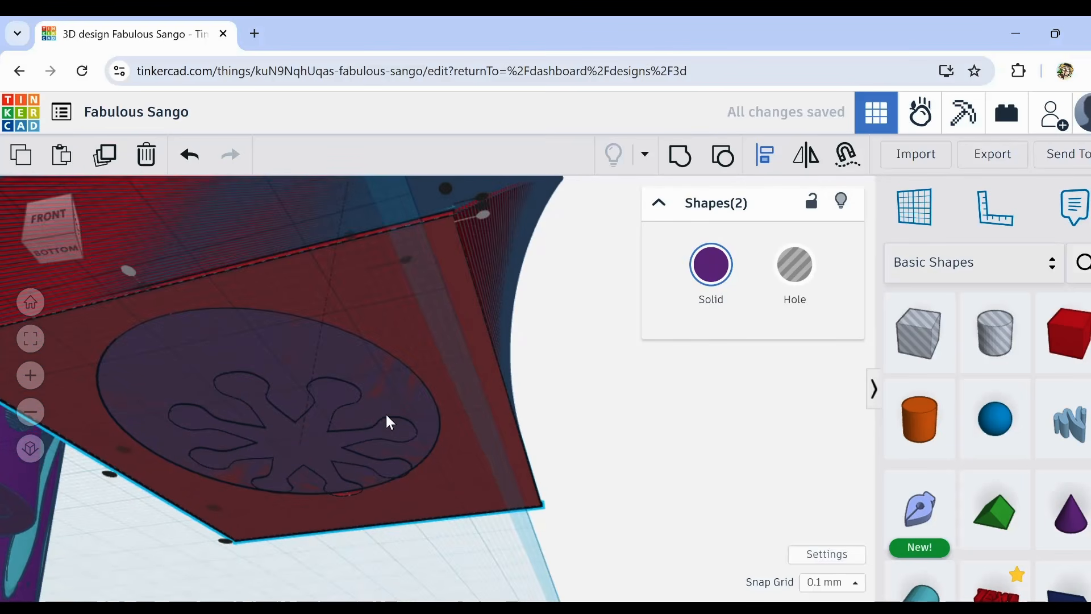
click(108, 474)
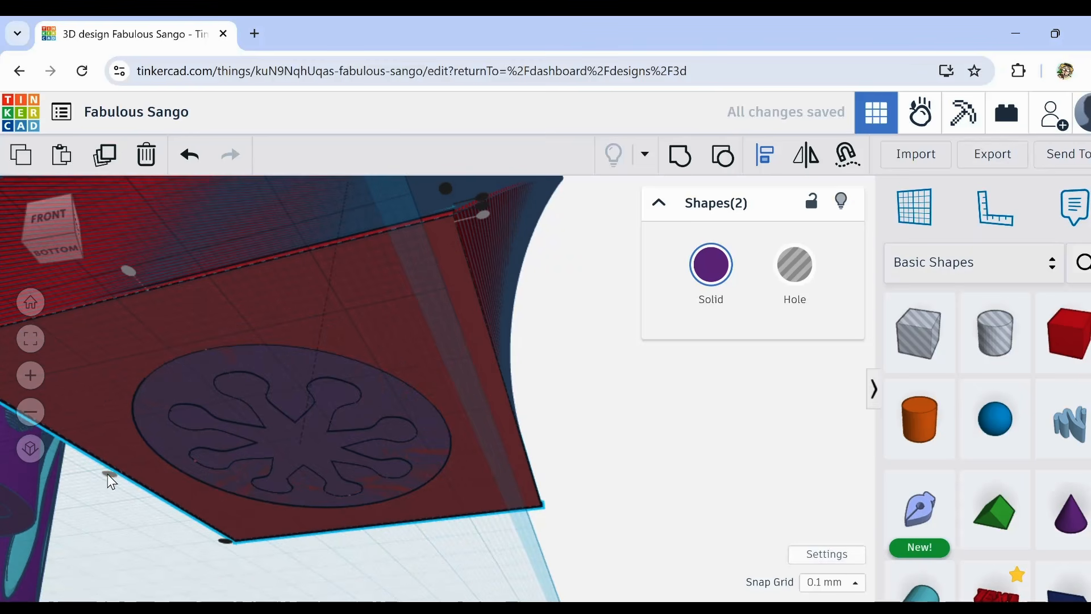
click(418, 549)
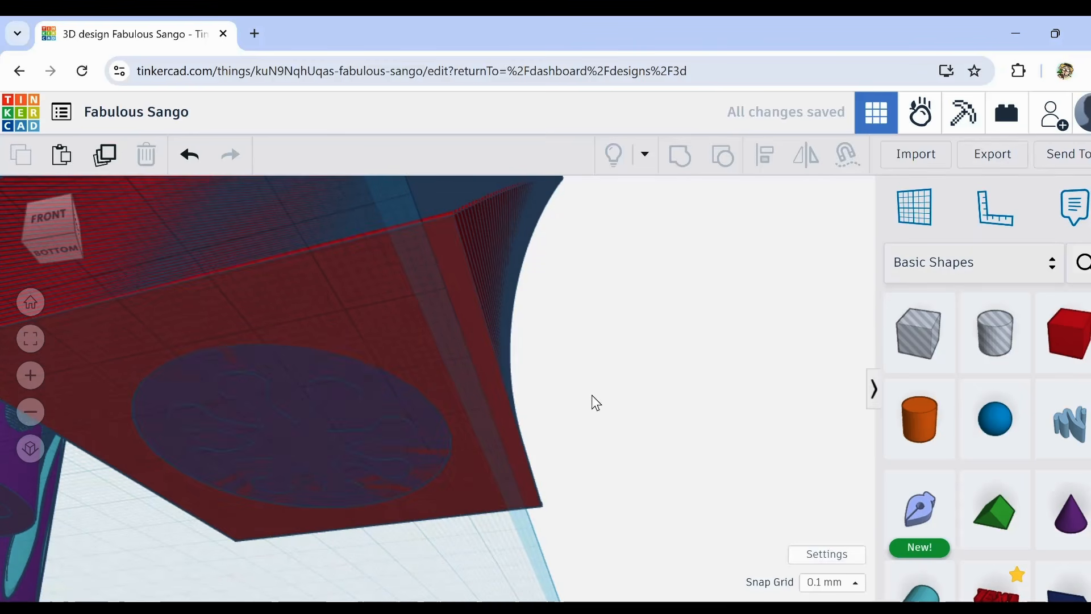
right_drag(588, 368, 615, 458)
scroll(616, 458, down, 5)
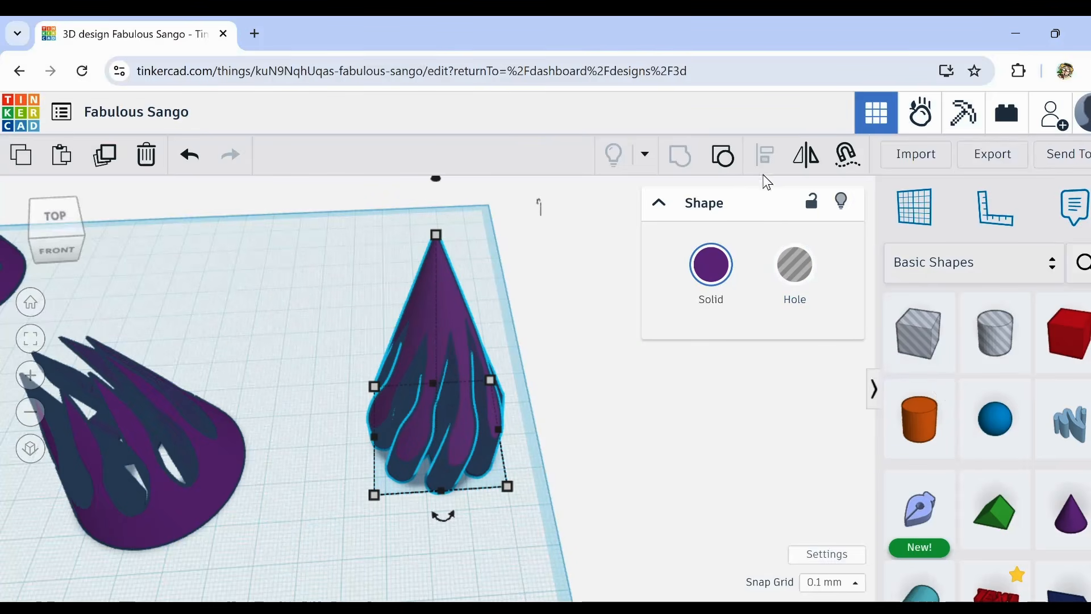
Step: Move the purple core piece closer to the hollow purple shell beside it
right_drag(563, 507, 646, 341)
middle_drag(422, 226, 422, 285)
drag(430, 262, 588, 534)
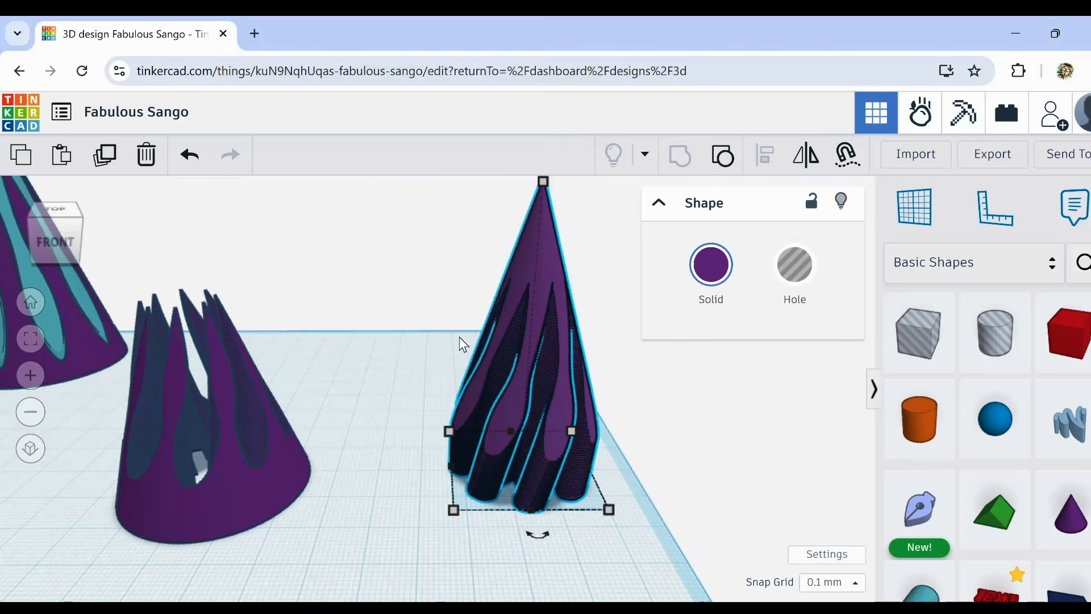
drag(459, 336, 378, 325)
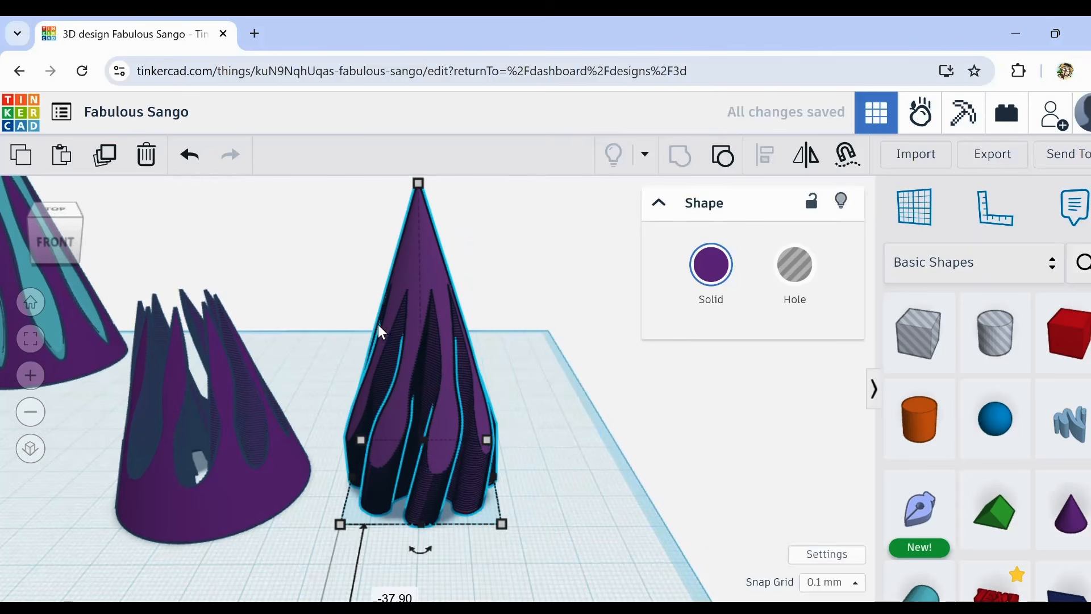
scroll(192, 390, up, 6)
right_drag(192, 390, 295, 431)
scroll(295, 431, down, 8)
middle_drag(363, 459, 369, 401)
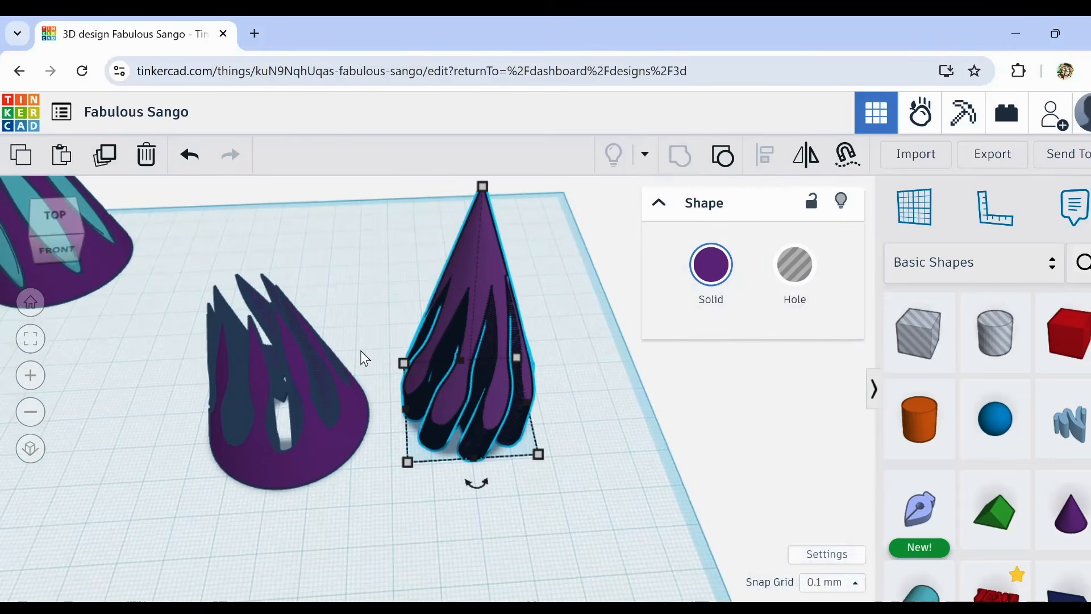
Step: Recolour the hollow purple shell as solid yellow
click(299, 372)
click(711, 267)
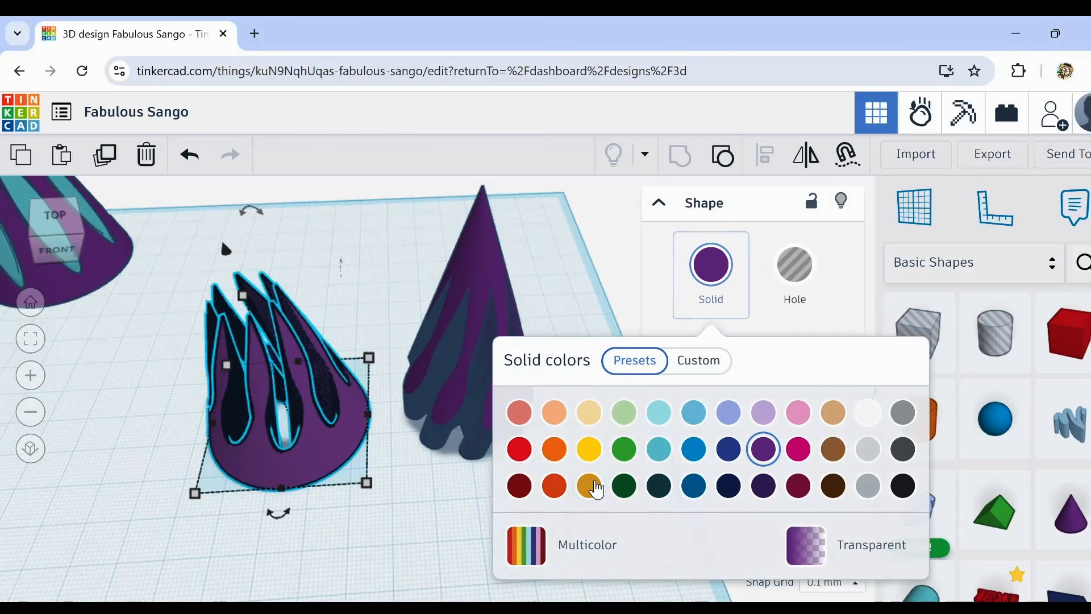
click(590, 448)
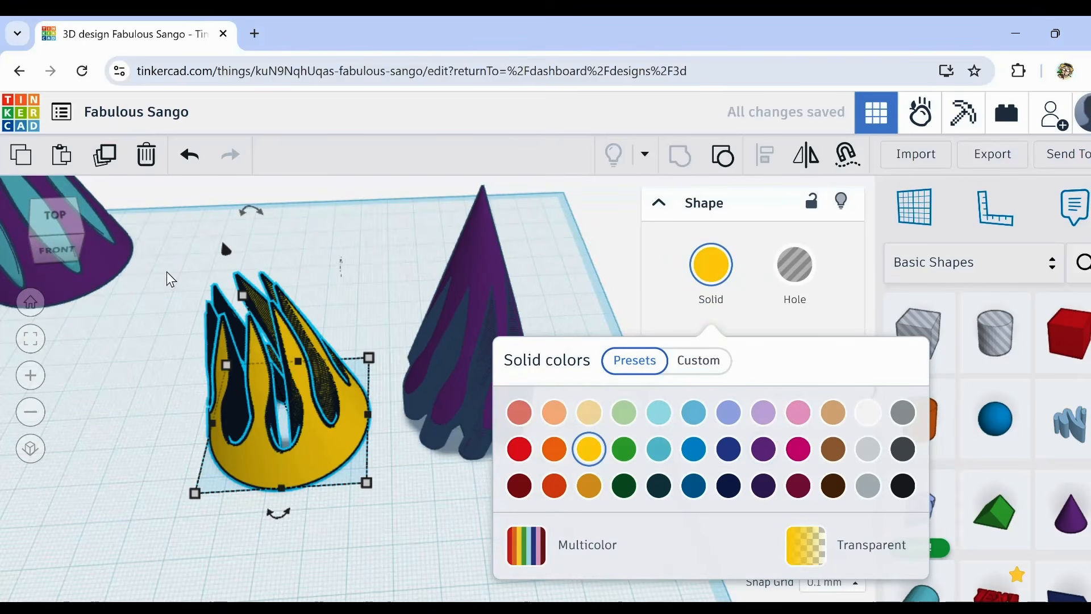
Step: Align the yellow shell and the purple core on their centres in both horizontal directions
shift+click(412, 343)
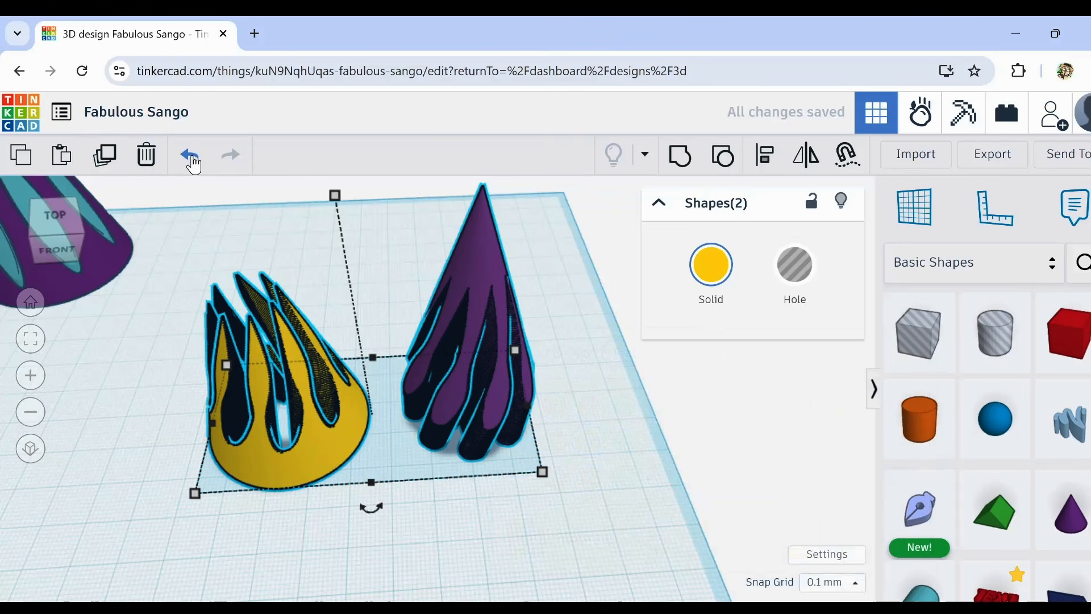
click(763, 163)
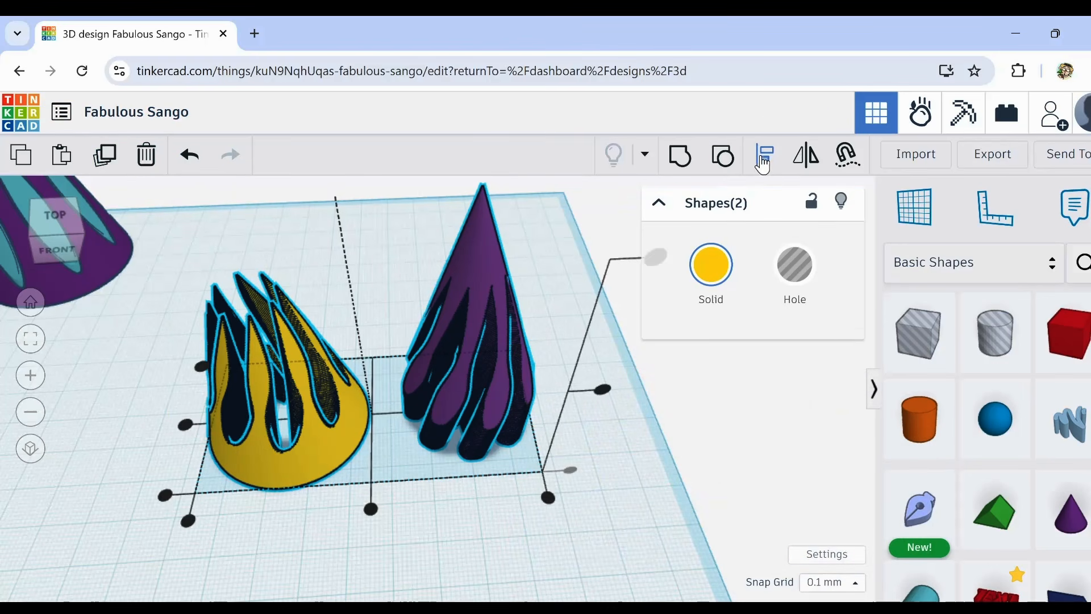
click(370, 508)
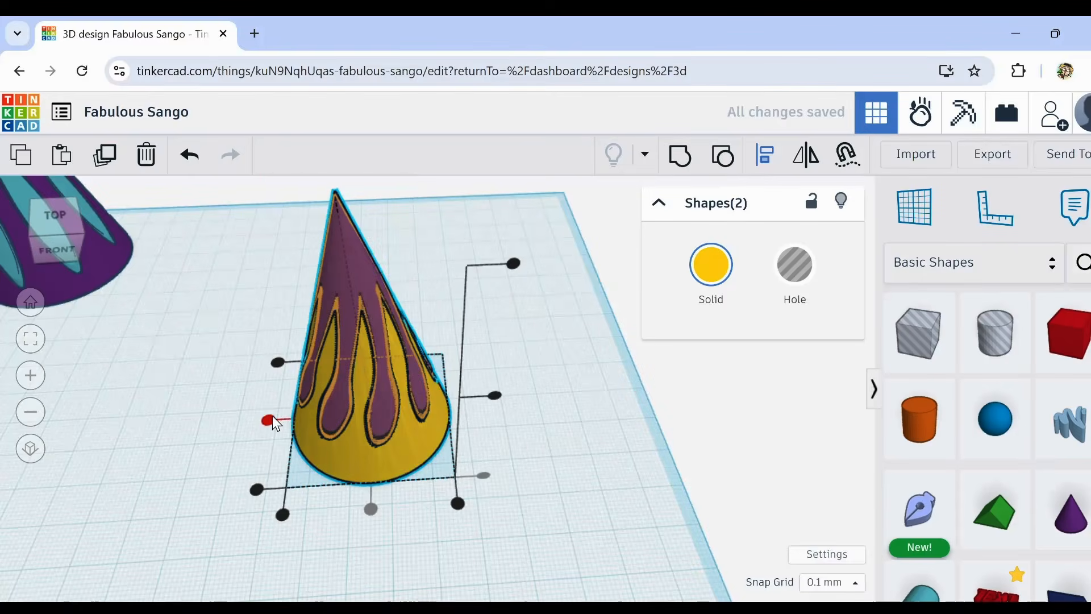
click(273, 418)
right_drag(367, 554, 364, 514)
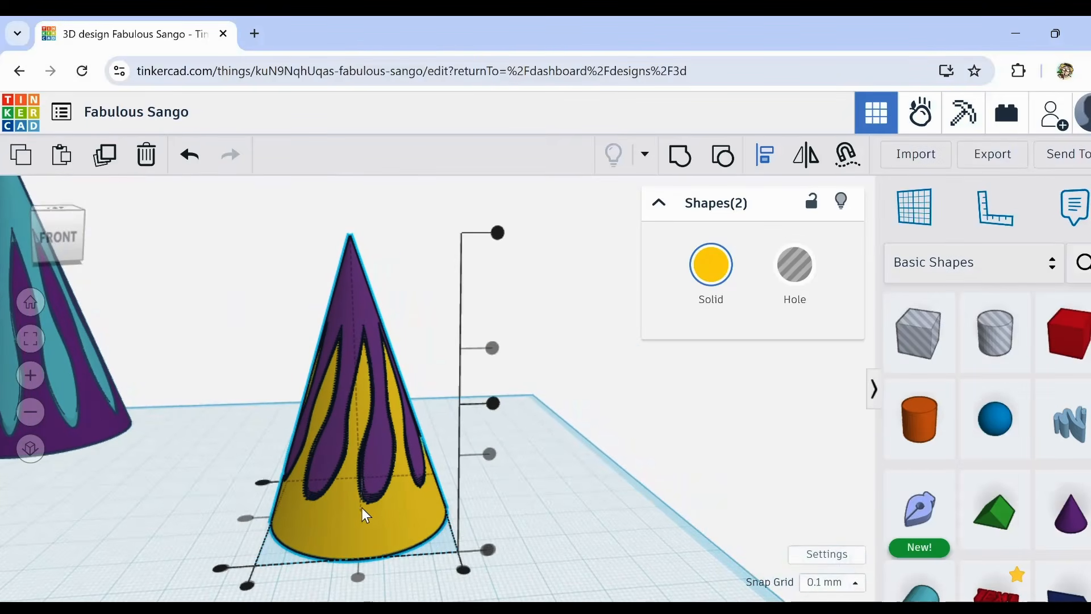
Step: Slide the yellow shell out beside the purple core and back over it
click(527, 517)
drag(392, 521, 575, 503)
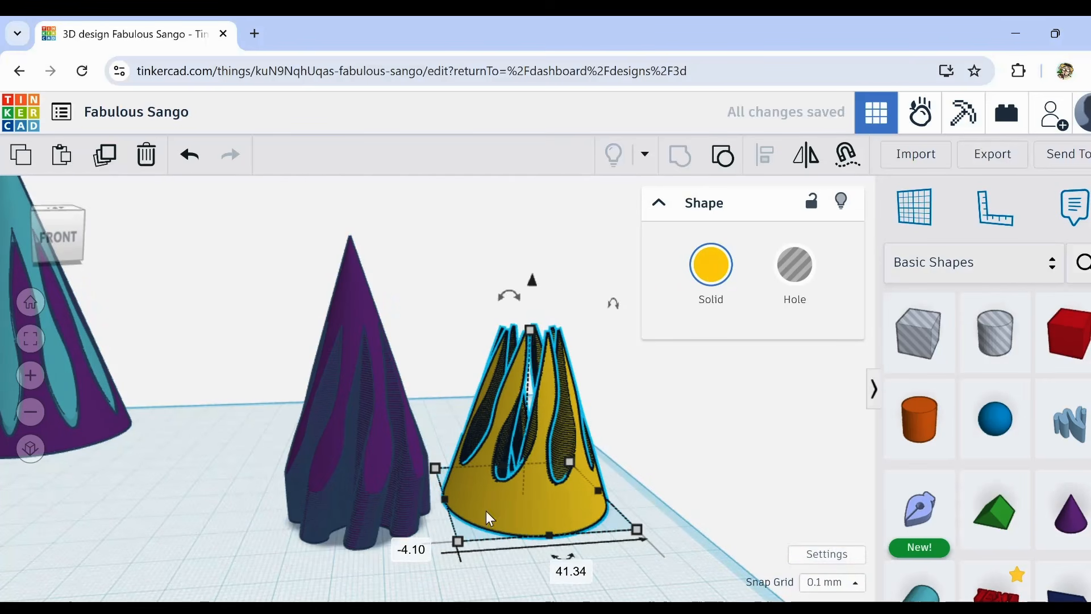
right_drag(422, 506, 404, 541)
drag(494, 457, 348, 458)
Step: Select the yellow shell and purple core together and realign them on their centres in both horizontal directions
drag(254, 356, 366, 463)
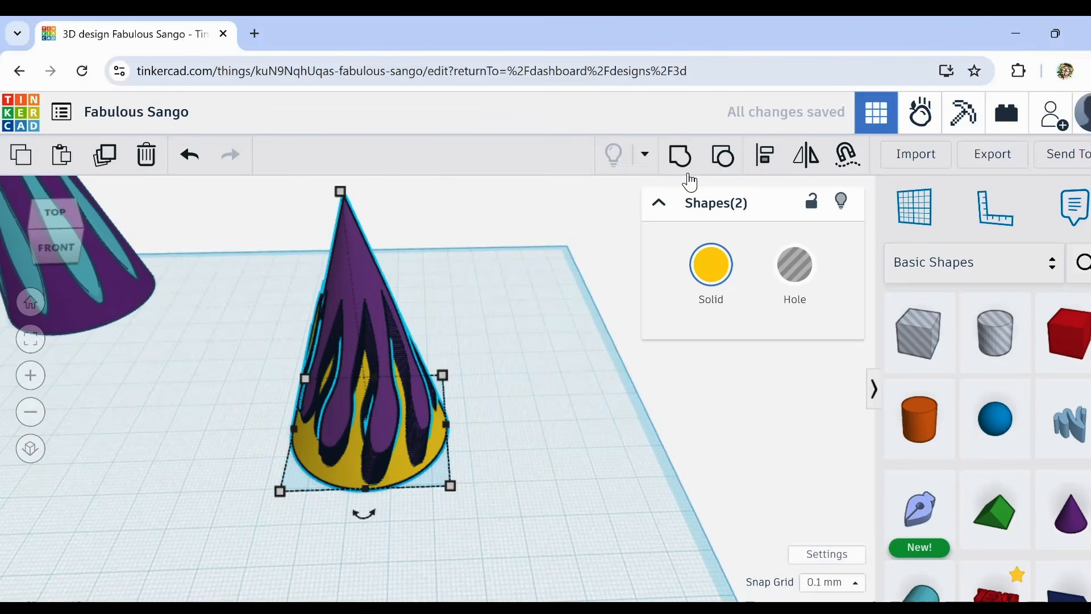
click(765, 154)
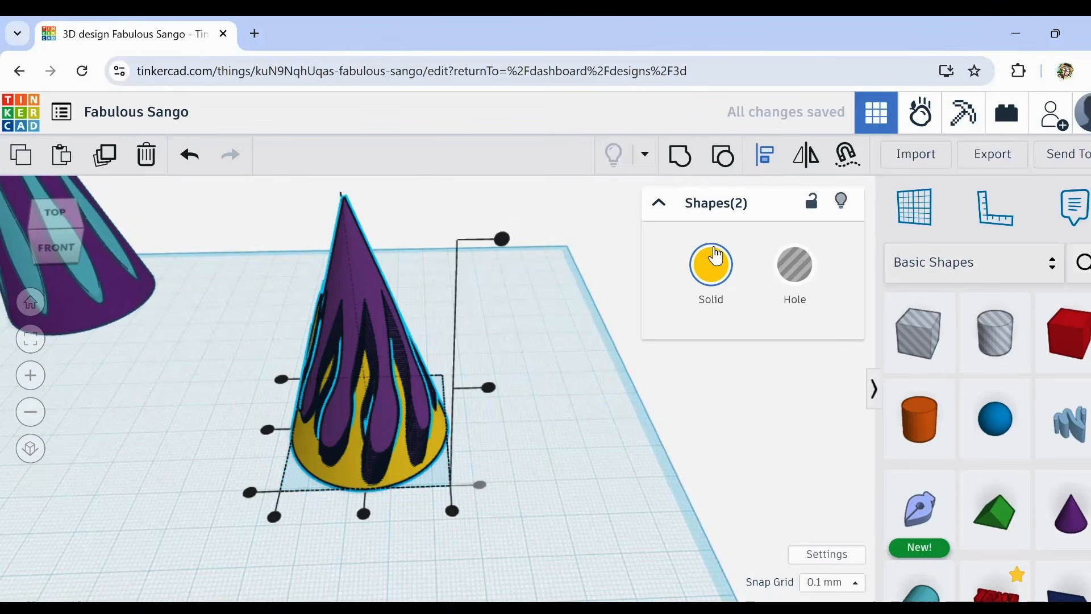
click(266, 430)
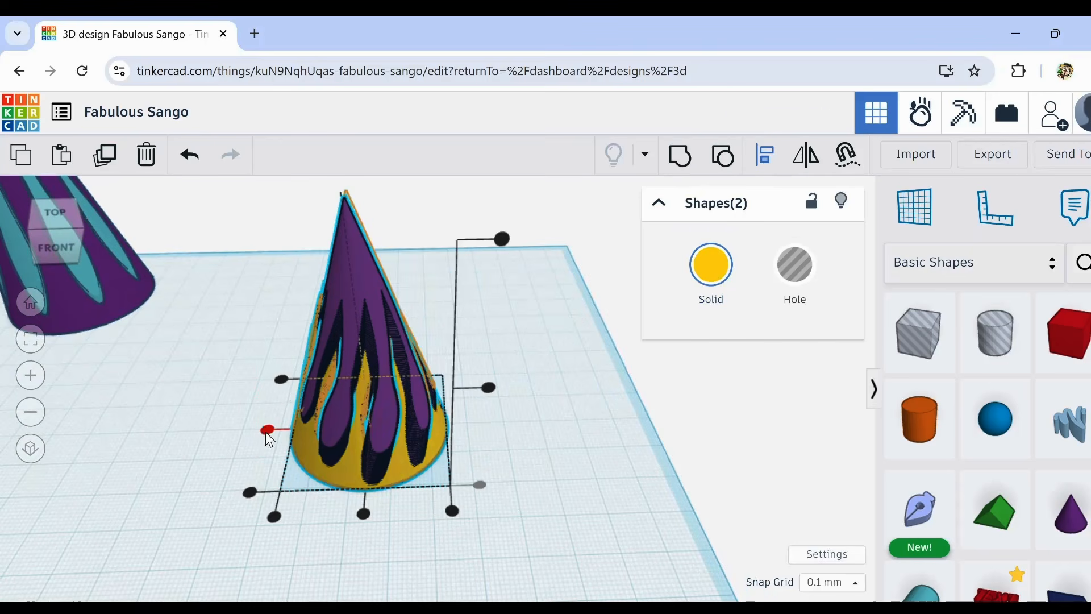
click(266, 430)
click(364, 514)
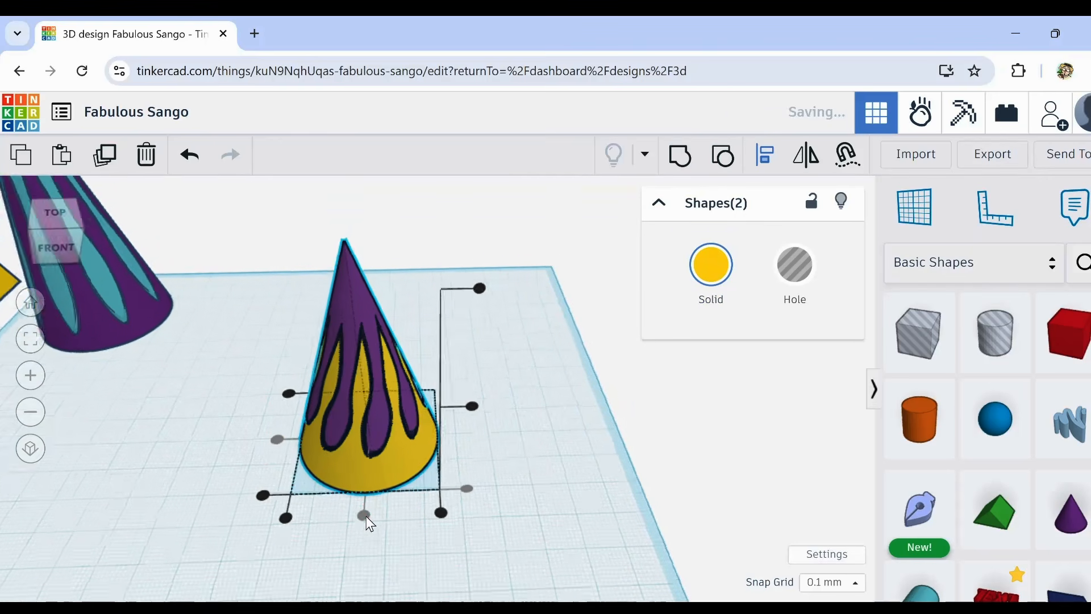
scroll(366, 516, down, 3)
click(384, 534)
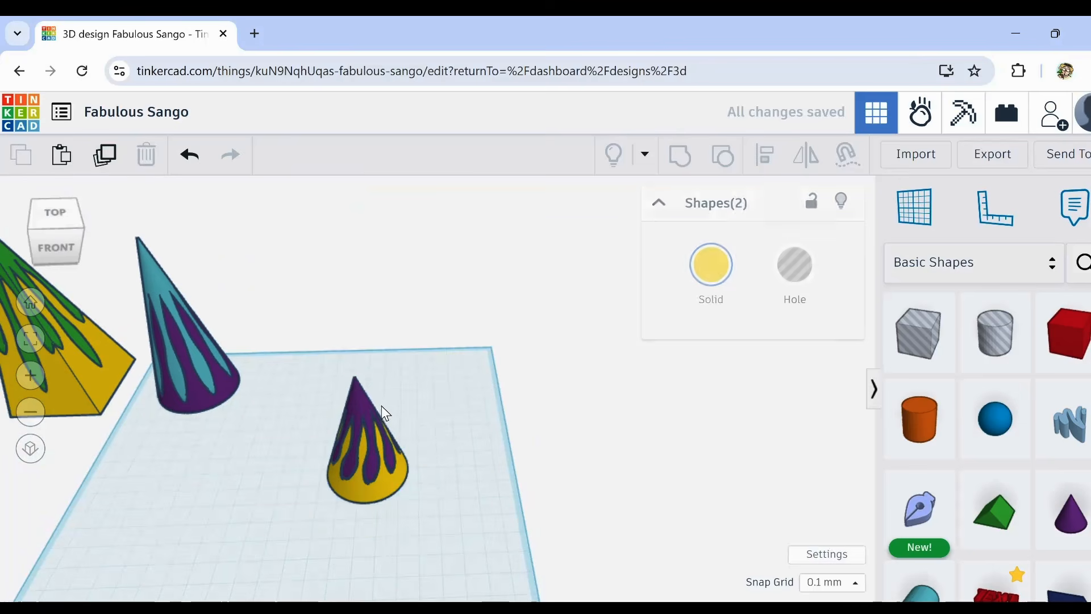
Step: Enlarge the assembled purple-and-yellow cone proportionally to a height of about 91.3 mm
click(369, 466)
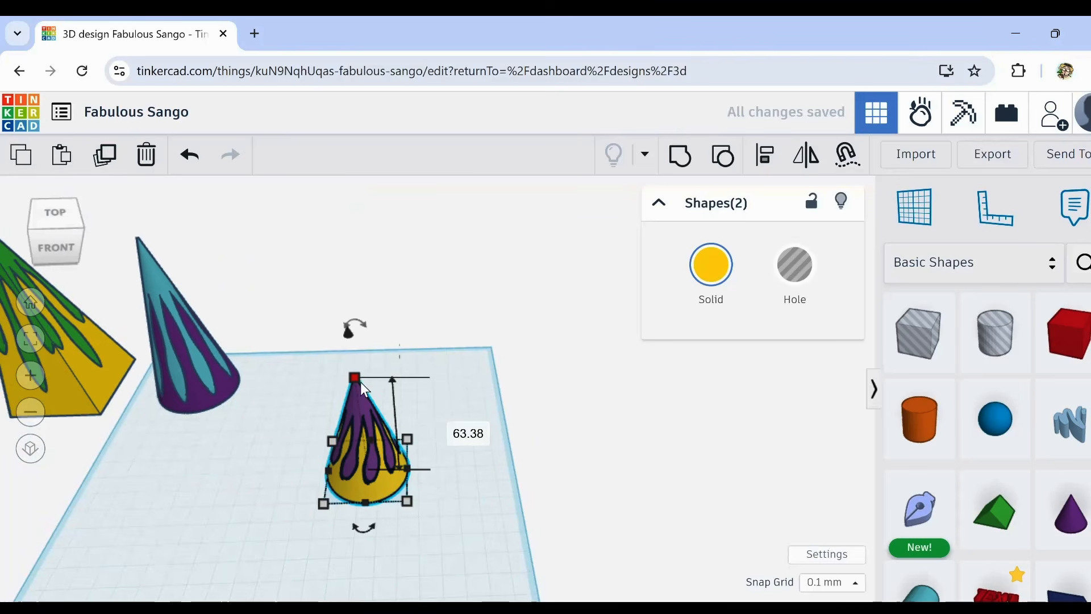
shift+drag(356, 377, 349, 323)
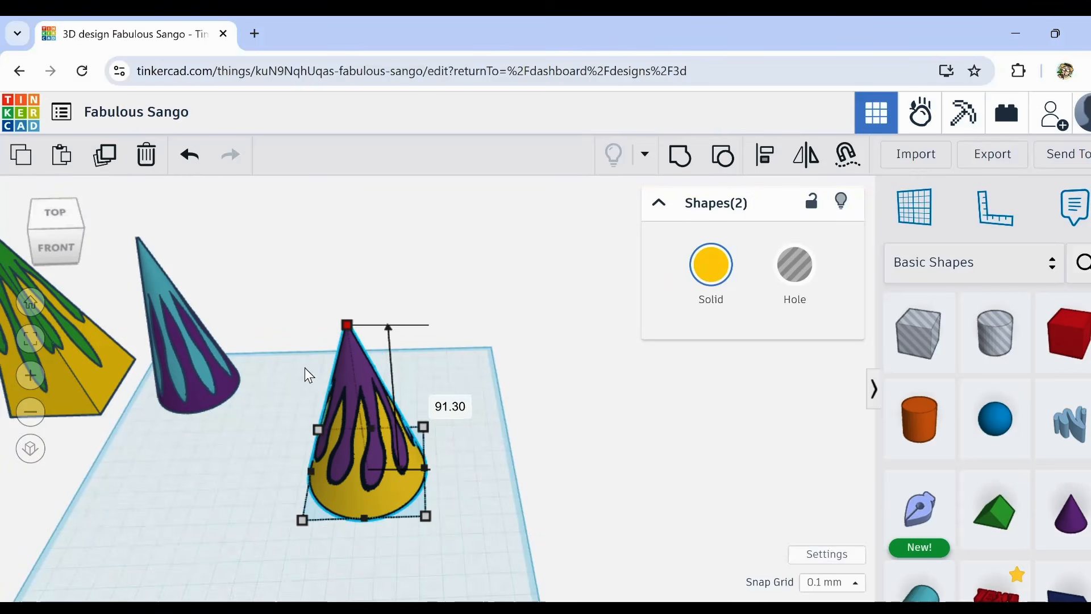
click(254, 465)
Step: Examine the stepped layer edges where the purple core meets the yellow shell up close
scroll(382, 422, up, 6)
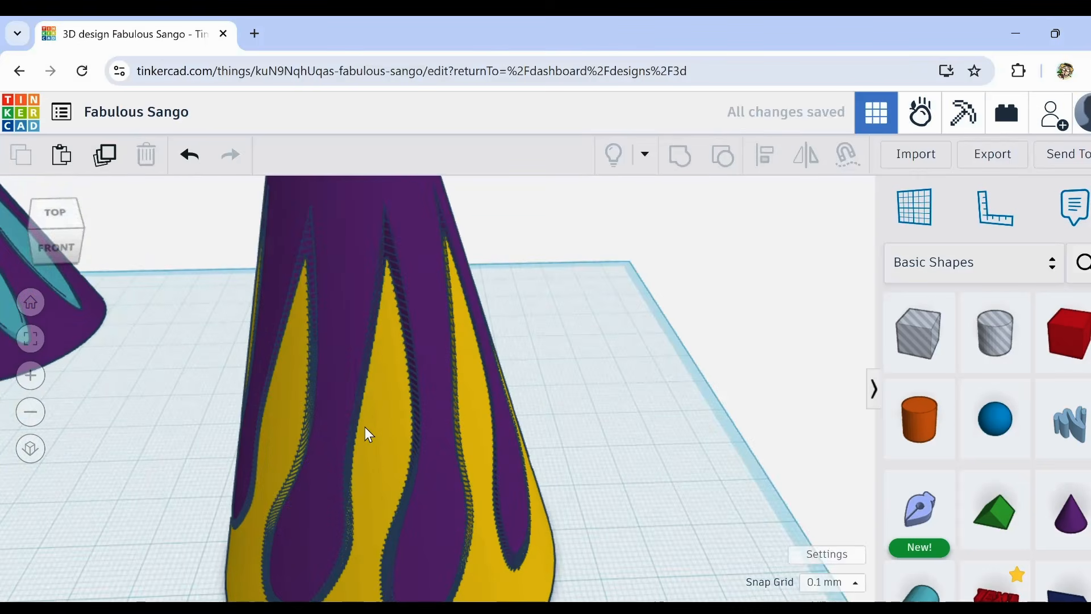
right_drag(365, 428, 390, 348)
scroll(405, 476, up, 5)
scroll(380, 480, up, 5)
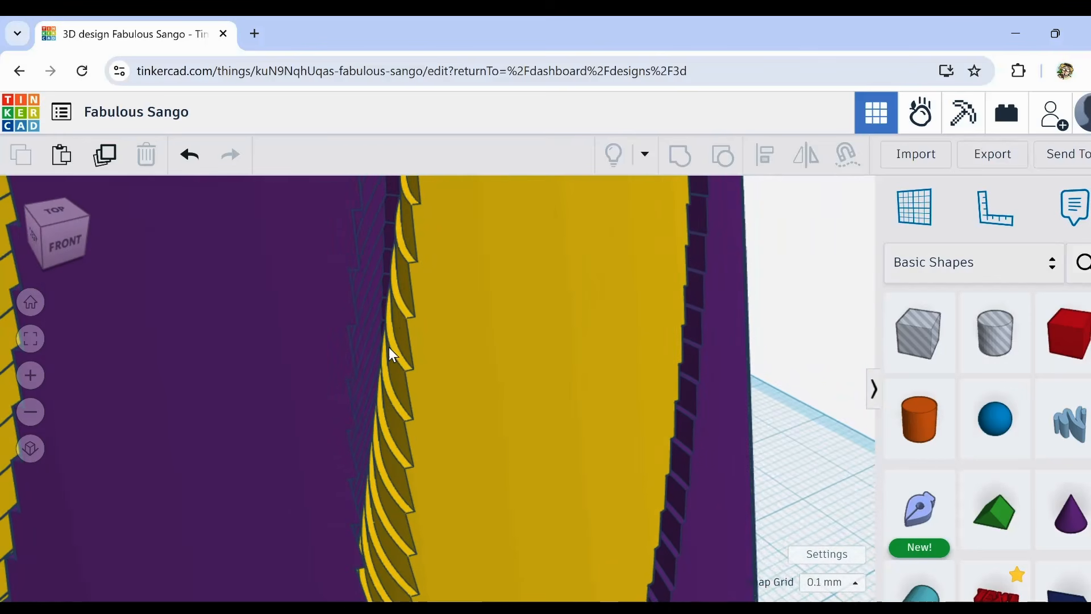
scroll(399, 308, up, 4)
right_drag(398, 309, 414, 340)
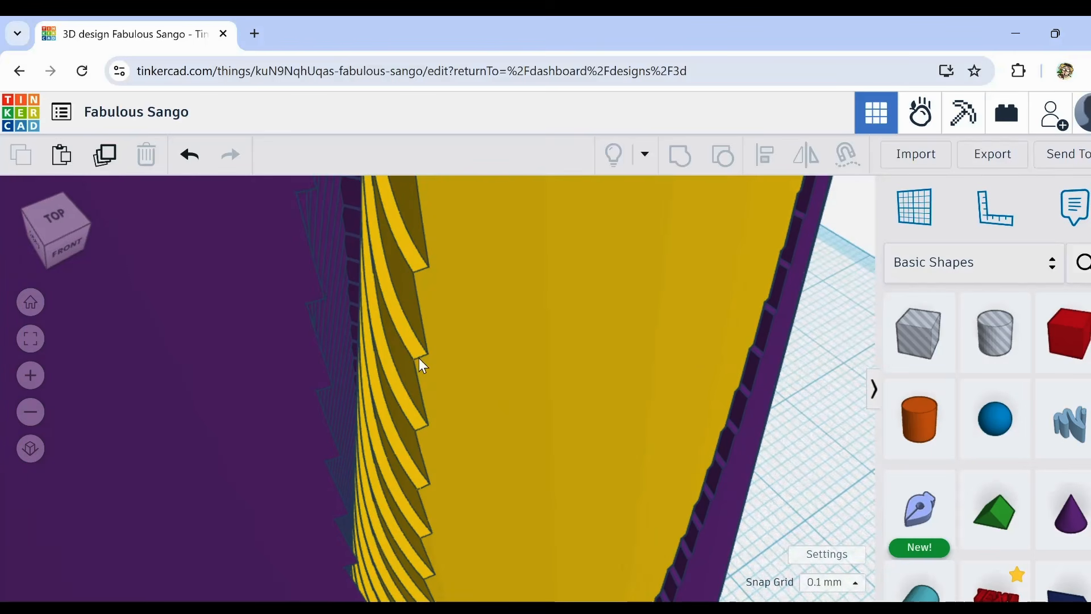
scroll(399, 435, up, 4)
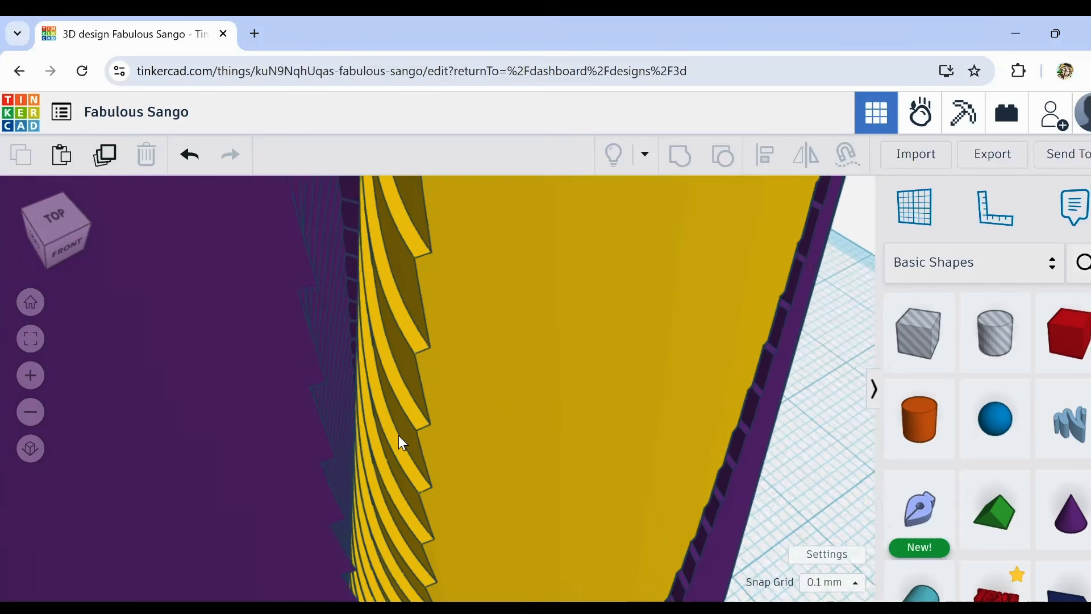
right_drag(399, 436, 329, 298)
scroll(412, 402, down, 5)
Step: Move the enlarged purple-and-yellow cone sideways beside the teal-and-purple cone
drag(329, 299, 477, 551)
drag(437, 476, 541, 492)
drag(305, 209, 341, 477)
right_drag(304, 536, 319, 500)
Step: Duplicate the two-part teal-and-purple cone and turn the copy upside down
drag(216, 350, 362, 562)
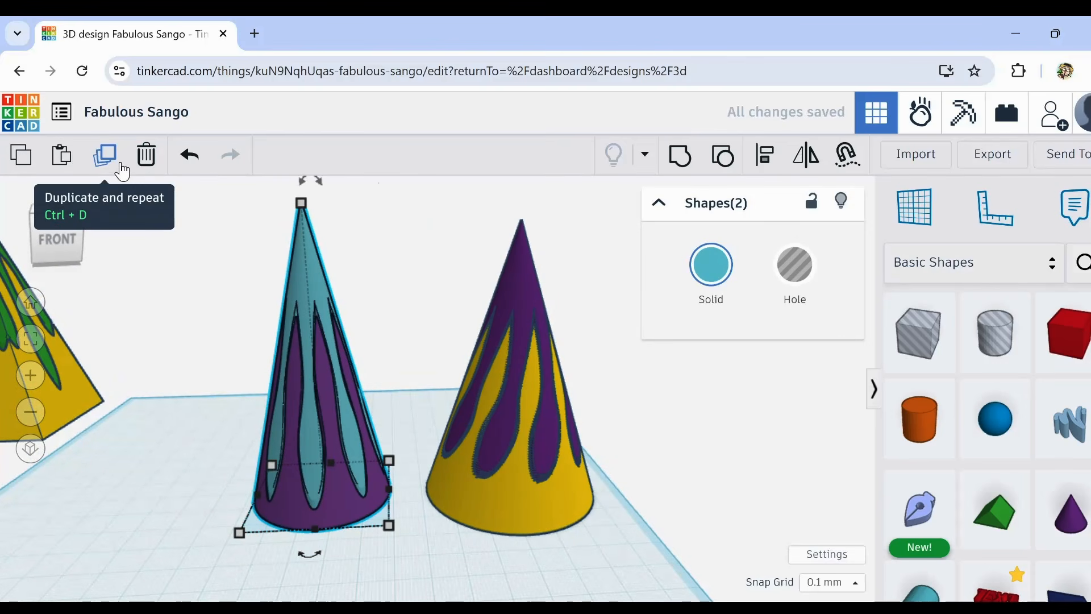
click(103, 157)
drag(332, 186, 343, 464)
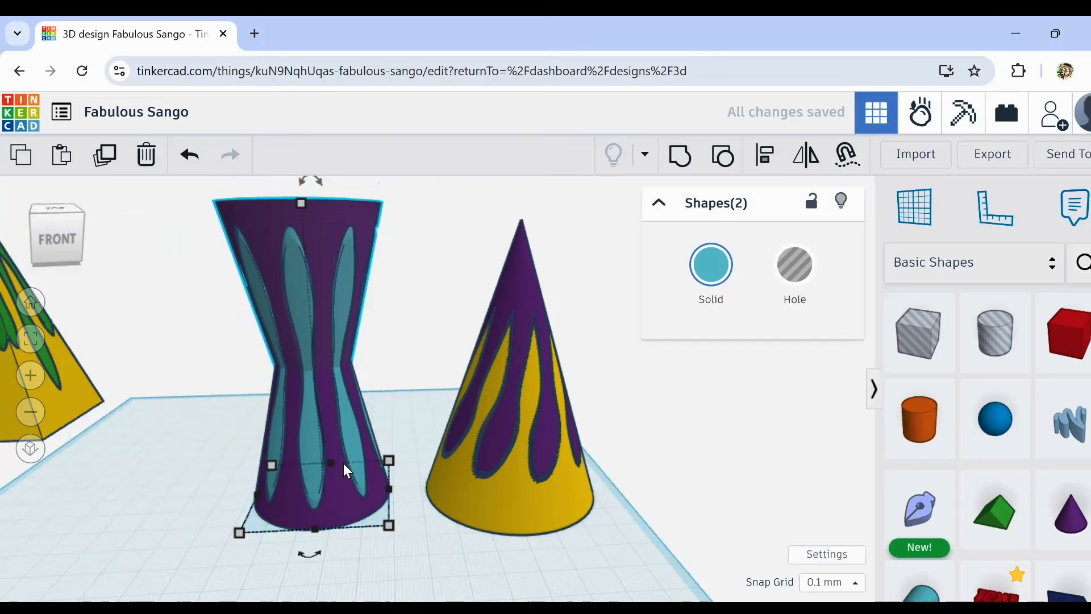
Step: Set the snap grid to 1.0 mm and lower the upside-down copy until its base meets the original cone's base
click(833, 583)
click(830, 476)
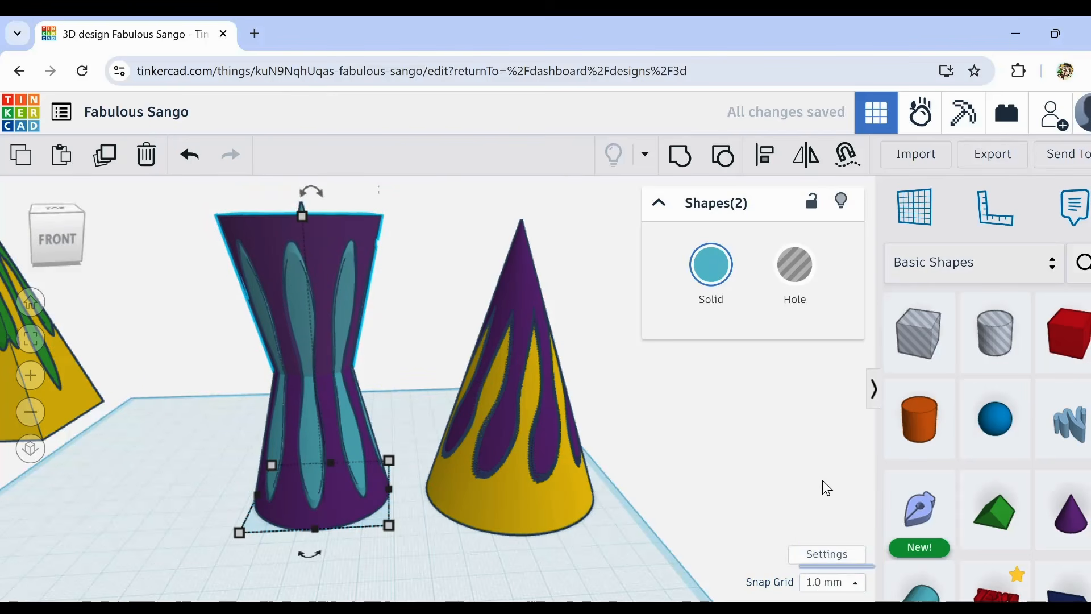
key(ctrl+Up)
key(ctrl+Up)
key(ctrl+Up)
key(ctrl+Up)
key(ctrl+Down)
key(ctrl+Down)
key(ctrl+Down)
key(ctrl+Down)
key(ctrl+Down)
key(ctrl+Down)
key(ctrl+Down)
key(ctrl+Down)
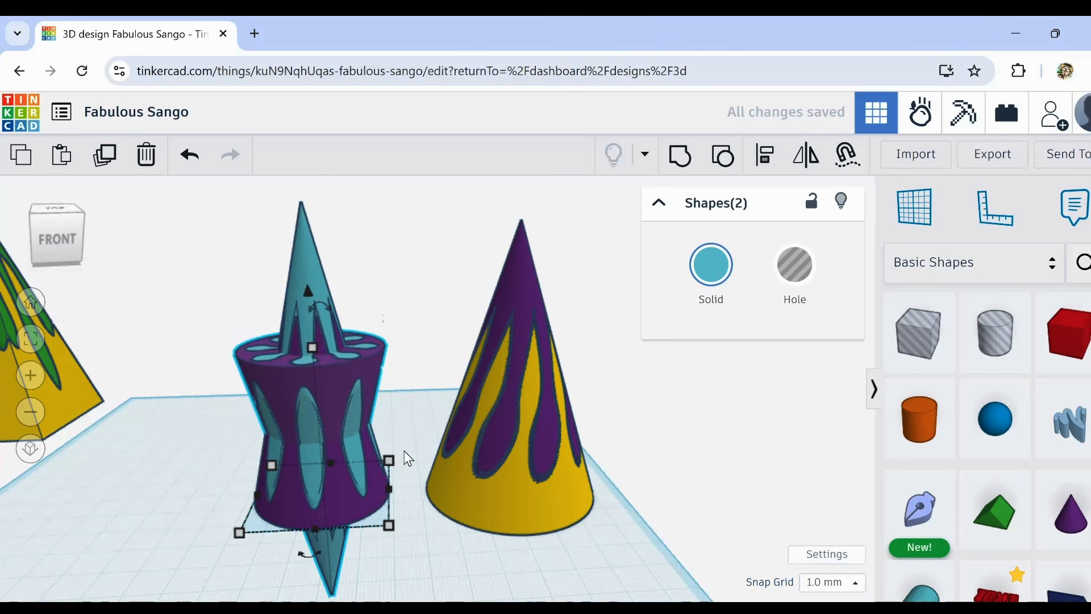
key(ctrl+Down)
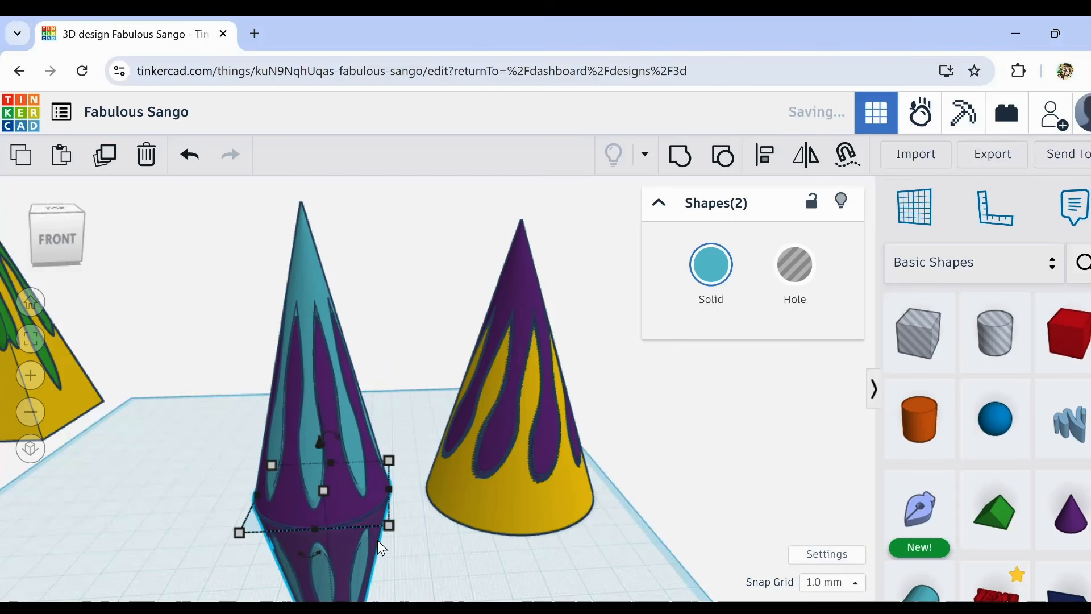
right_drag(386, 544, 453, 391)
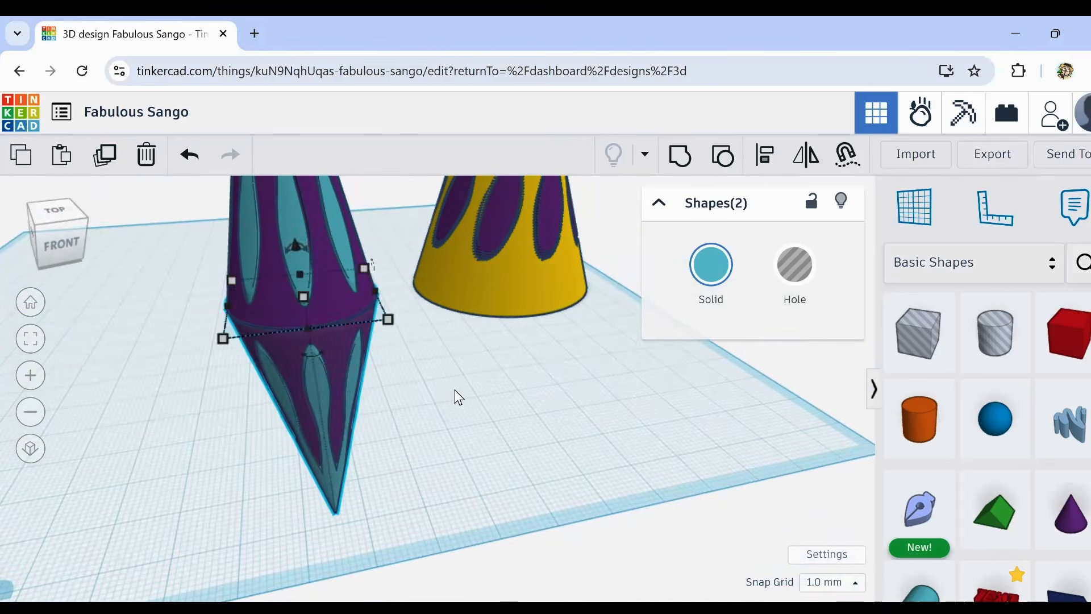
click(415, 349)
right_drag(415, 350, 419, 485)
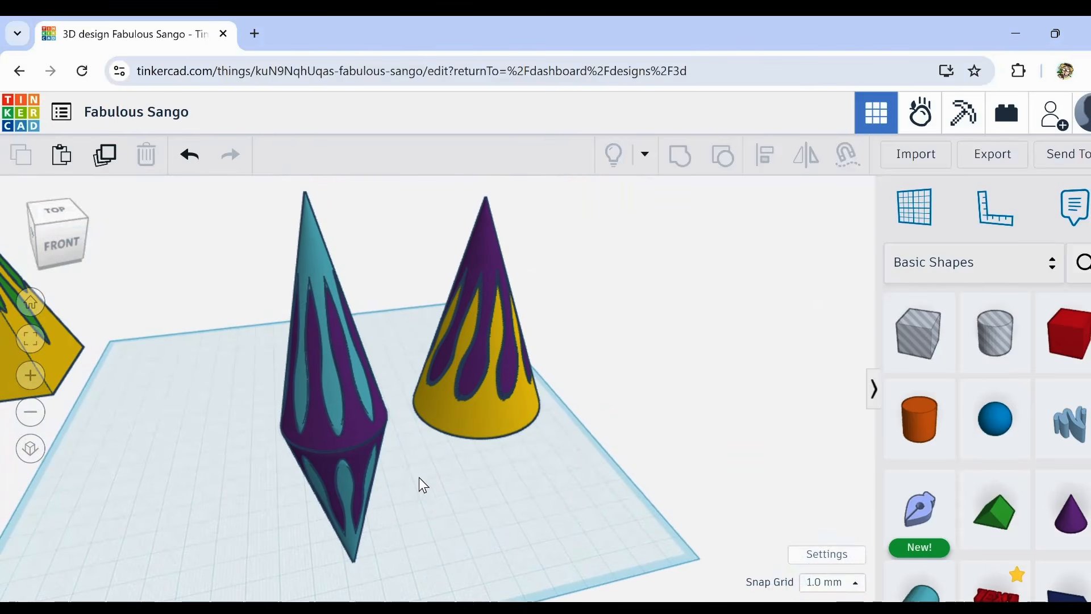
Step: Try to slide only the upper teal core sideways out of its purple shell, and undo the move
click(338, 400)
drag(350, 477, 347, 475)
key(Left)
key(Left)
key(Left)
key(Left)
key(Left)
key(Left)
key(Left)
key(Left)
key(Left)
key(Left)
key(Left)
key(Left)
key(Left)
key(Left)
key(Left)
key(Left)
key(Left)
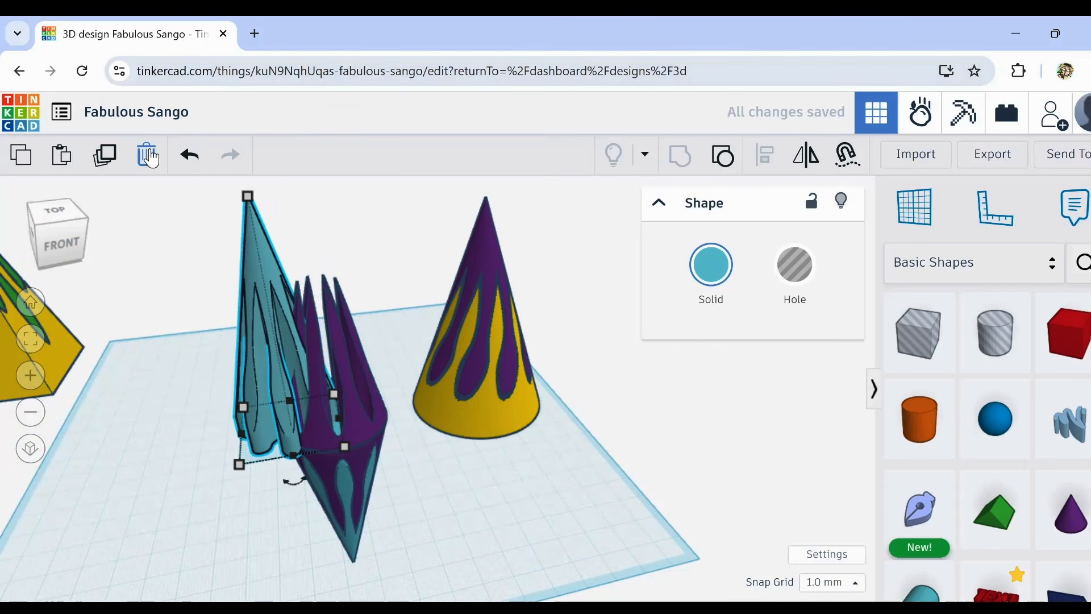
click(189, 155)
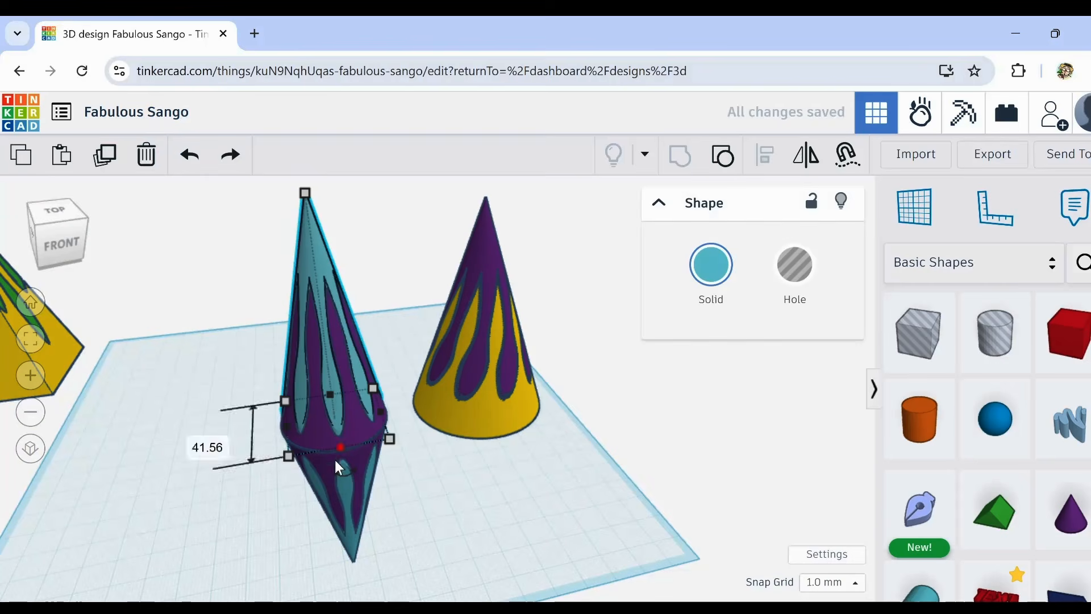
Step: Select the upper and lower teal cores together and slide them sideways out of the purple shells
shift+click(350, 489)
key(shift+Down)
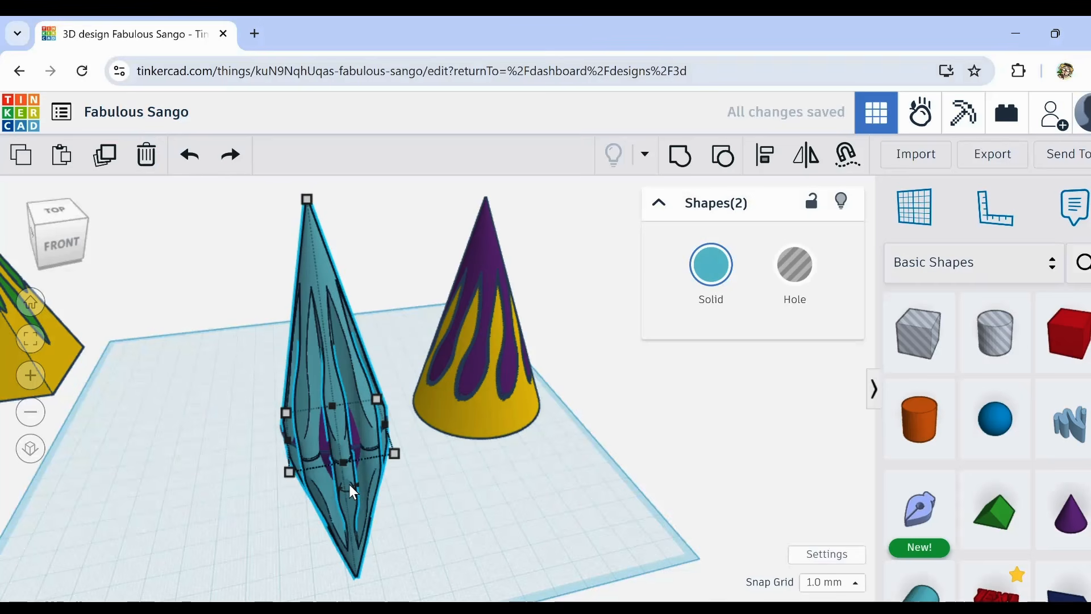
key(Left)
key(Left)
key(Left)
key(Left)
key(Left)
key(Left)
key(Left)
key(Left)
key(Left)
key(Left)
key(Left)
key(Left)
key(Left)
key(Left)
key(Left)
key(Left)
key(Left)
key(Left)
key(Left)
key(Left)
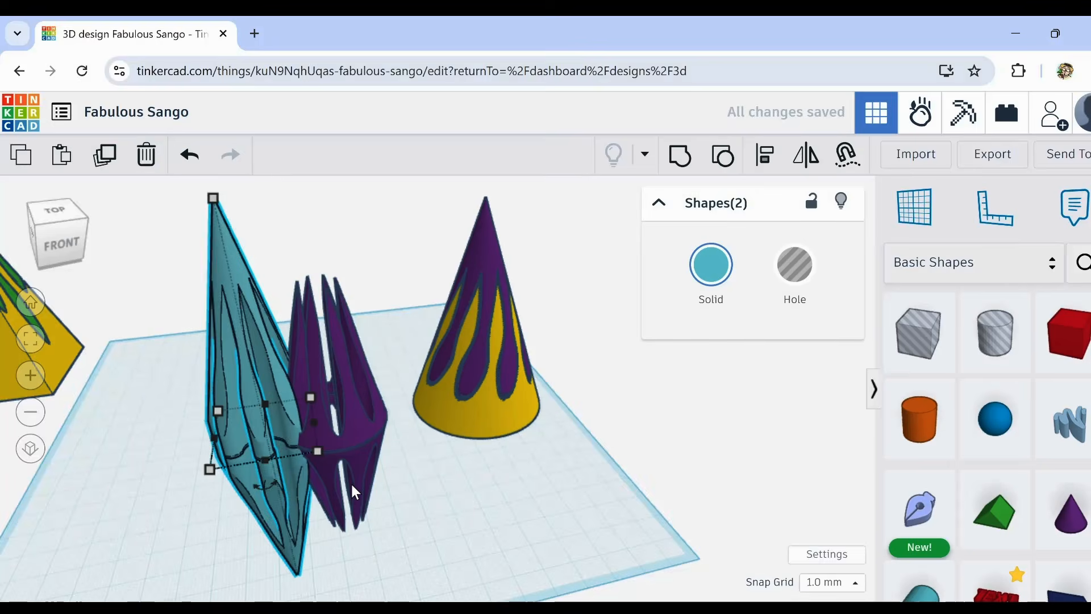
Step: Slide both teal cores back into the purple shells
right_drag(350, 482, 388, 515)
key(Right)
key(Right)
key(Right)
key(Right)
key(Right)
key(Right)
key(Right)
key(Right)
key(Right)
key(Right)
key(Right)
key(Right)
key(Right)
key(Right)
key(Right)
key(Right)
key(Right)
key(Right)
key(Right)
key(Right)
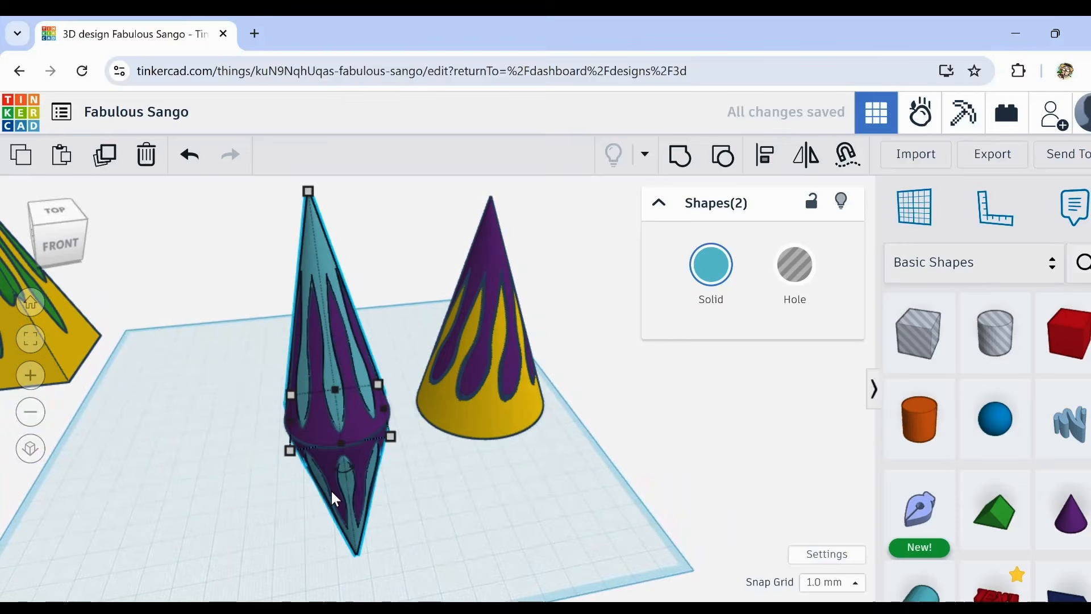
Step: Move the green-and-yellow pyramid closer to the teal-and-purple double cone and shrink it proportionally
click(59, 378)
drag(63, 347, 245, 415)
middle_drag(154, 549, 367, 555)
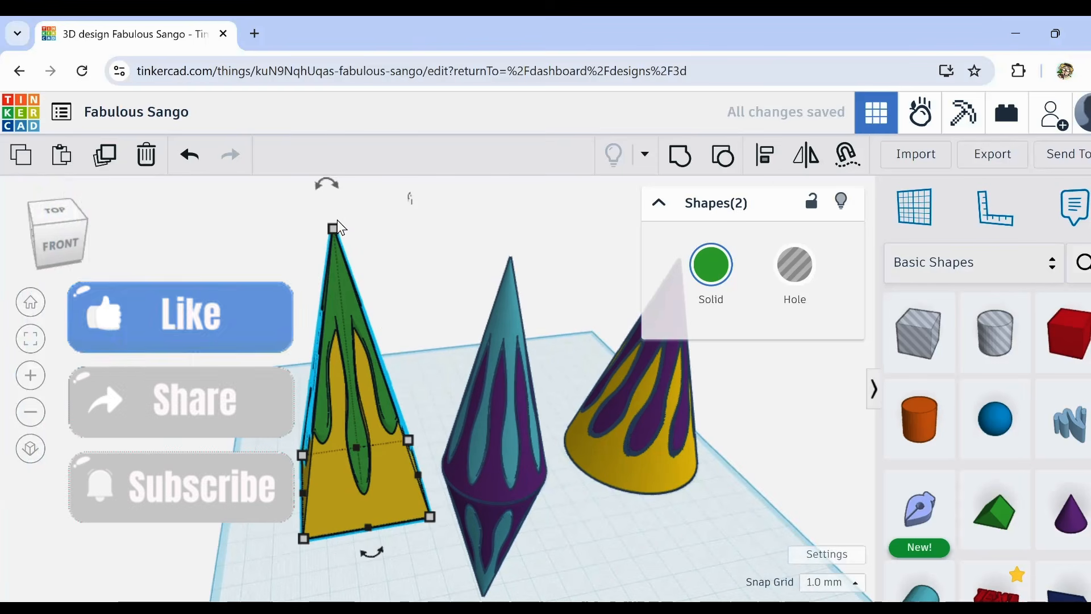
drag(335, 227, 364, 302)
middle_drag(612, 518, 404, 514)
mouse_move(403, 513)
right_down()
mouse_move(424, 511)
mouse_move(291, 513)
mouse_move(395, 503)
right_up()
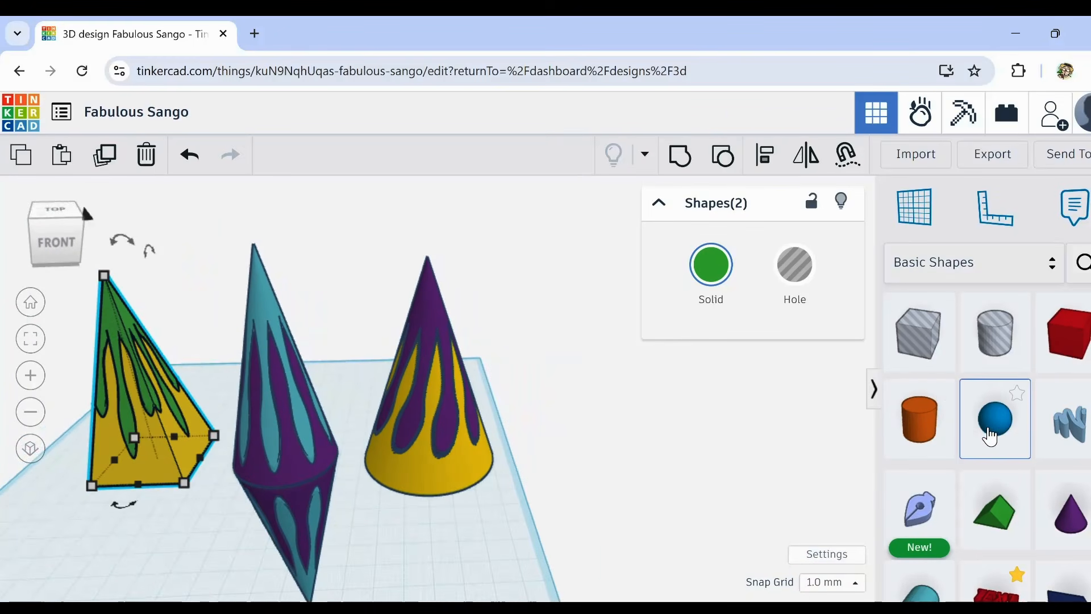
Step: Place a sphere beside the purple-and-yellow cone and delete it
drag(1008, 438, 581, 471)
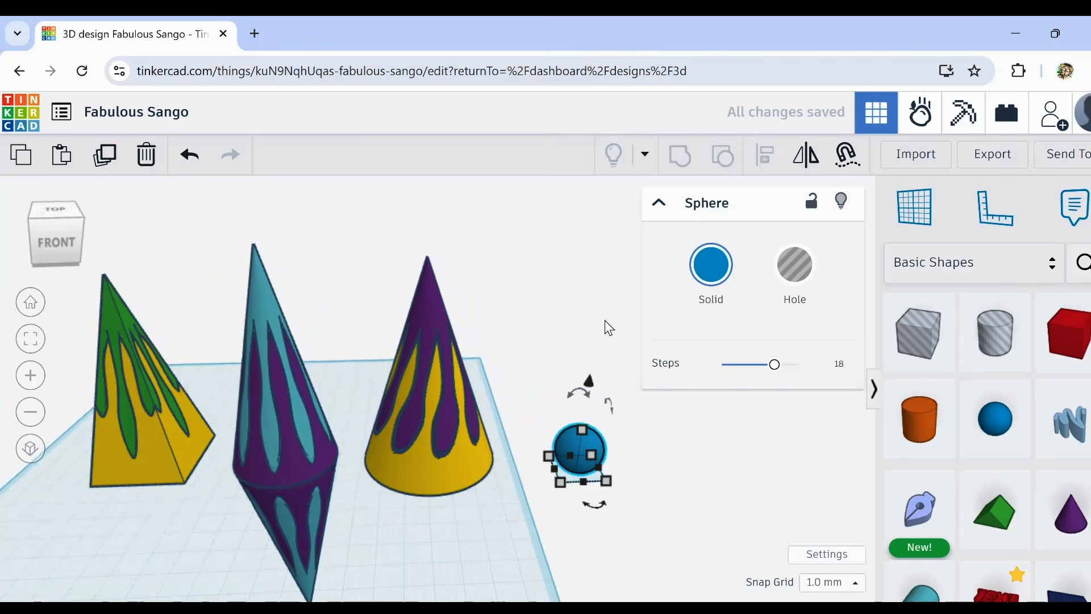
click(146, 155)
scroll(344, 428, down, 3)
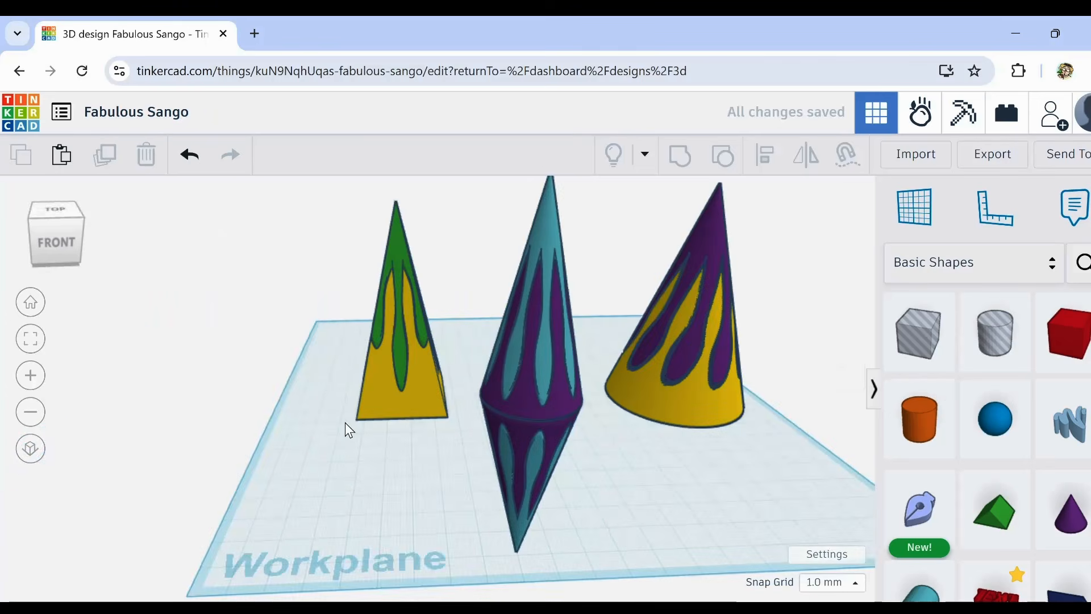
Step: Examine the interlocking patterns on the pyramid, the double cone and the twisted cone up close
scroll(251, 419, up, 5)
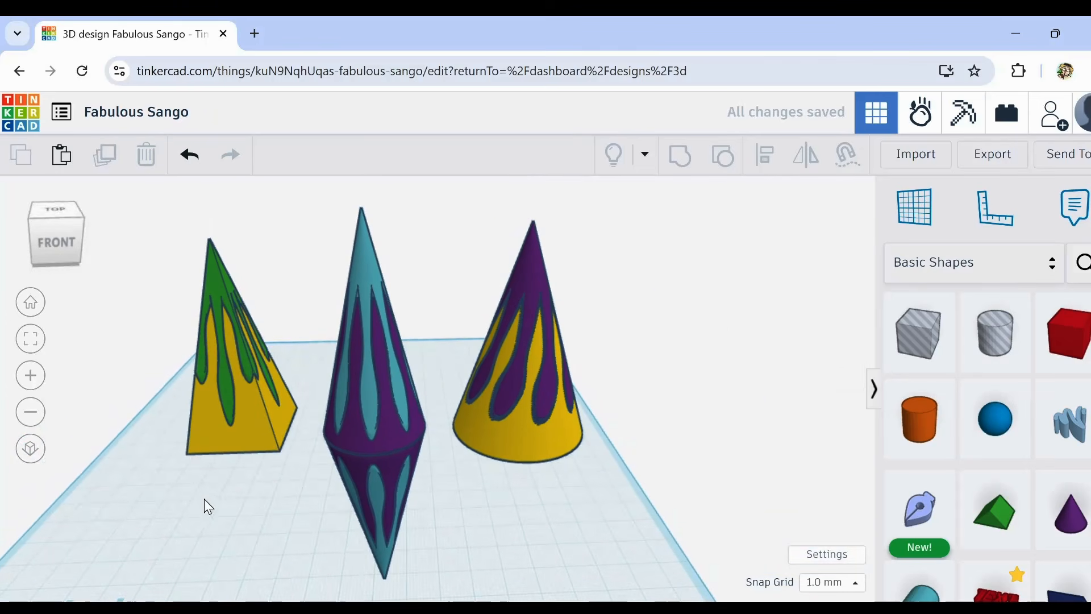
right_drag(204, 506, 372, 376)
scroll(370, 426, up, 8)
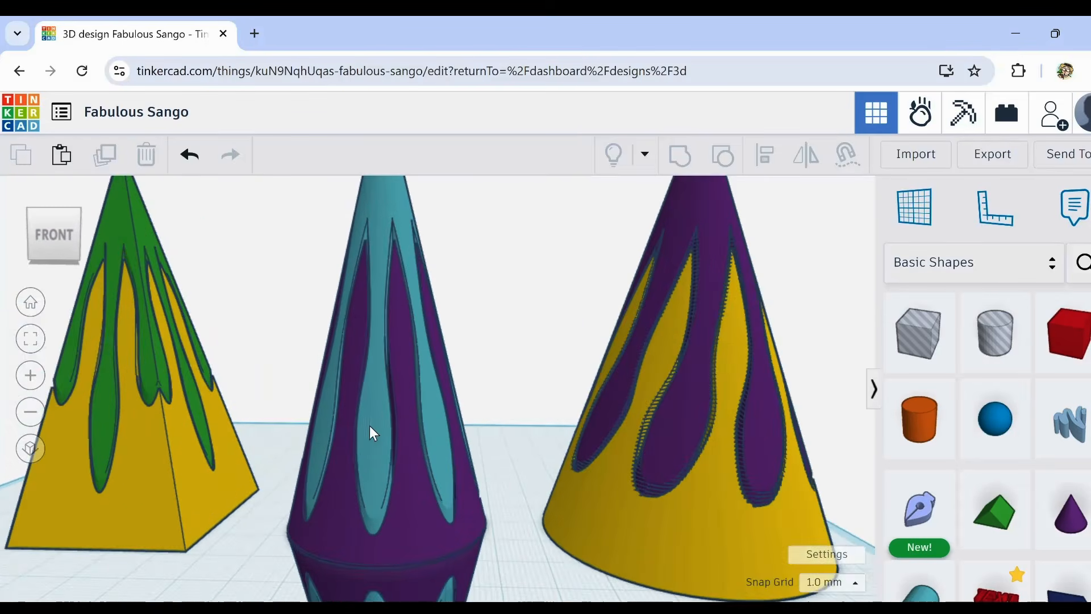
scroll(362, 447, up, 4)
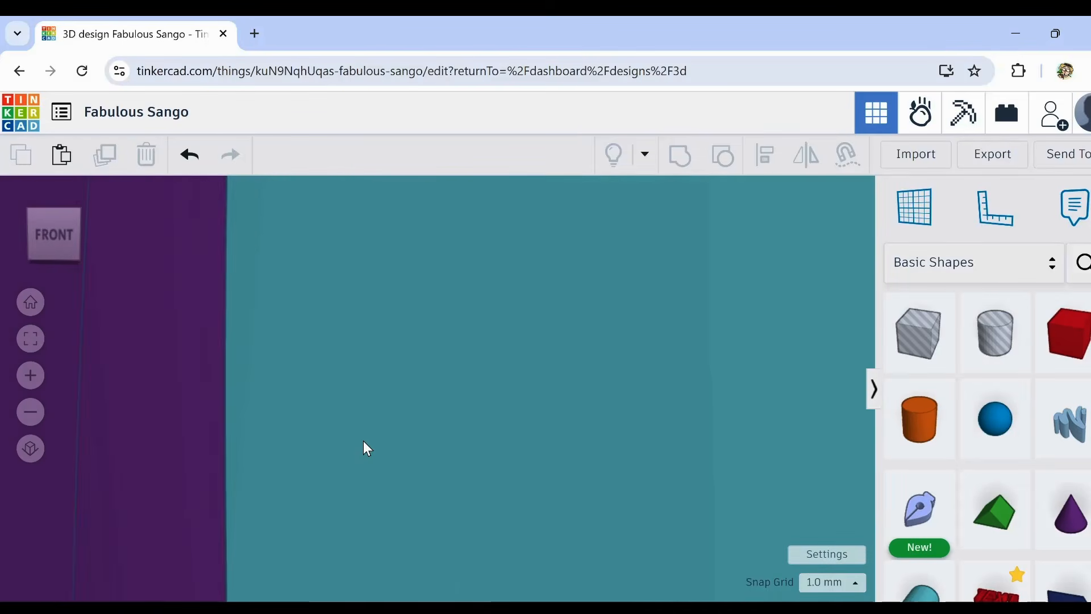